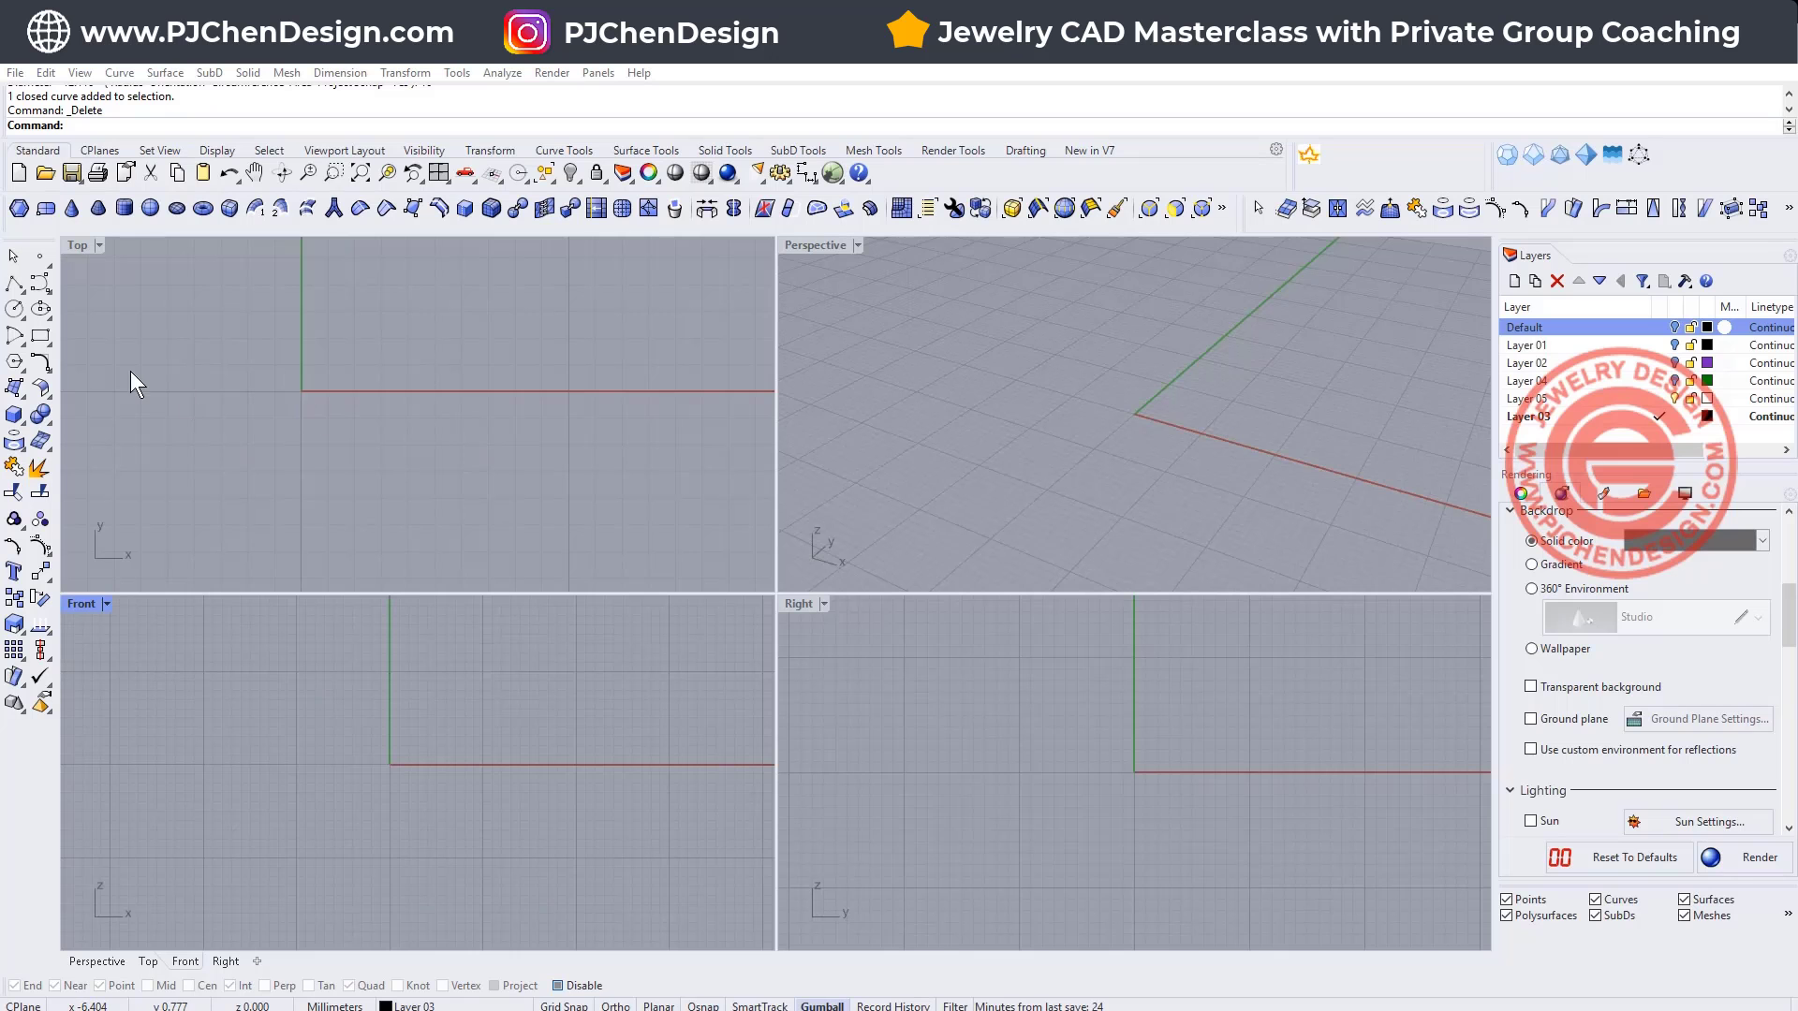
Step: Draw a 16 mm diameter circle centred on the origin in the Front view
click(14, 309)
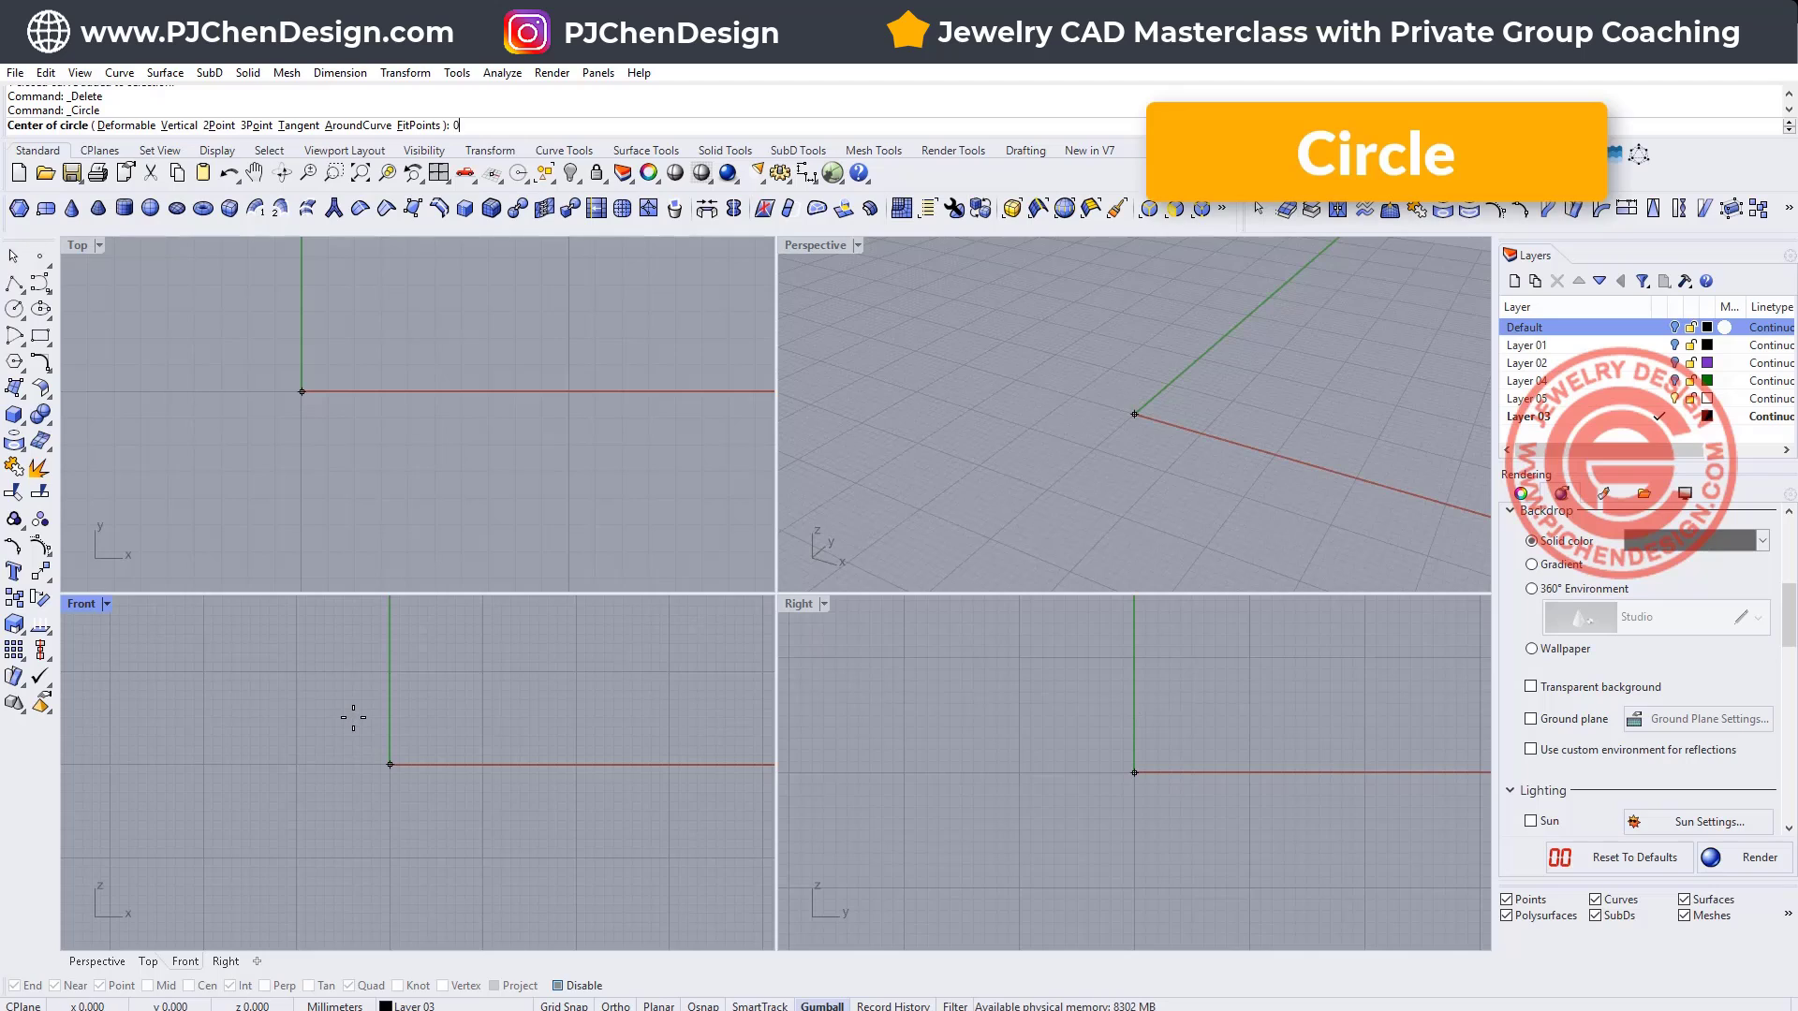
text(0)
key(Return)
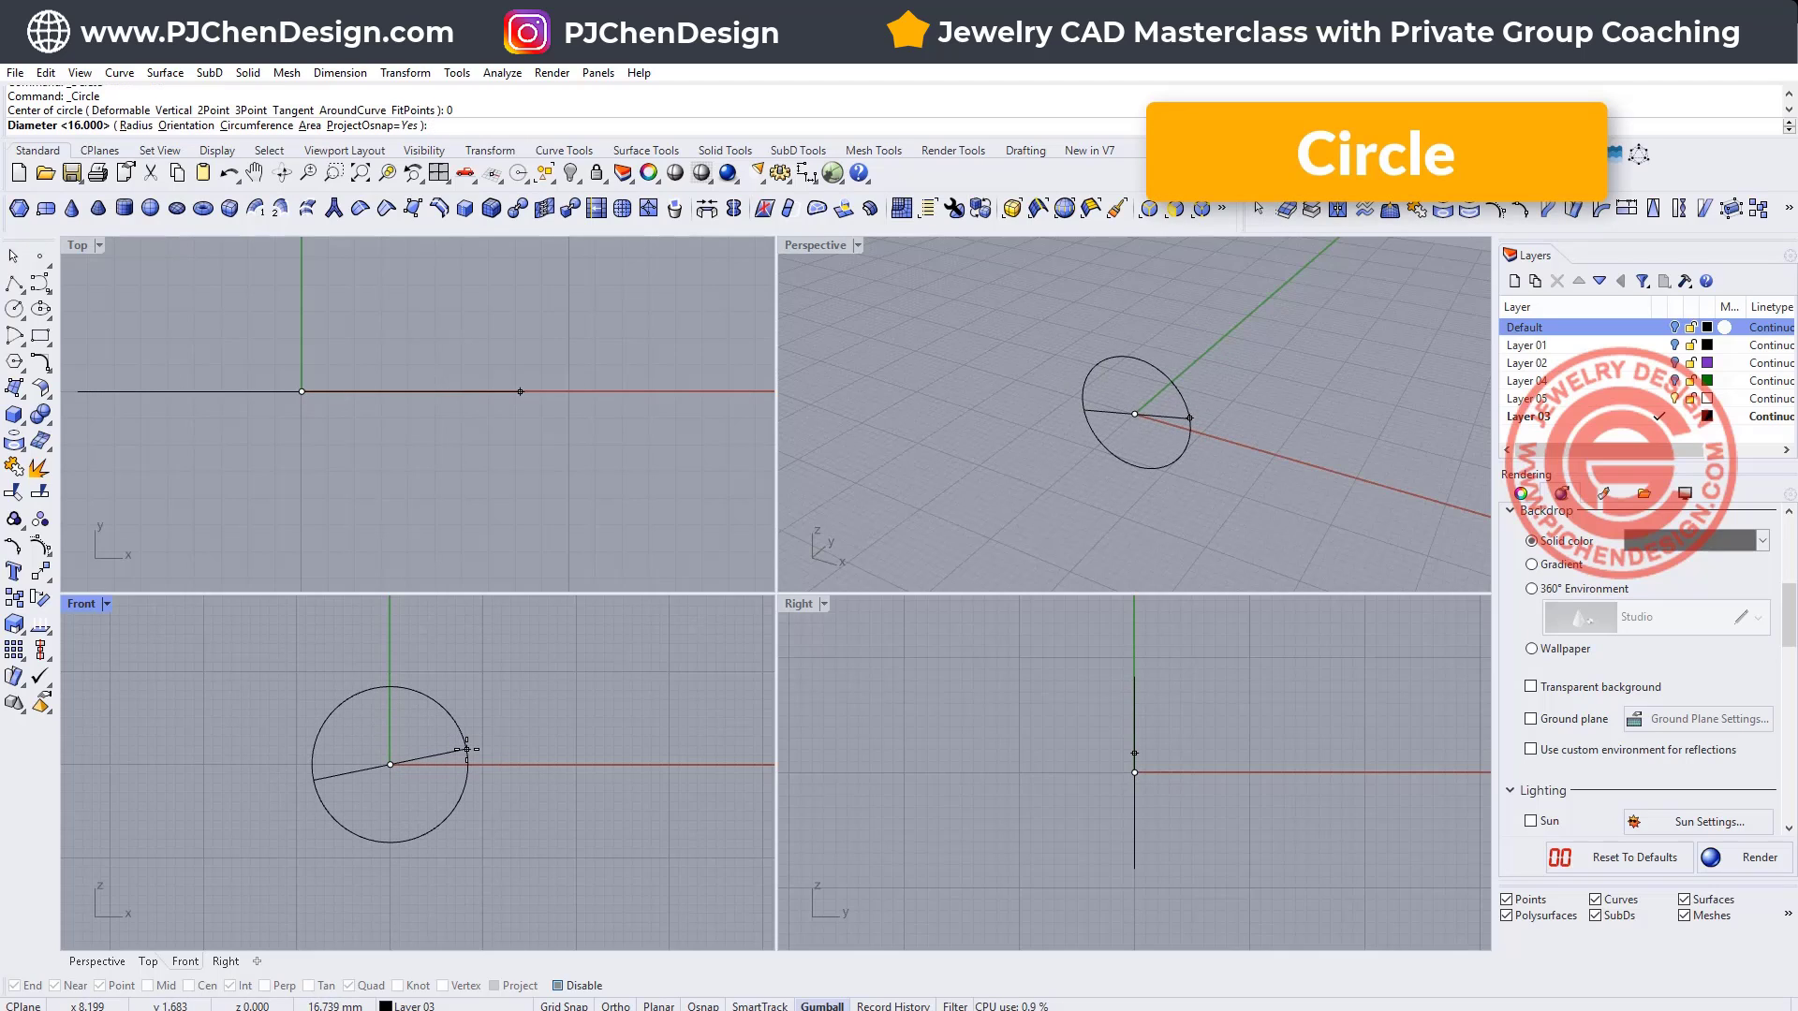
click(466, 749)
right_drag(507, 418, 529, 454)
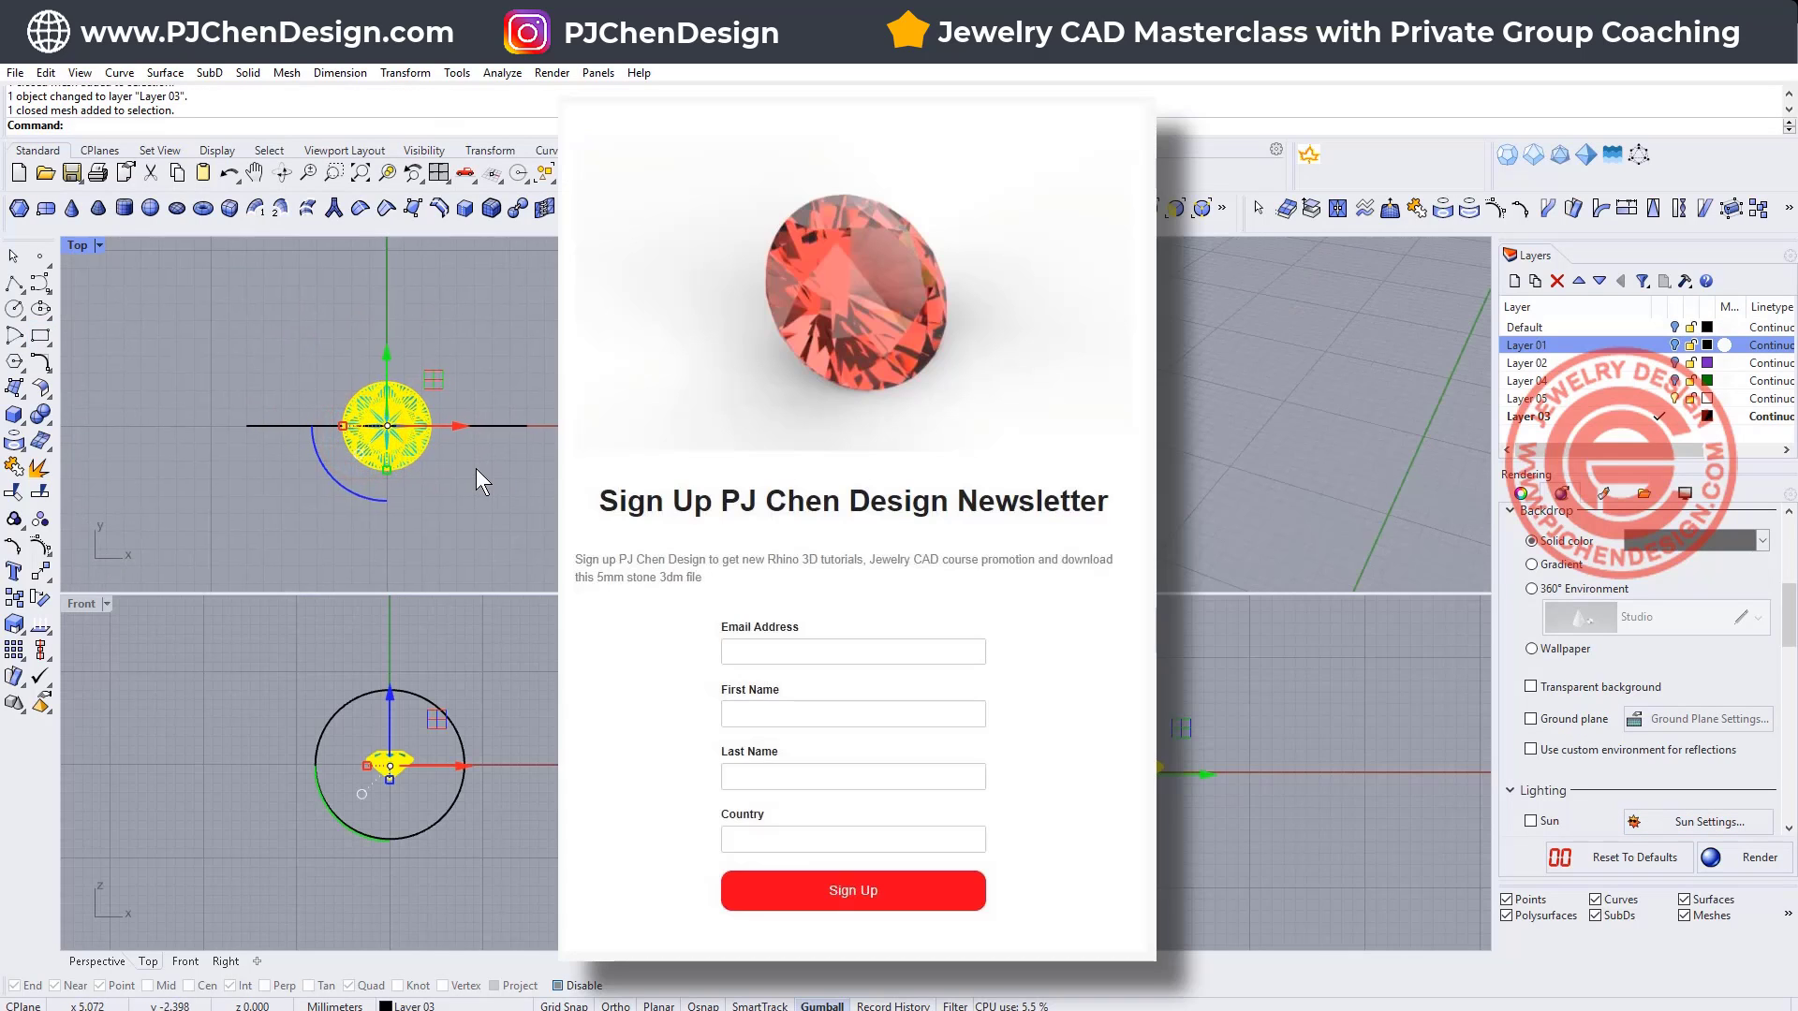
Step: Shrink the round gem uniformly by eye and move it off the origin in the Top view
scroll(476, 480, up, 2)
scroll(1161, 390, down, 3)
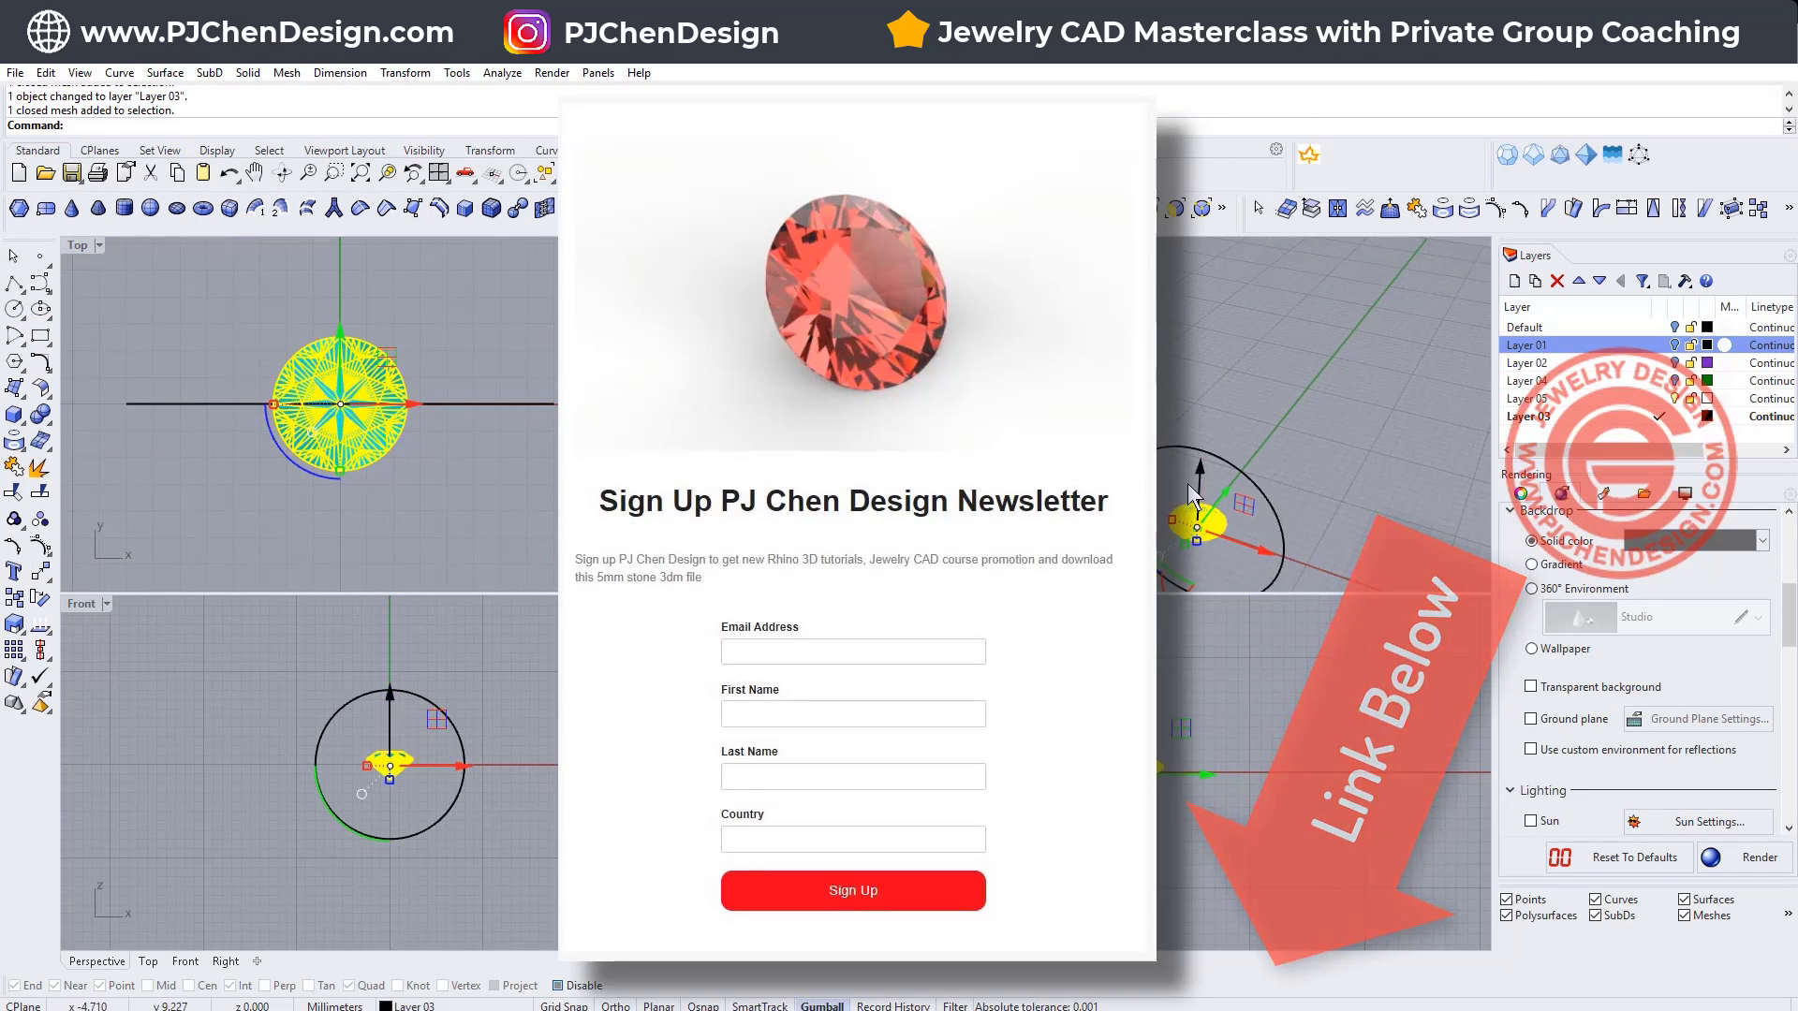
right_drag(1196, 503, 1114, 398)
scroll(1114, 403, up, 3)
scroll(305, 421, up, 4)
right_drag(321, 413, 325, 447)
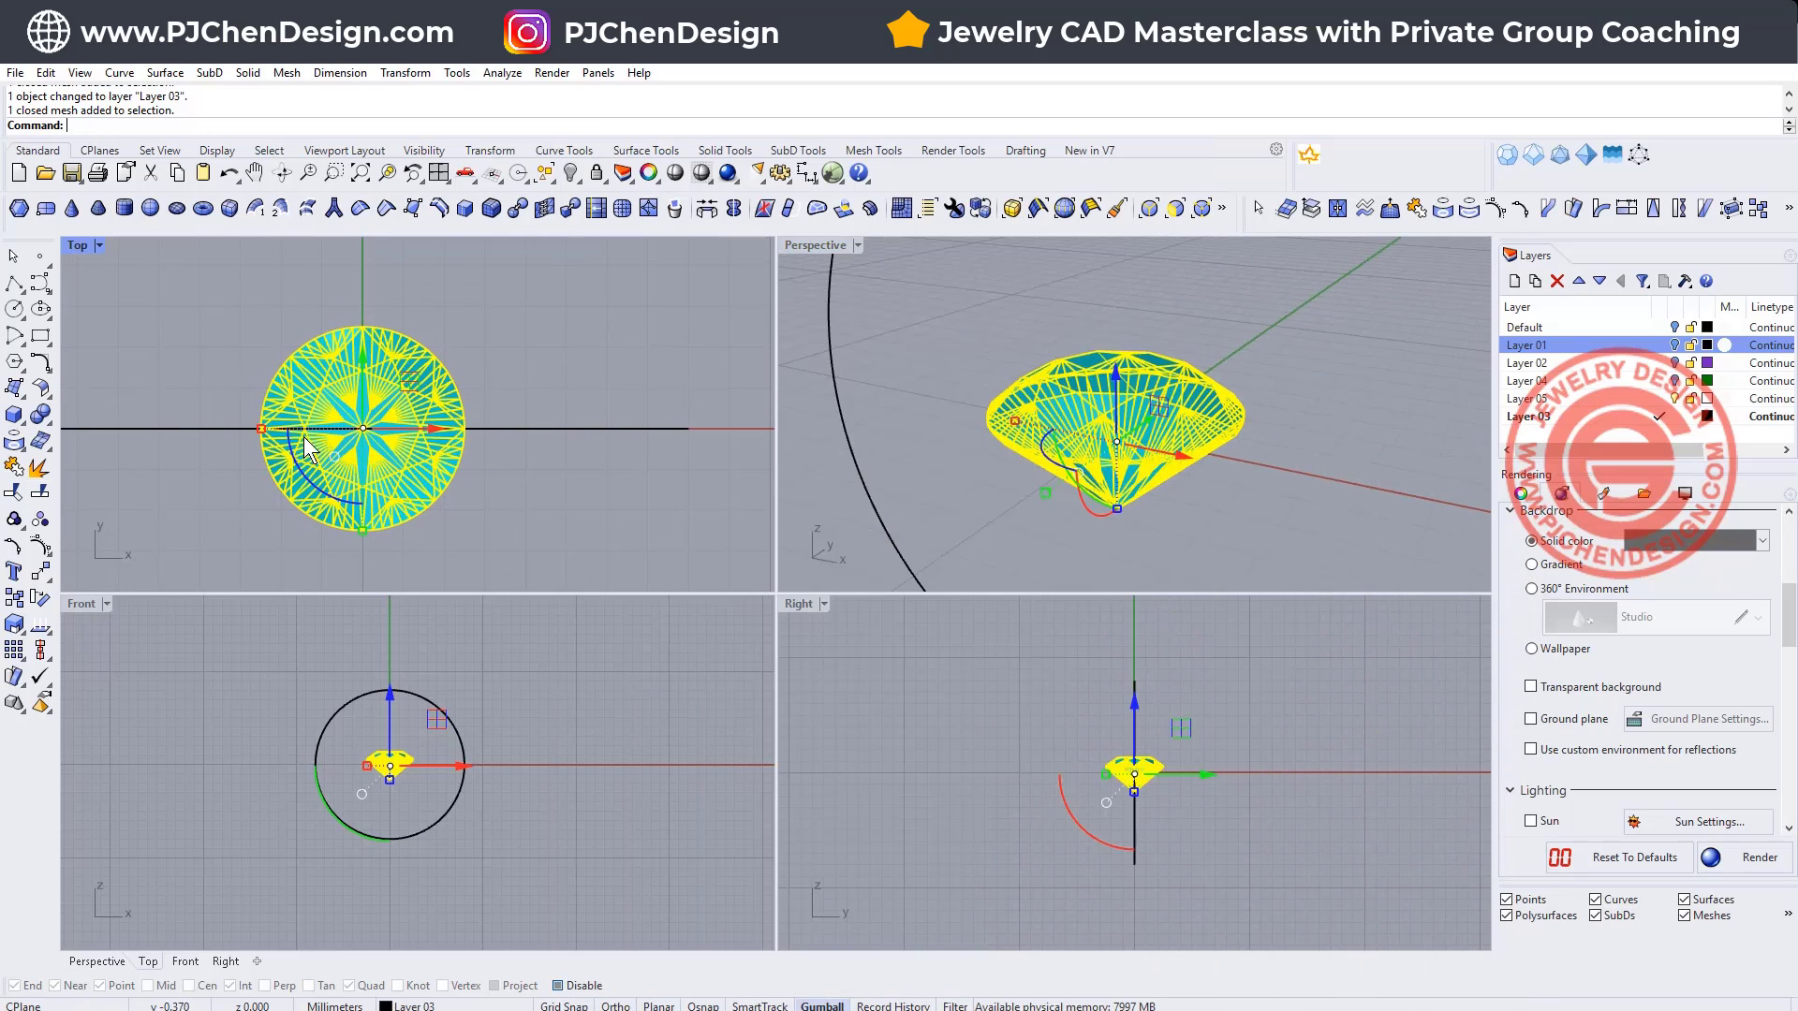
drag(258, 427, 296, 429)
scroll(478, 379, down, 2)
right_drag(479, 381, 454, 446)
drag(408, 418, 531, 305)
click(589, 373)
right_drag(526, 438, 496, 480)
Step: Enable object snaps including Vertex, and use Scale 3D across the gem's opposite outer vertices to make it 1.5 mm wide
scroll(477, 441, up, 4)
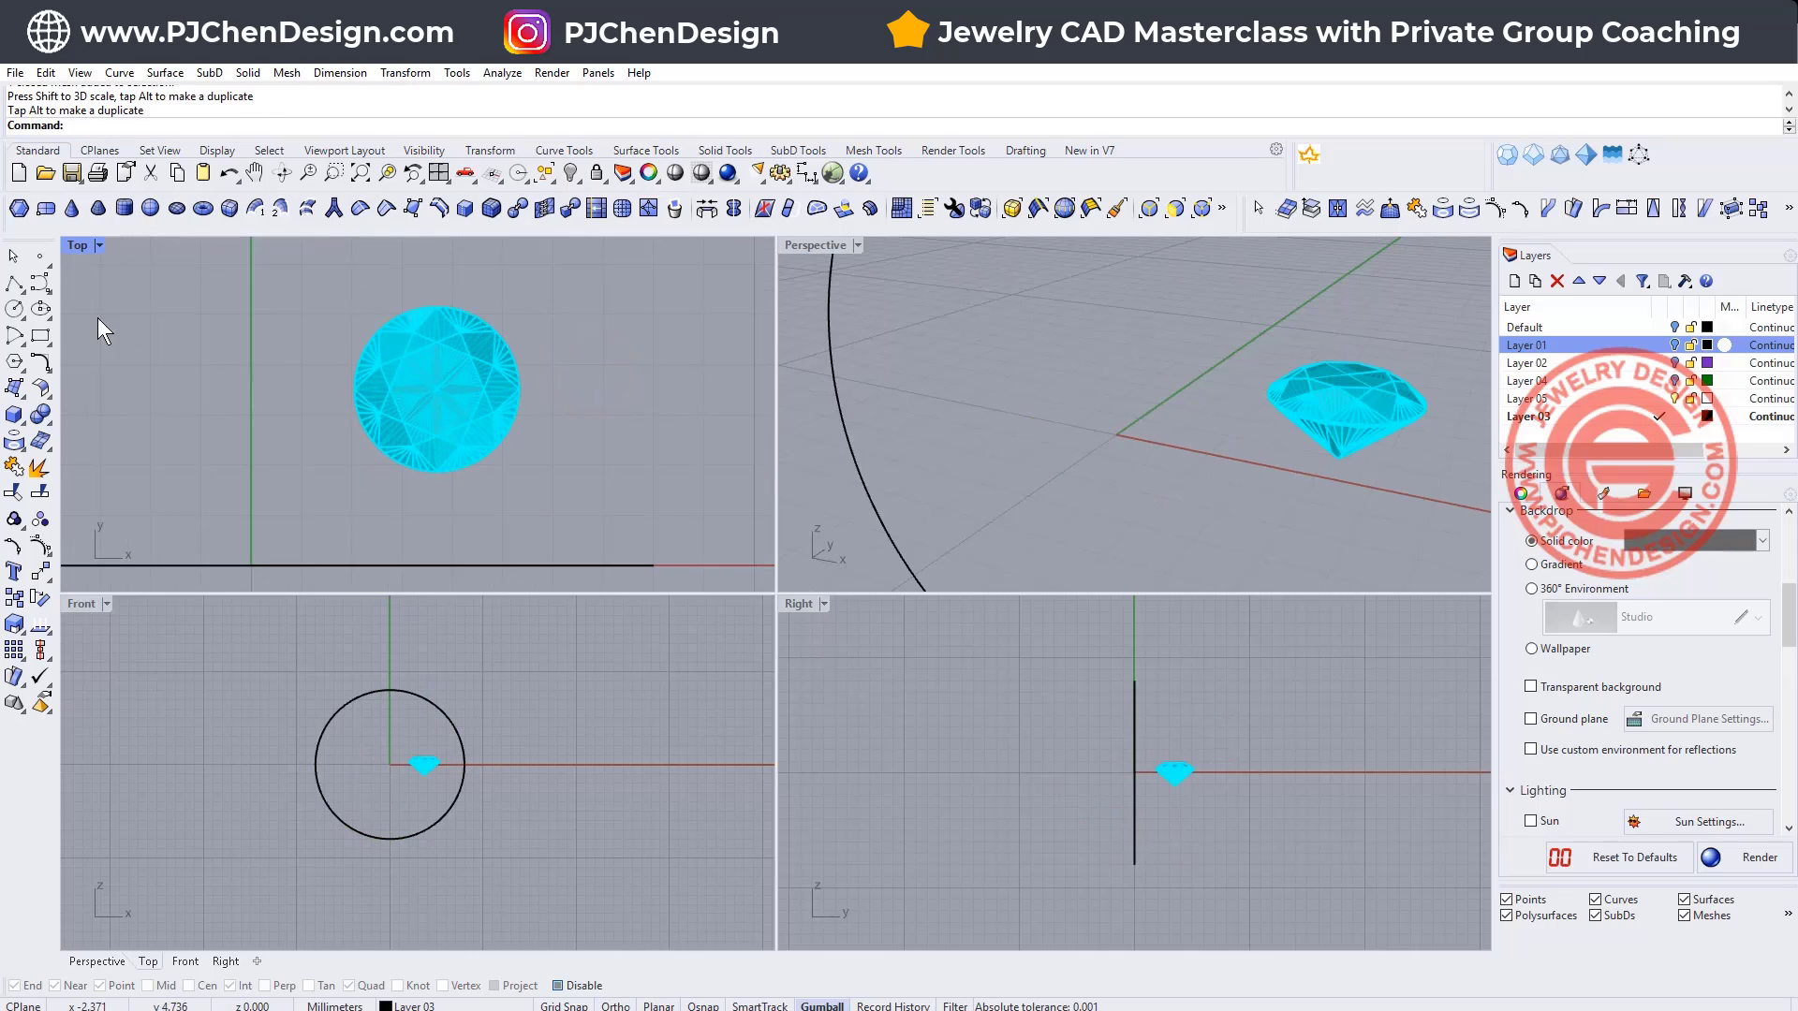
click(42, 602)
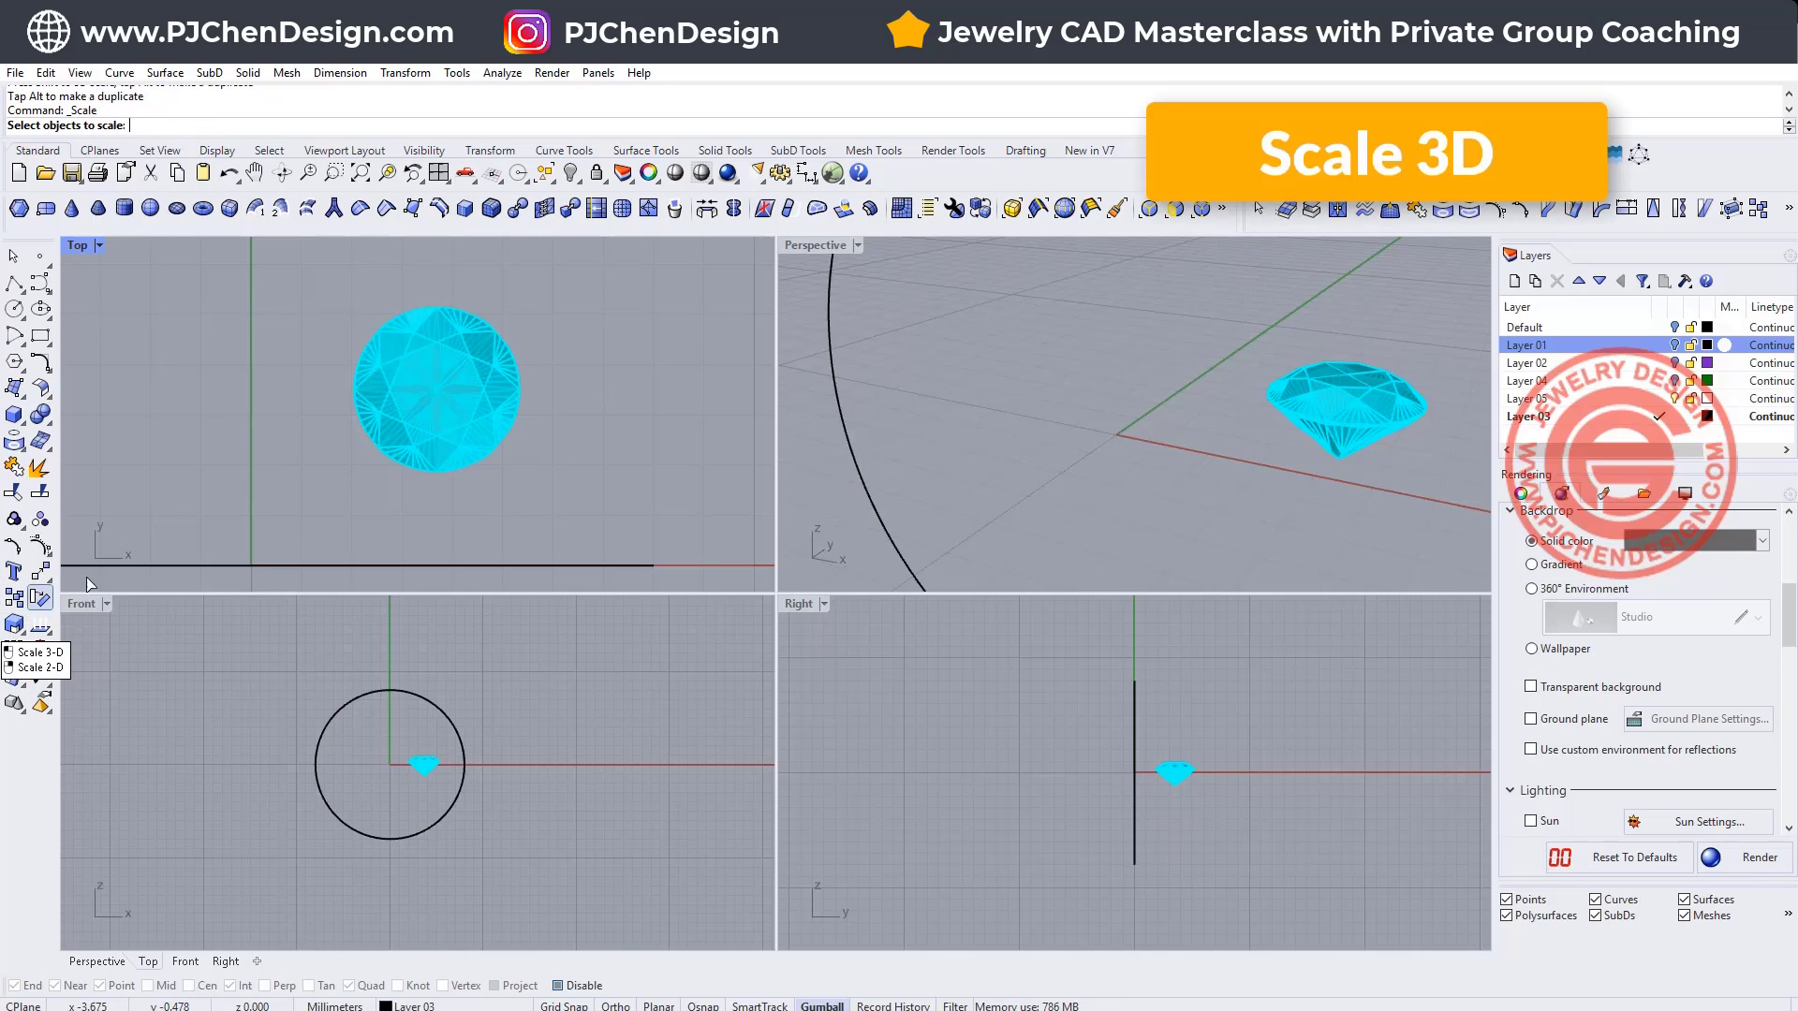
click(357, 402)
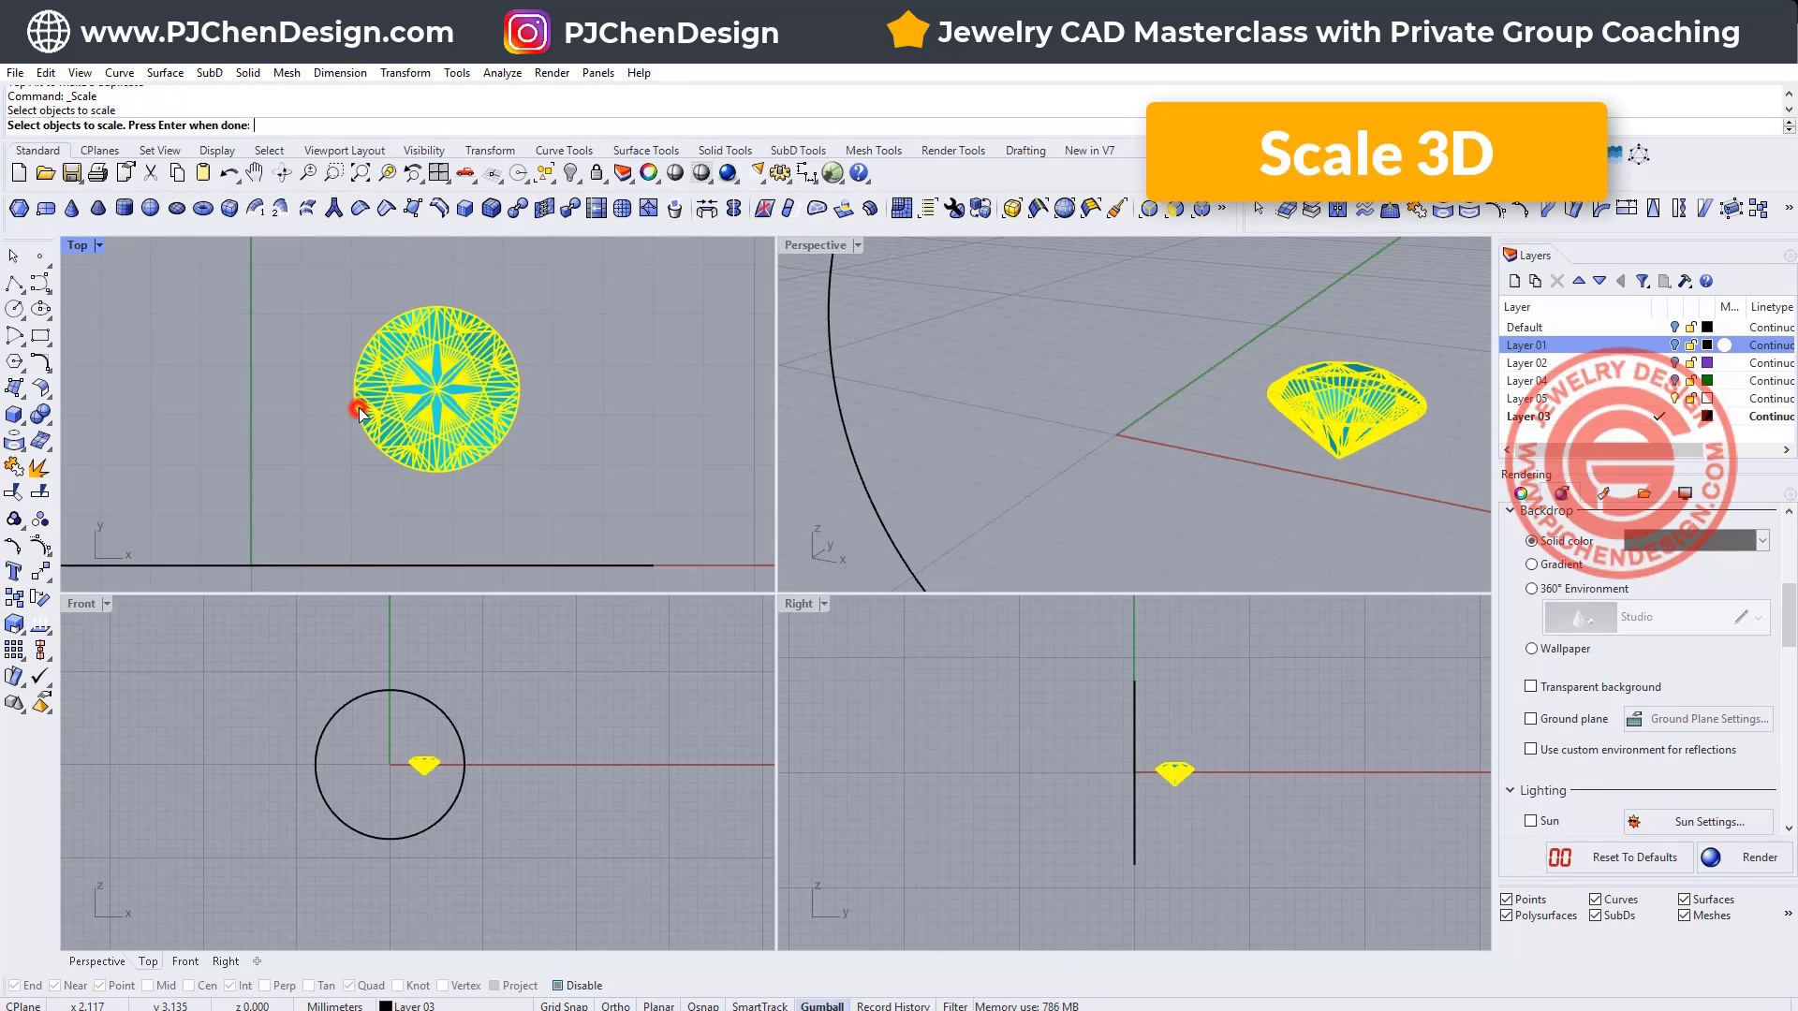
click(558, 986)
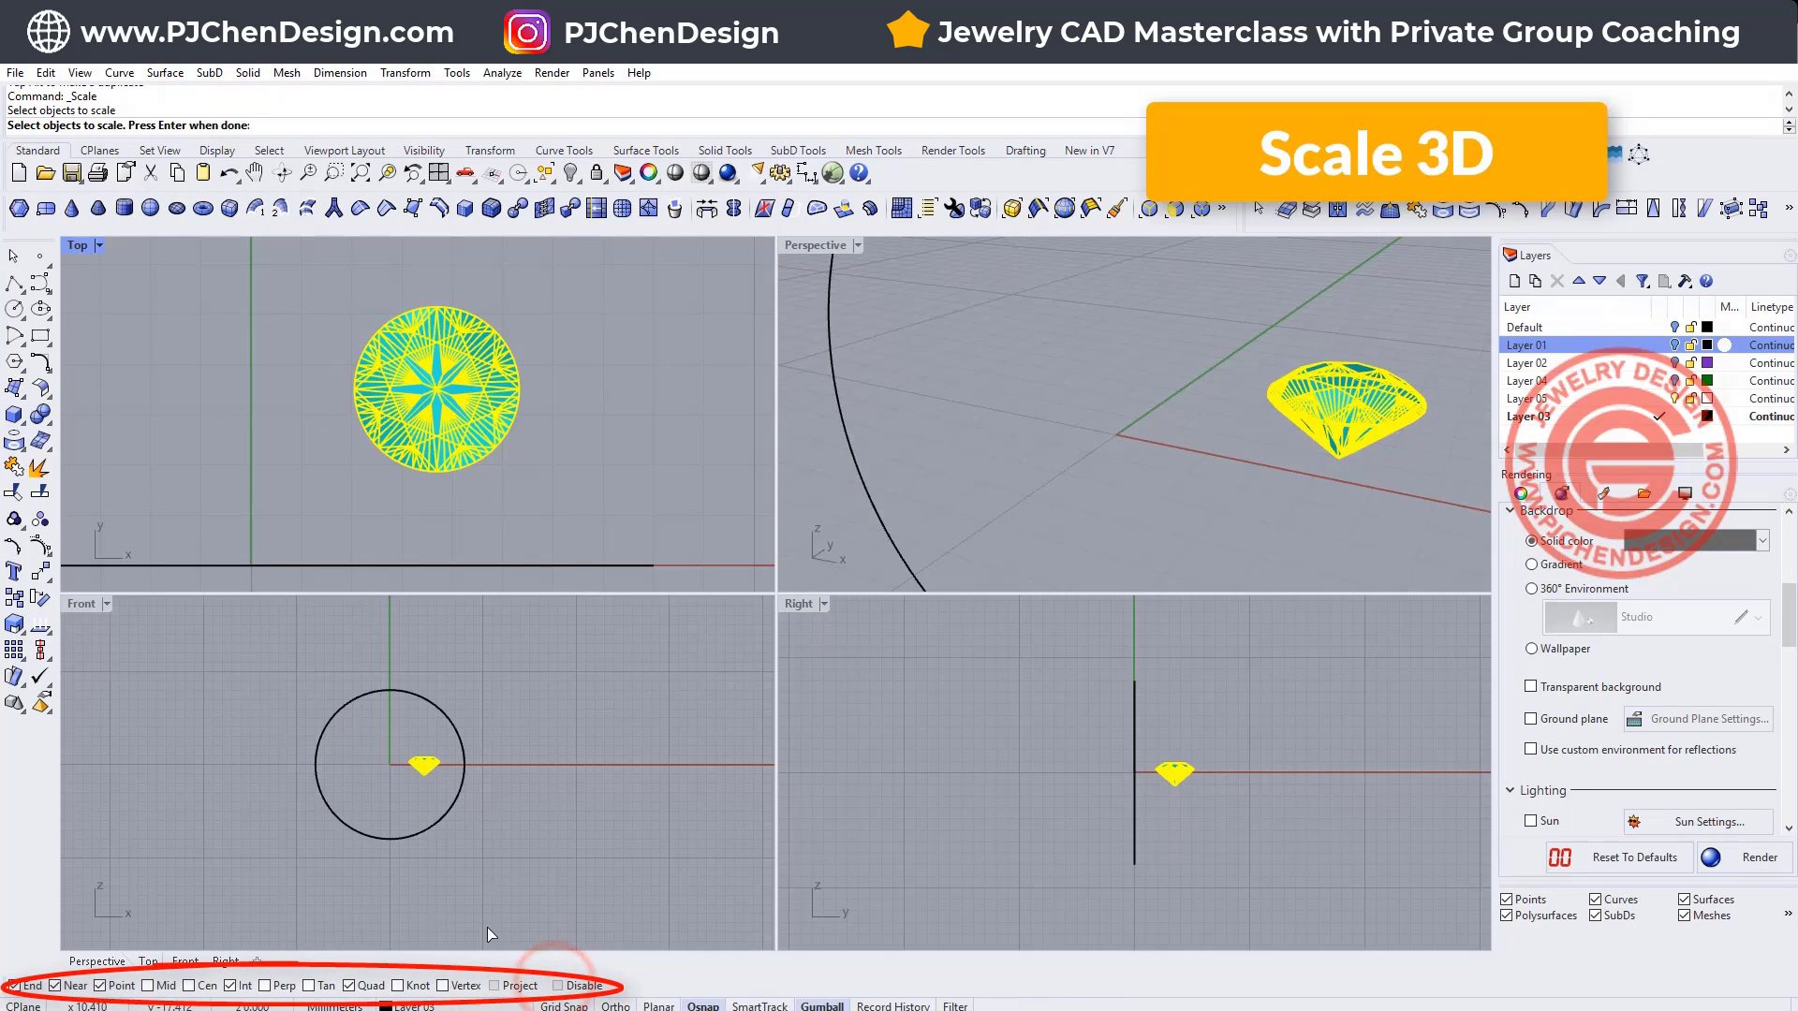
click(441, 986)
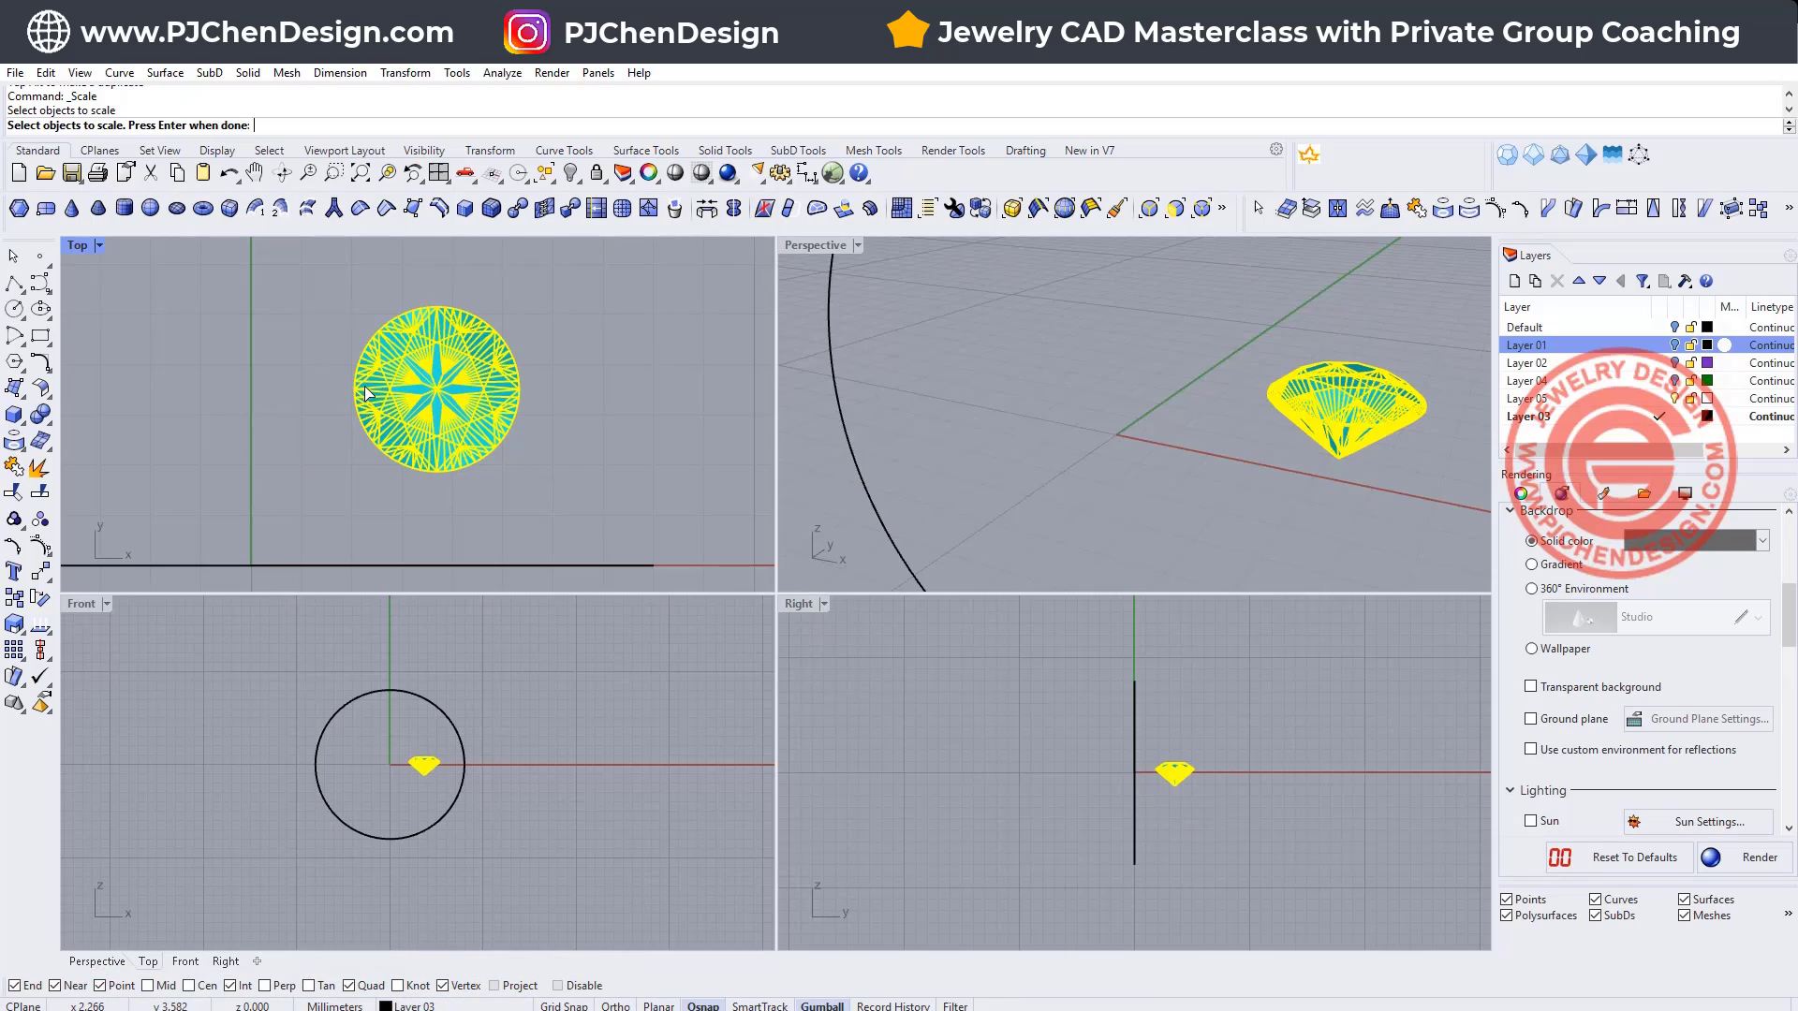
key(Return)
click(347, 386)
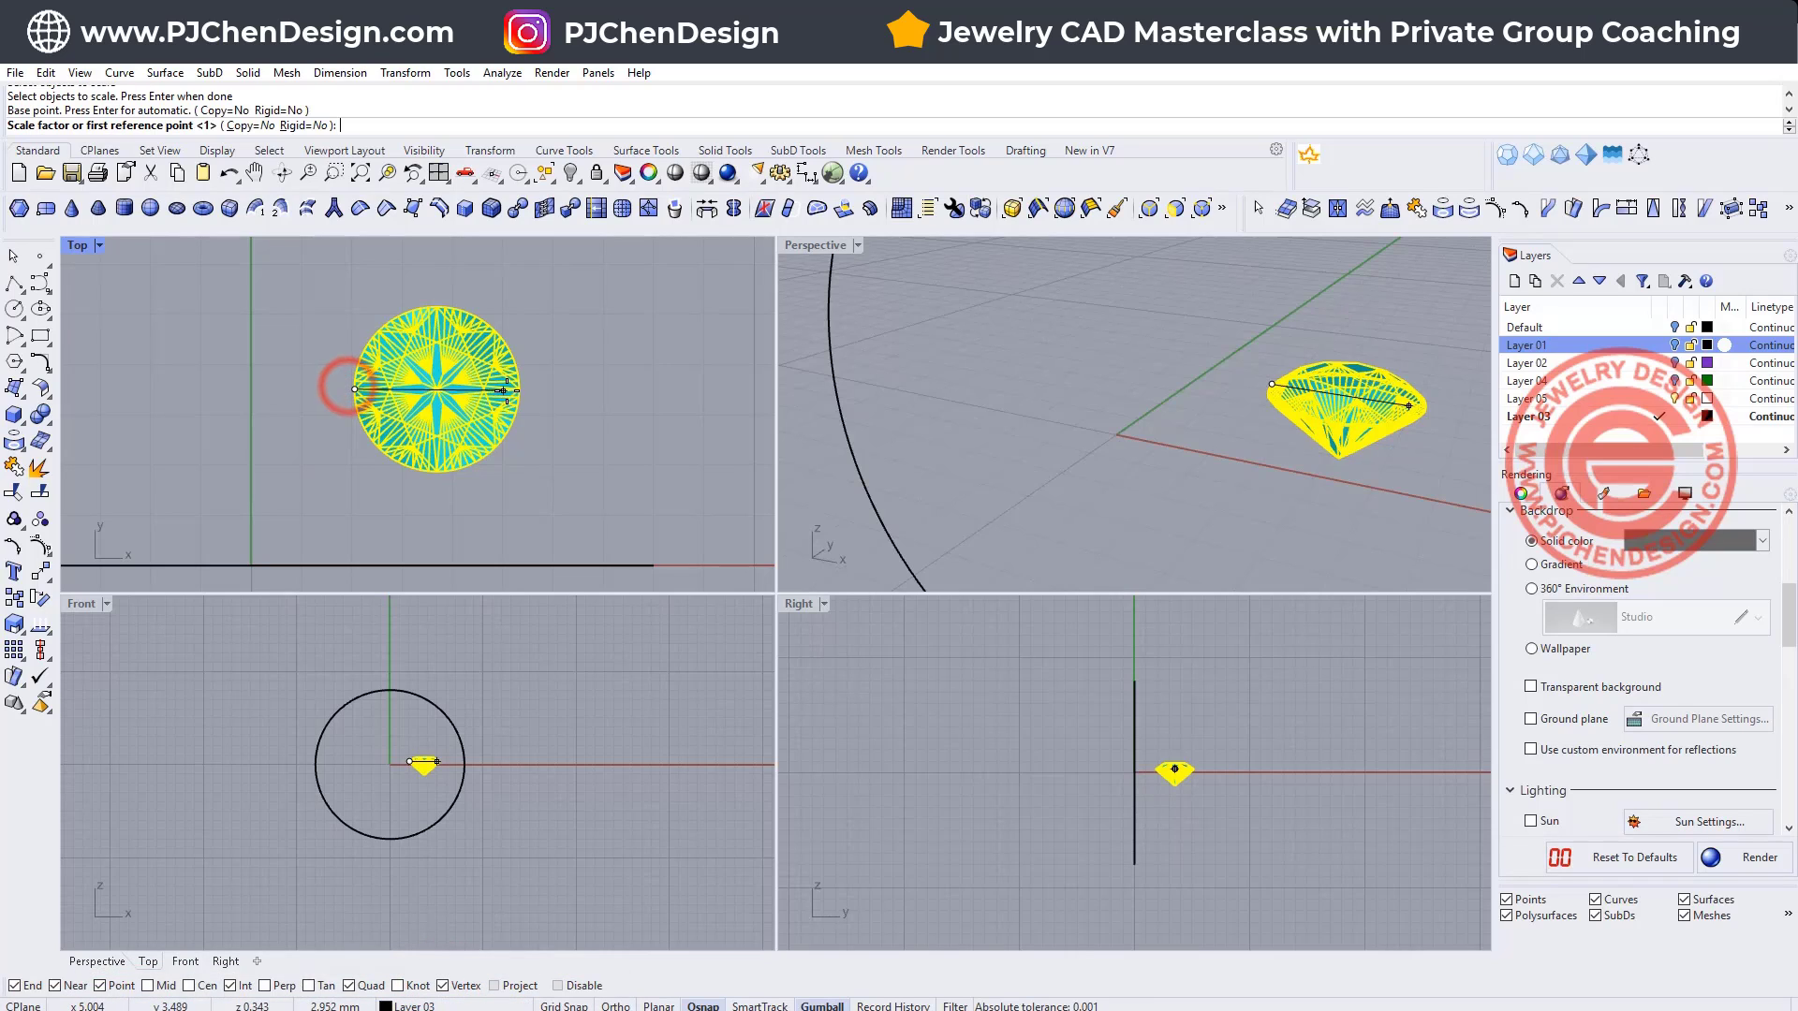
click(519, 389)
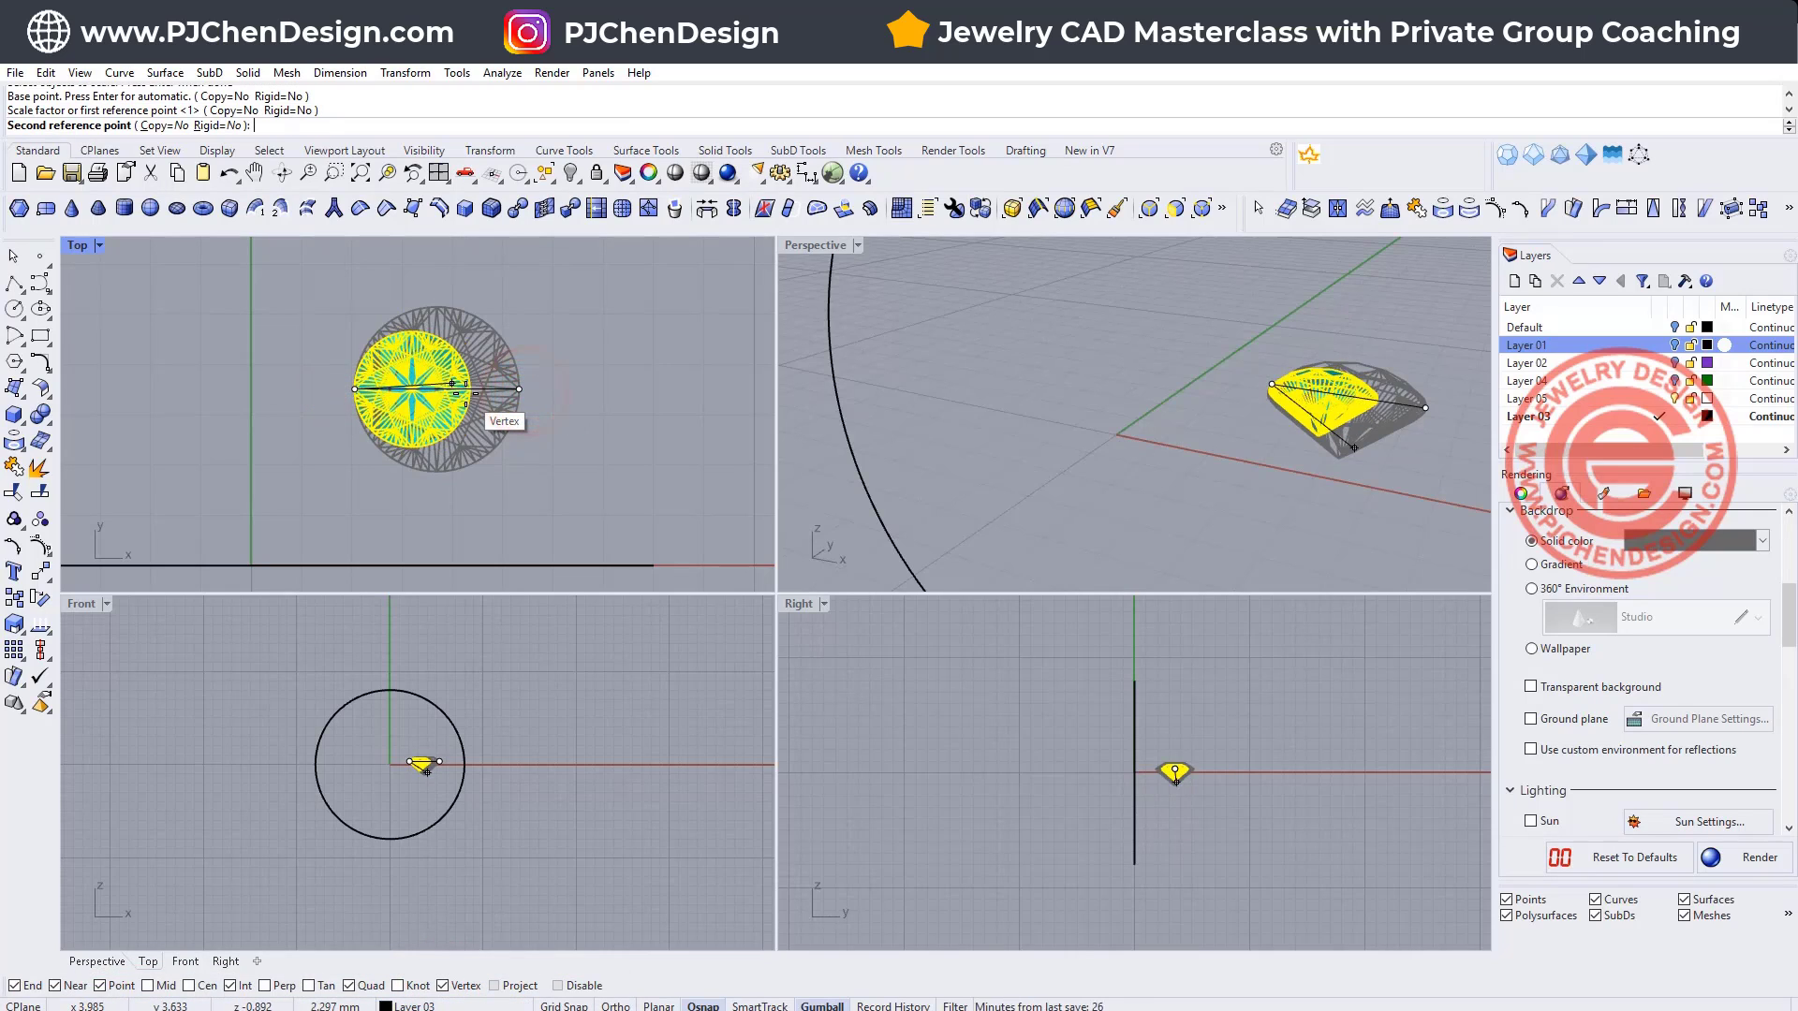
text(1.5)
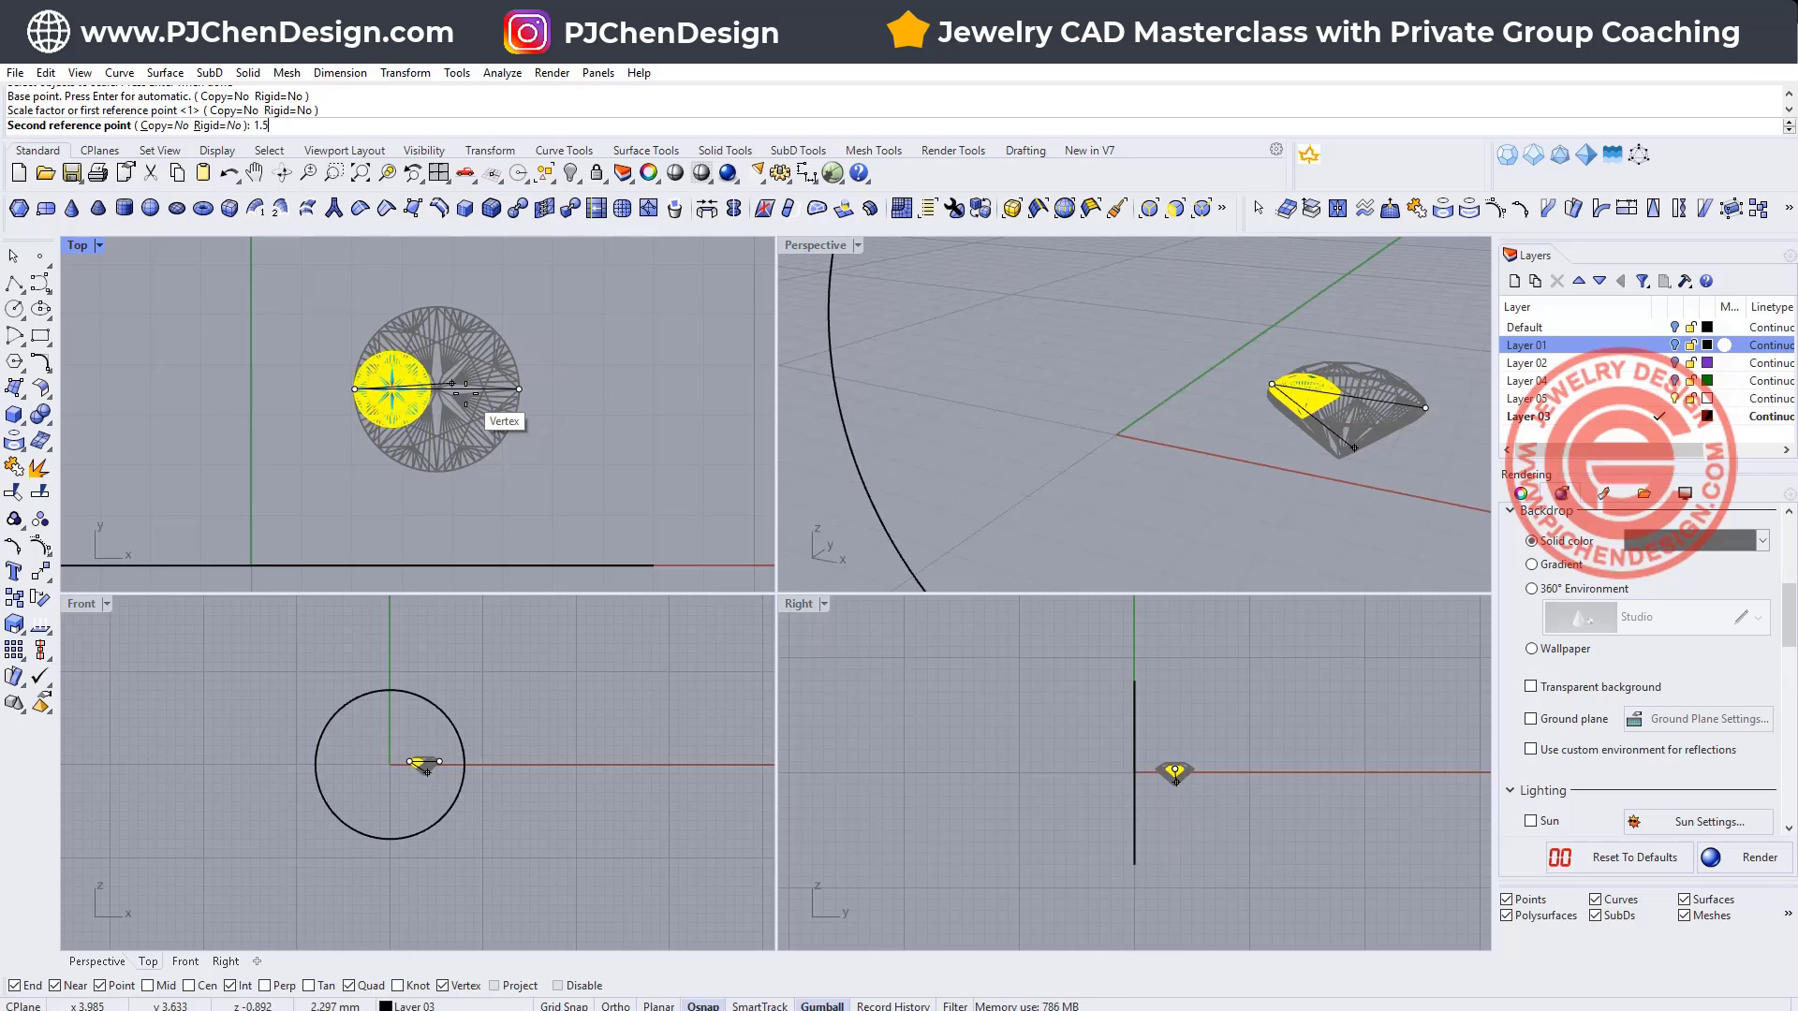
key(Return)
Step: Align the centre of the scaled gem with the origin at 0
scroll(412, 401, down, 3)
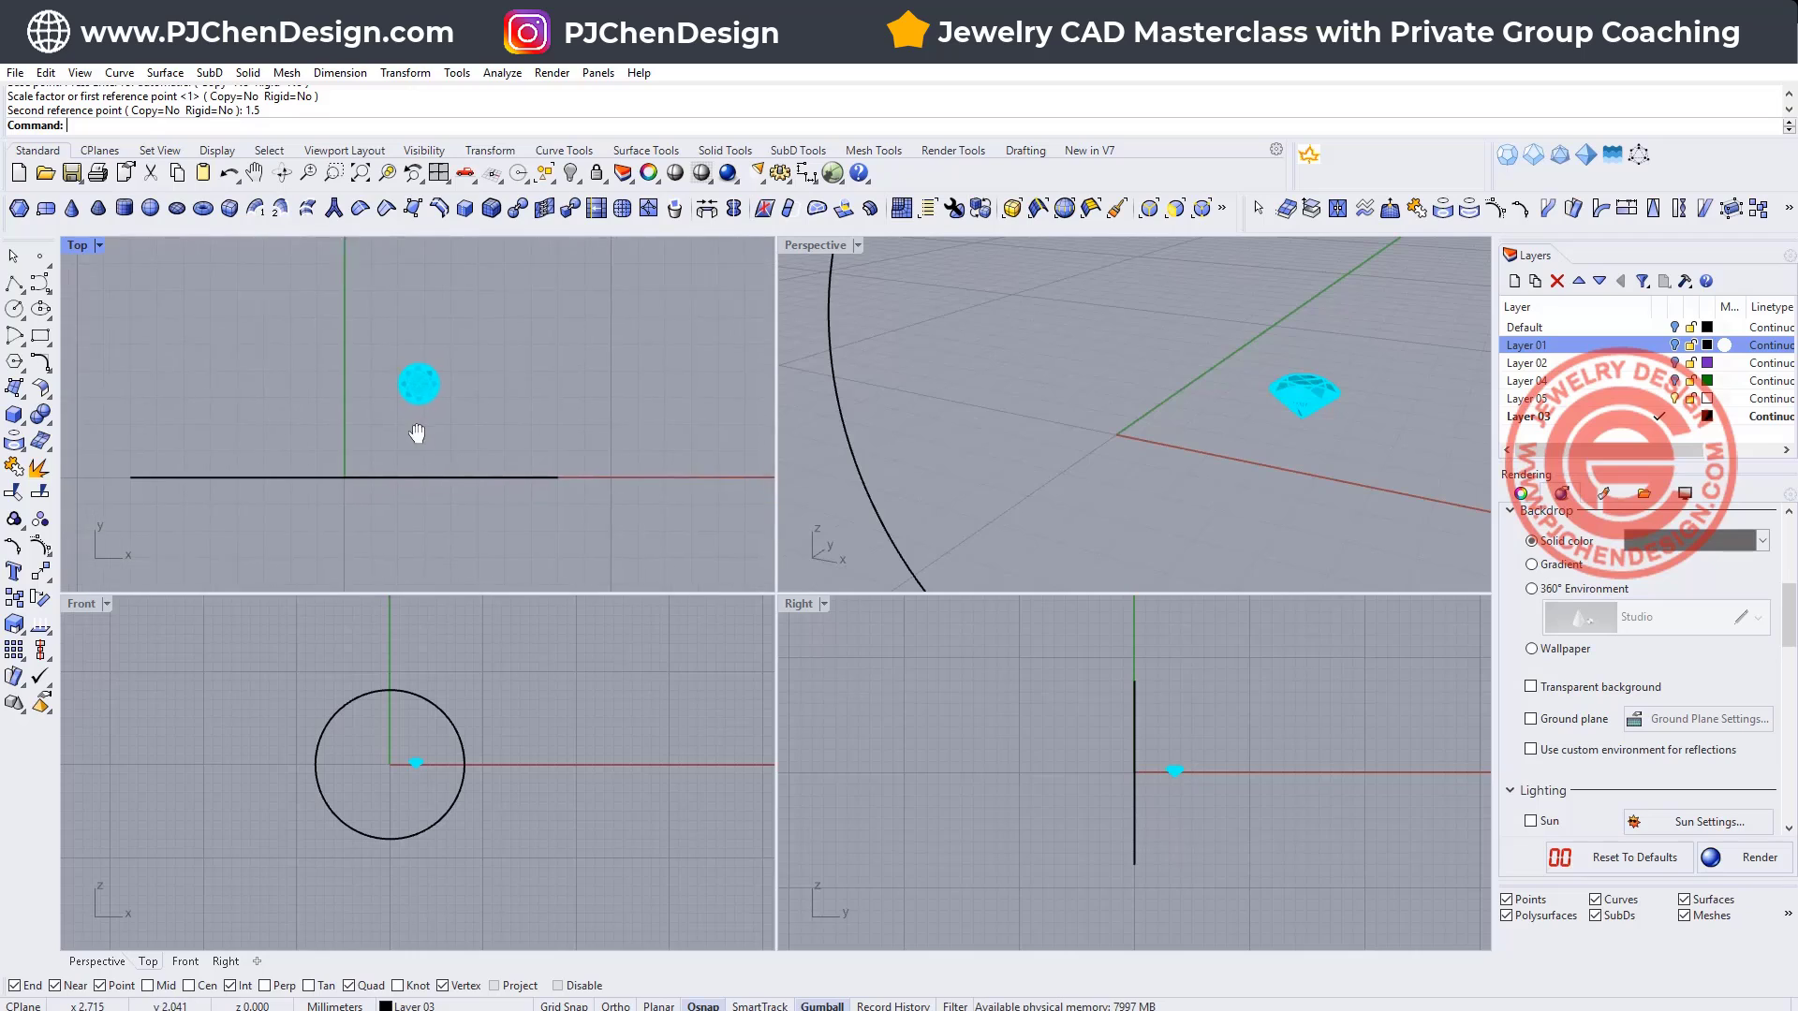
click(401, 390)
mouse_move(402, 390)
mouse_down()
mouse_move(486, 316)
mouse_move(411, 397)
mouse_up()
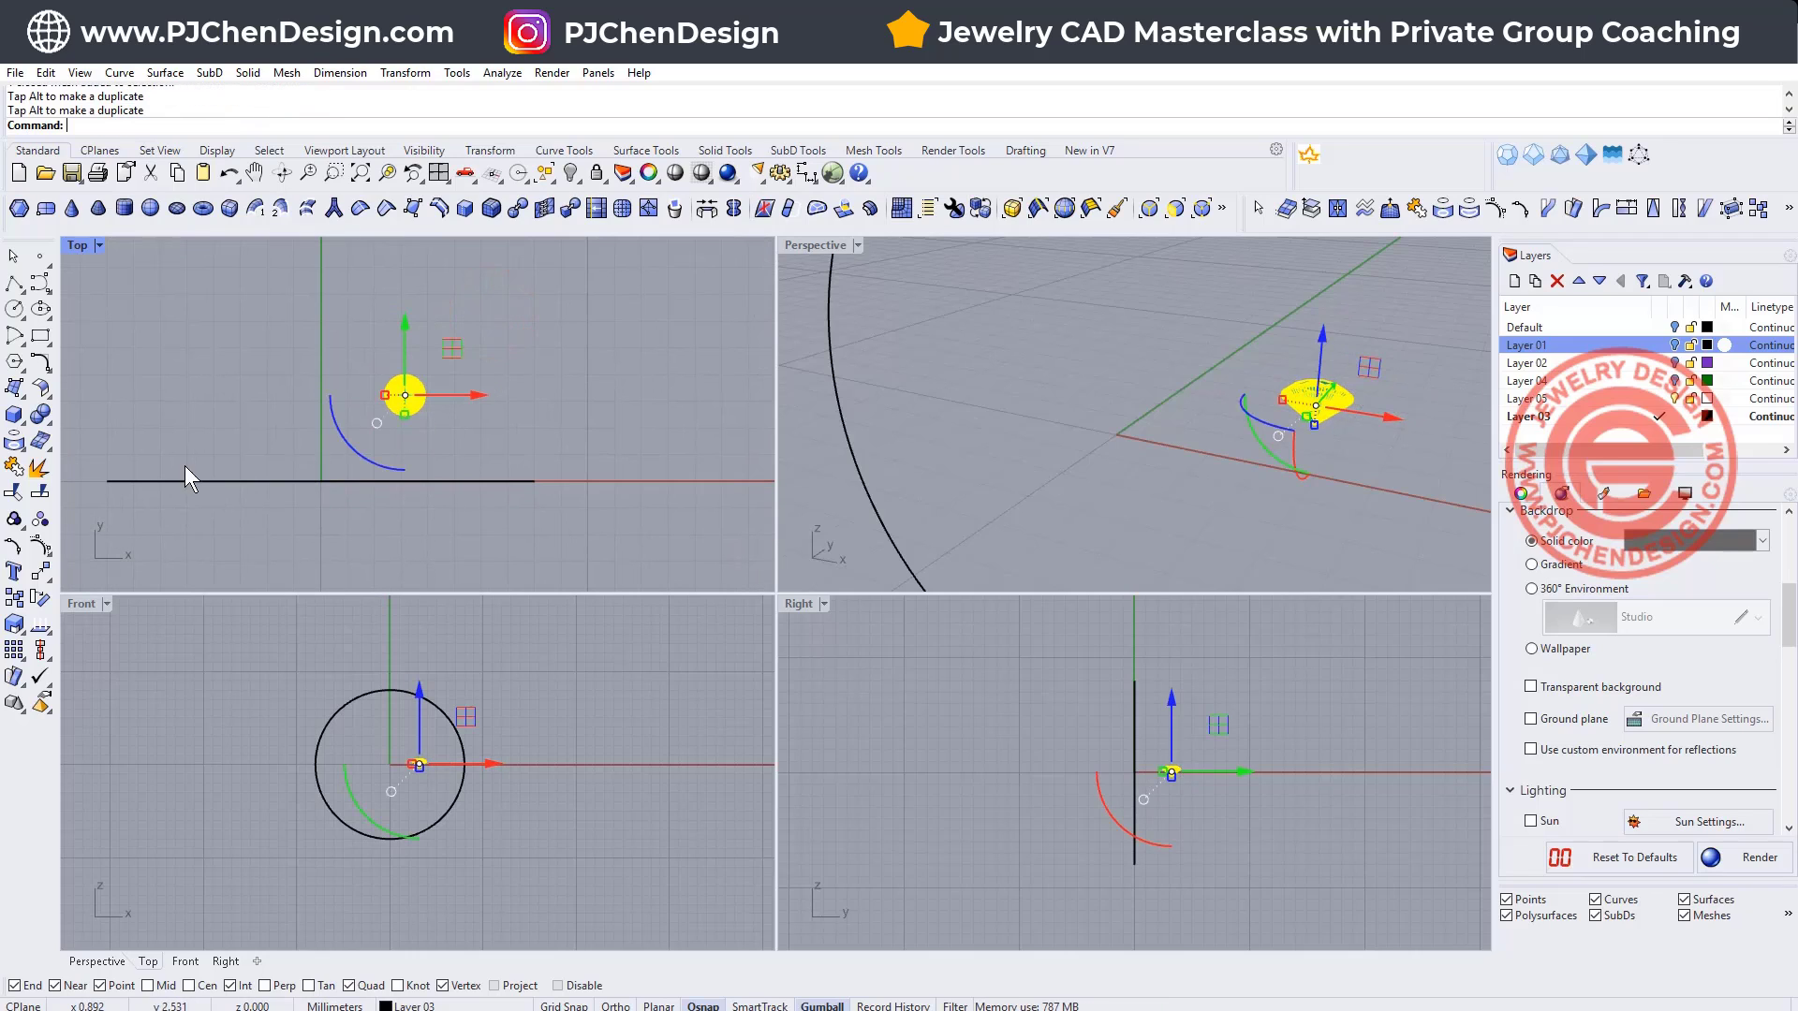
click(47, 655)
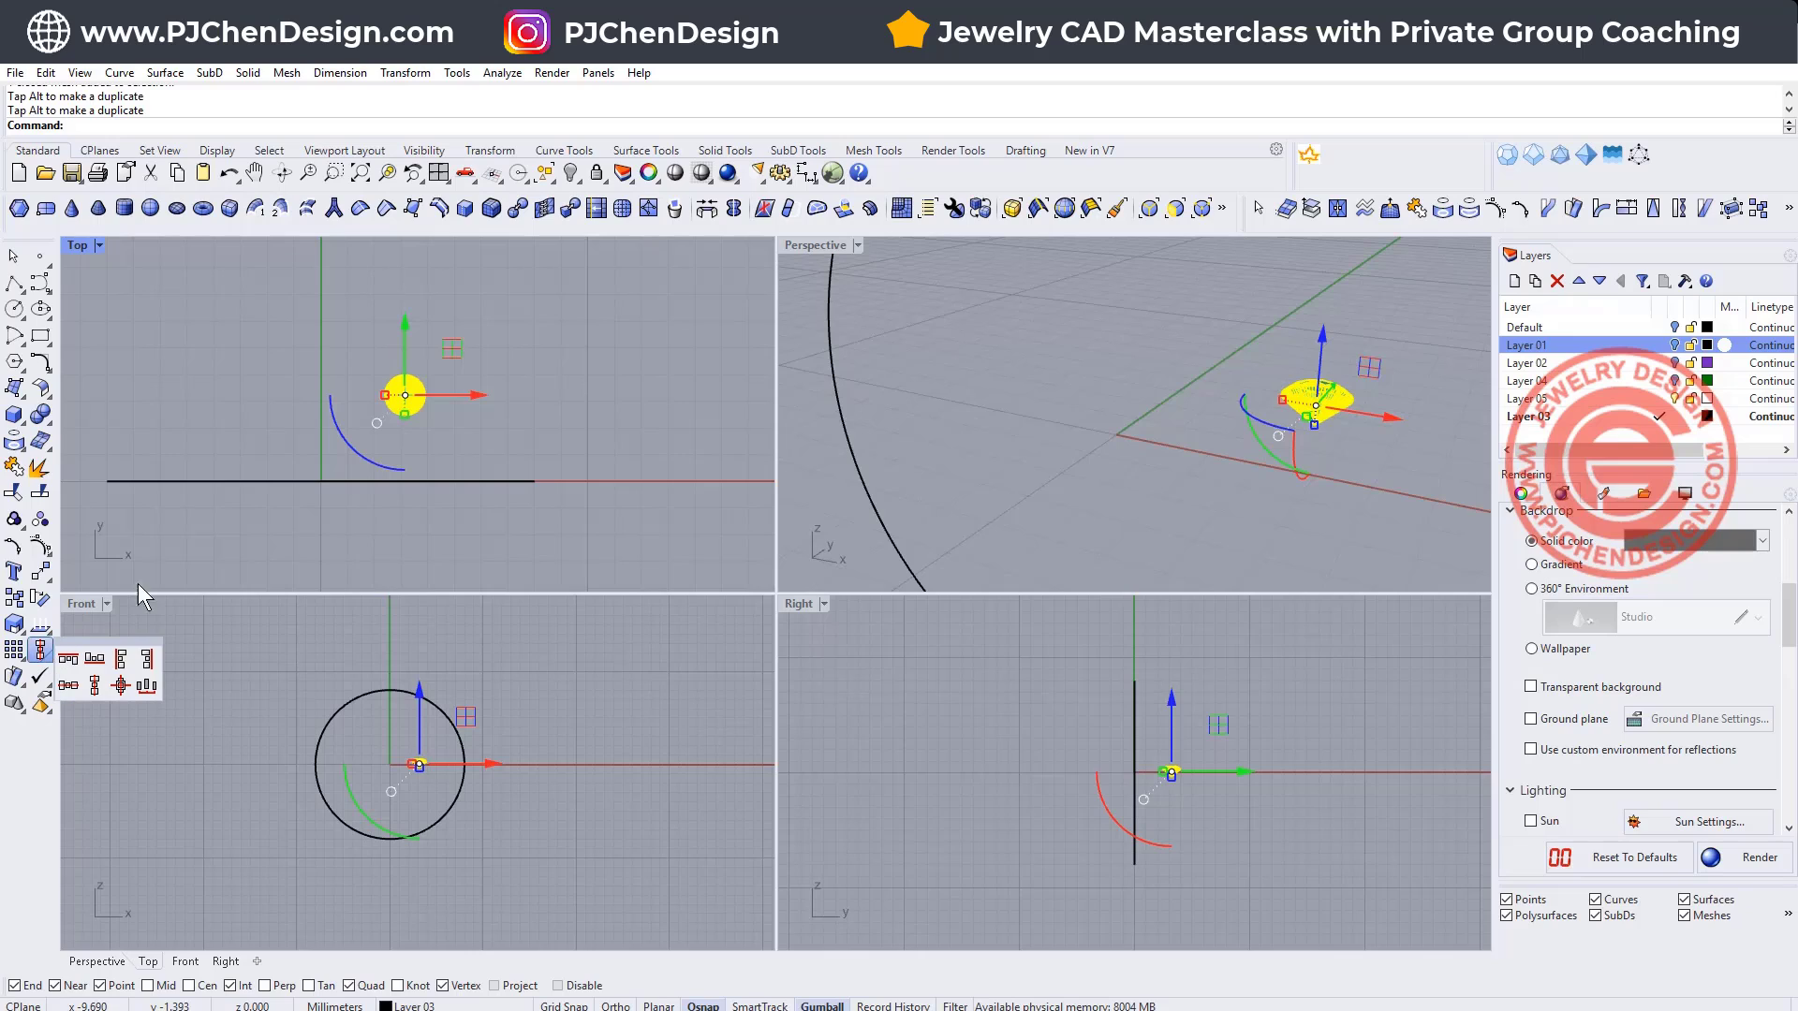
click(121, 686)
text(0)
key(Return)
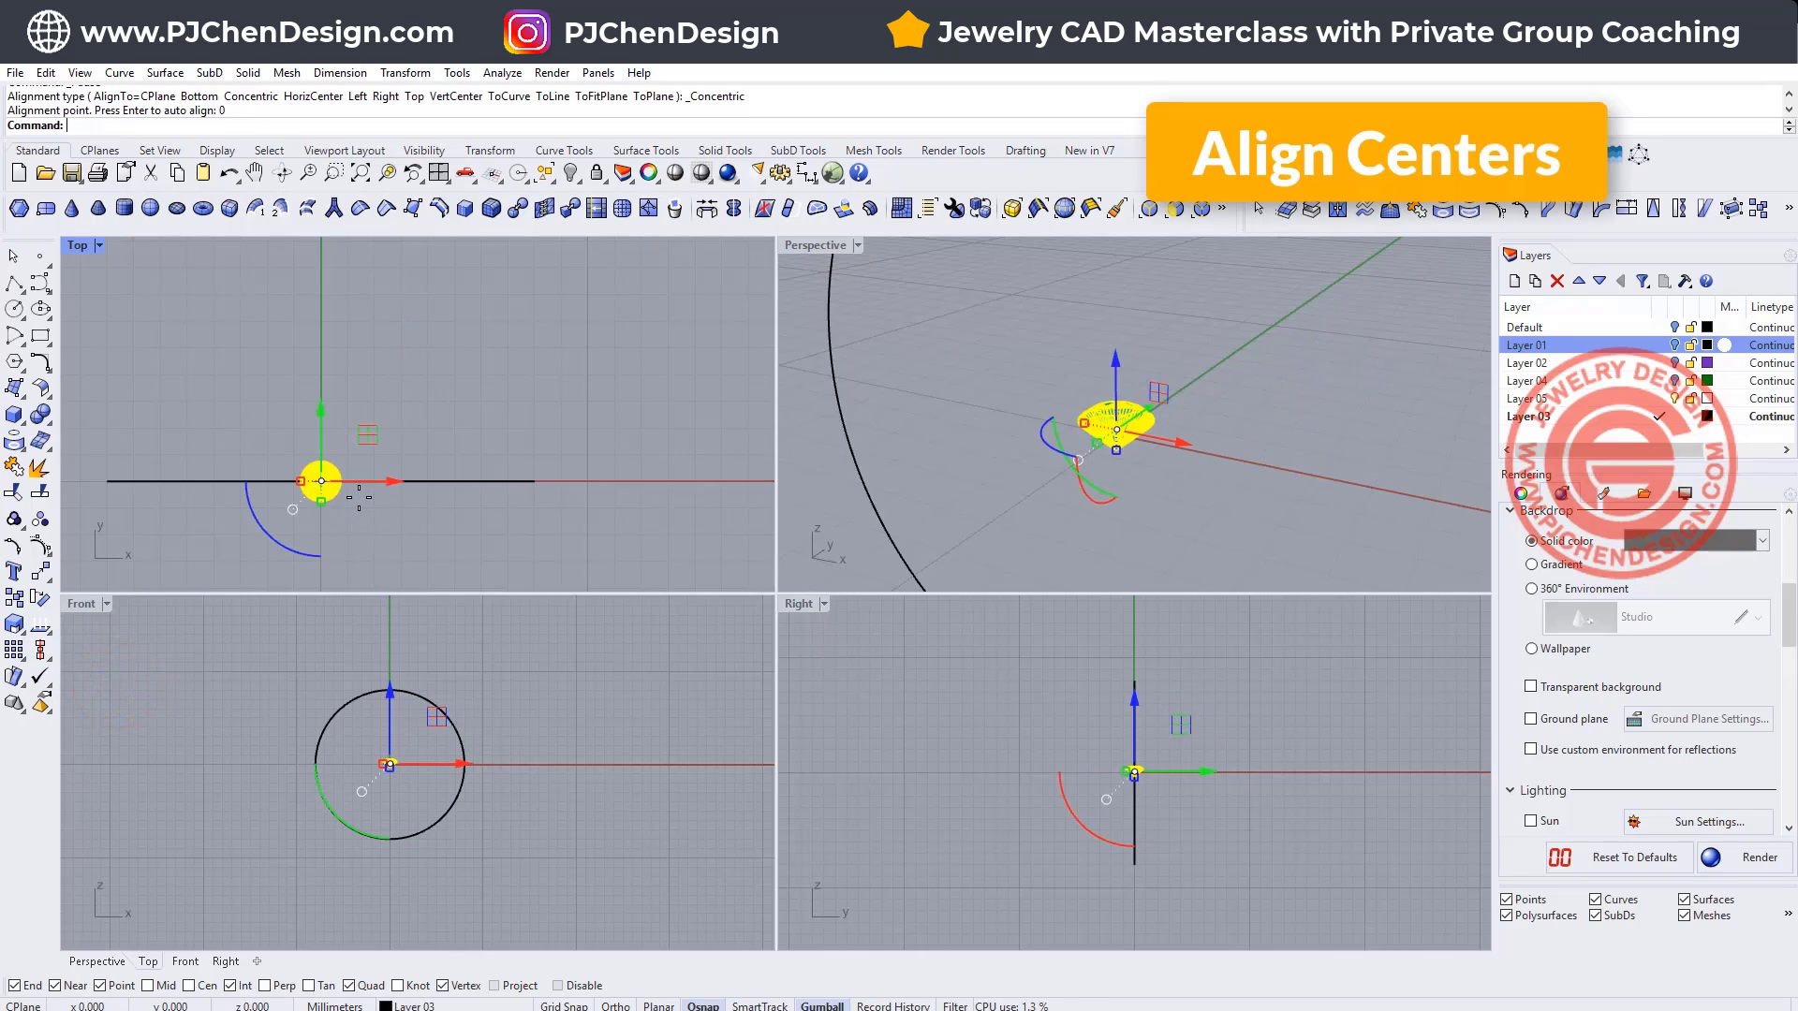
Step: Move the gem straight up in the Front view to just above the top of the circle
scroll(395, 744, up, 3)
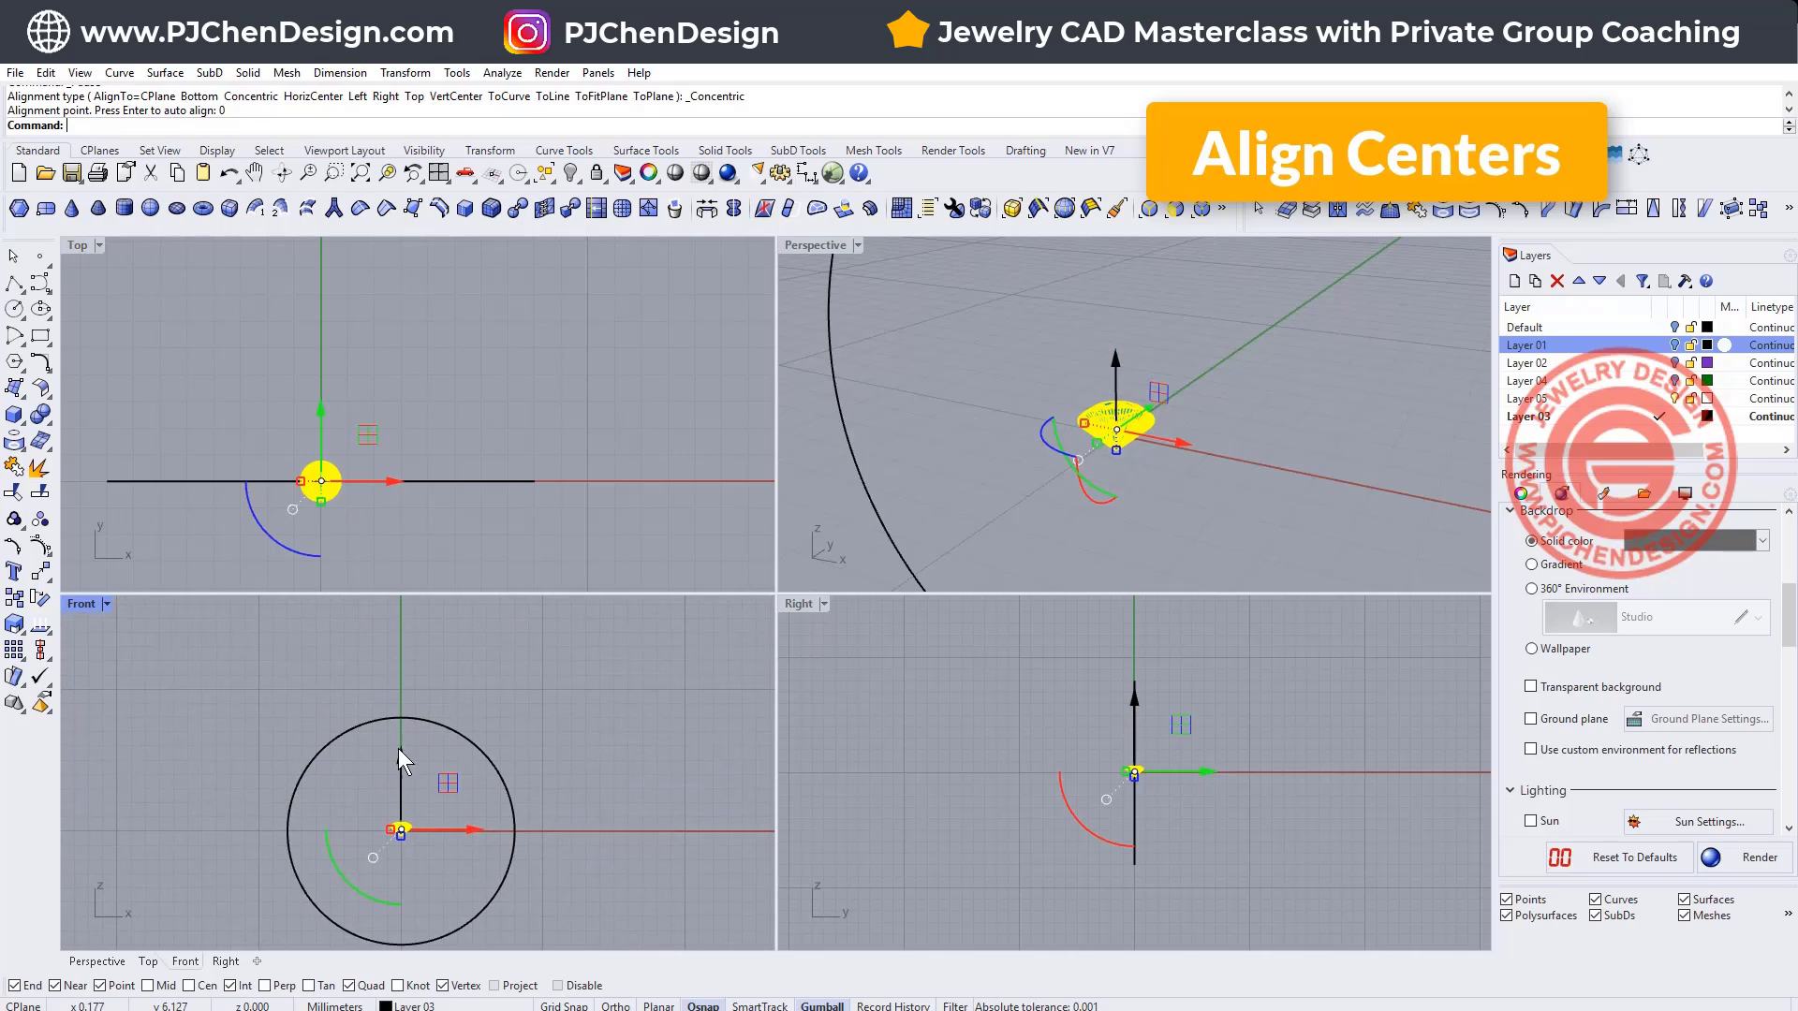
click(396, 749)
click(401, 826)
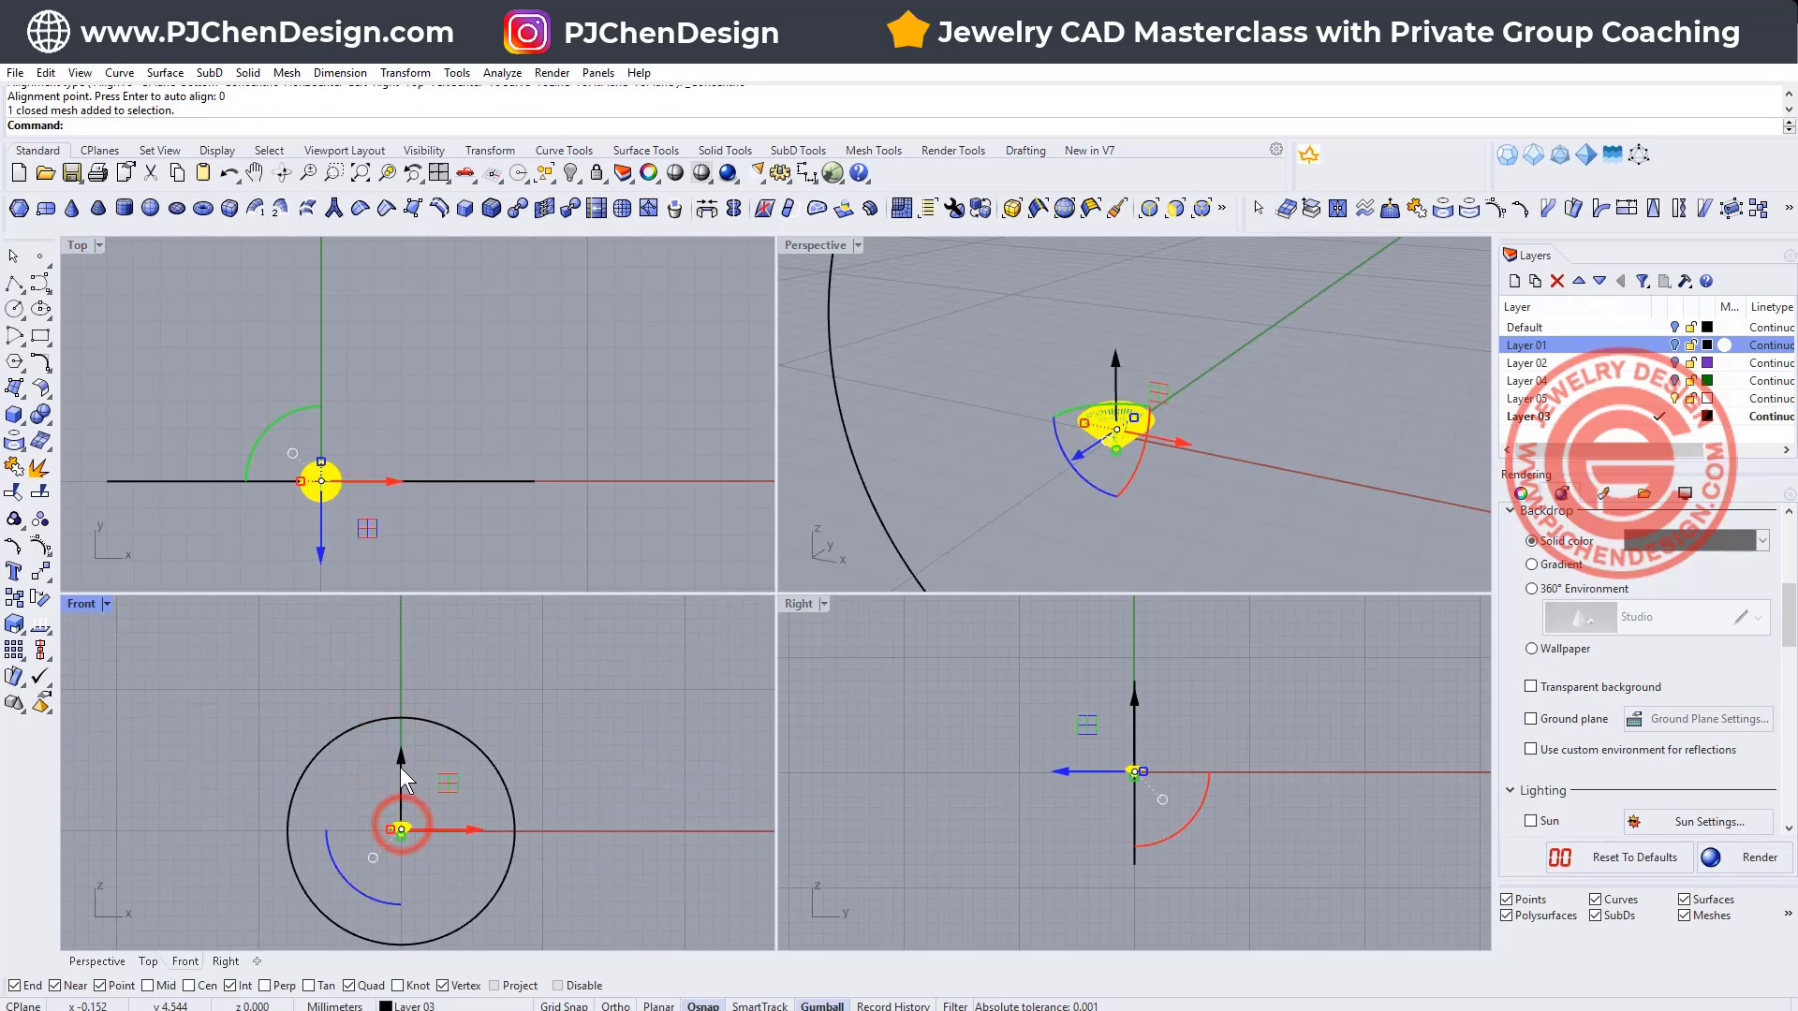
drag(401, 764, 420, 641)
click(558, 687)
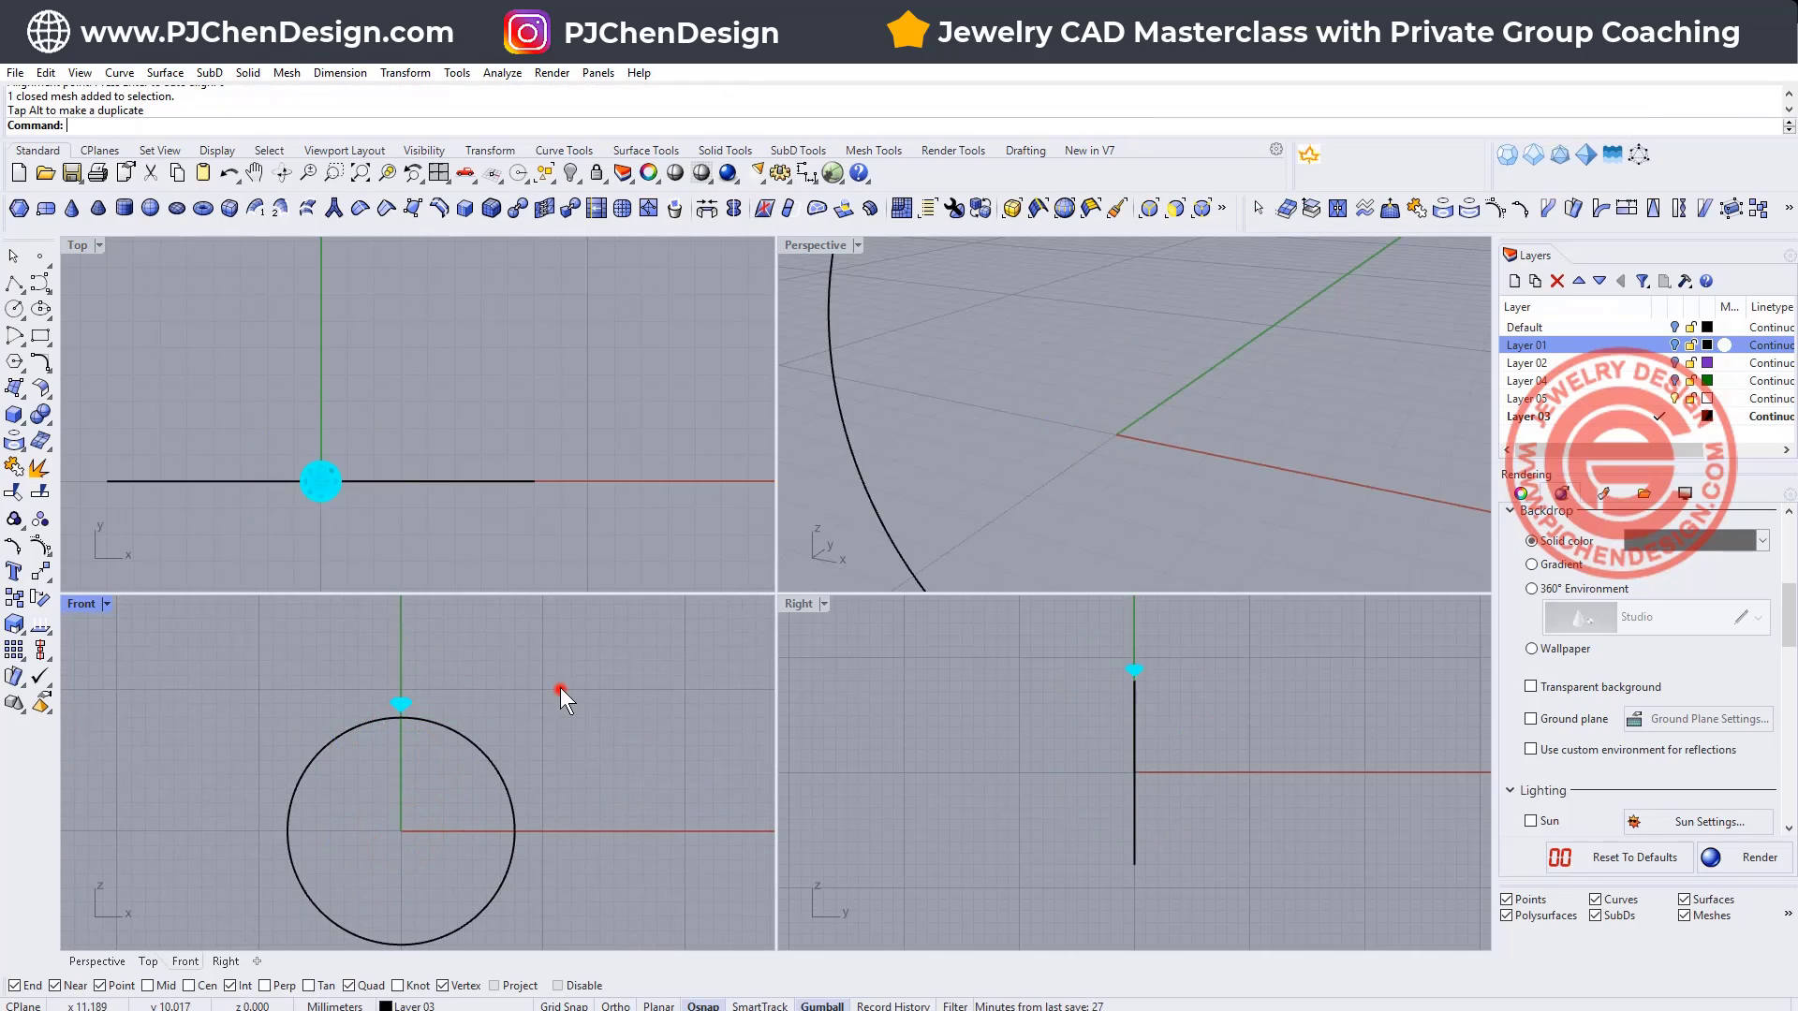
Step: Draw a 1.8 by 1.8 mm rounded rectangle with arc corners in the Right view, starting from the circle's top quadrant
double_click(798, 604)
scroll(974, 508, up, 5)
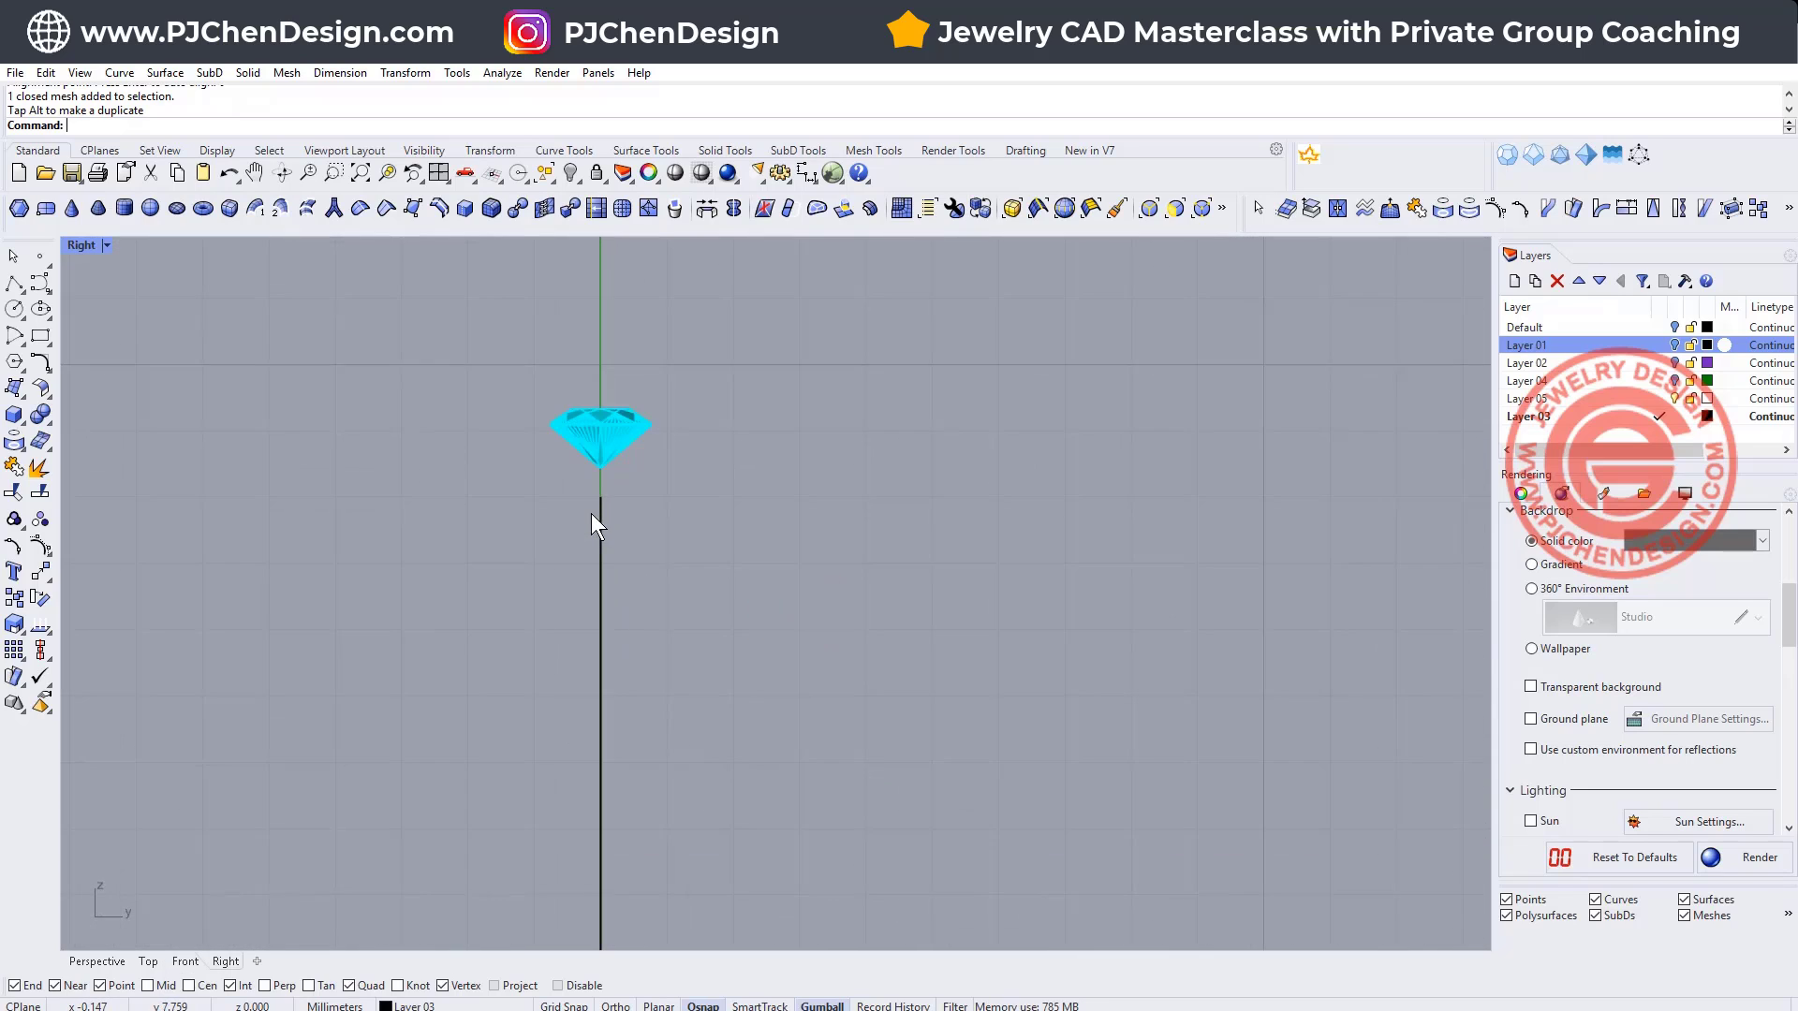
right_drag(591, 513, 608, 550)
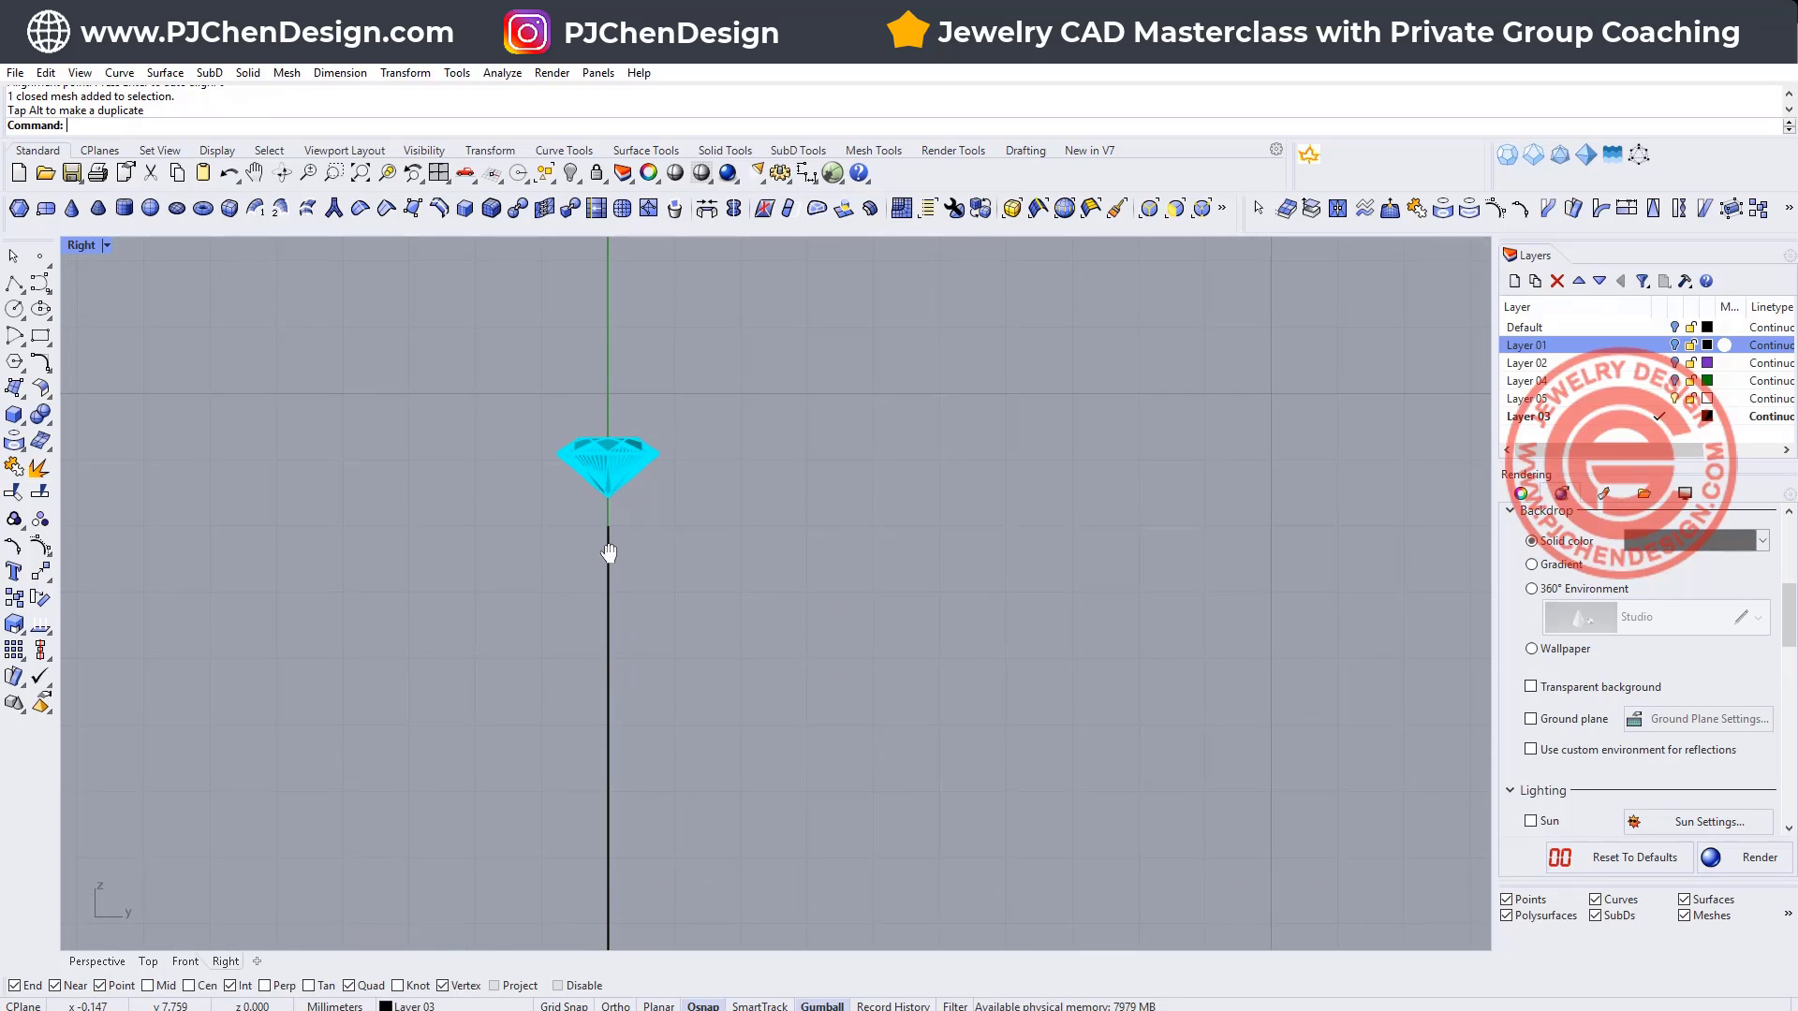
click(40, 339)
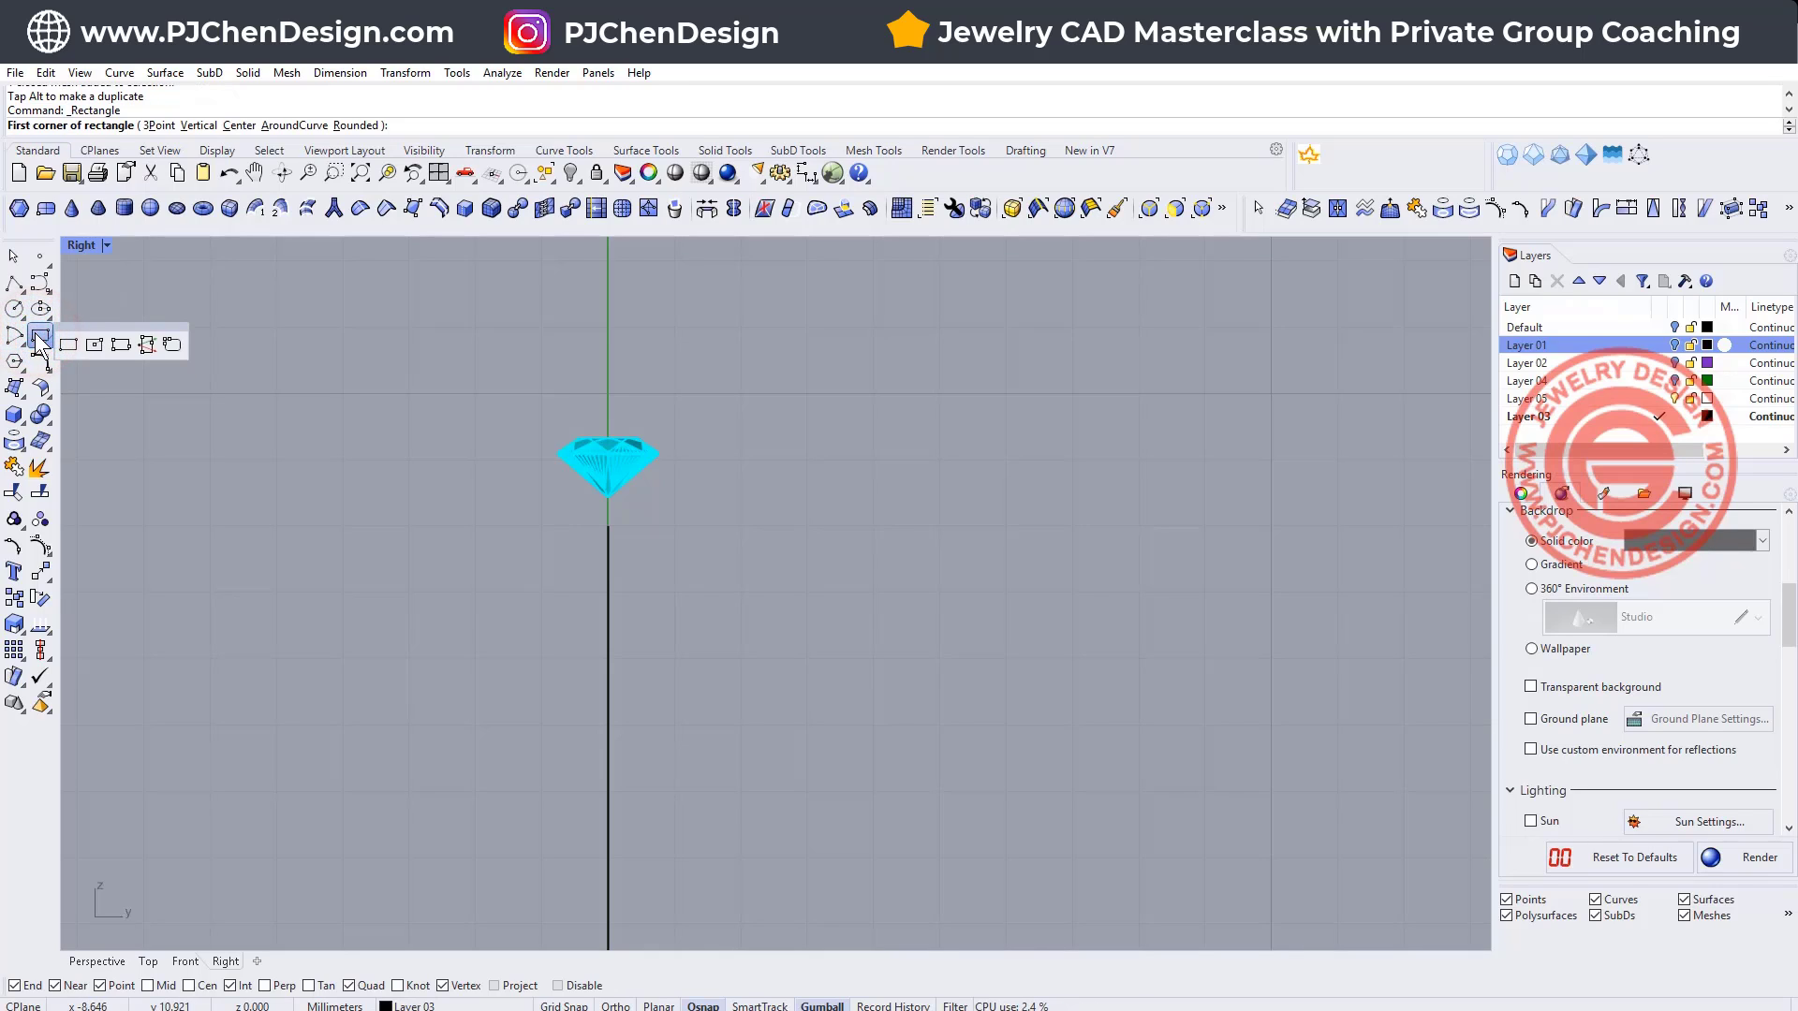
click(172, 349)
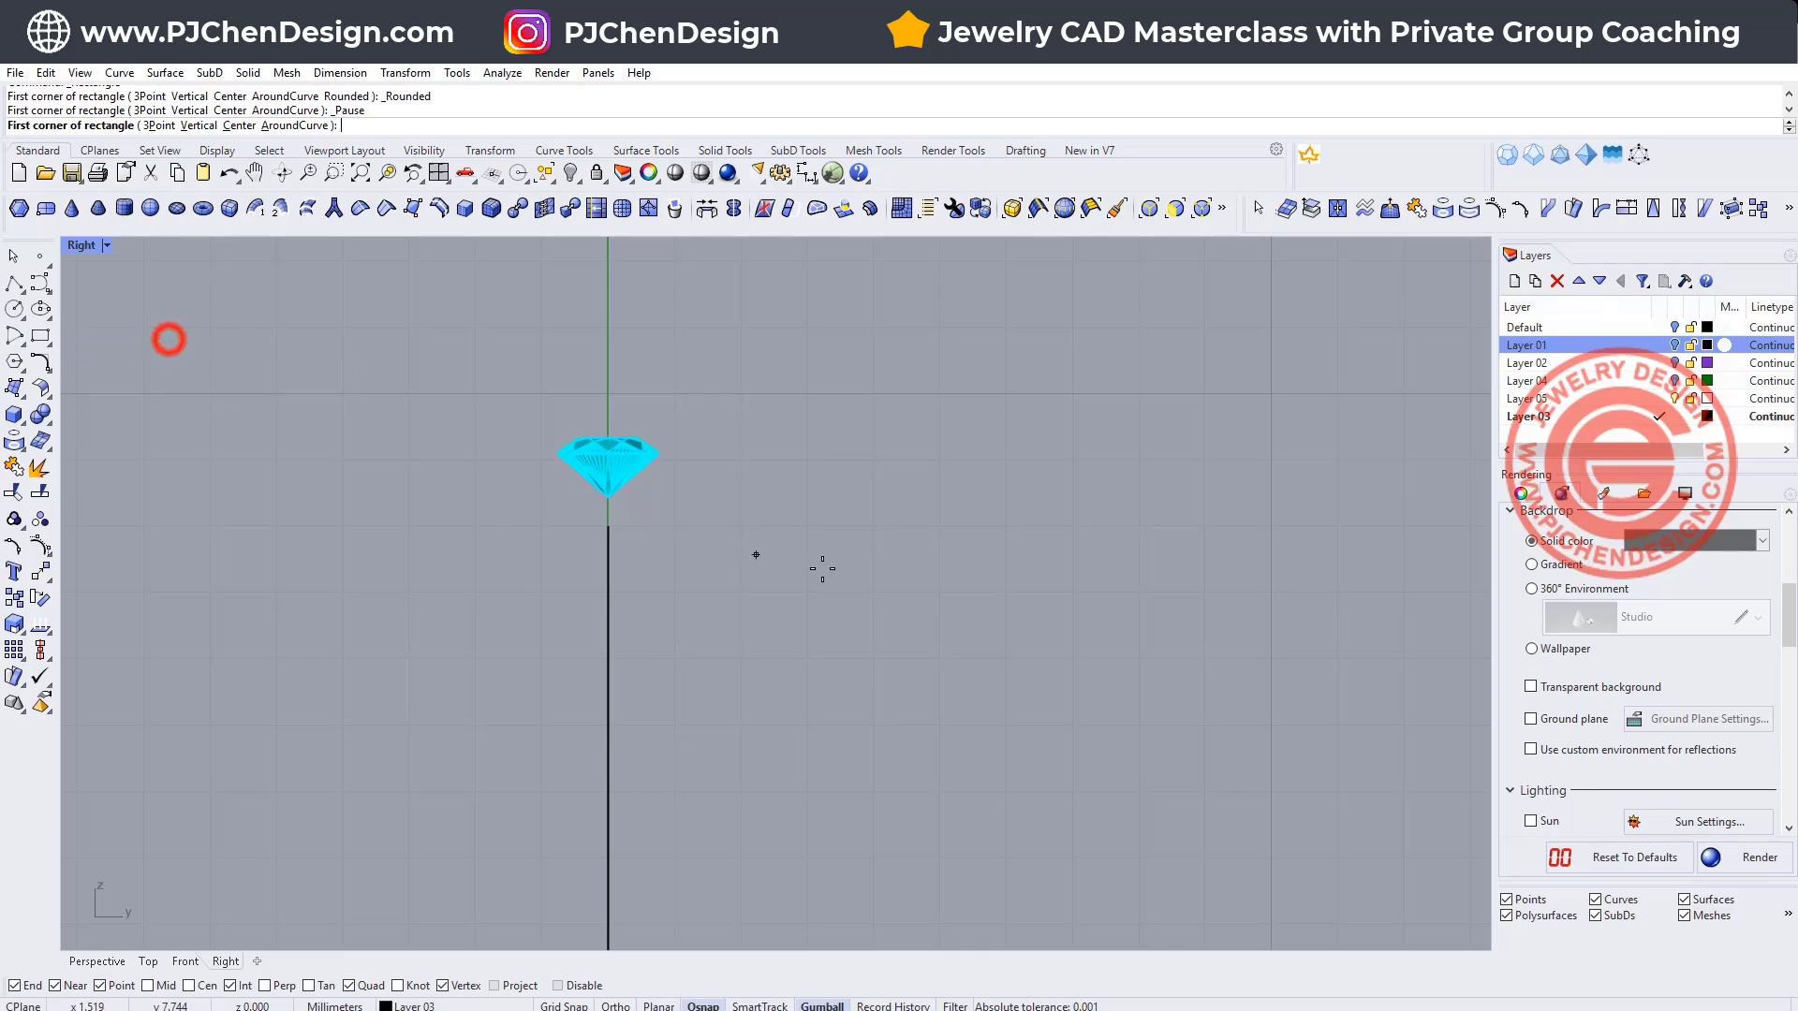
click(609, 525)
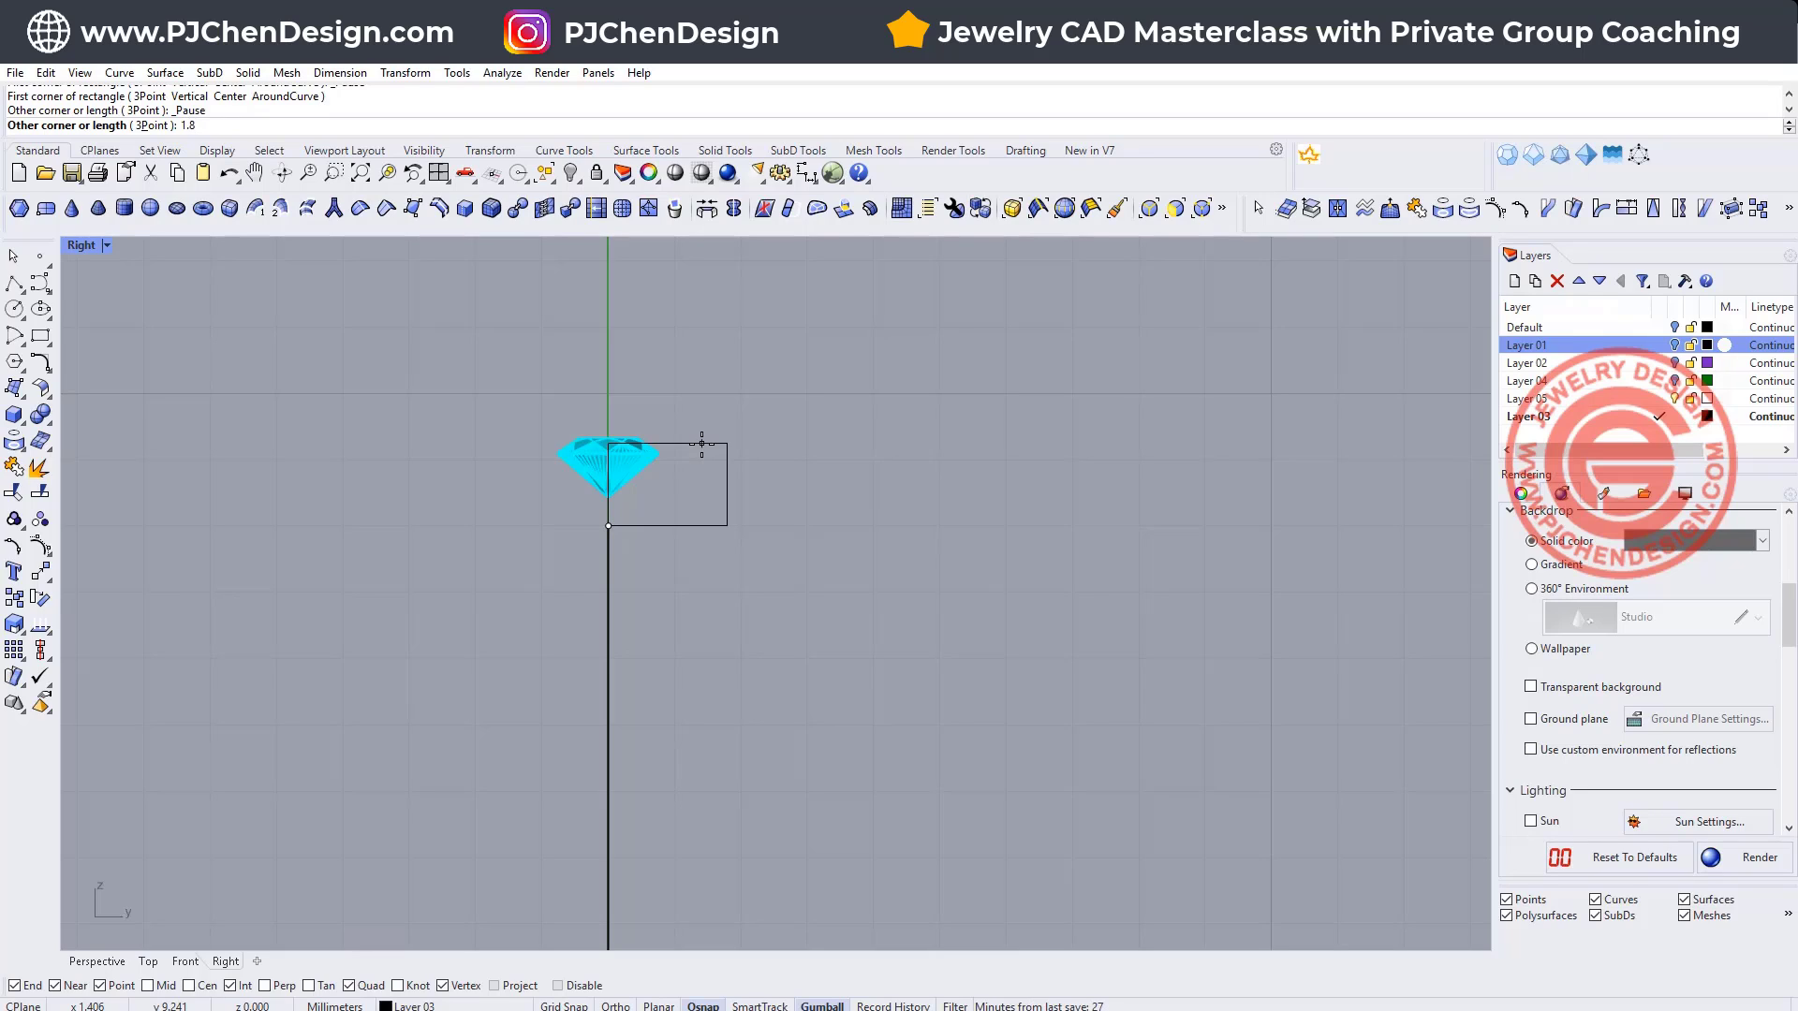
key(Return)
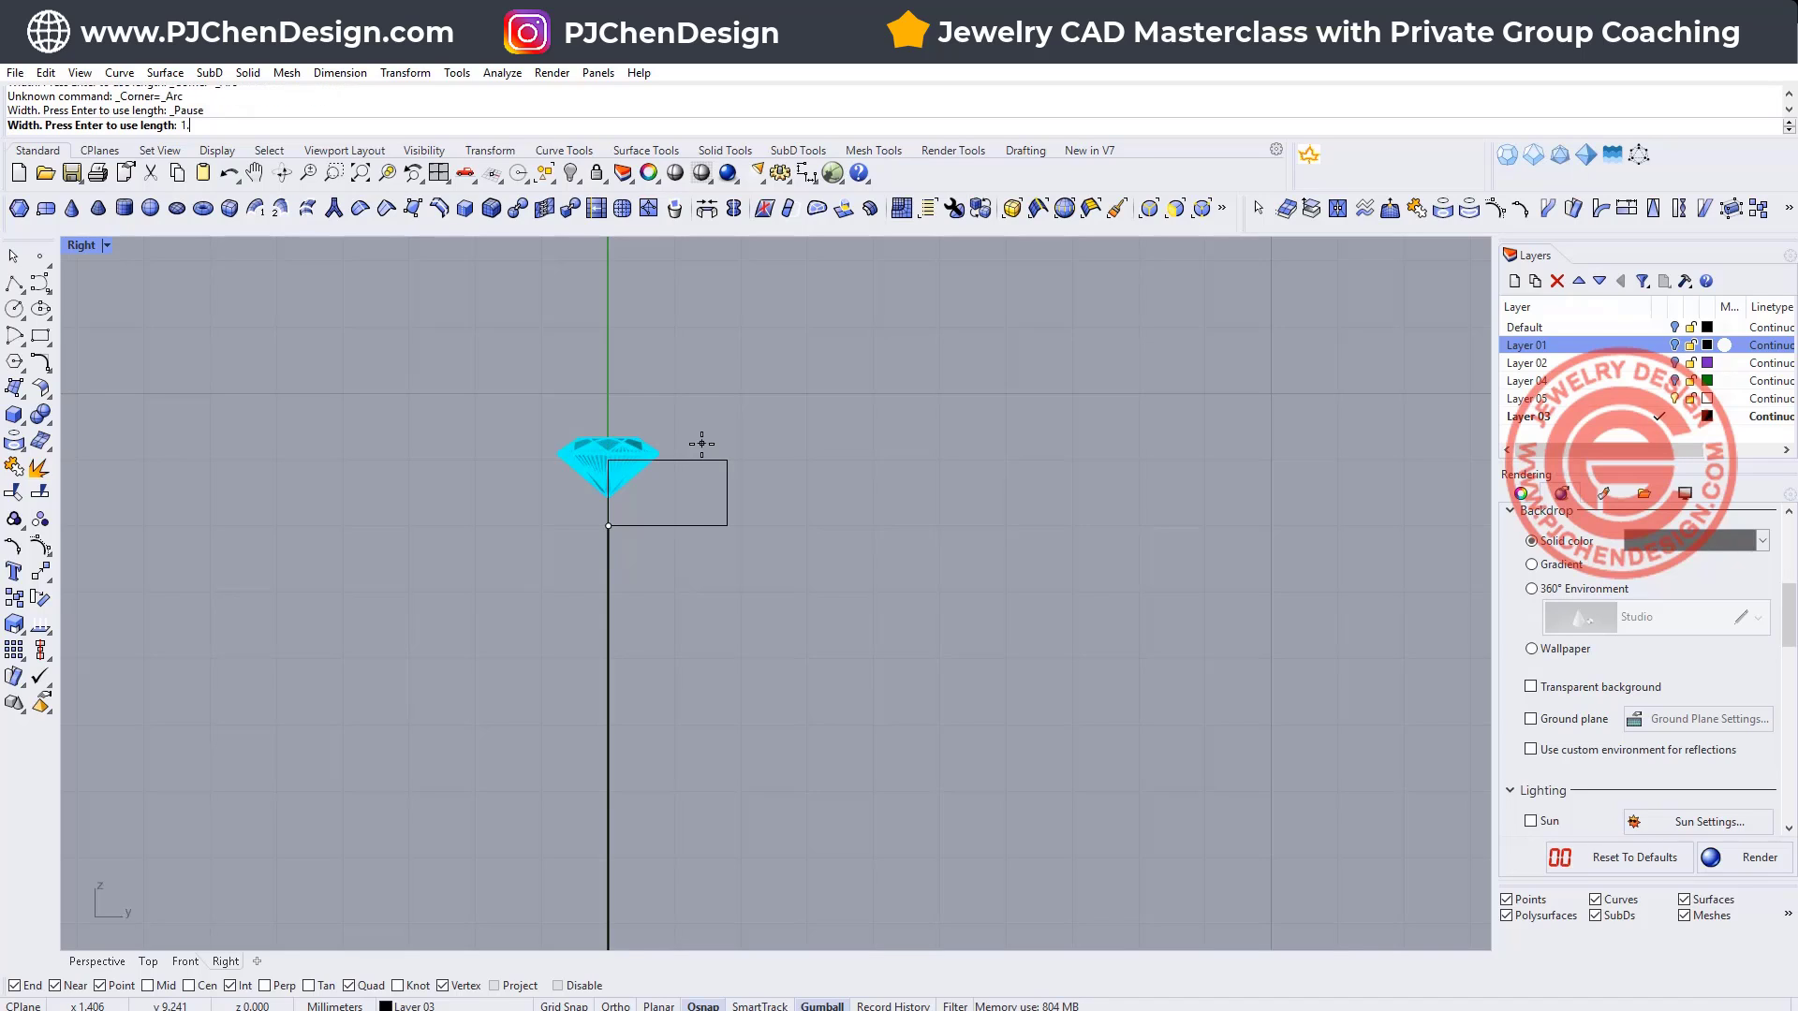
text(1.8)
key(Return)
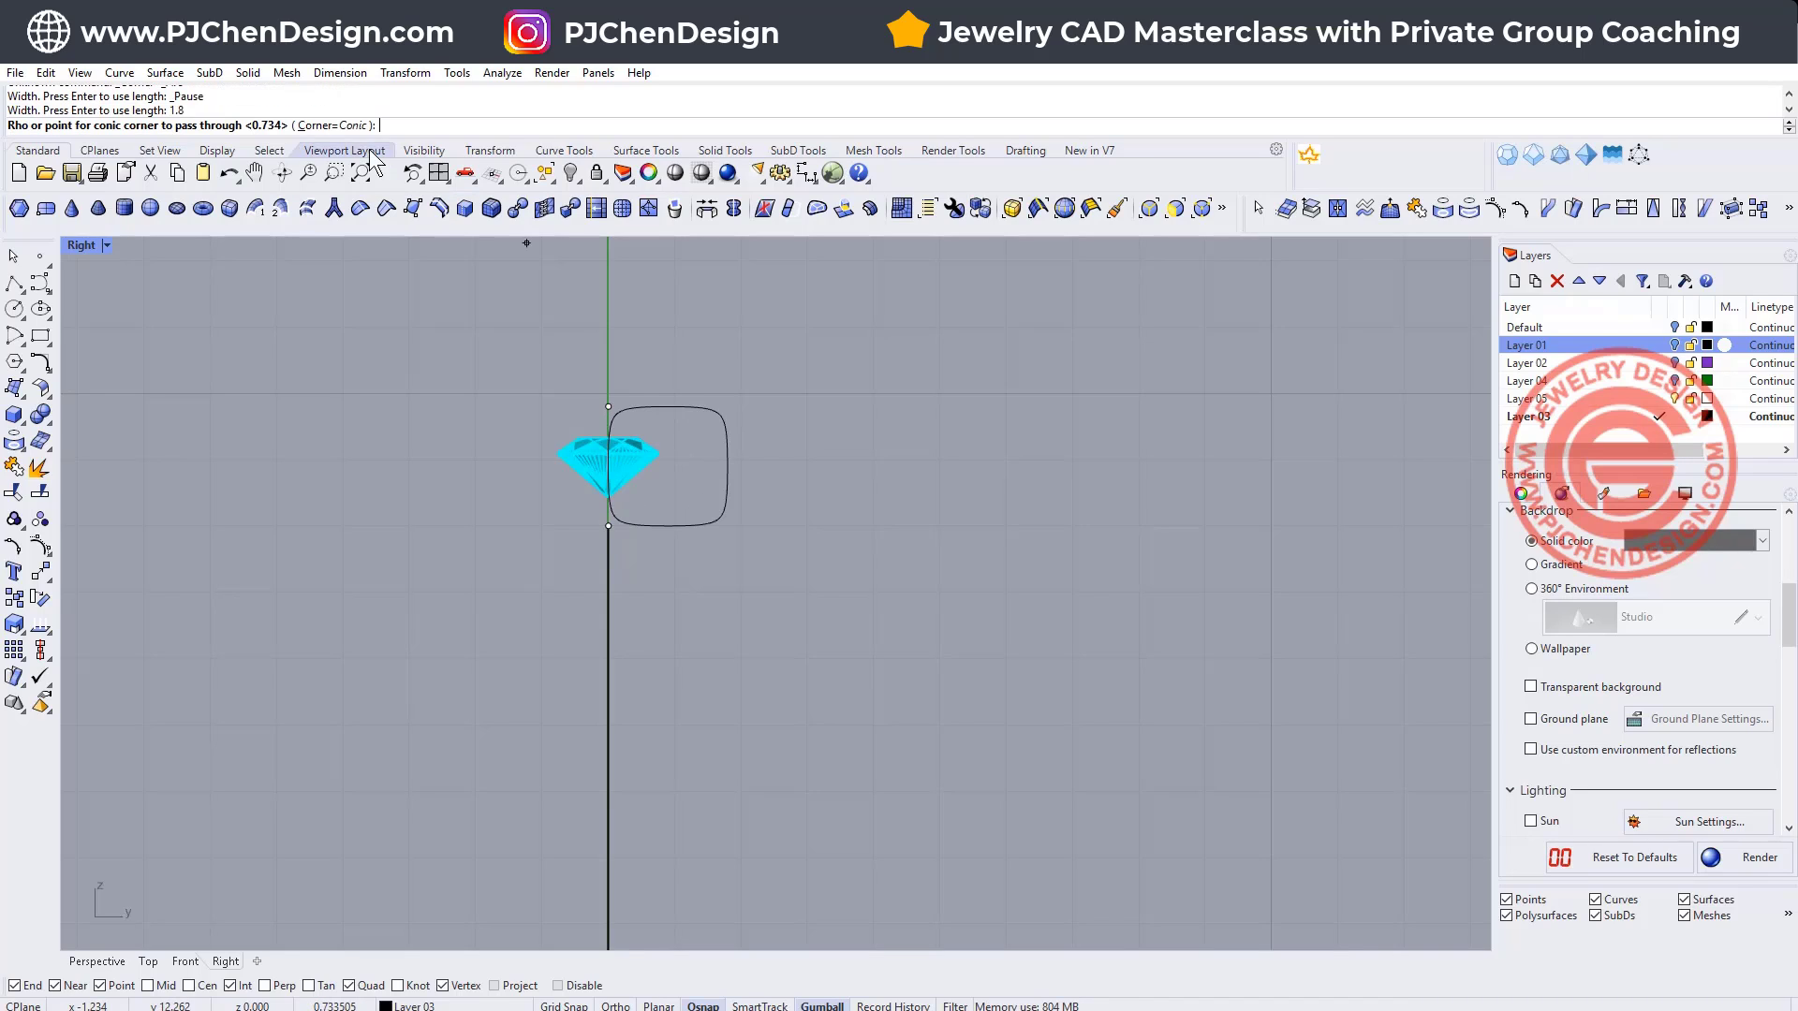
click(333, 126)
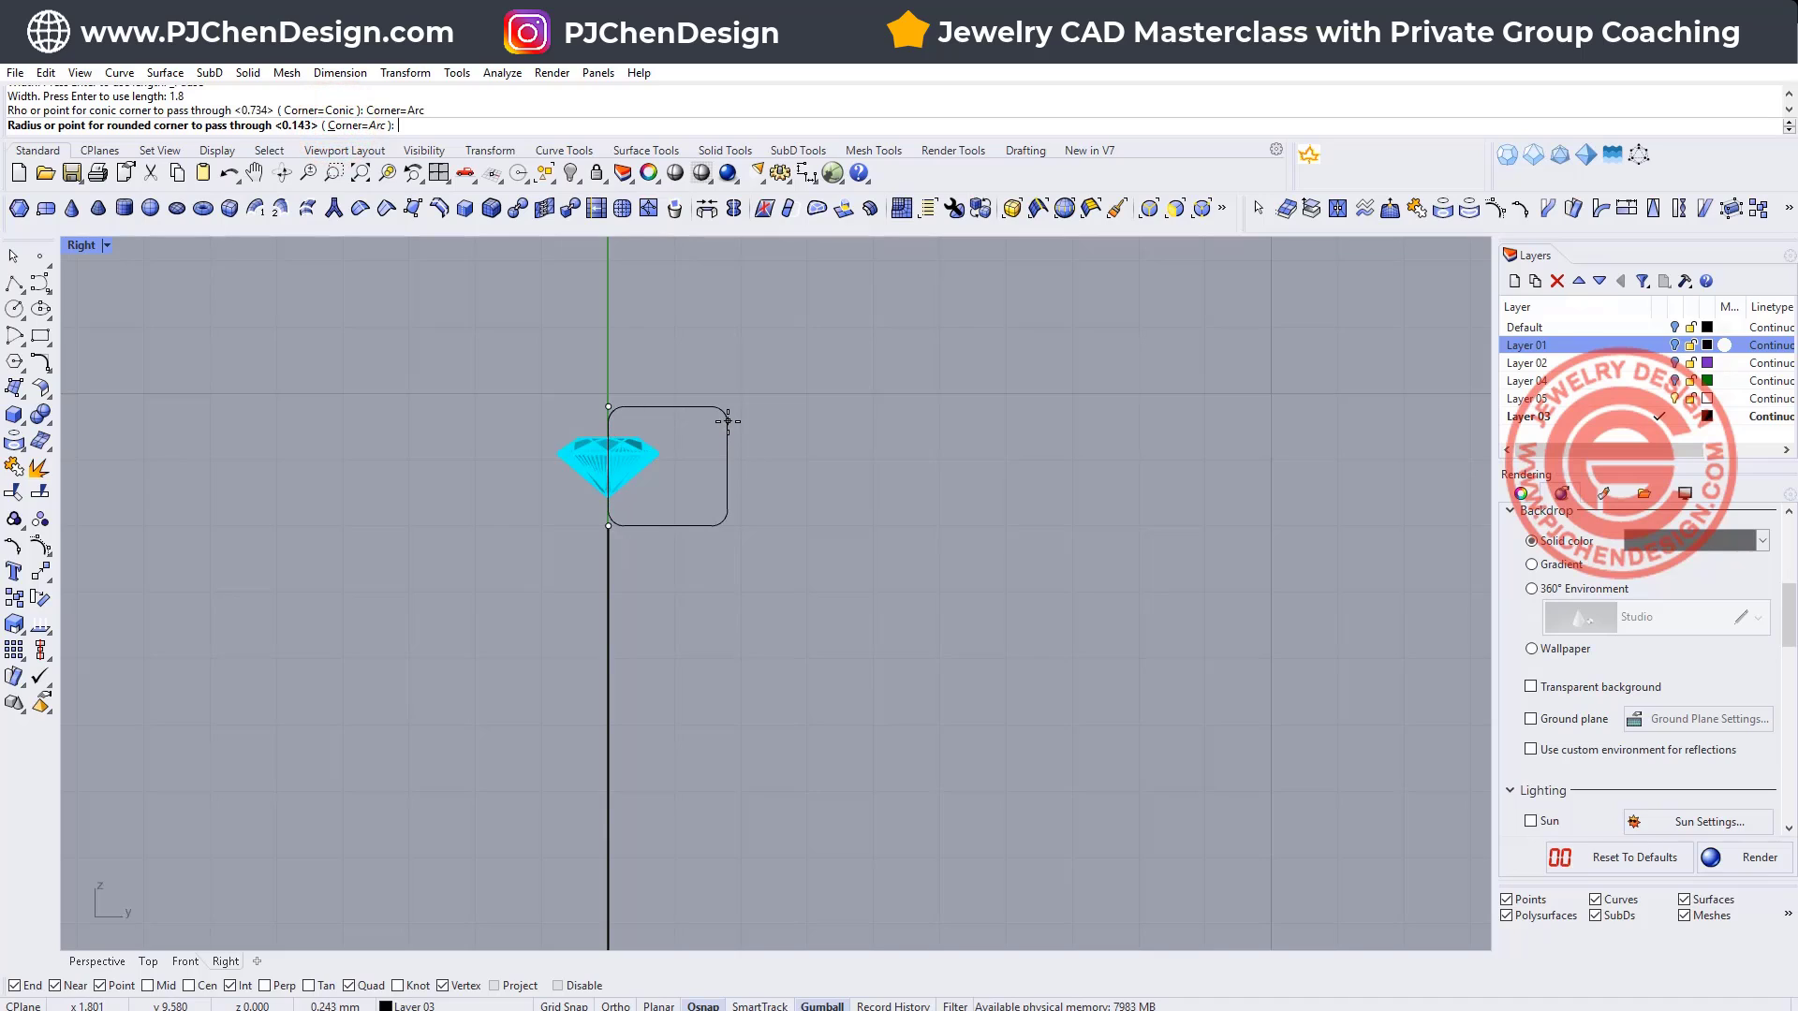
click(727, 422)
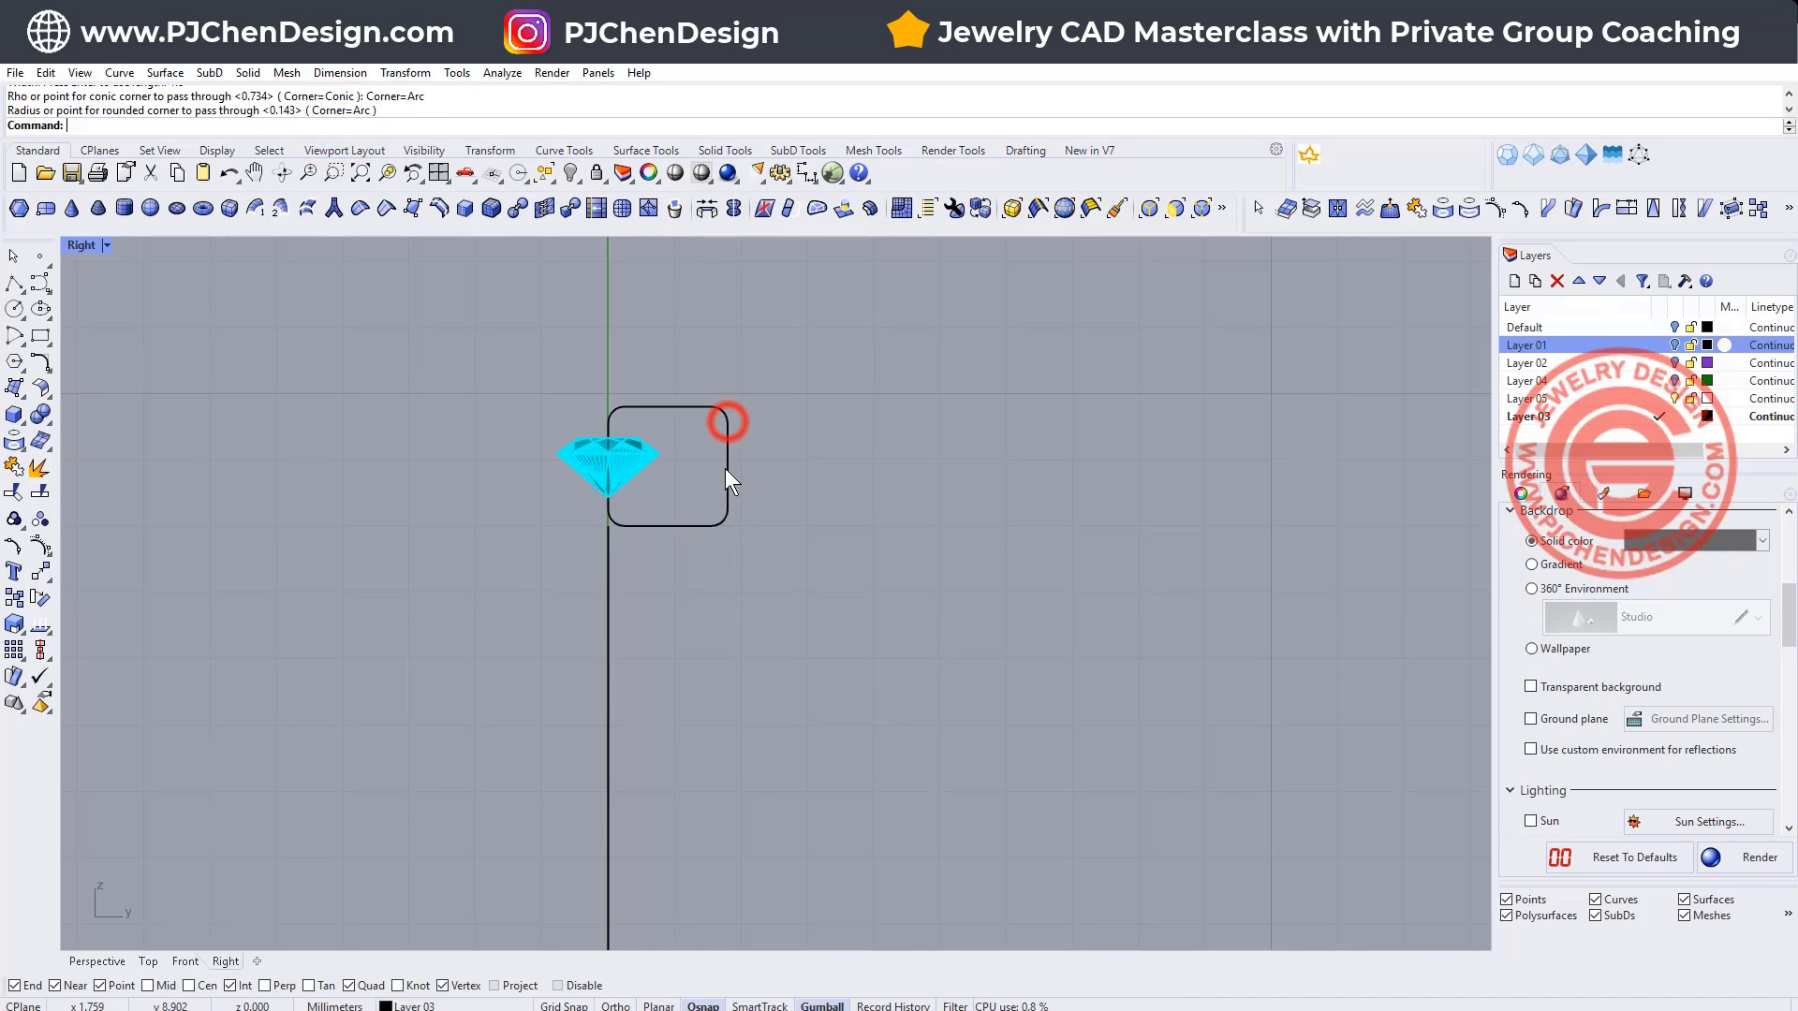
Step: Enable the Mid snap and move the rounded rectangle by its bottom edge midpoint onto the circle's top quadrant
click(41, 597)
click(49, 575)
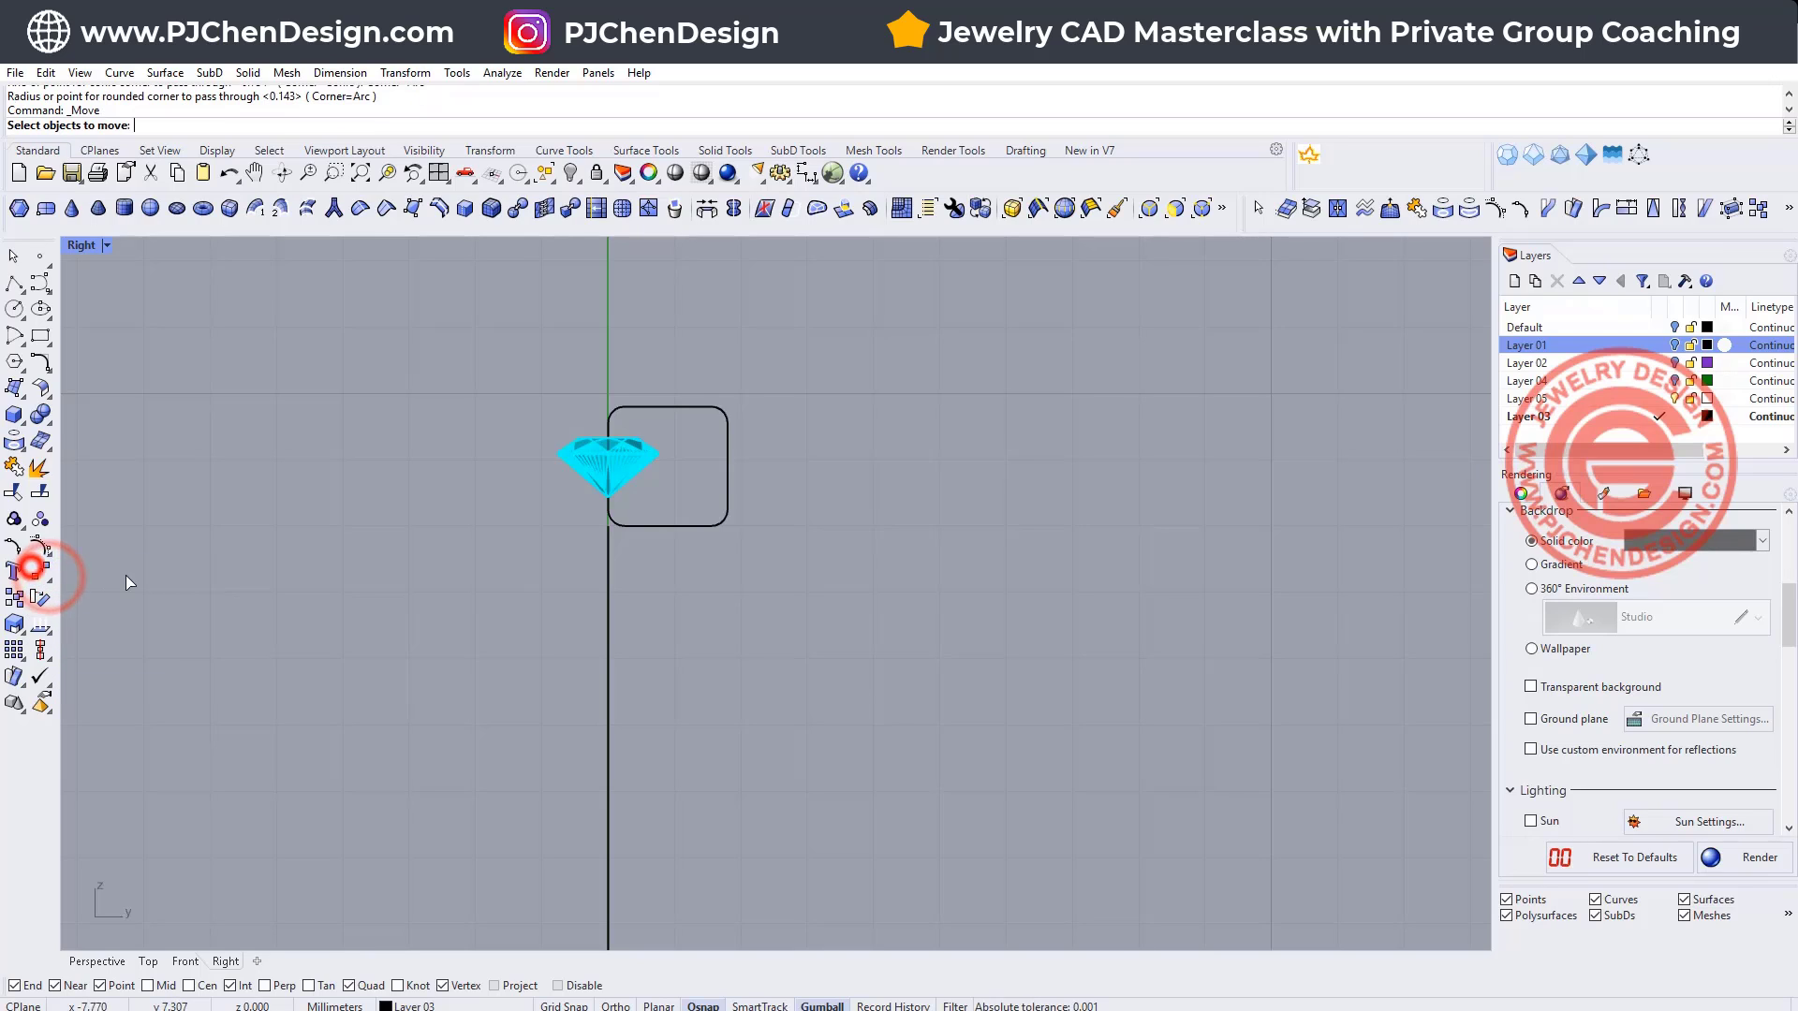
click(674, 526)
right_click(675, 526)
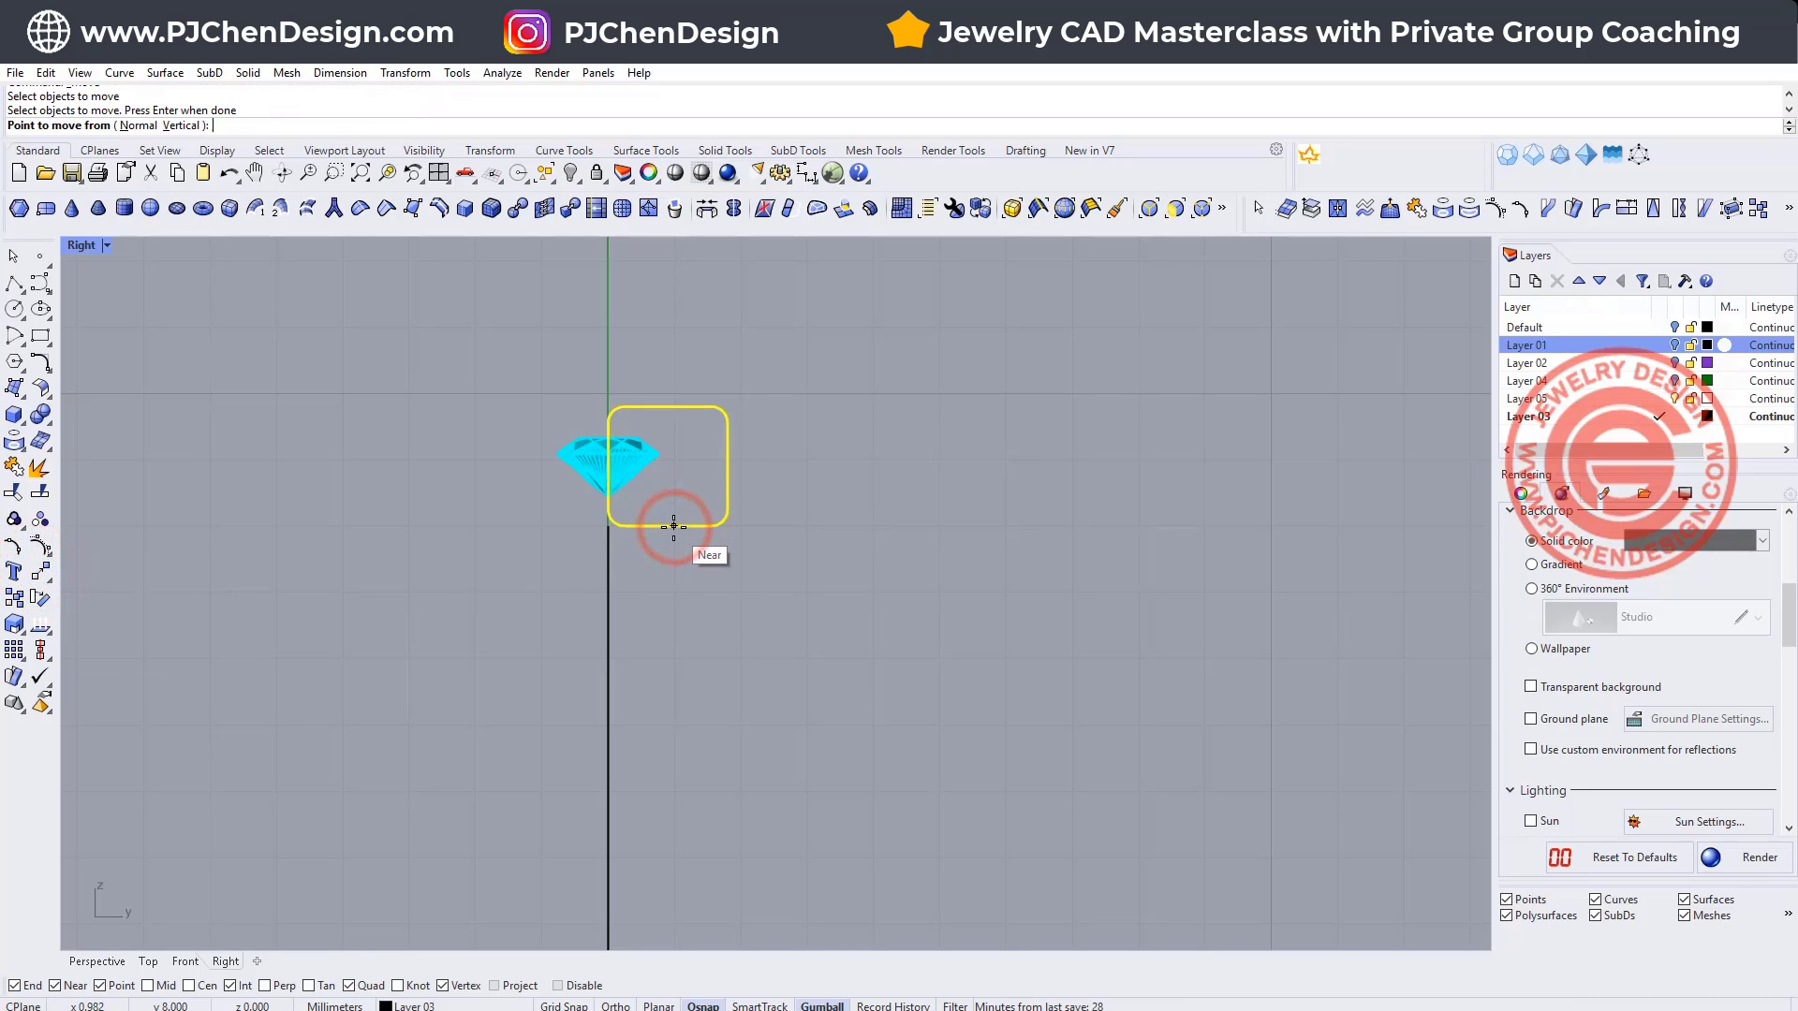
click(147, 986)
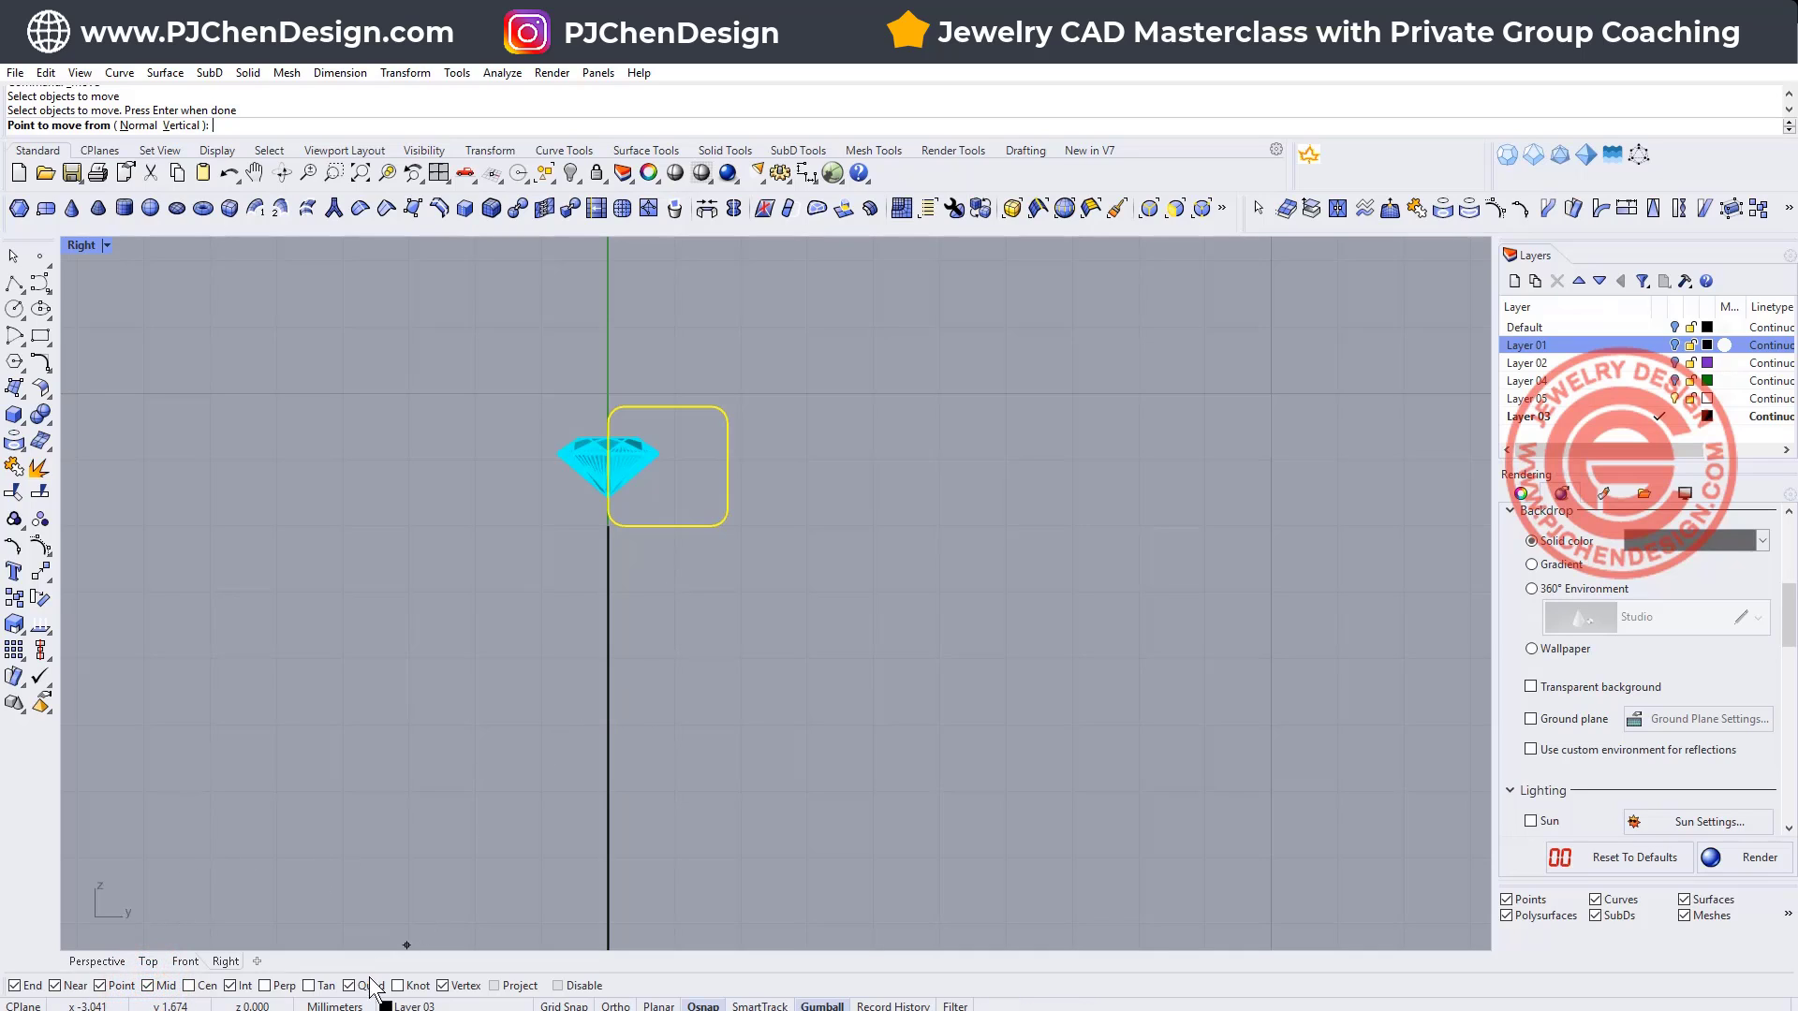
click(667, 525)
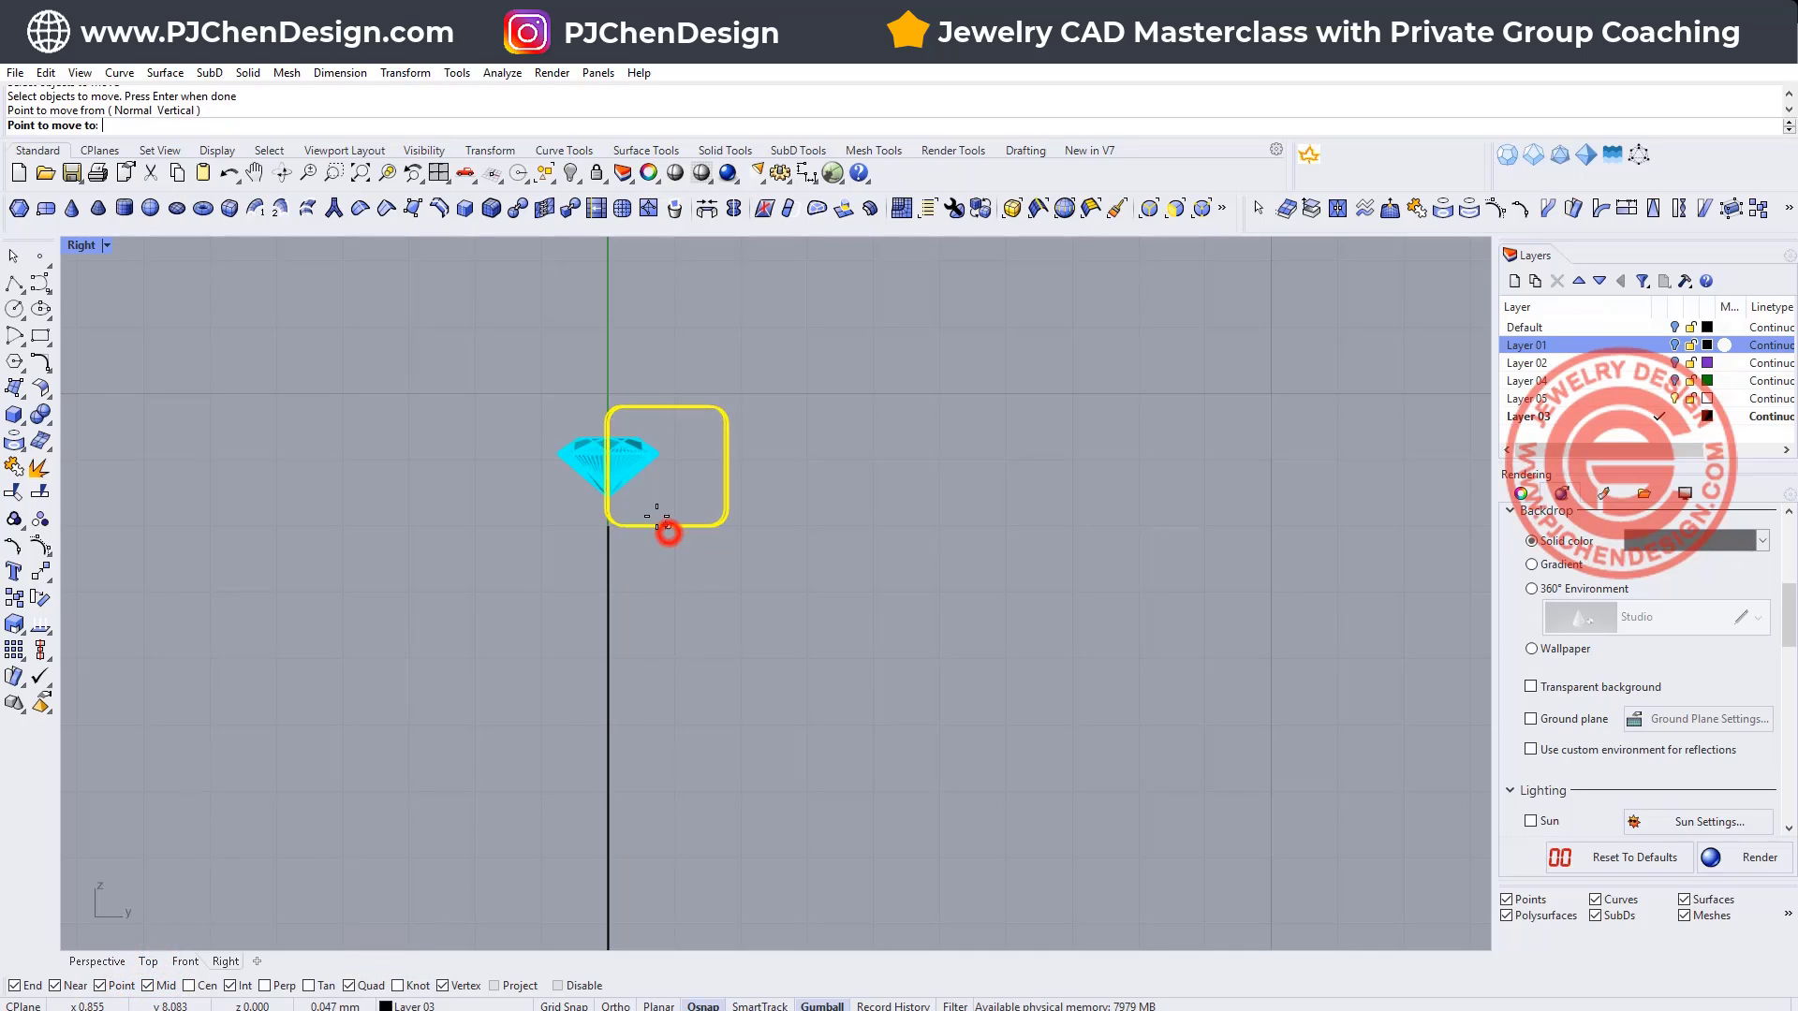
click(607, 526)
Step: Raise the gem in the Right view until its girdle sits about level with the rounded rectangle's top edge
click(606, 601)
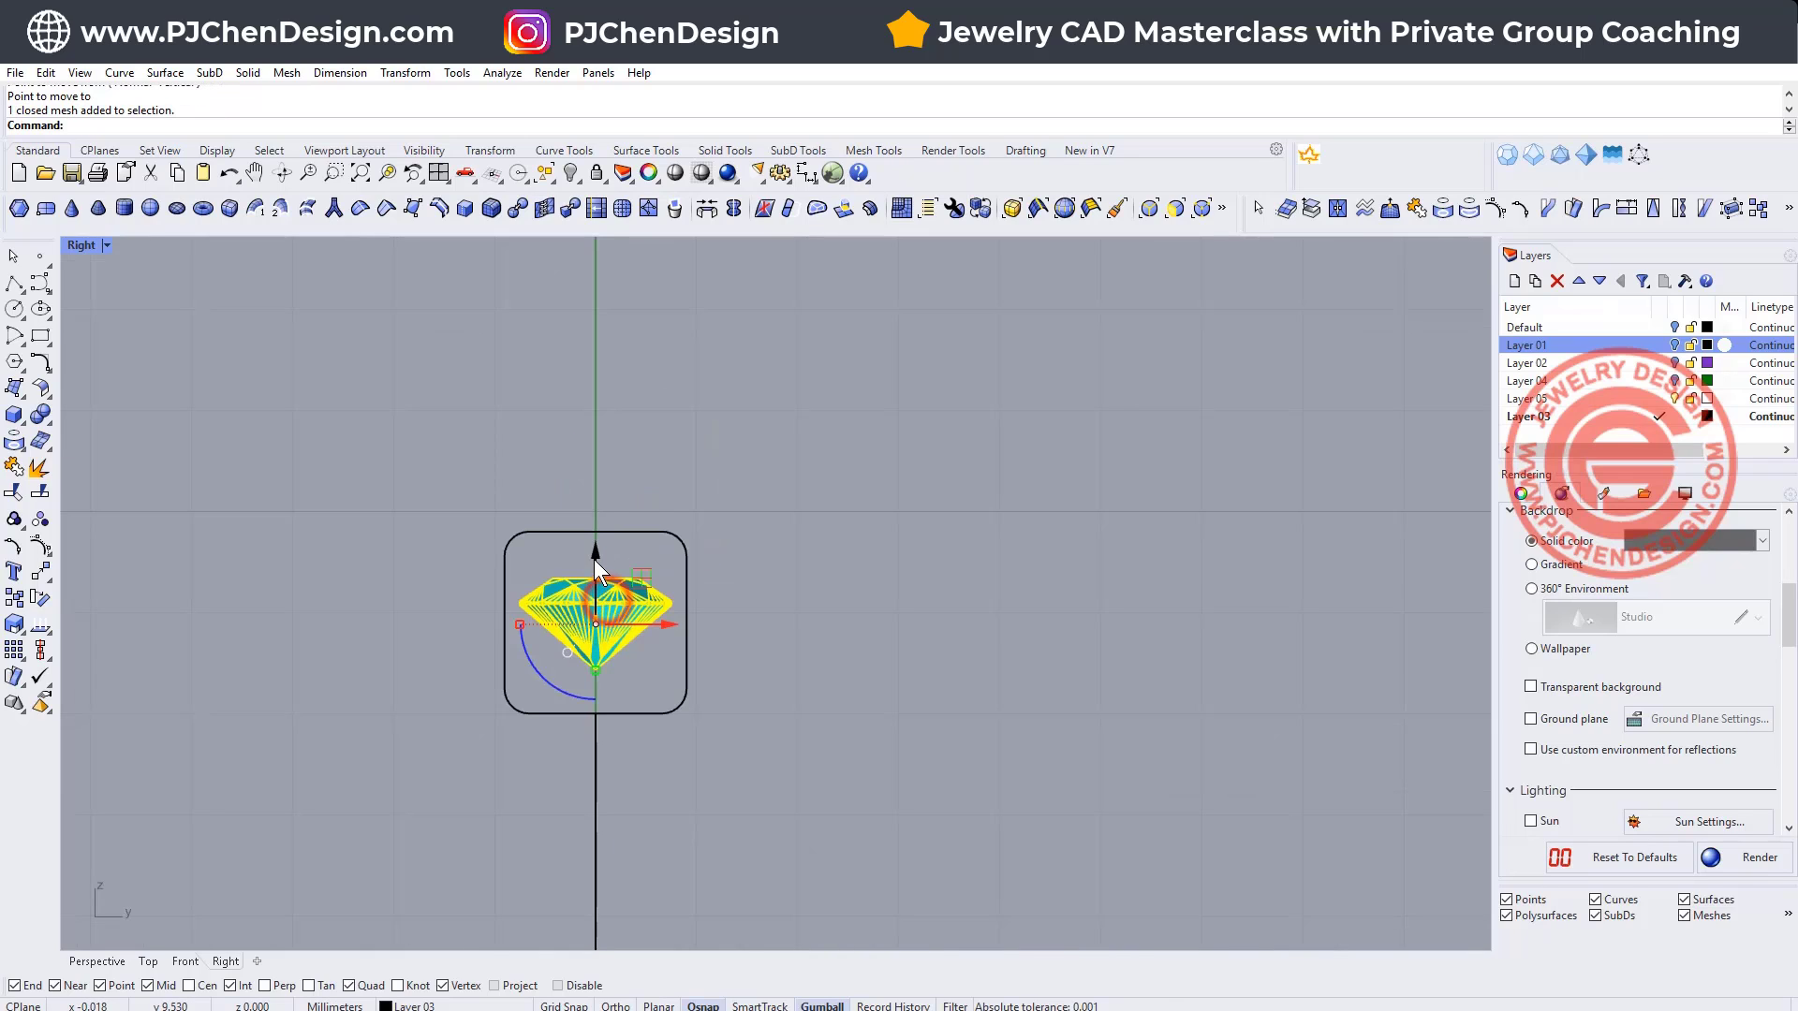
drag(594, 559, 614, 481)
scroll(506, 540, up, 2)
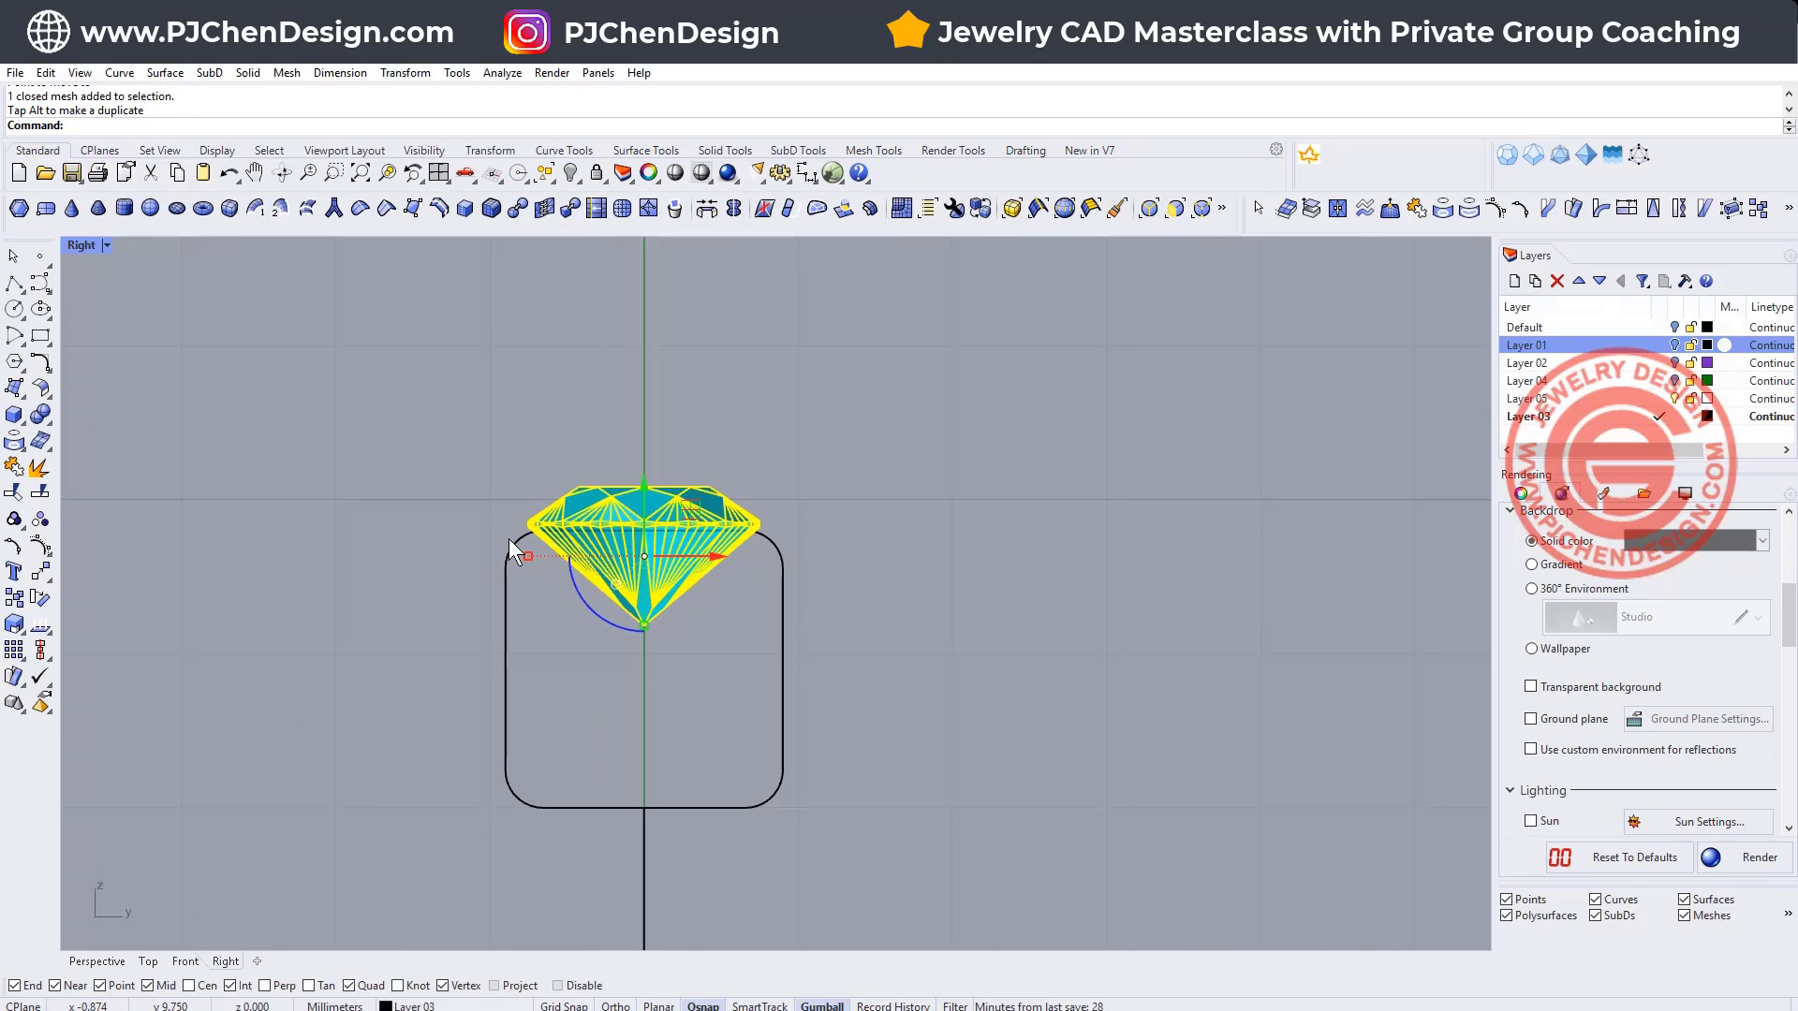
double_click(82, 244)
scroll(347, 448, up, 5)
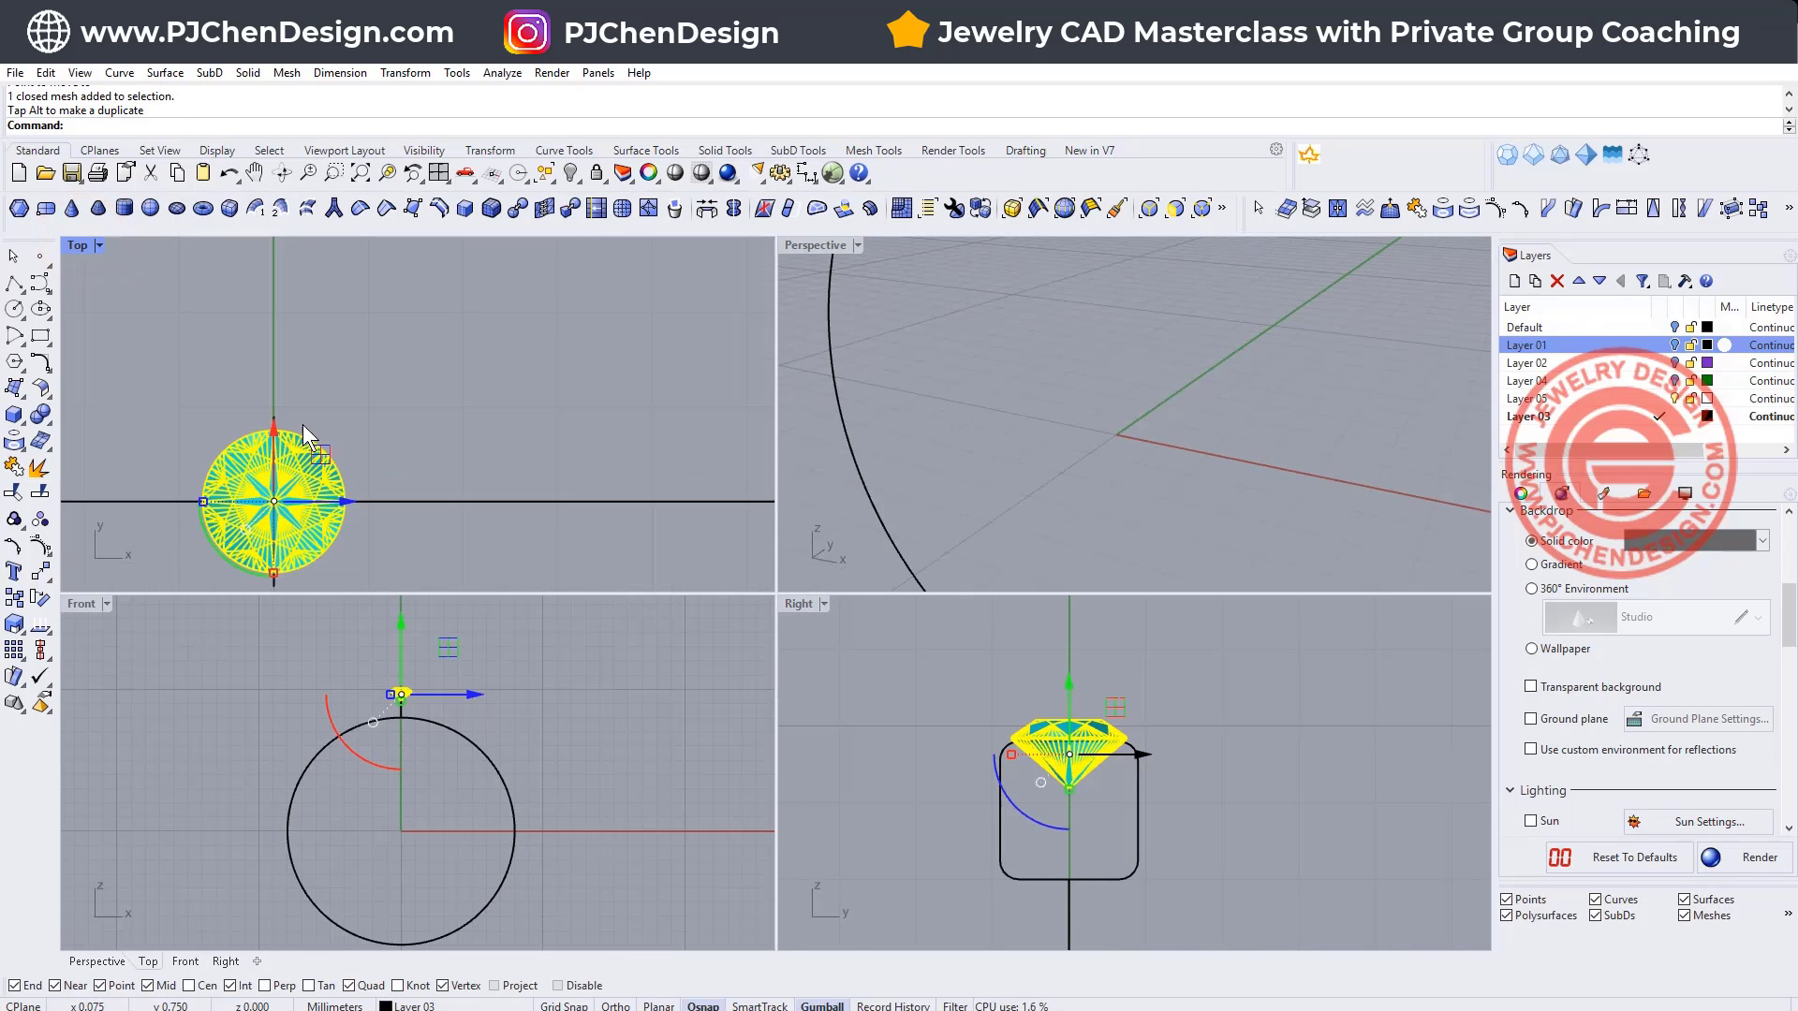
Step: Inspect how the gem and the rounded-square profile sit on the circle in the Top and Perspective views
right_drag(385, 379, 457, 307)
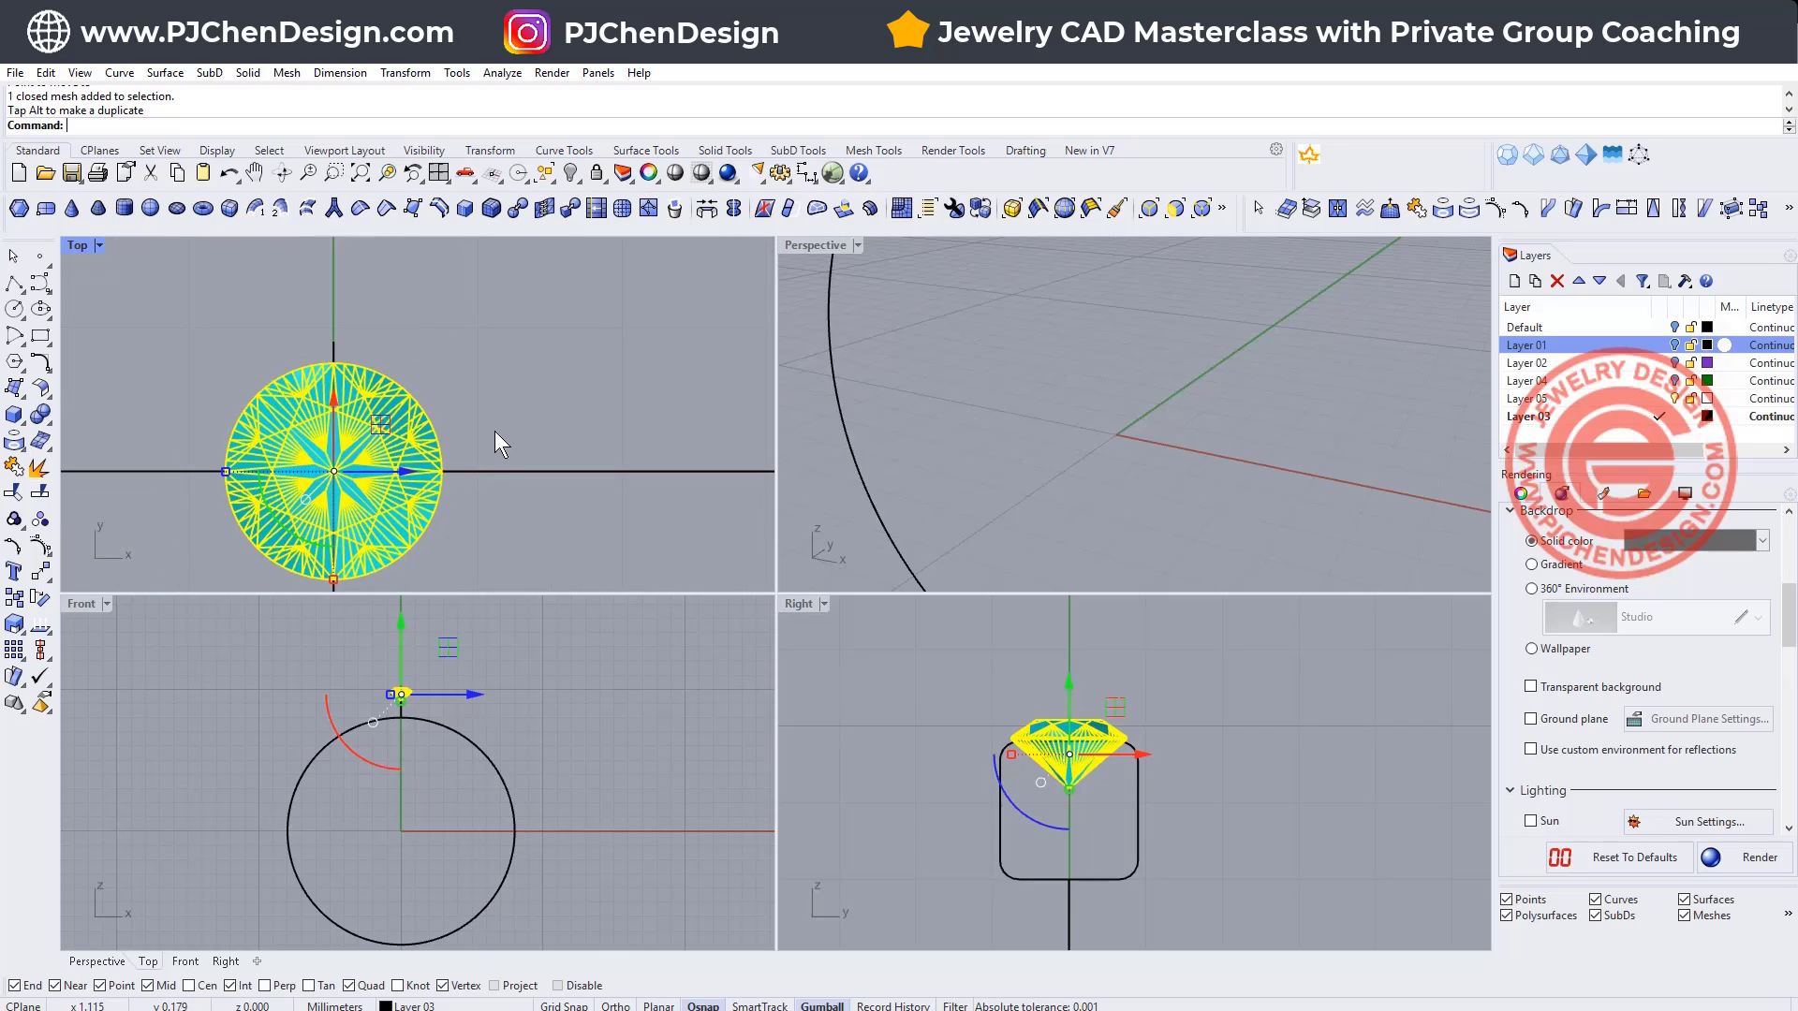
scroll(486, 431, down, 3)
scroll(1077, 401, down, 5)
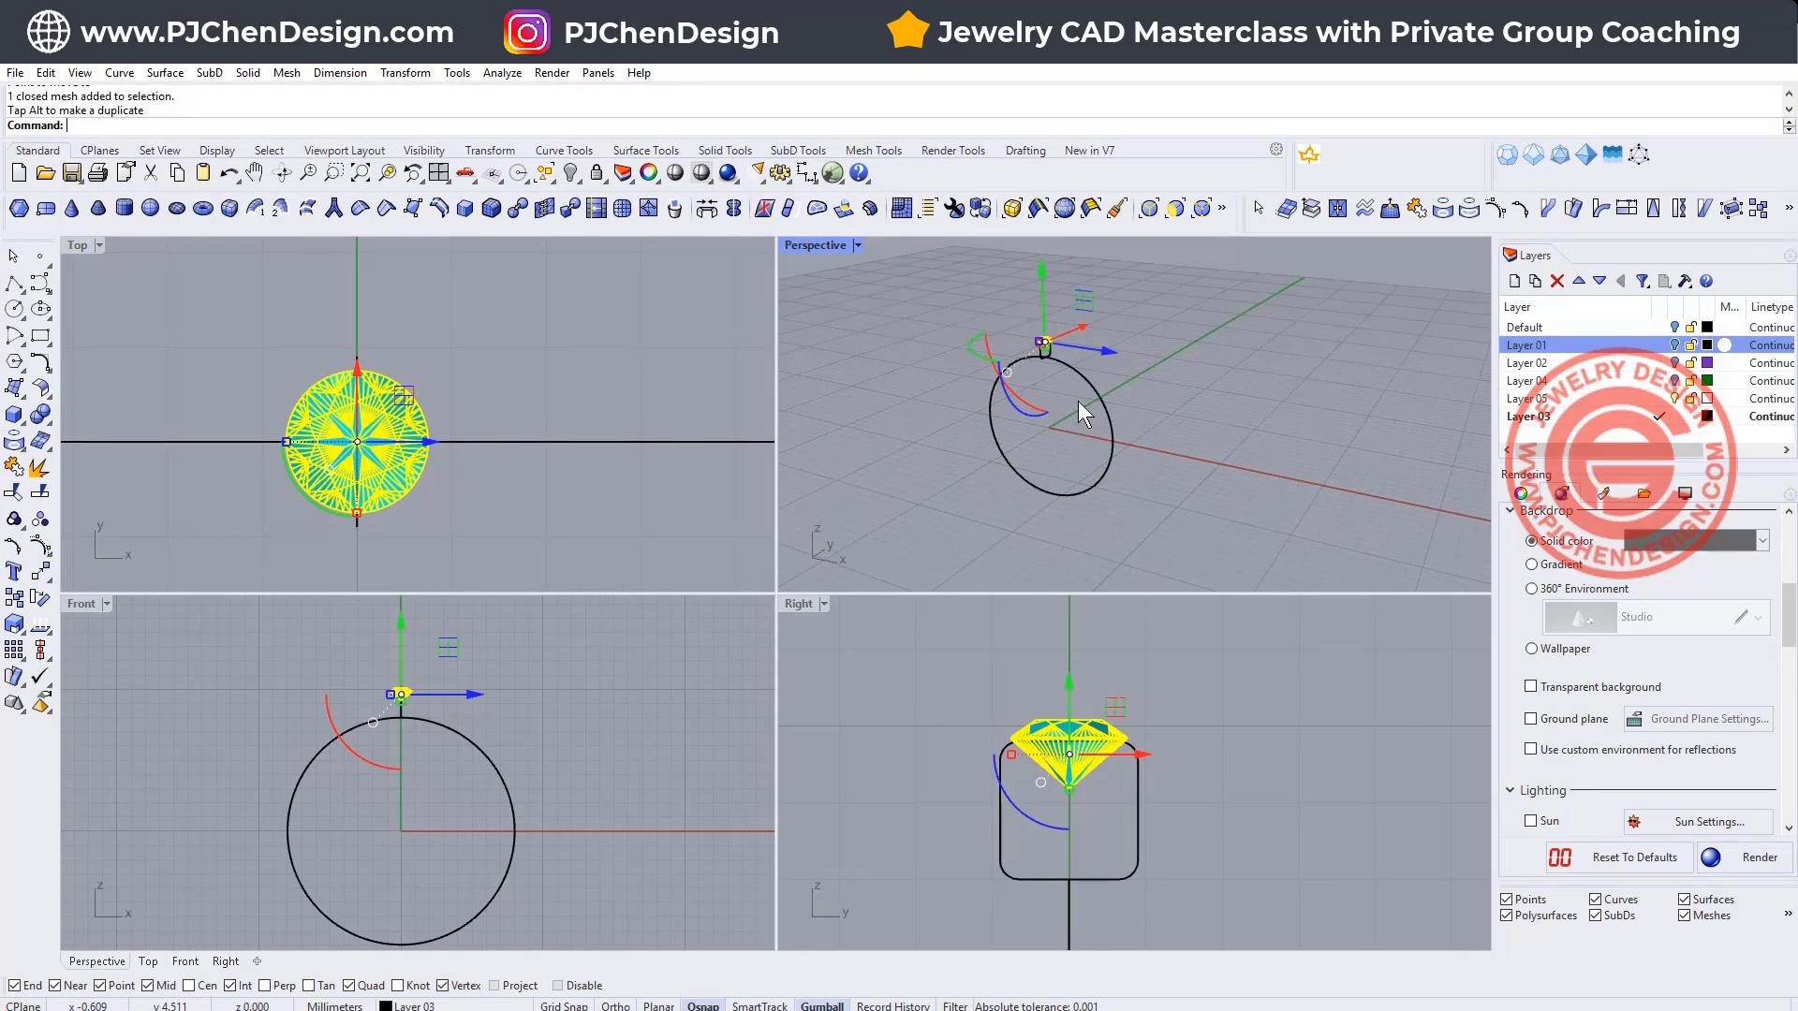
click(1196, 369)
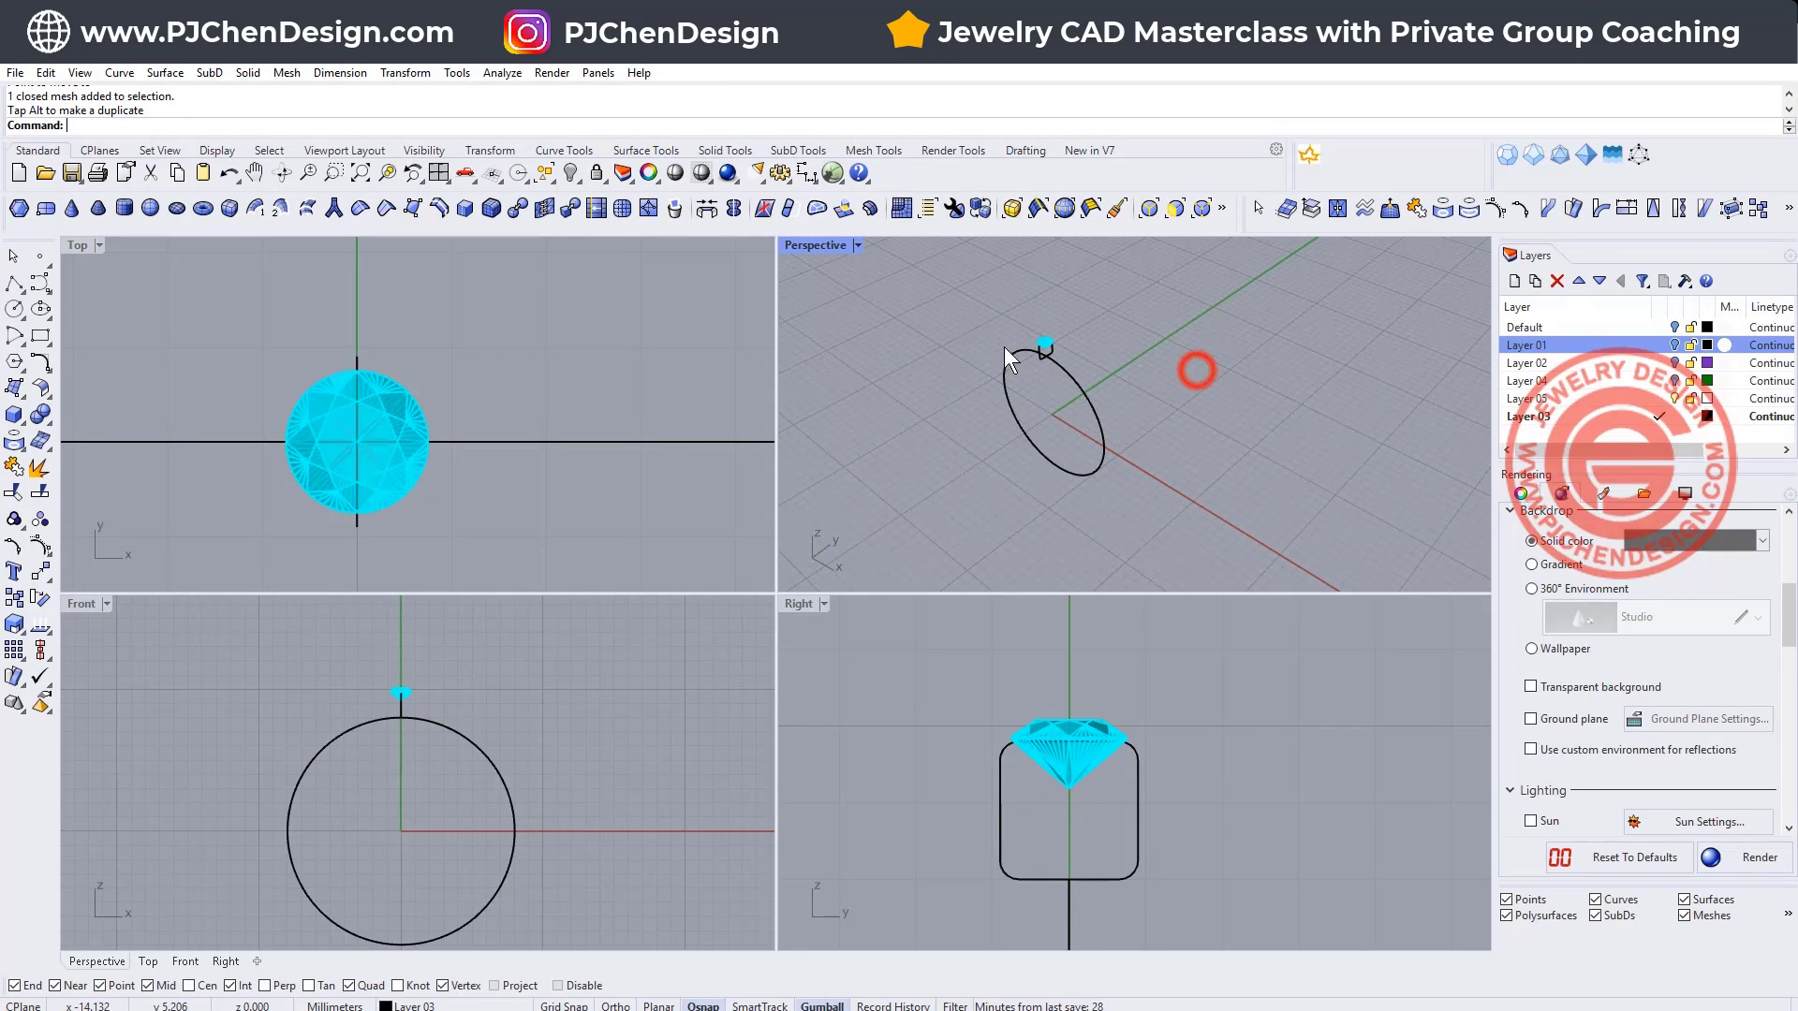
double_click(820, 245)
right_drag(637, 468, 543, 511)
double_click(110, 244)
Step: Mirror a copy of the rounded-square profile in the Front view across the horizontal axis through origin 0 to the circle's bottom
click(413, 708)
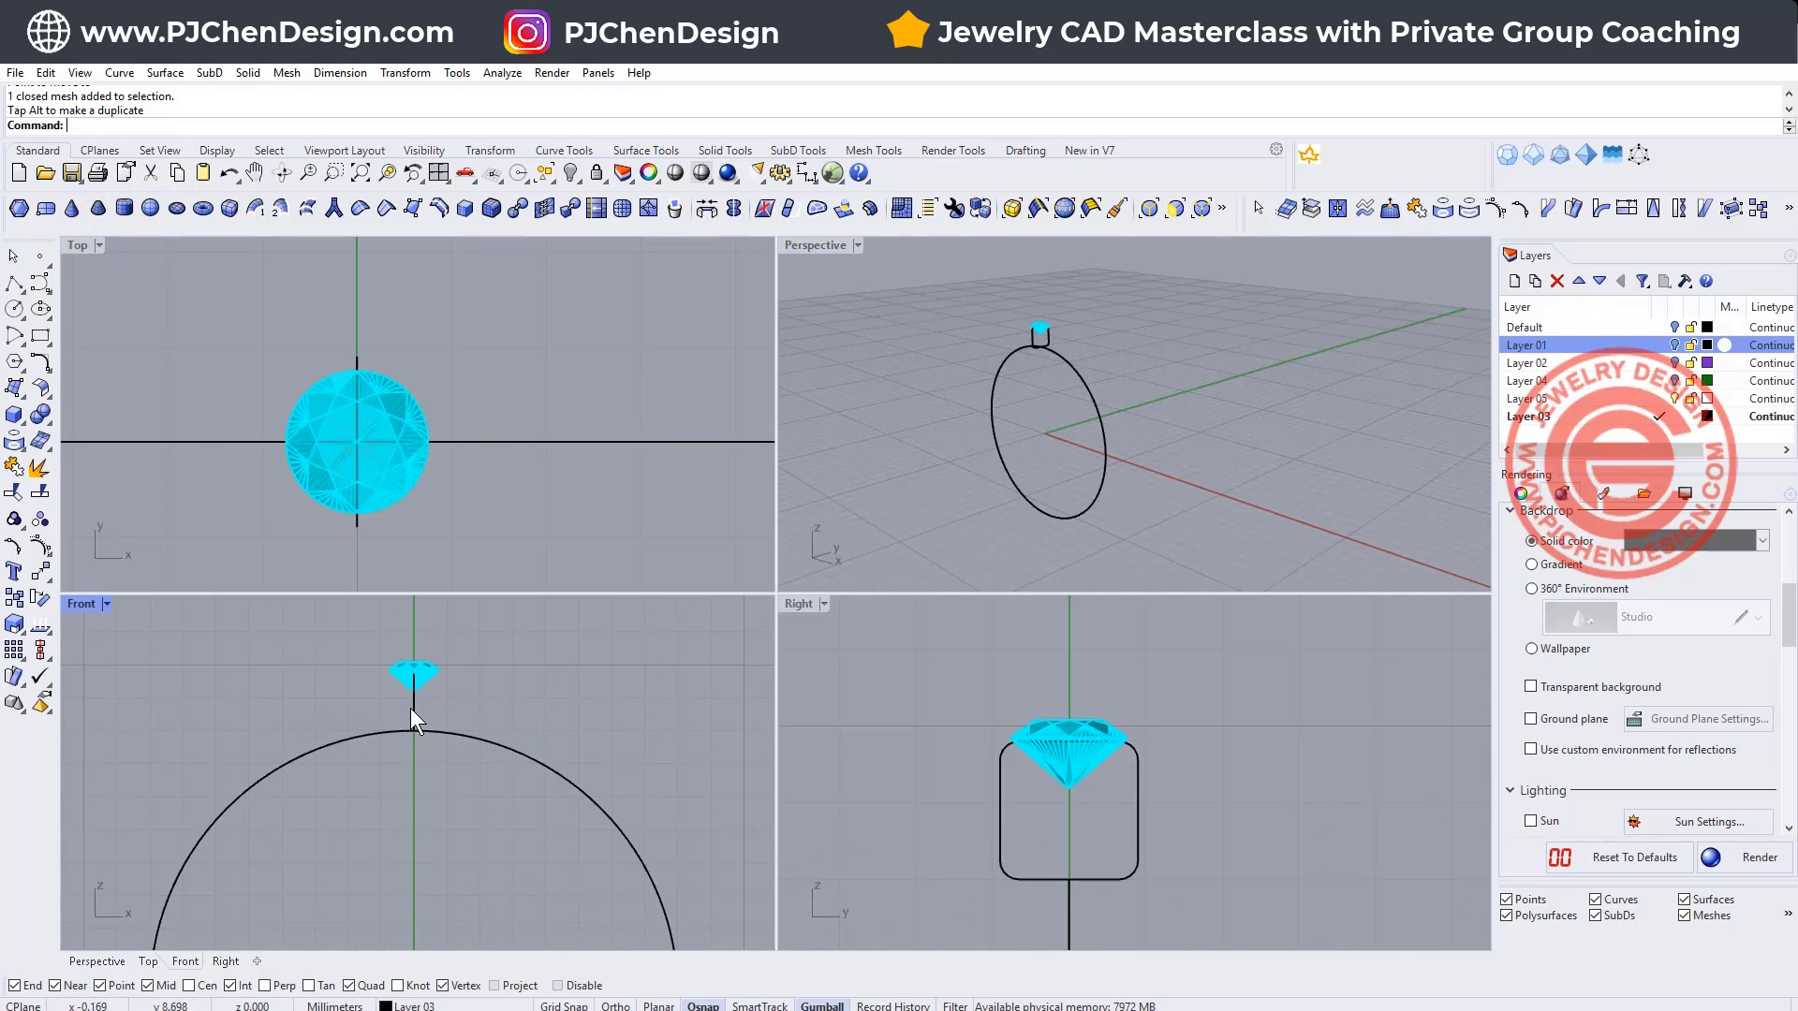
click(413, 708)
scroll(521, 744, down, 8)
right_drag(525, 783, 462, 726)
click(47, 575)
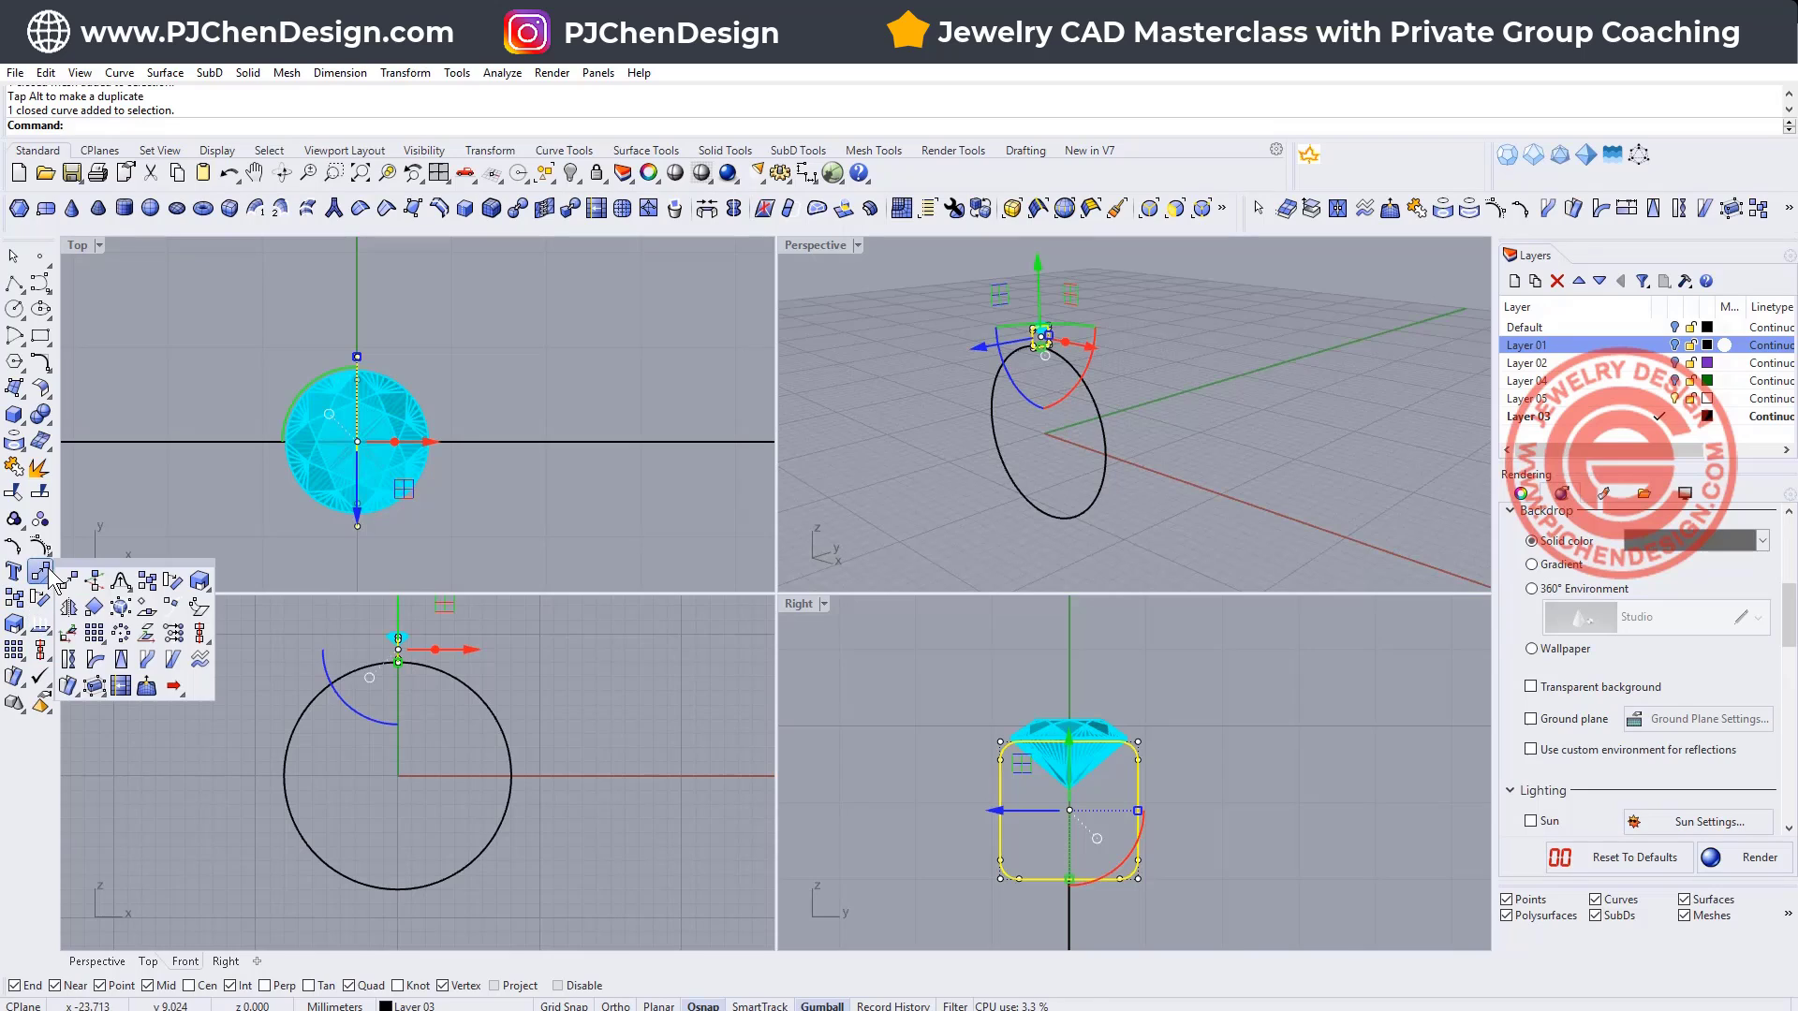
click(182, 588)
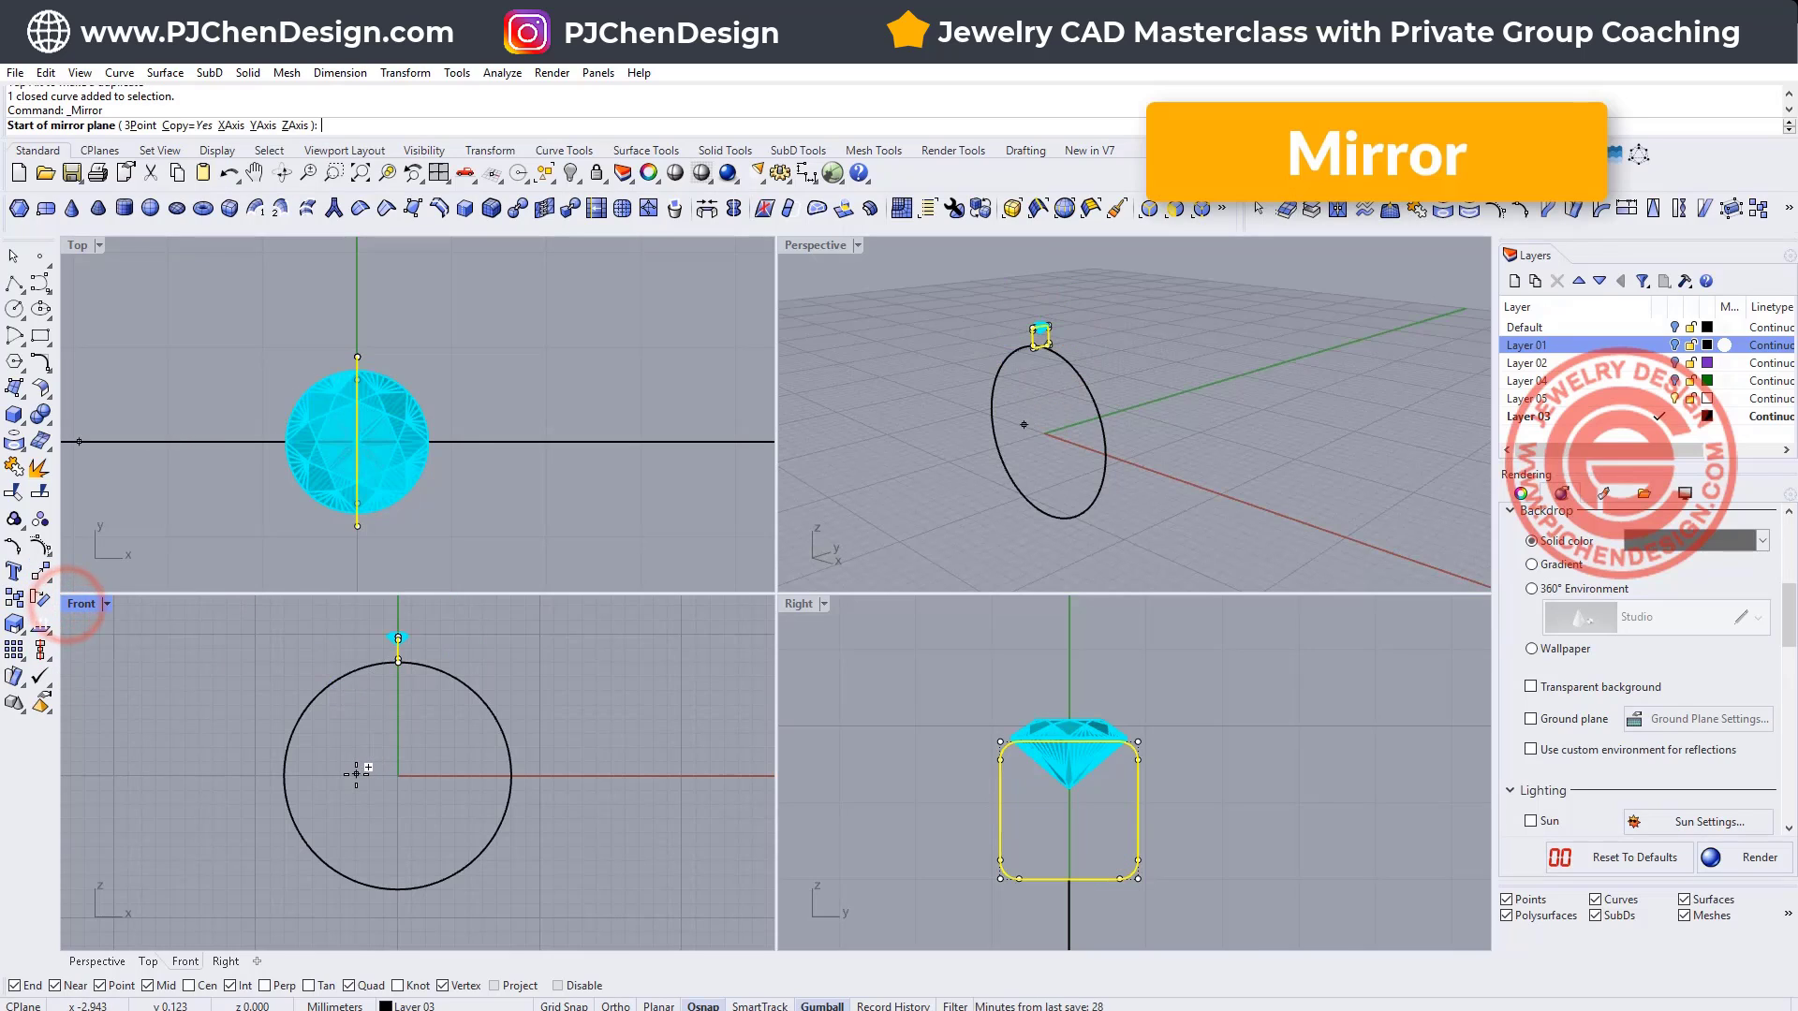
text(0)
key(Return)
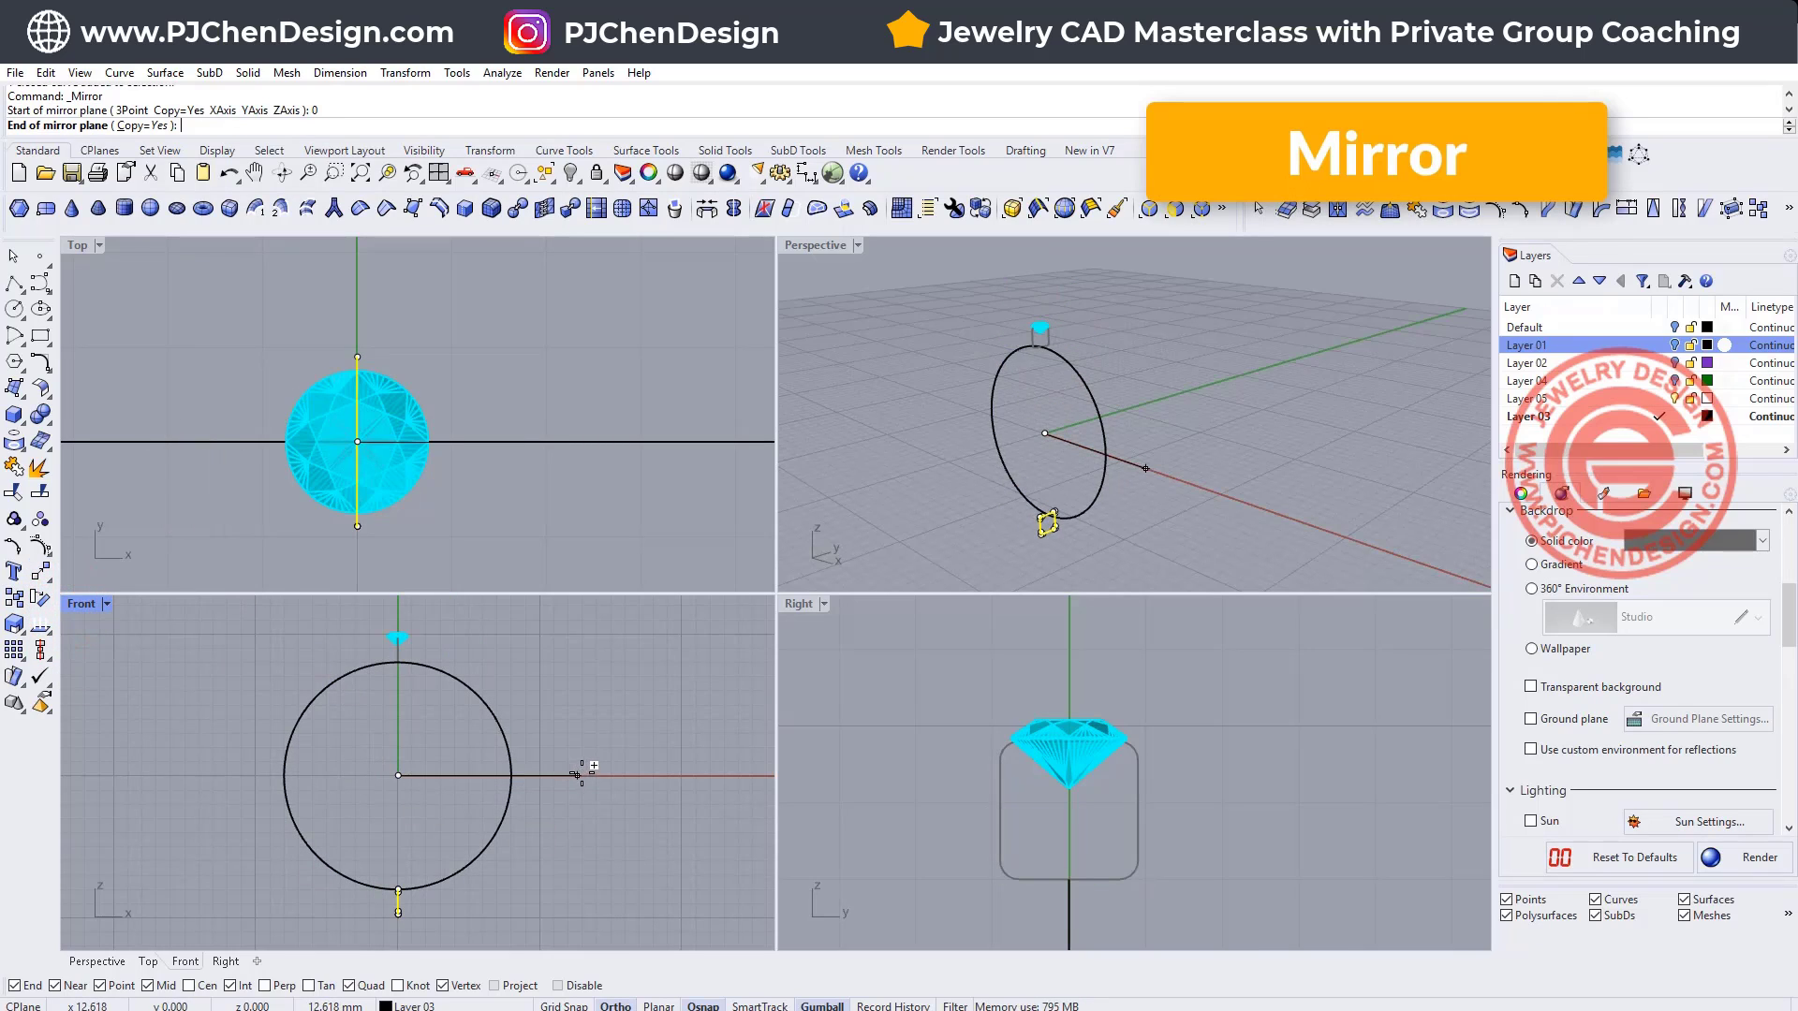
click(581, 773)
click(950, 441)
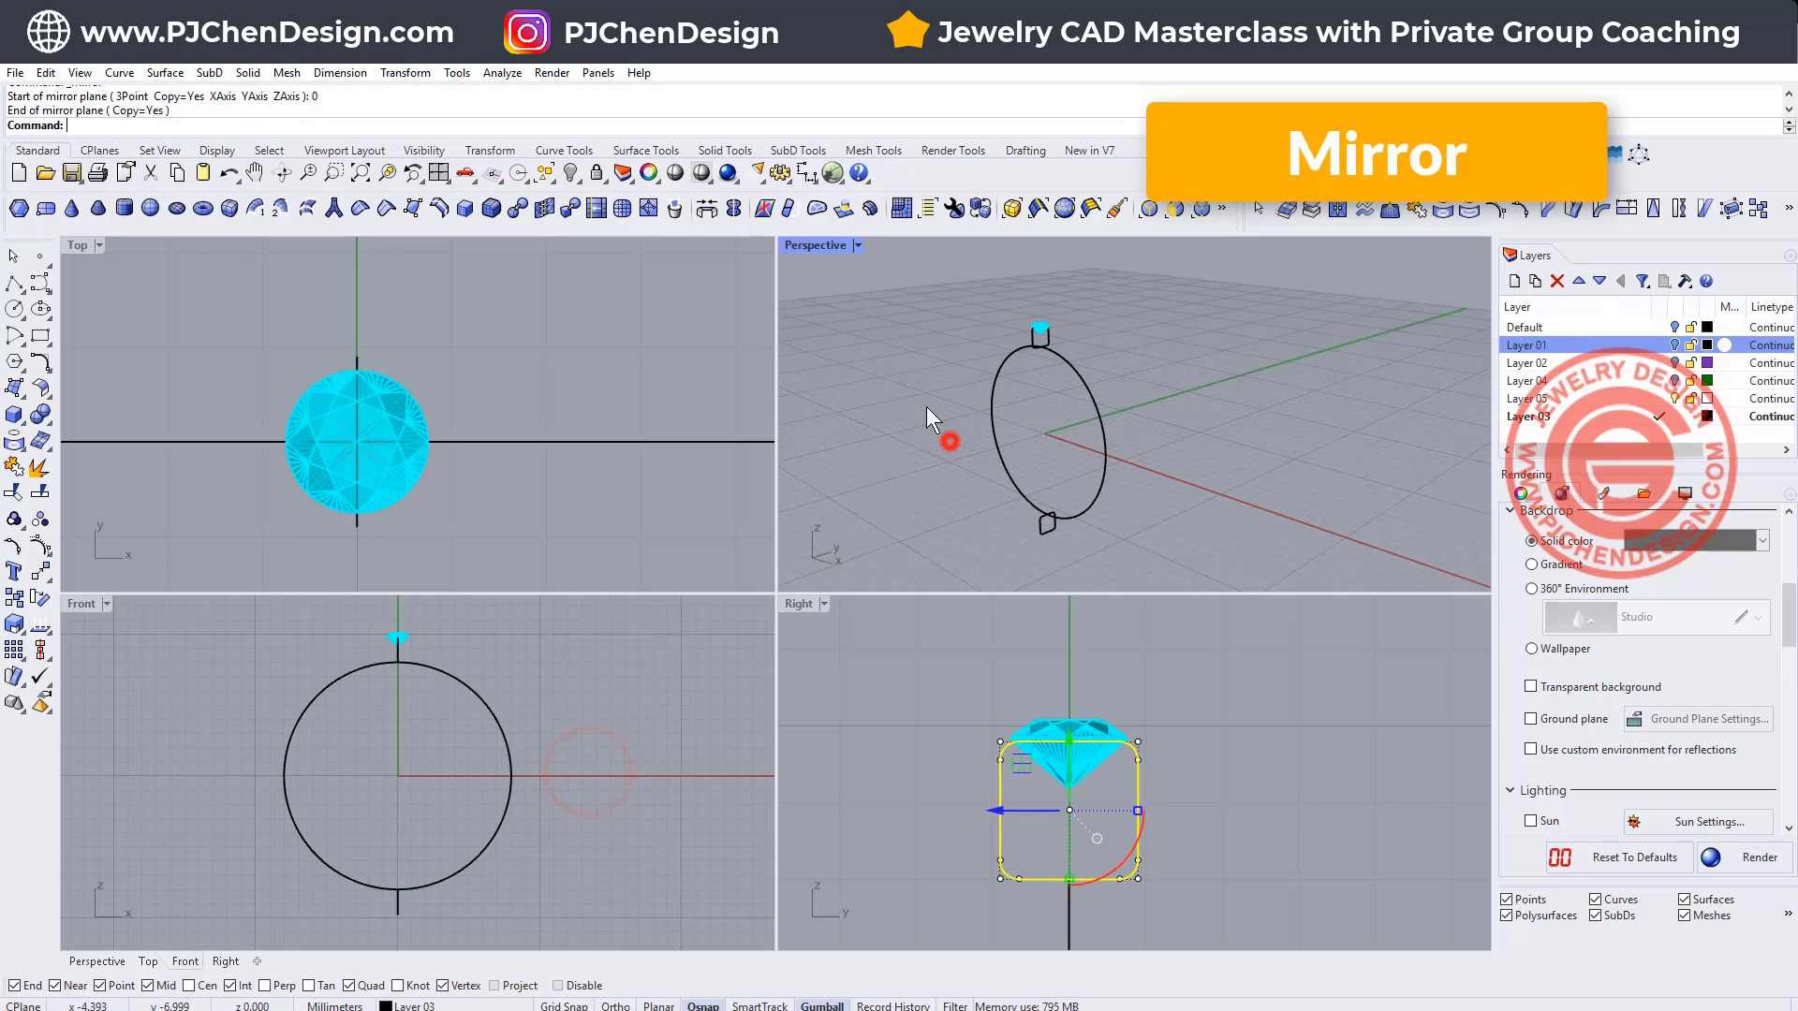
Step: Set up a Sweep 1 Rail in Perspective with the circle as rail and both rounded-square profiles as cross sections
double_click(800, 245)
scroll(518, 459, up, 3)
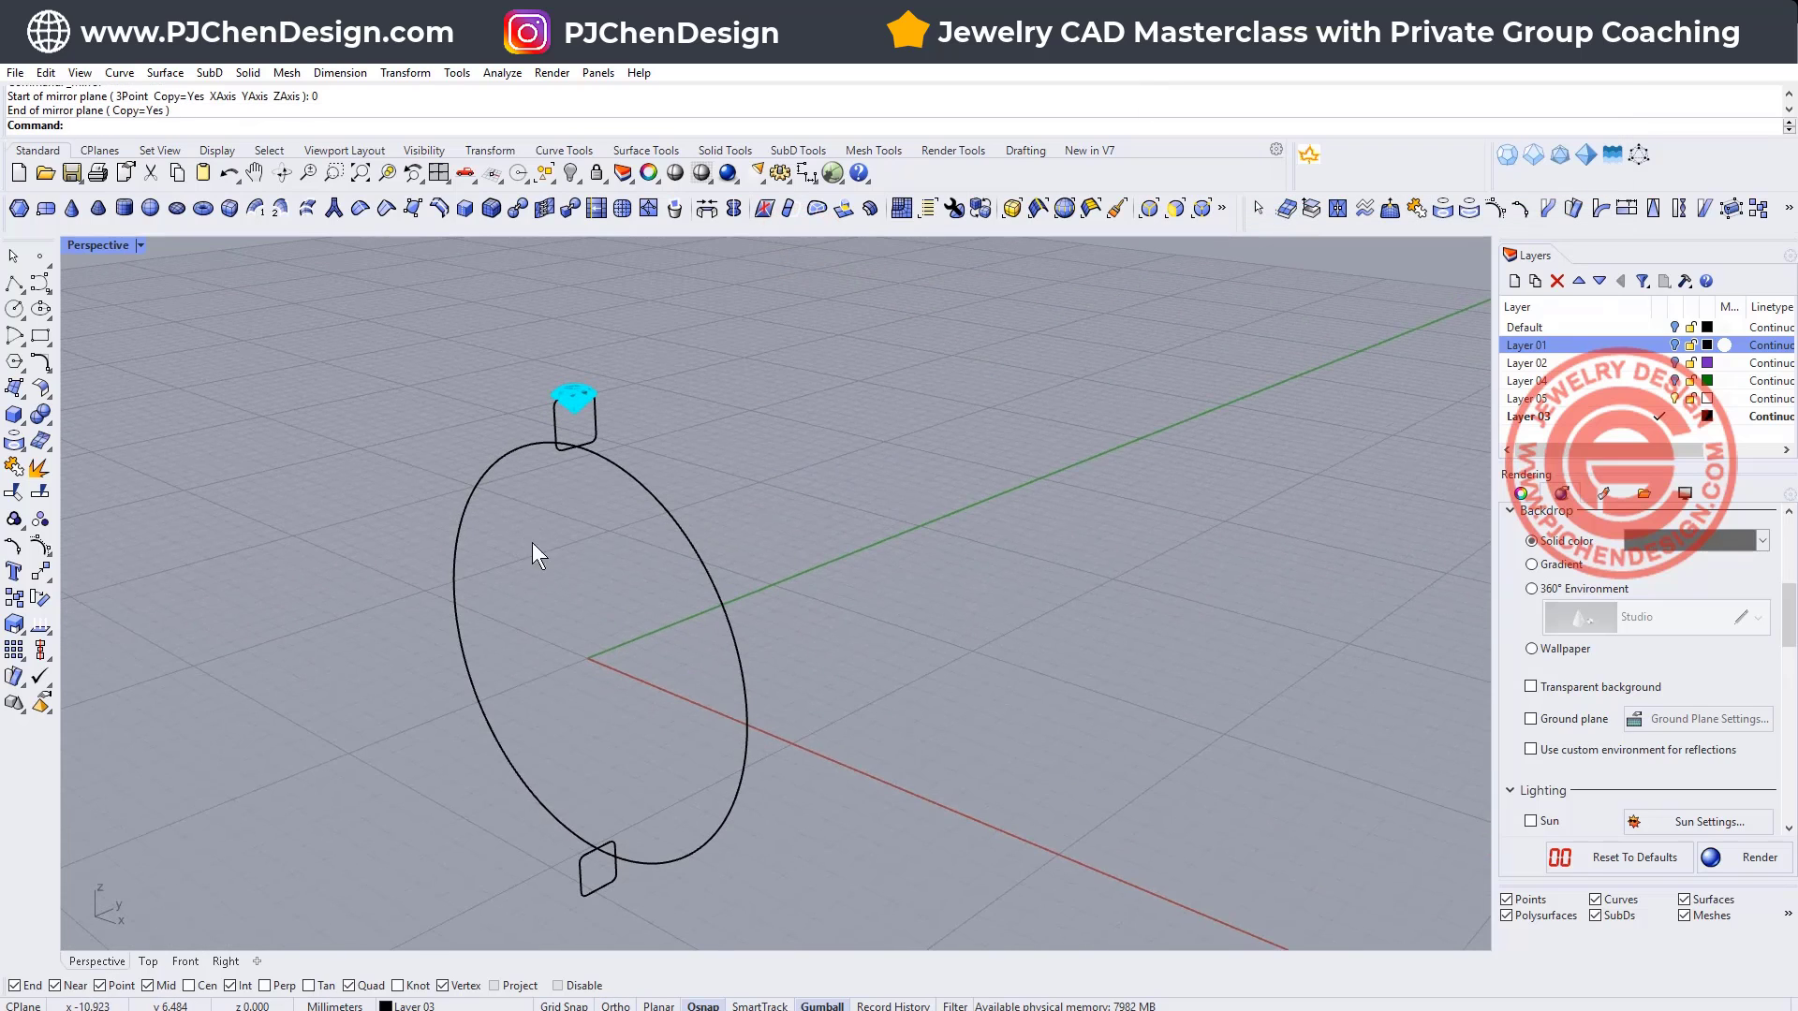
click(165, 73)
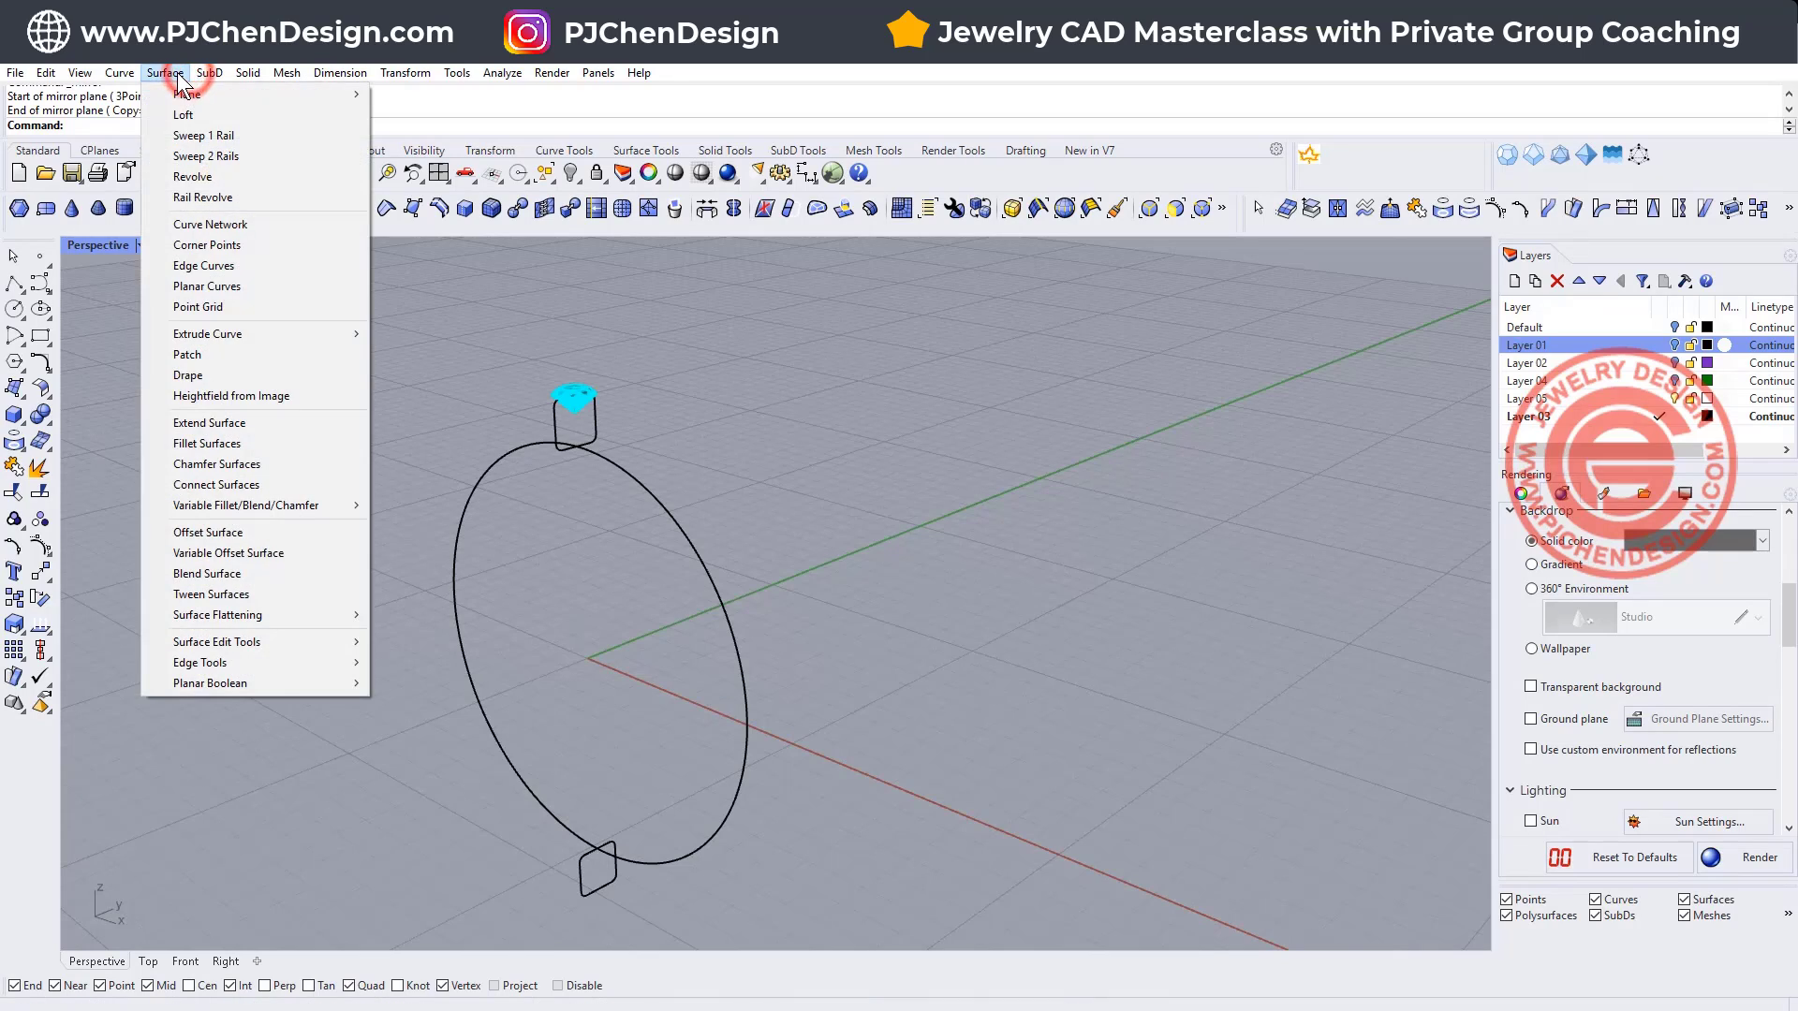
click(180, 131)
click(599, 458)
click(596, 436)
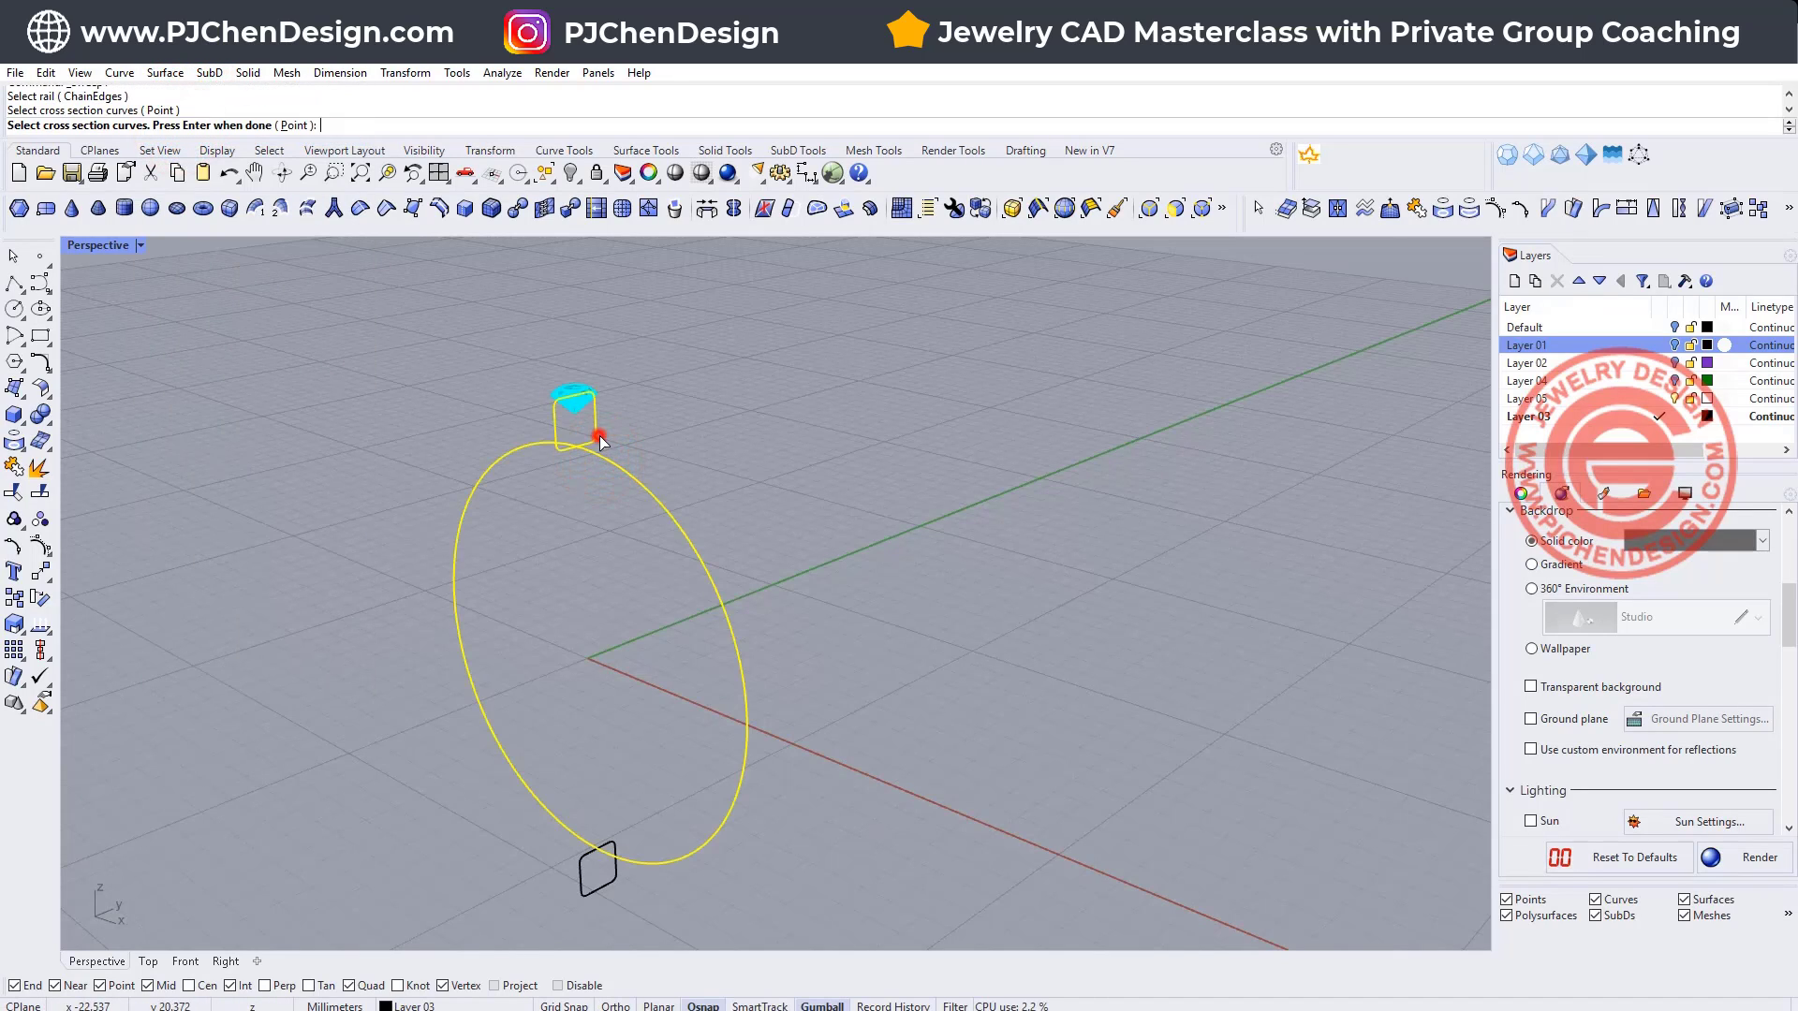
click(606, 844)
key(Return)
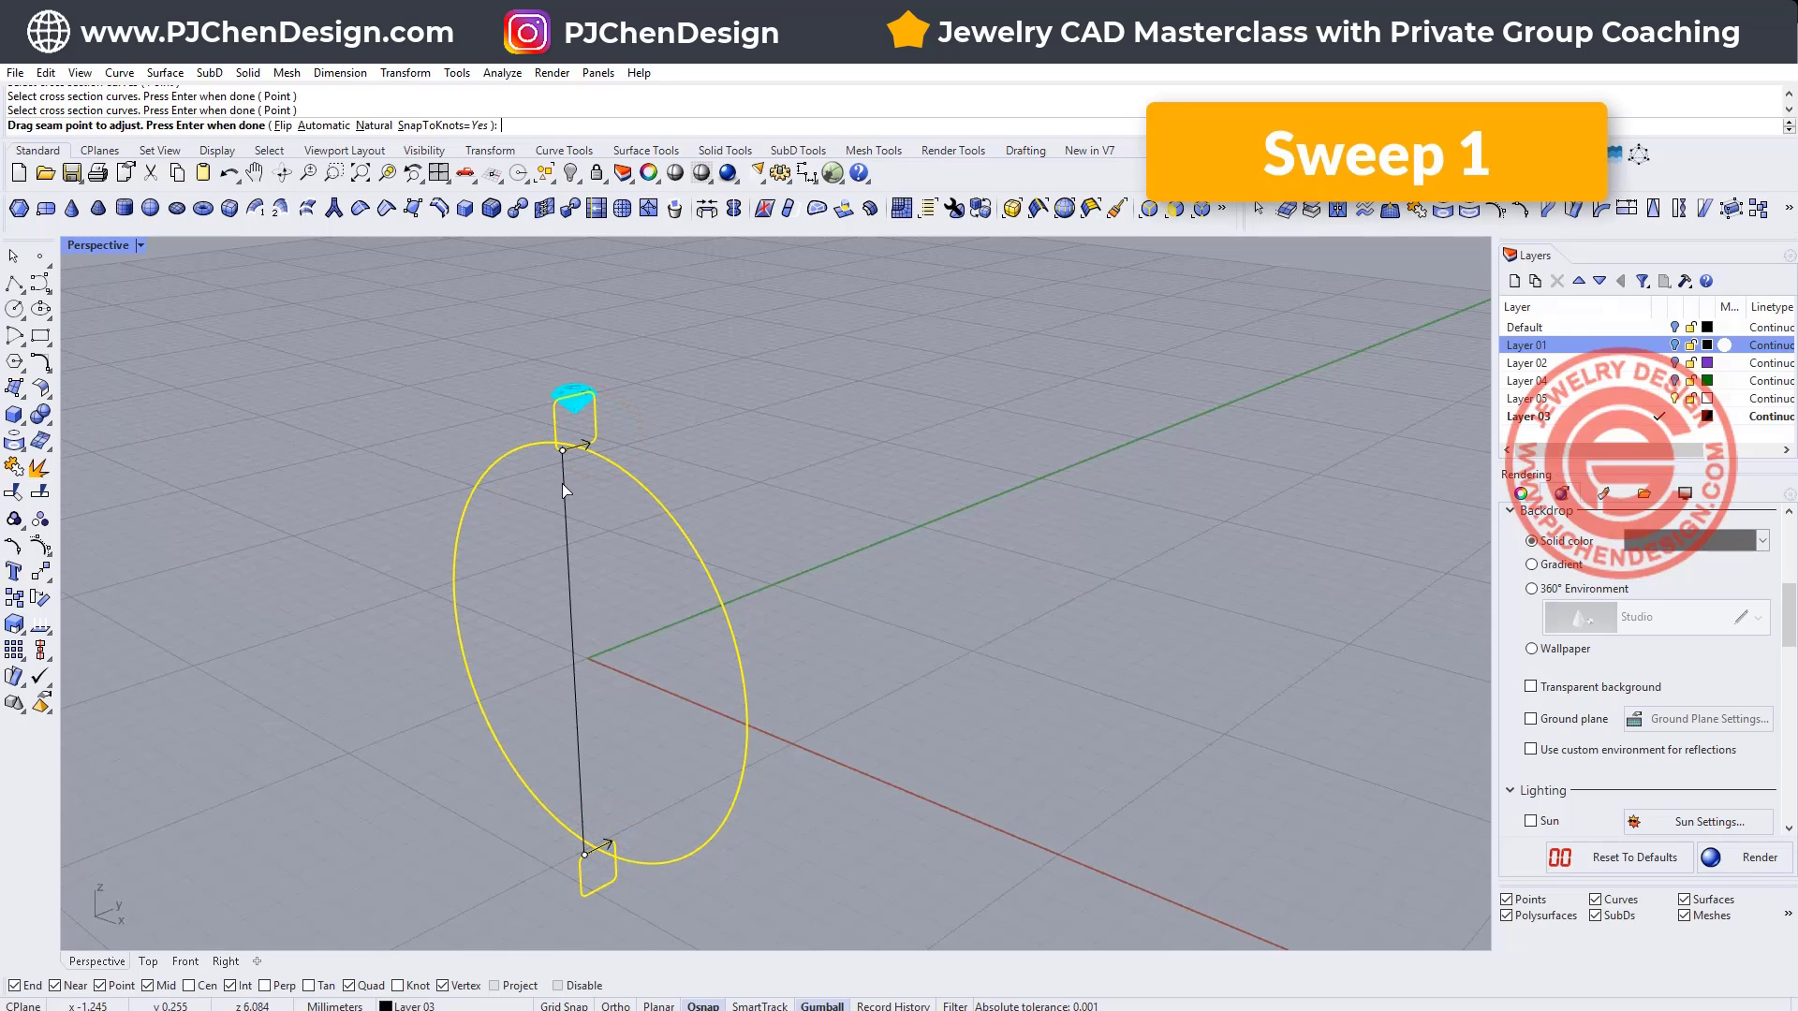
Step: Place both seam points at the midpoints of the profiles' inner edges and create the band with Closed sweep enabled
click(561, 450)
click(577, 445)
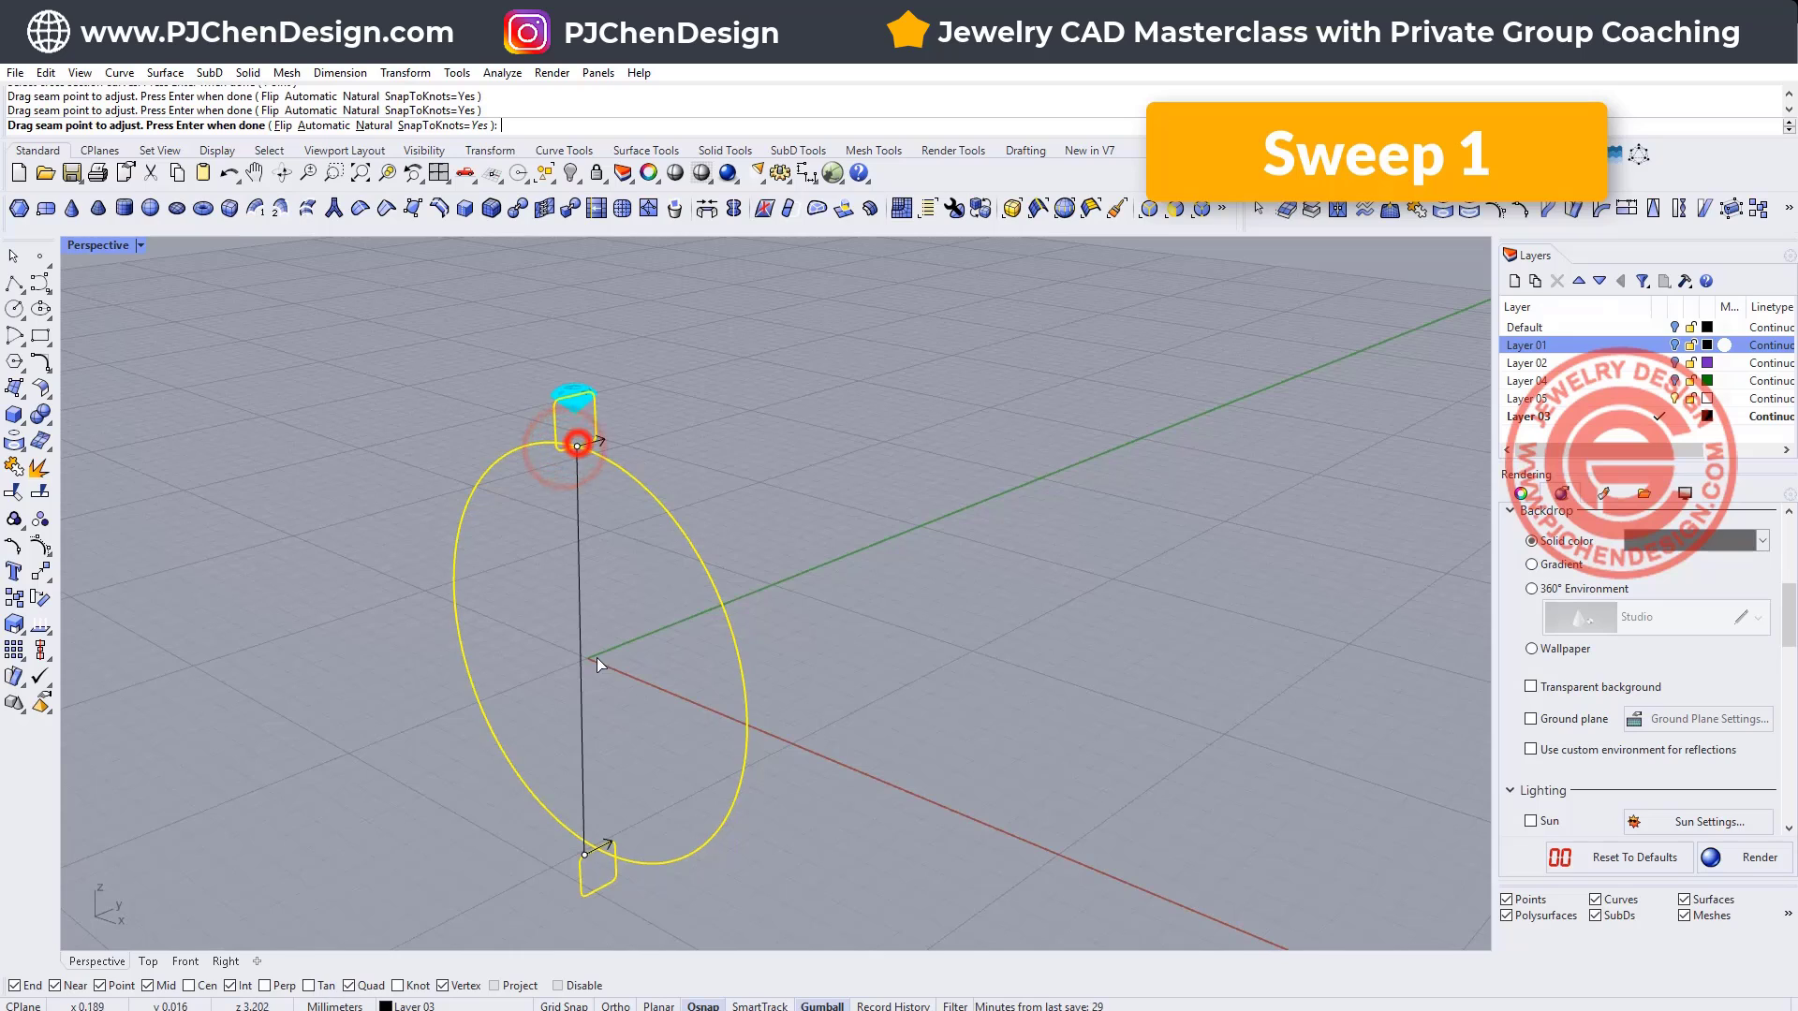
click(584, 855)
click(598, 844)
key(Return)
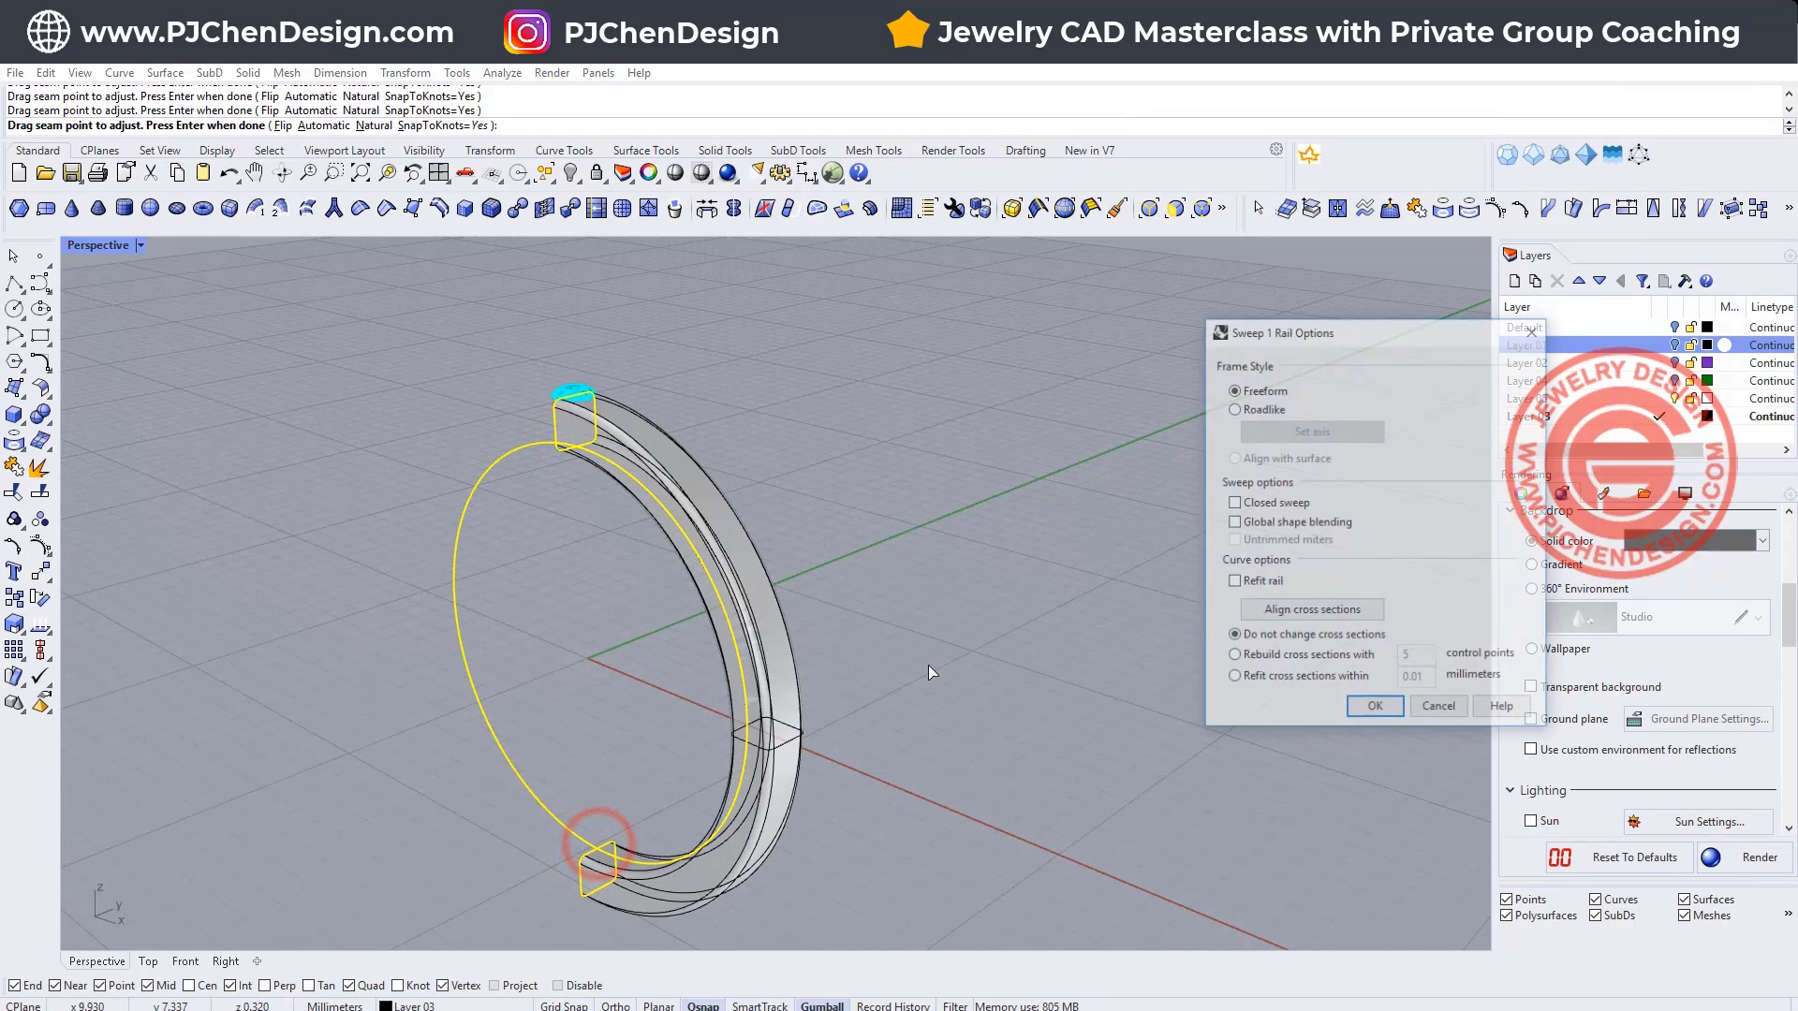
click(1233, 503)
click(1373, 709)
Step: Move the swept band along the Y axis so it stands clear of the circle and profiles
right_drag(800, 532, 739, 451)
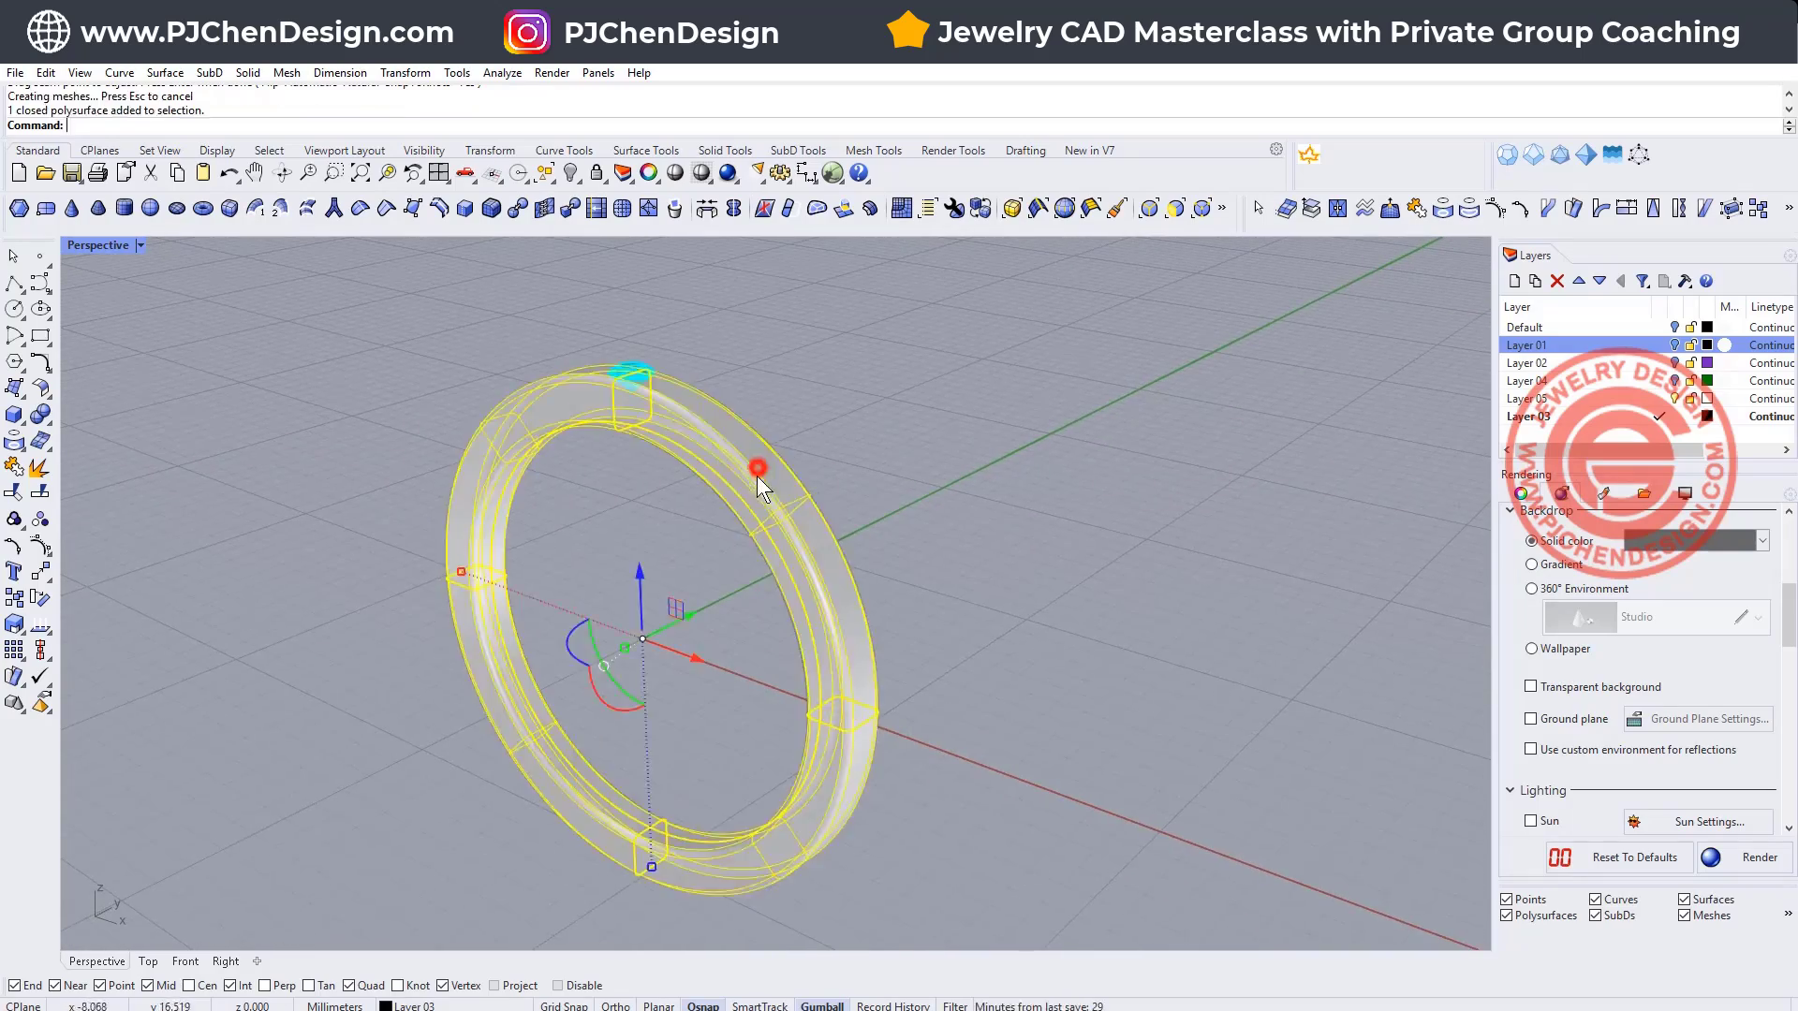
drag(693, 610, 1009, 690)
shift+right_drag(656, 507, 606, 498)
click(629, 382)
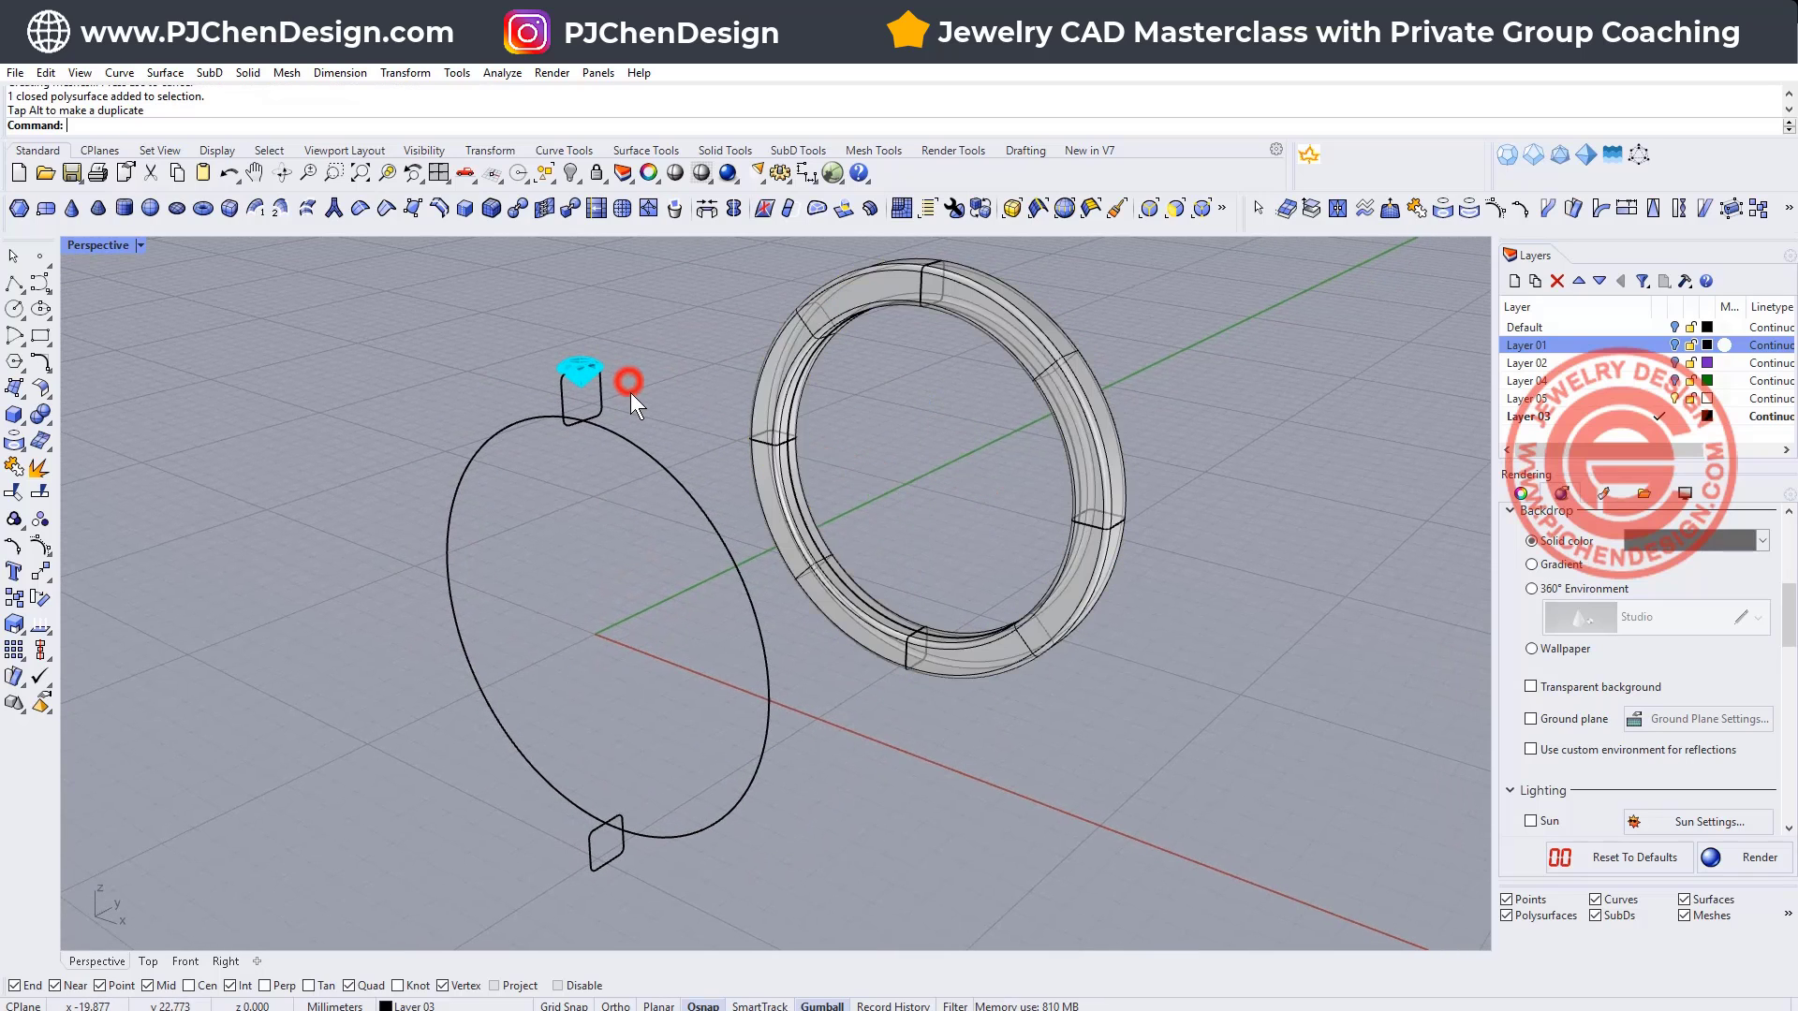
Step: Set up a second Sweep 1 Rail using the original circle and the same two profiles
click(166, 72)
click(161, 125)
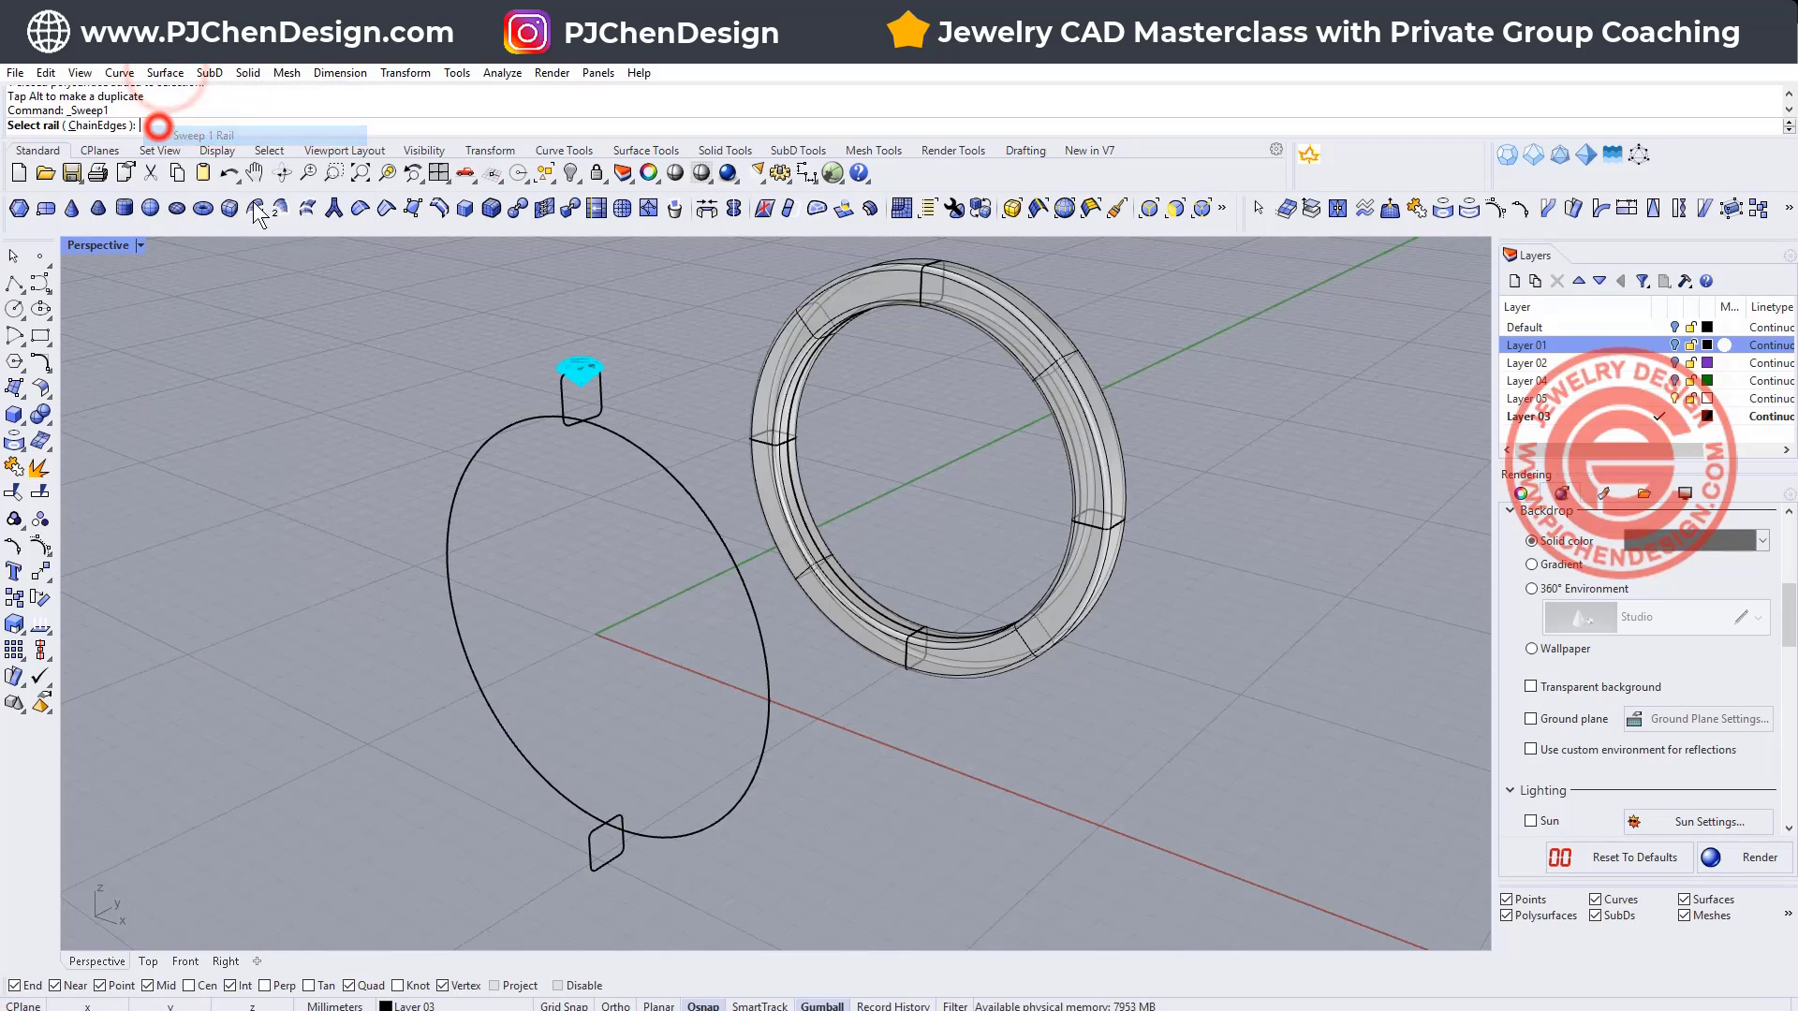
click(618, 432)
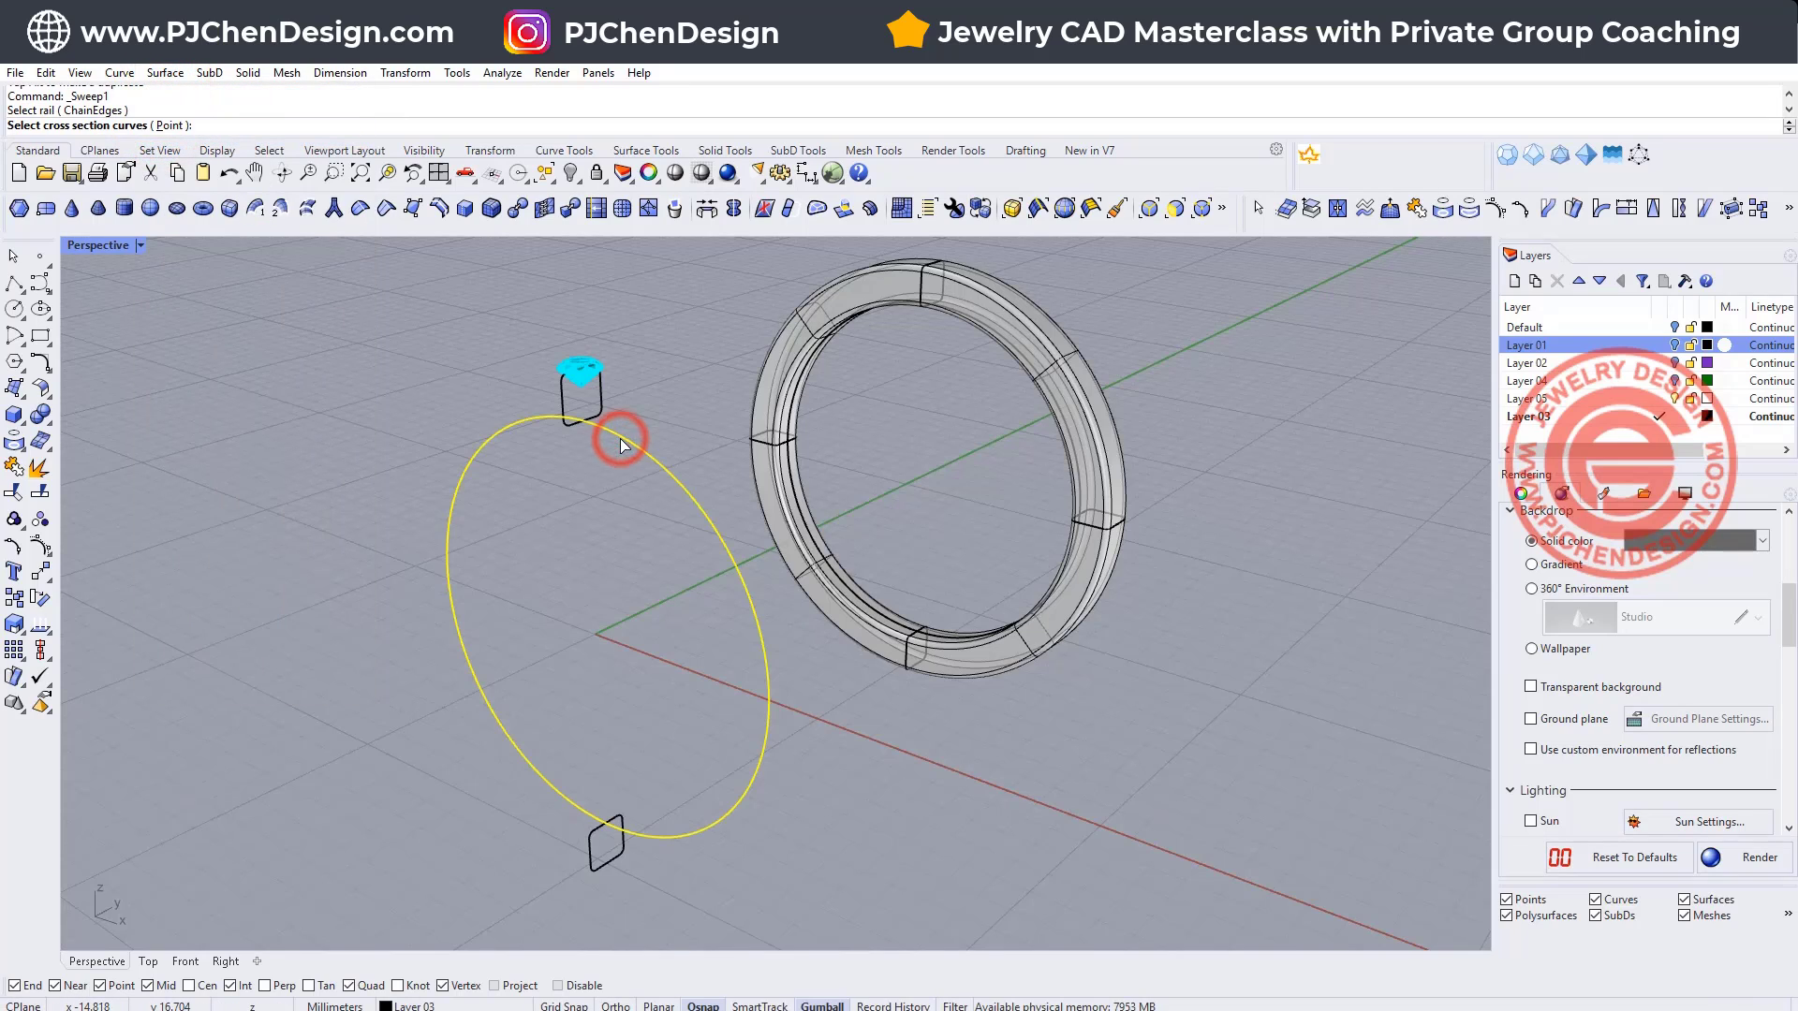
click(604, 415)
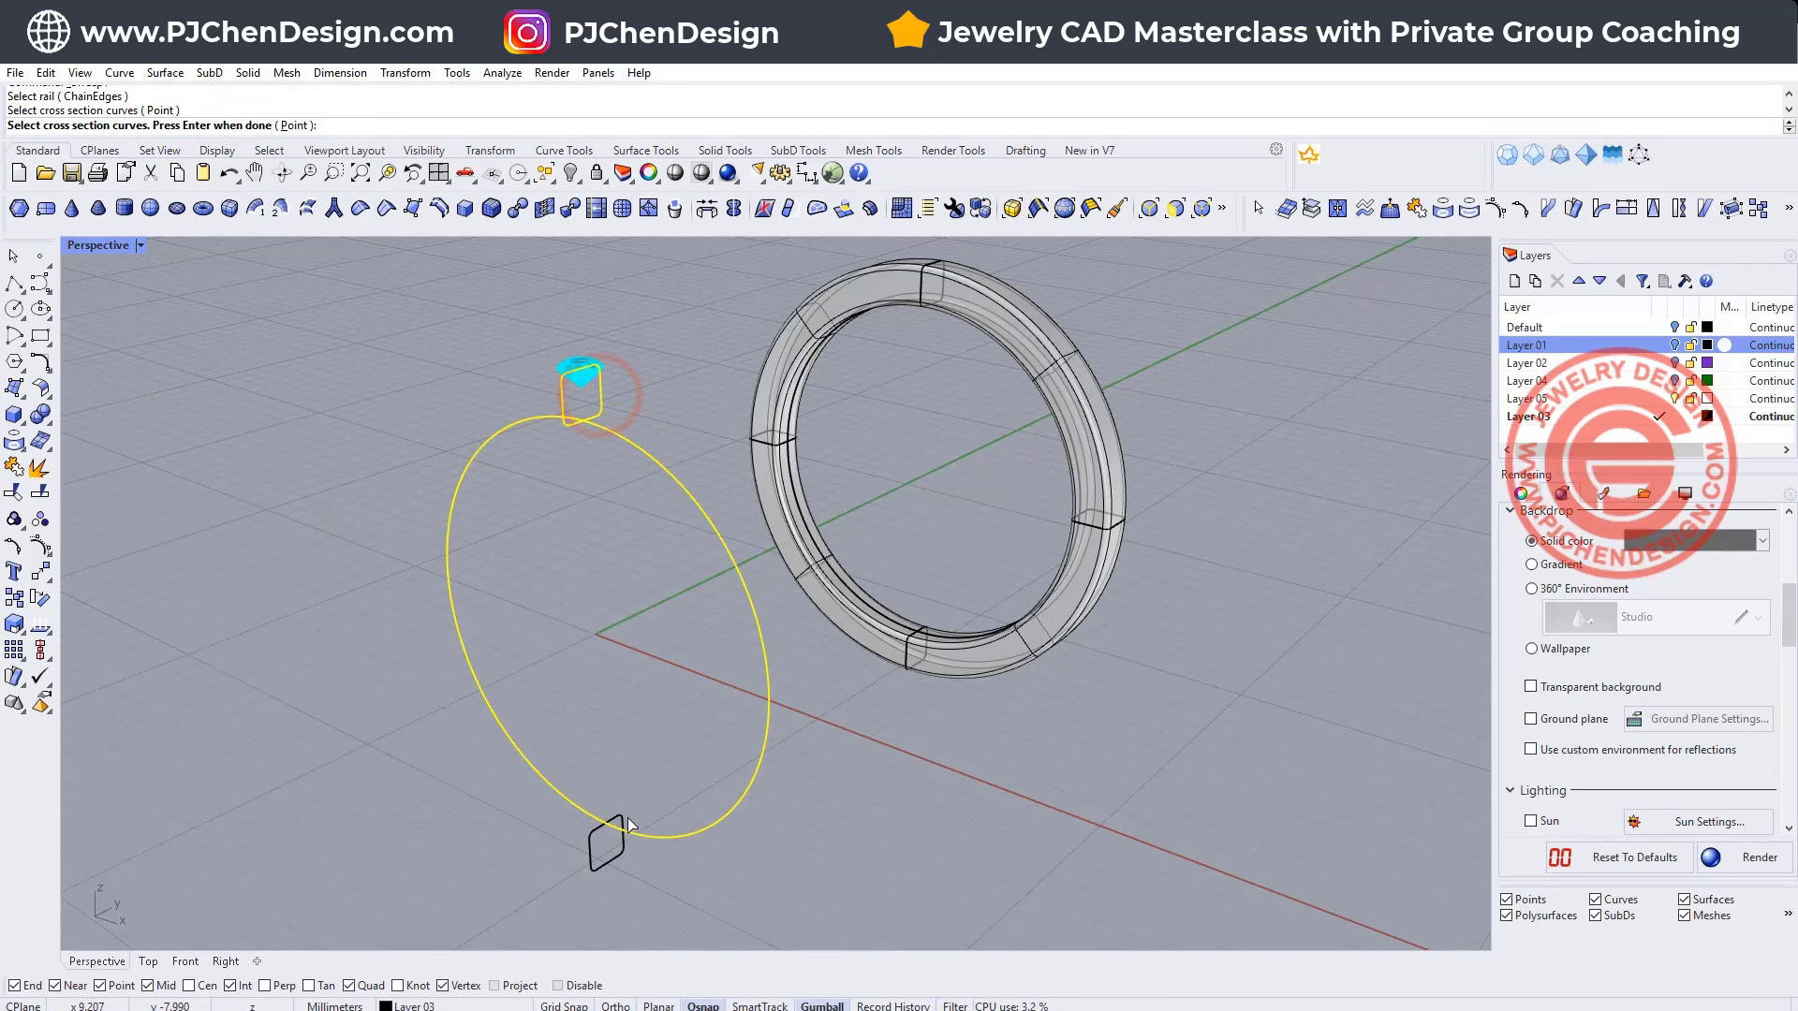
click(627, 819)
key(Return)
Step: Place the upper seam point at the inner edge's midpoint and shift the lower one onto its profile's side edge
click(570, 424)
click(588, 419)
click(591, 830)
click(606, 823)
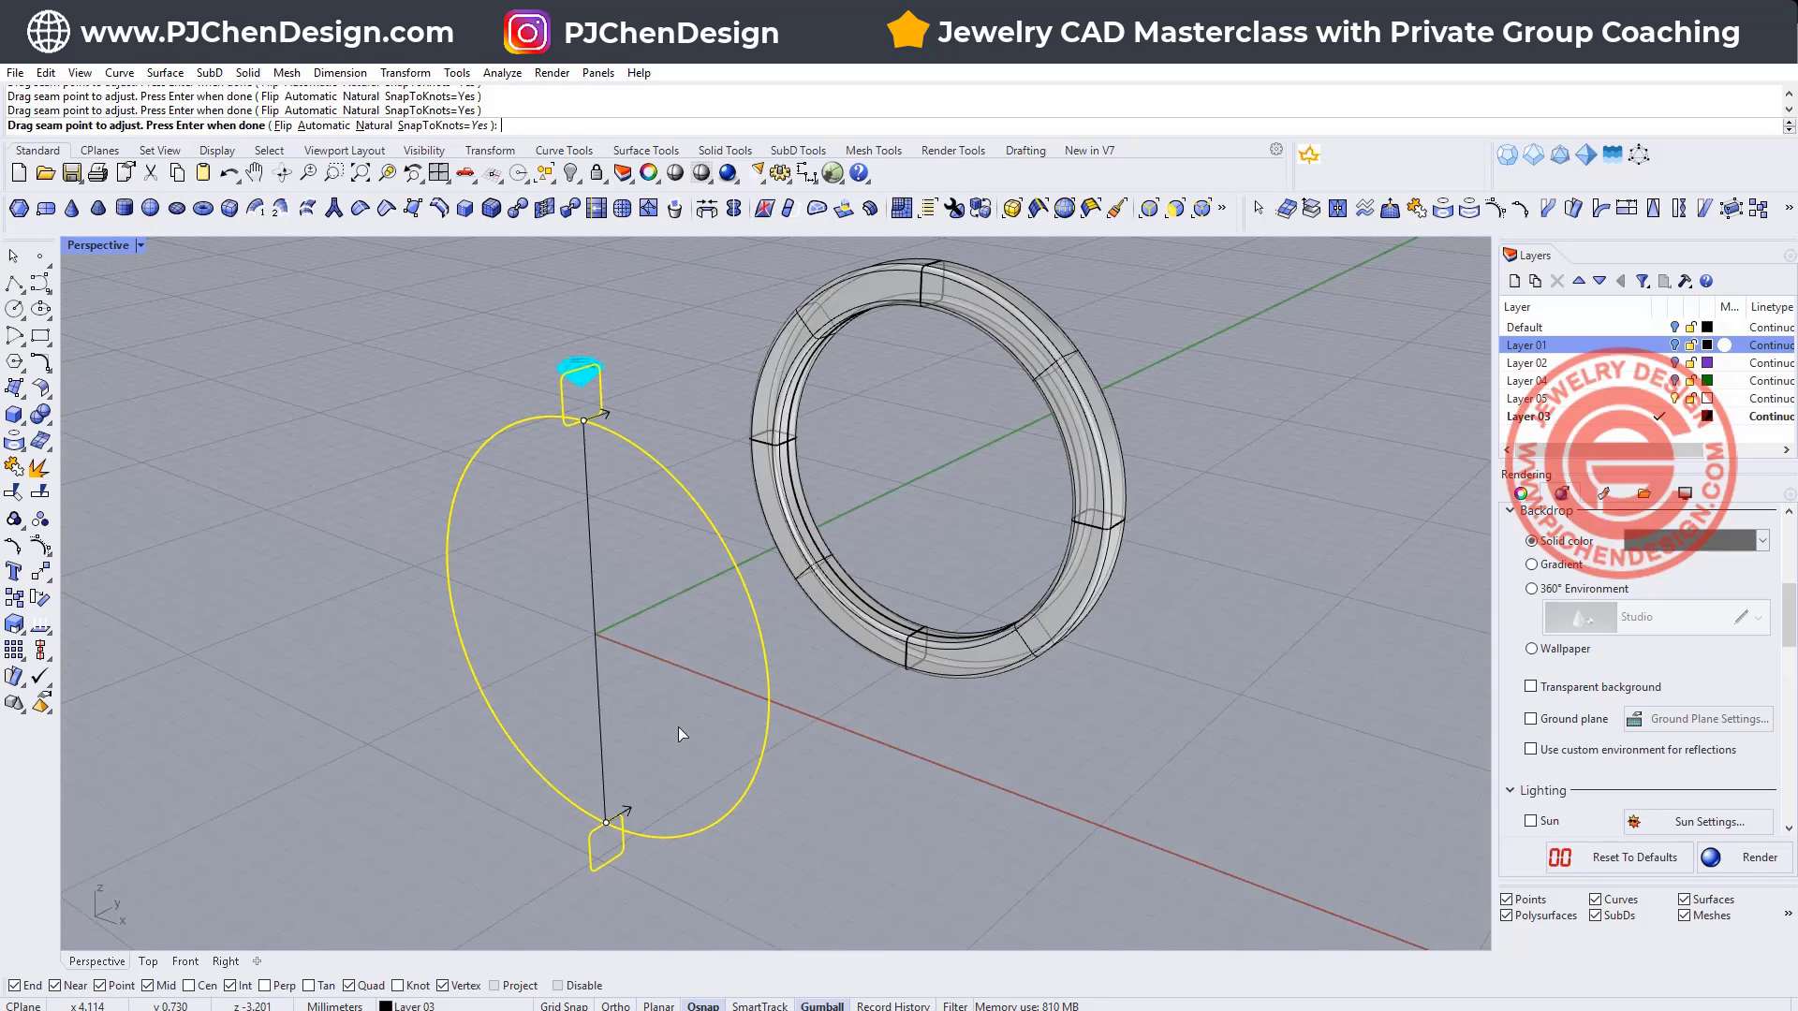
shift+right_drag(665, 689, 659, 638)
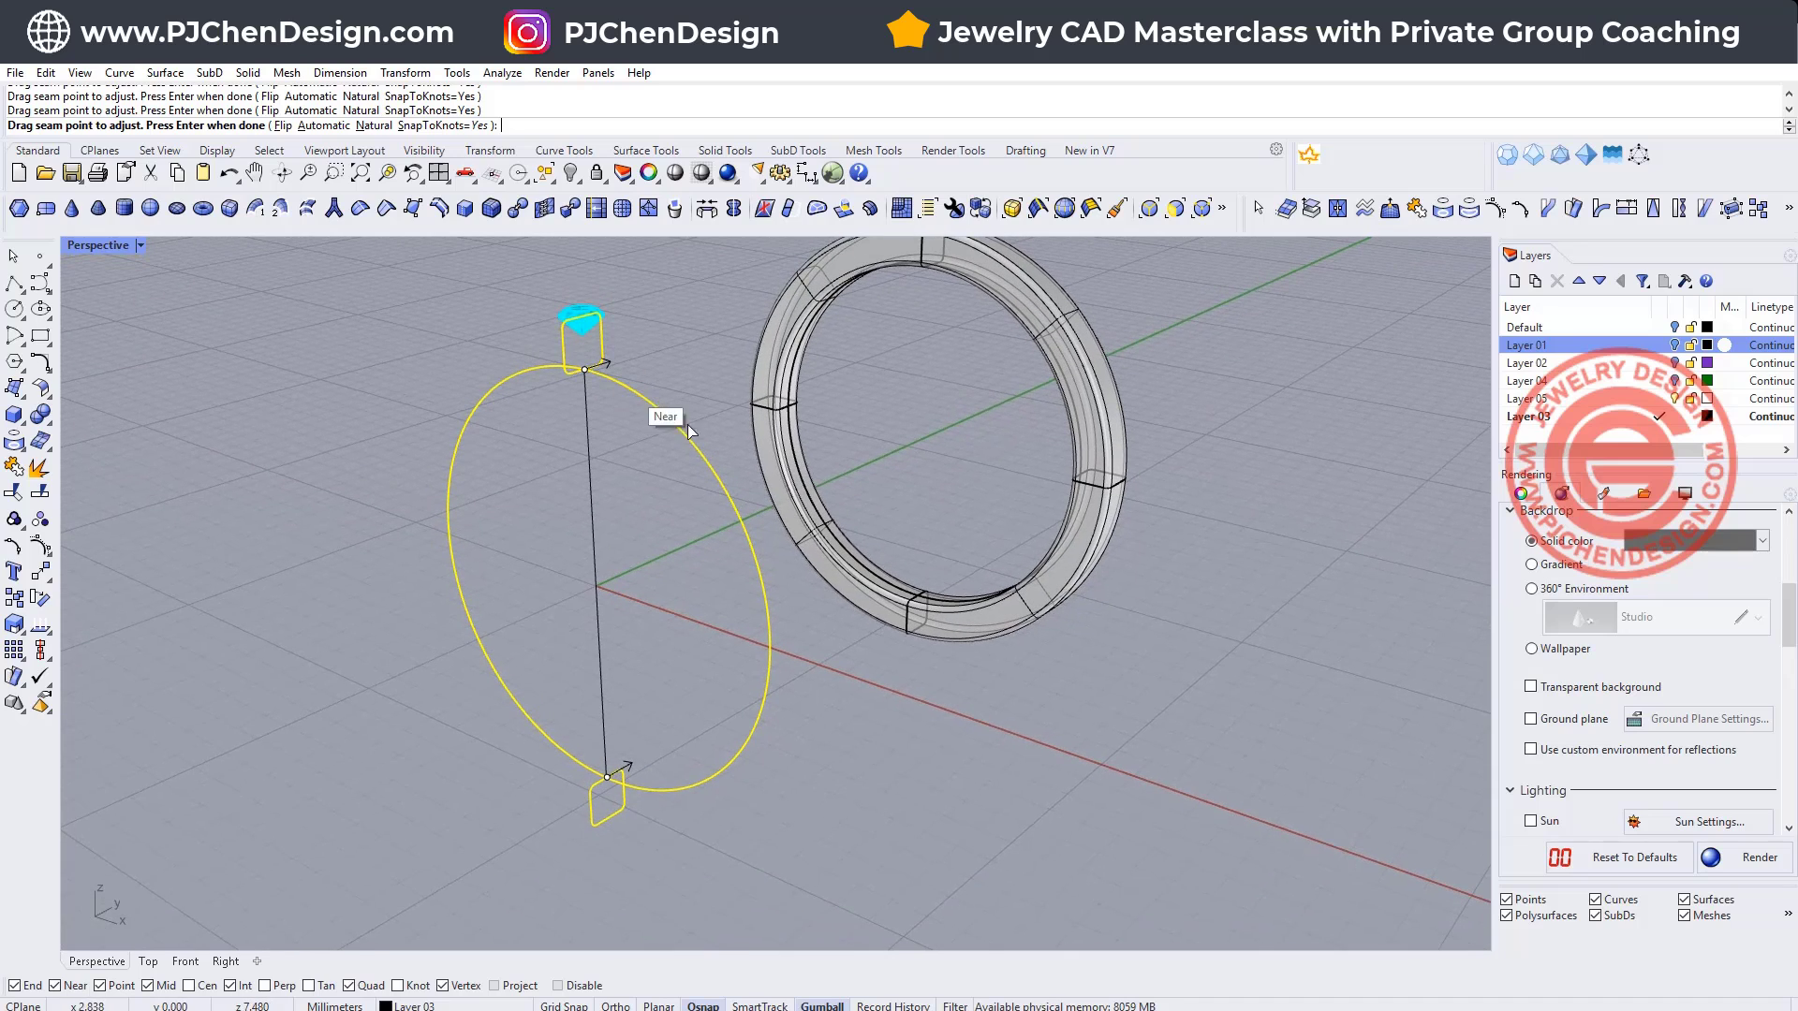
drag(608, 781, 625, 792)
click(625, 789)
right_drag(880, 817, 952, 819)
key(Return)
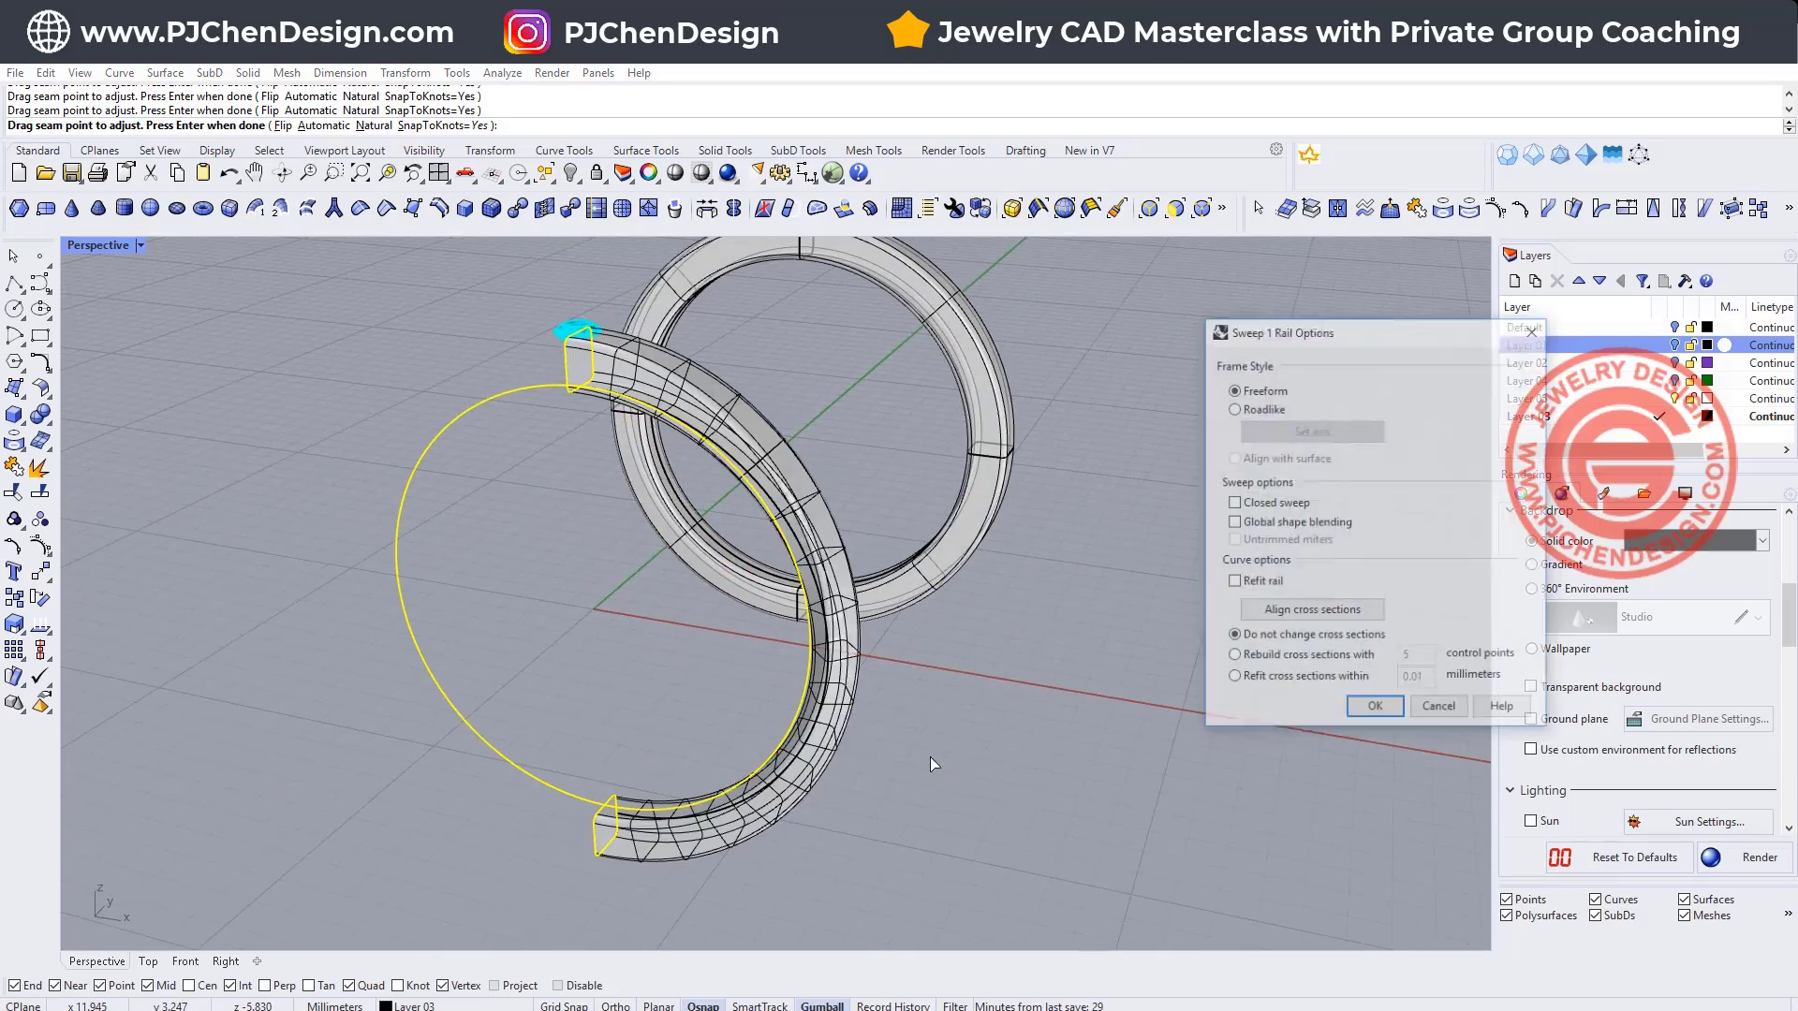
Step: Try a closed sweep with the mismatched seams, examine the band's shape, and undo the sweep
right_drag(930, 756, 811, 592)
right_drag(687, 728, 778, 657)
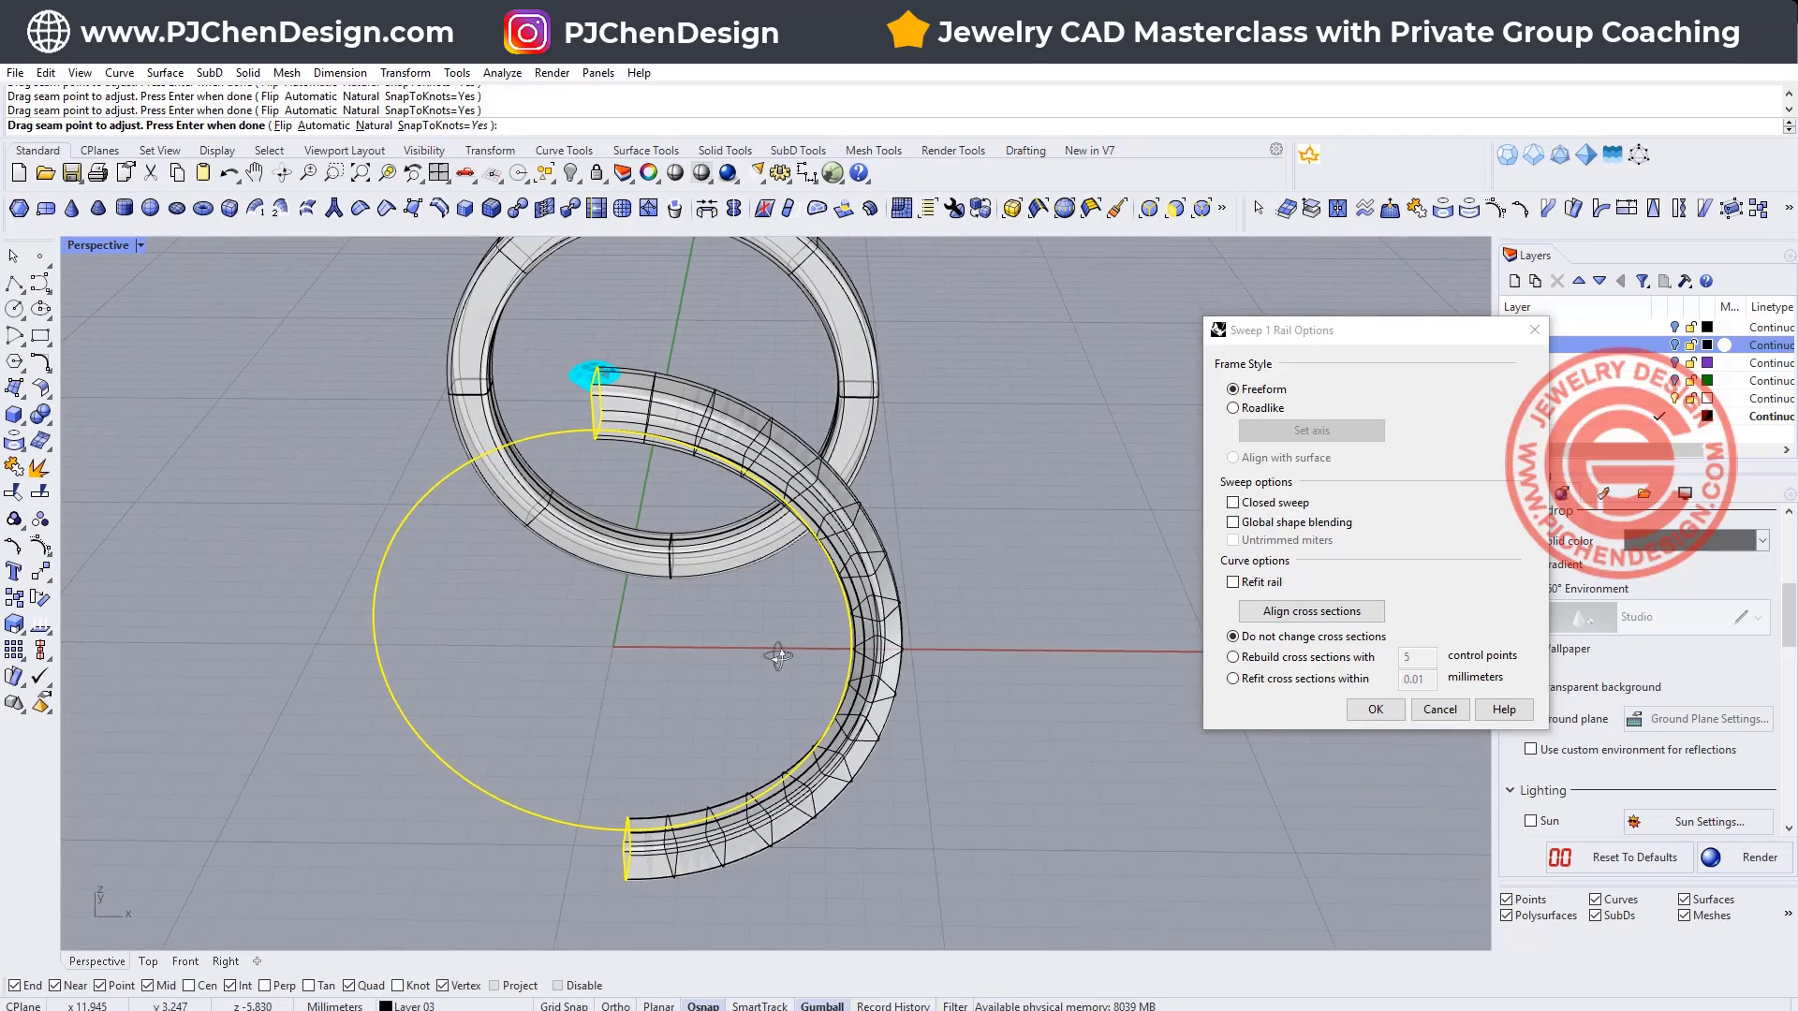
click(1233, 502)
right_drag(768, 524, 992, 543)
click(1382, 711)
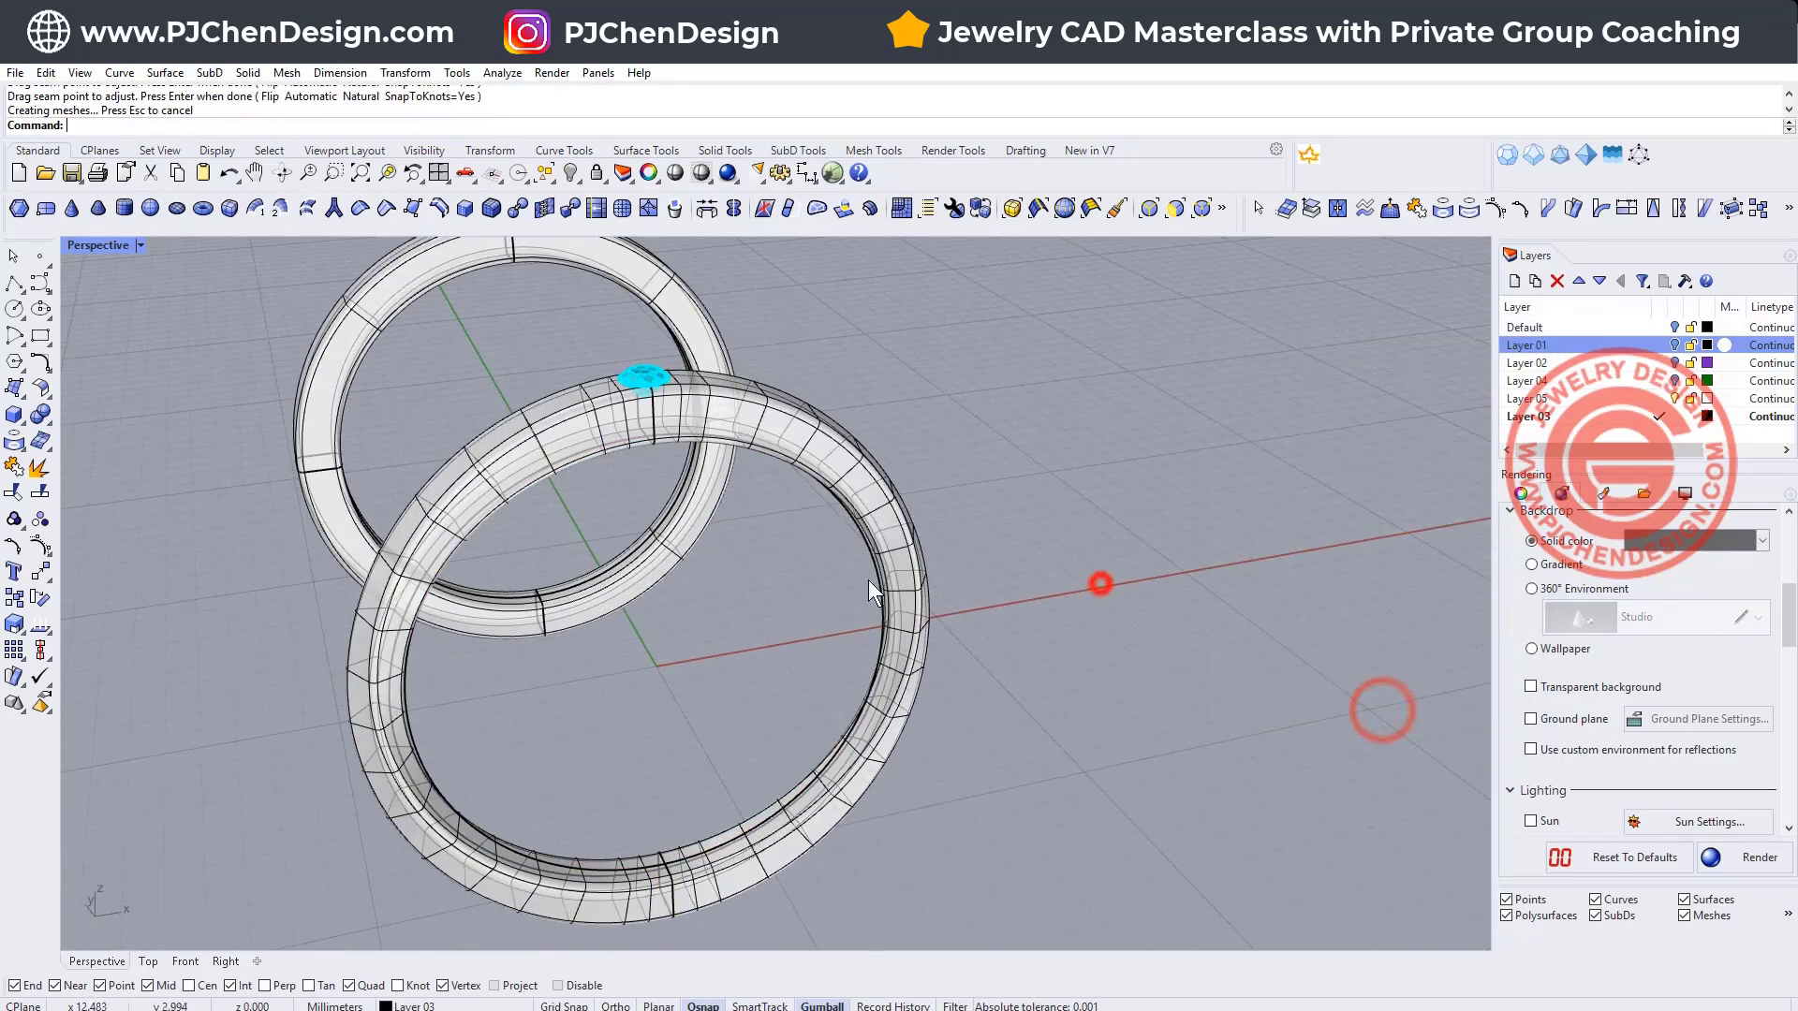
right_drag(1102, 583, 727, 470)
key(ctrl+z)
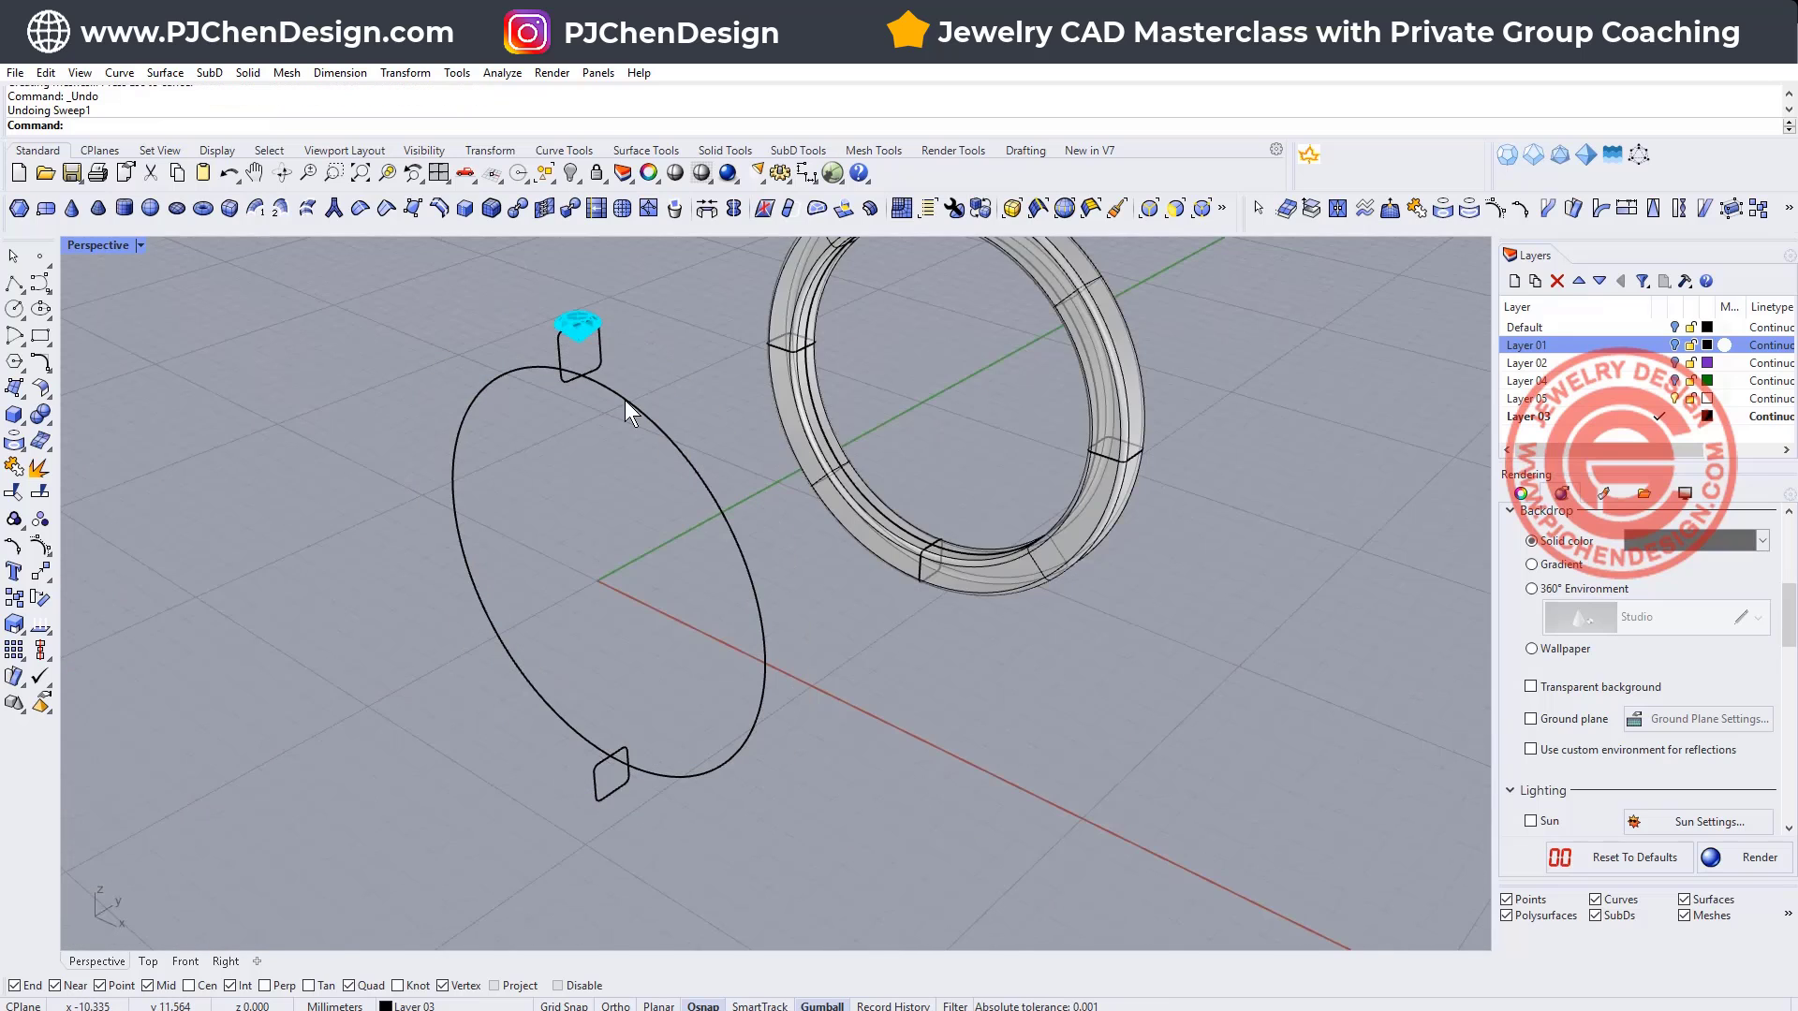
Step: Preview another Sweep 1 of both profiles around the circle with the lower seam point moved to its profile's outer edge
key(Return)
click(625, 400)
click(599, 357)
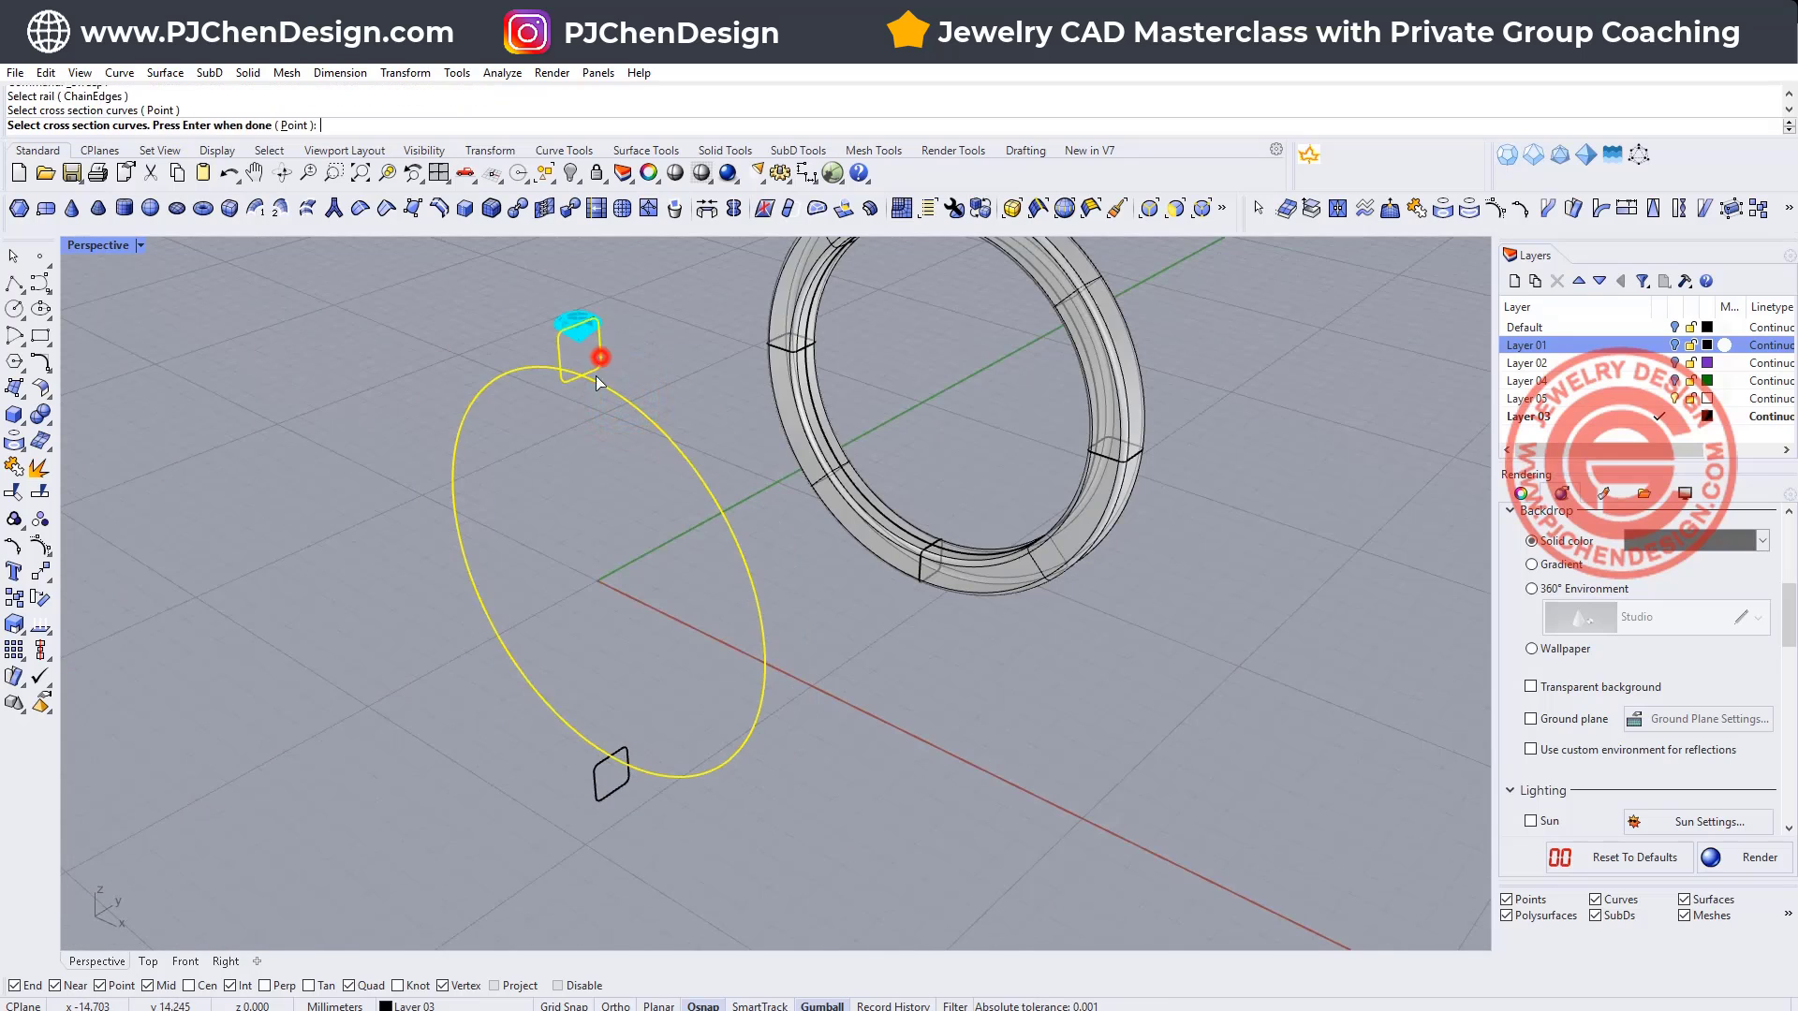
click(621, 749)
key(Return)
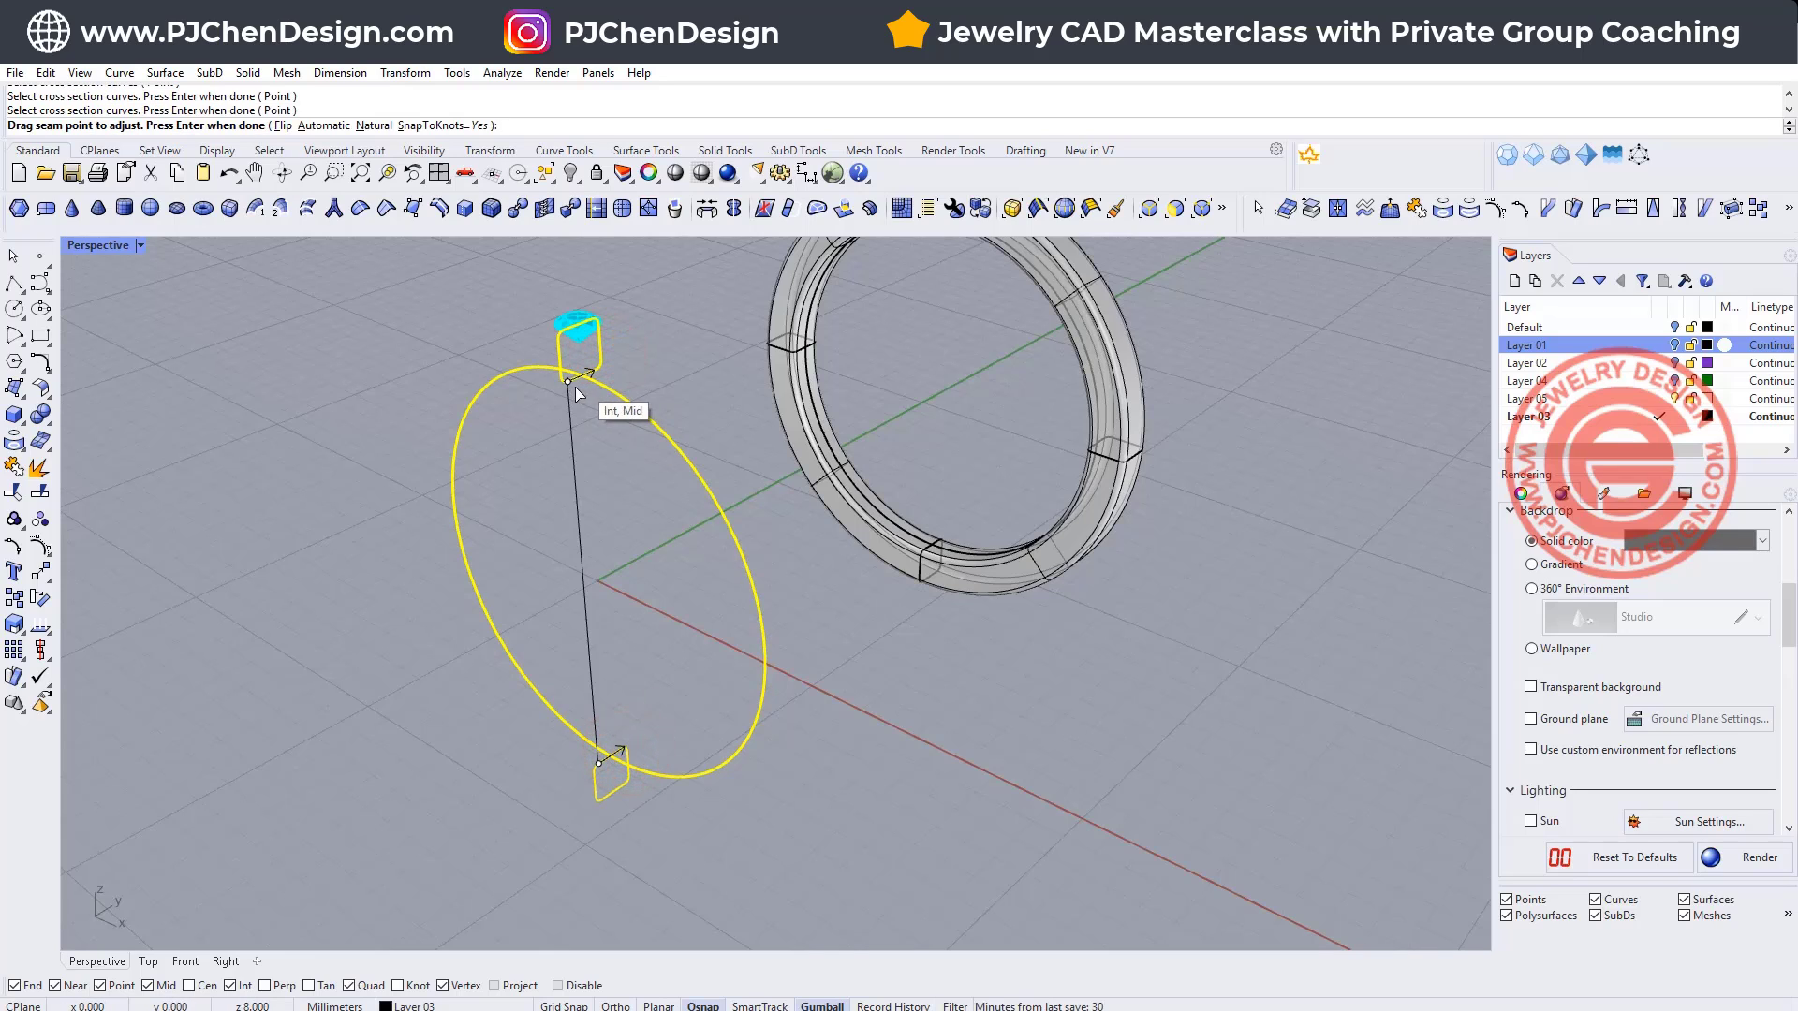
drag(568, 383, 582, 375)
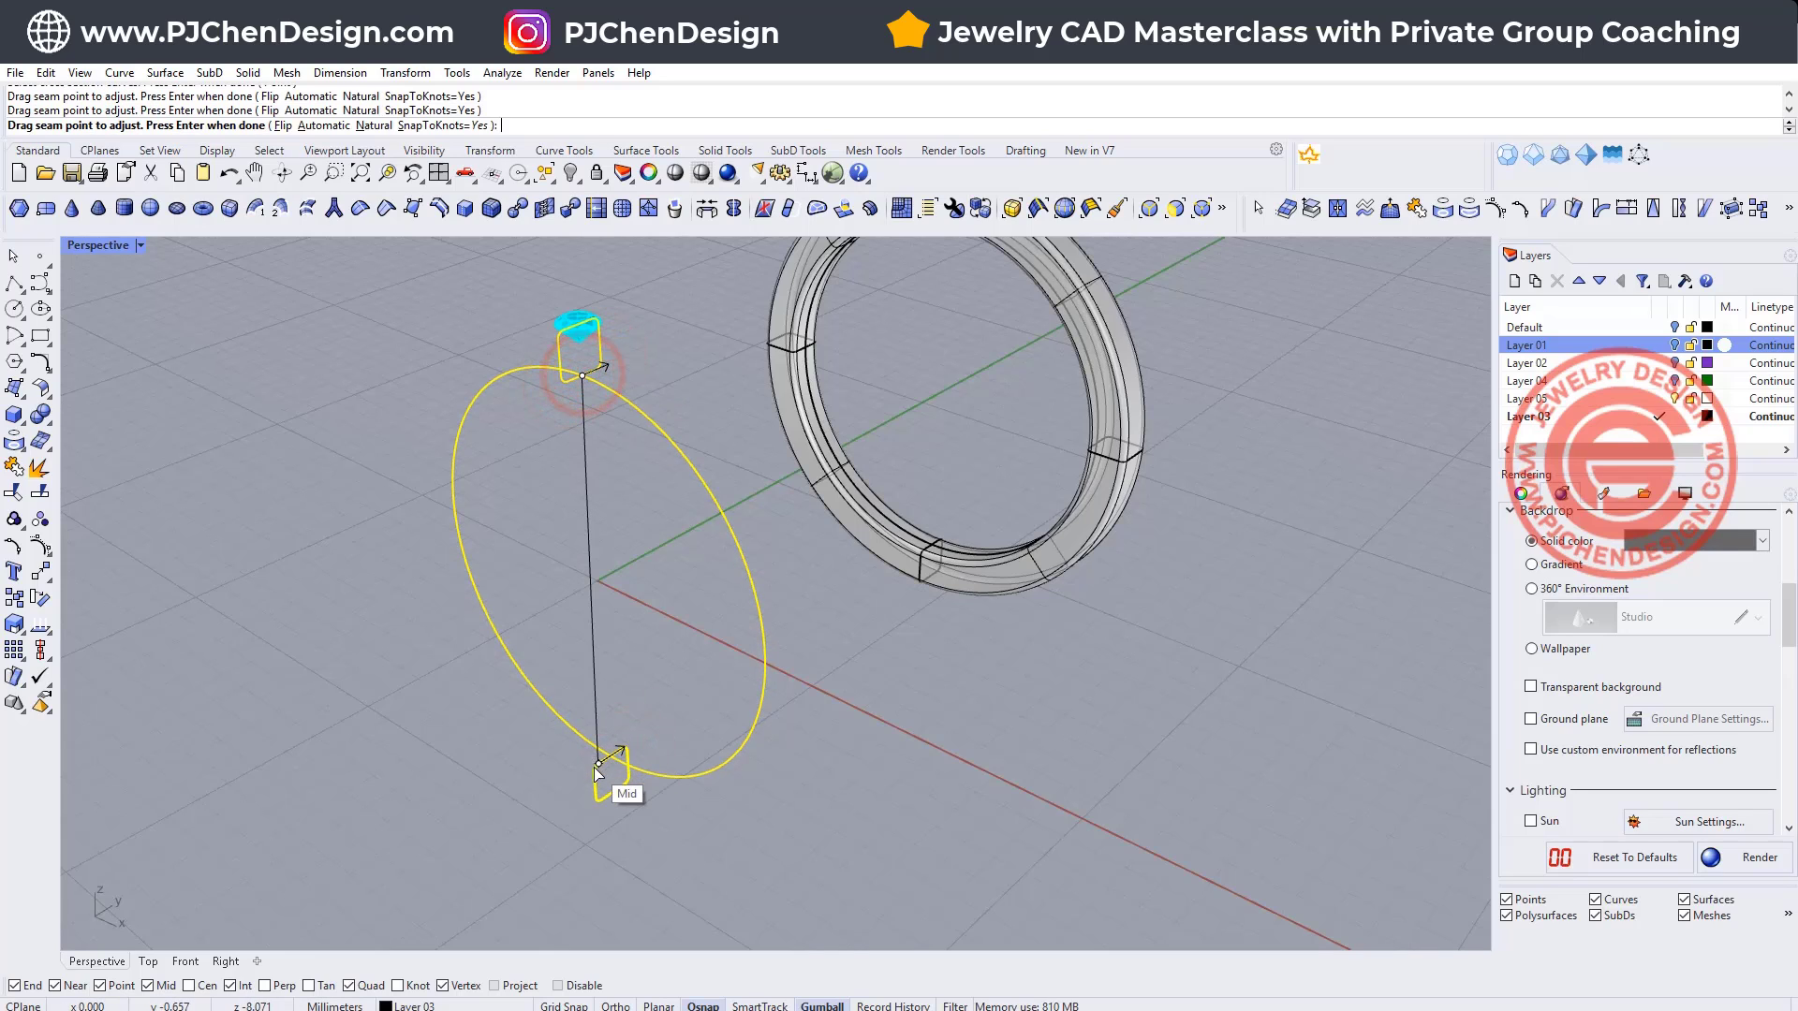
drag(597, 764, 610, 756)
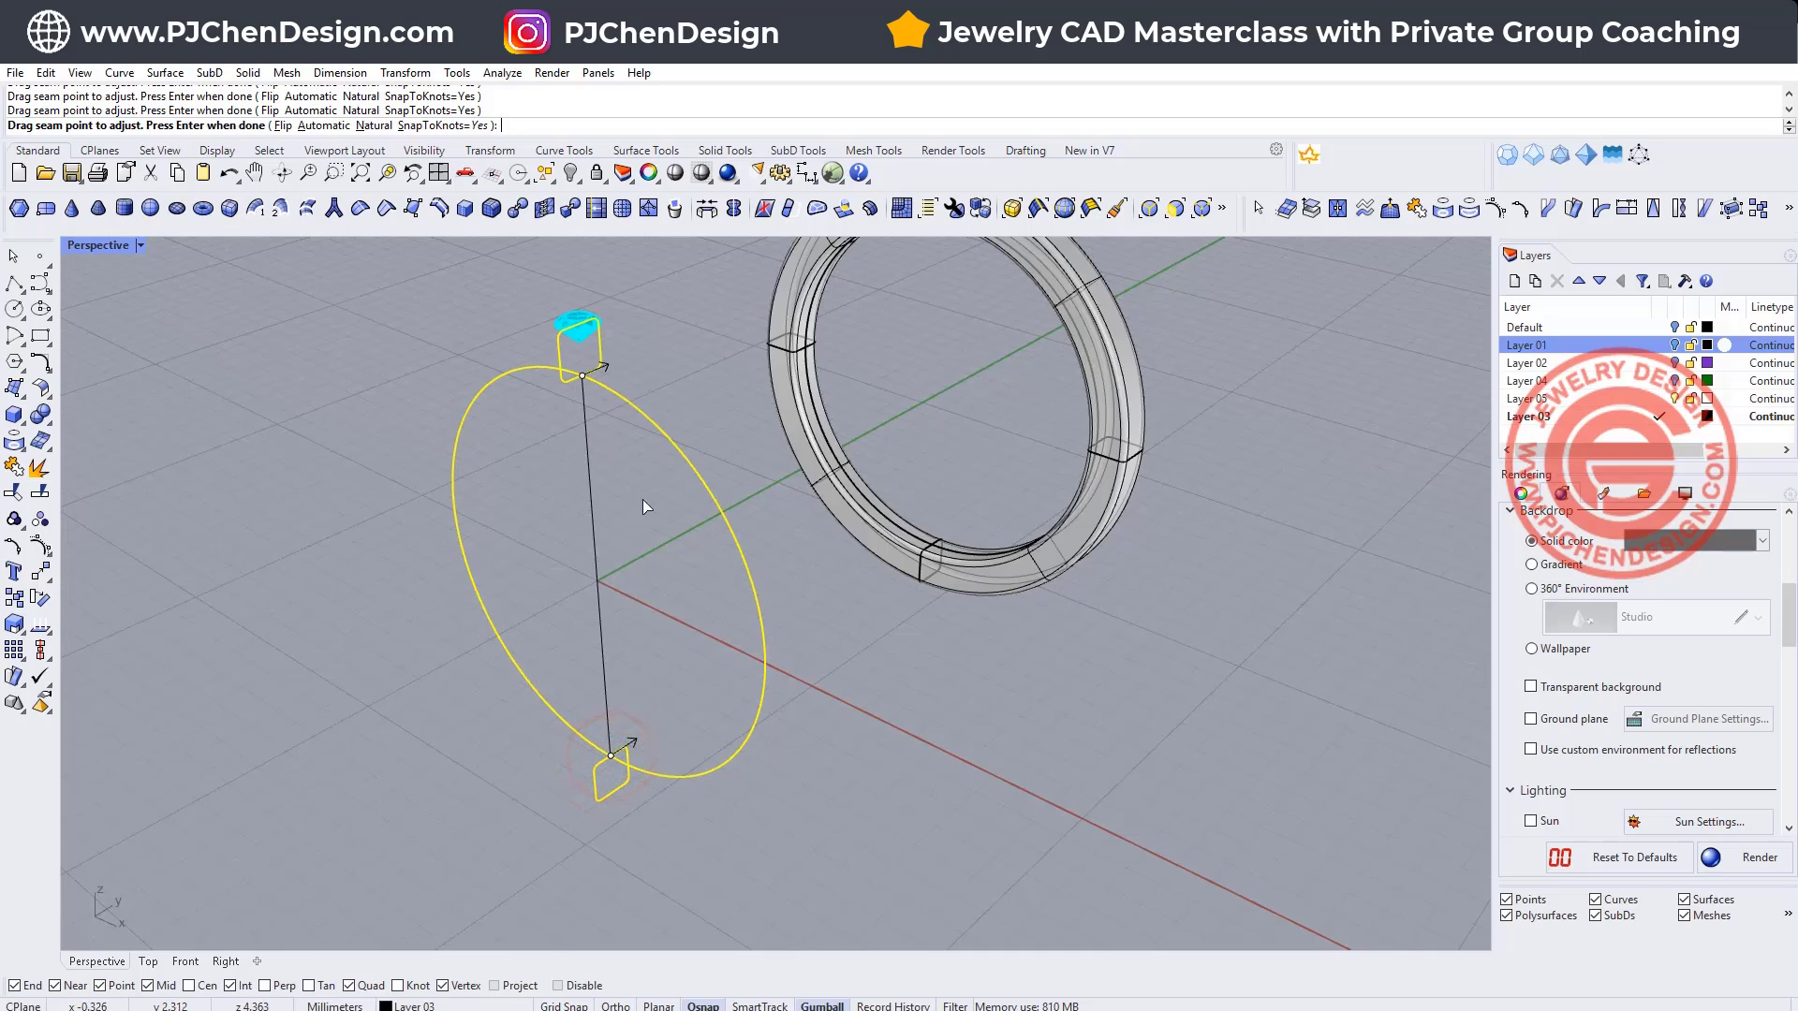
drag(613, 760, 613, 791)
key(Return)
Step: Examine the sweep preview for twisting along the band's lower half and cancel the sweep
scroll(752, 620, up, 5)
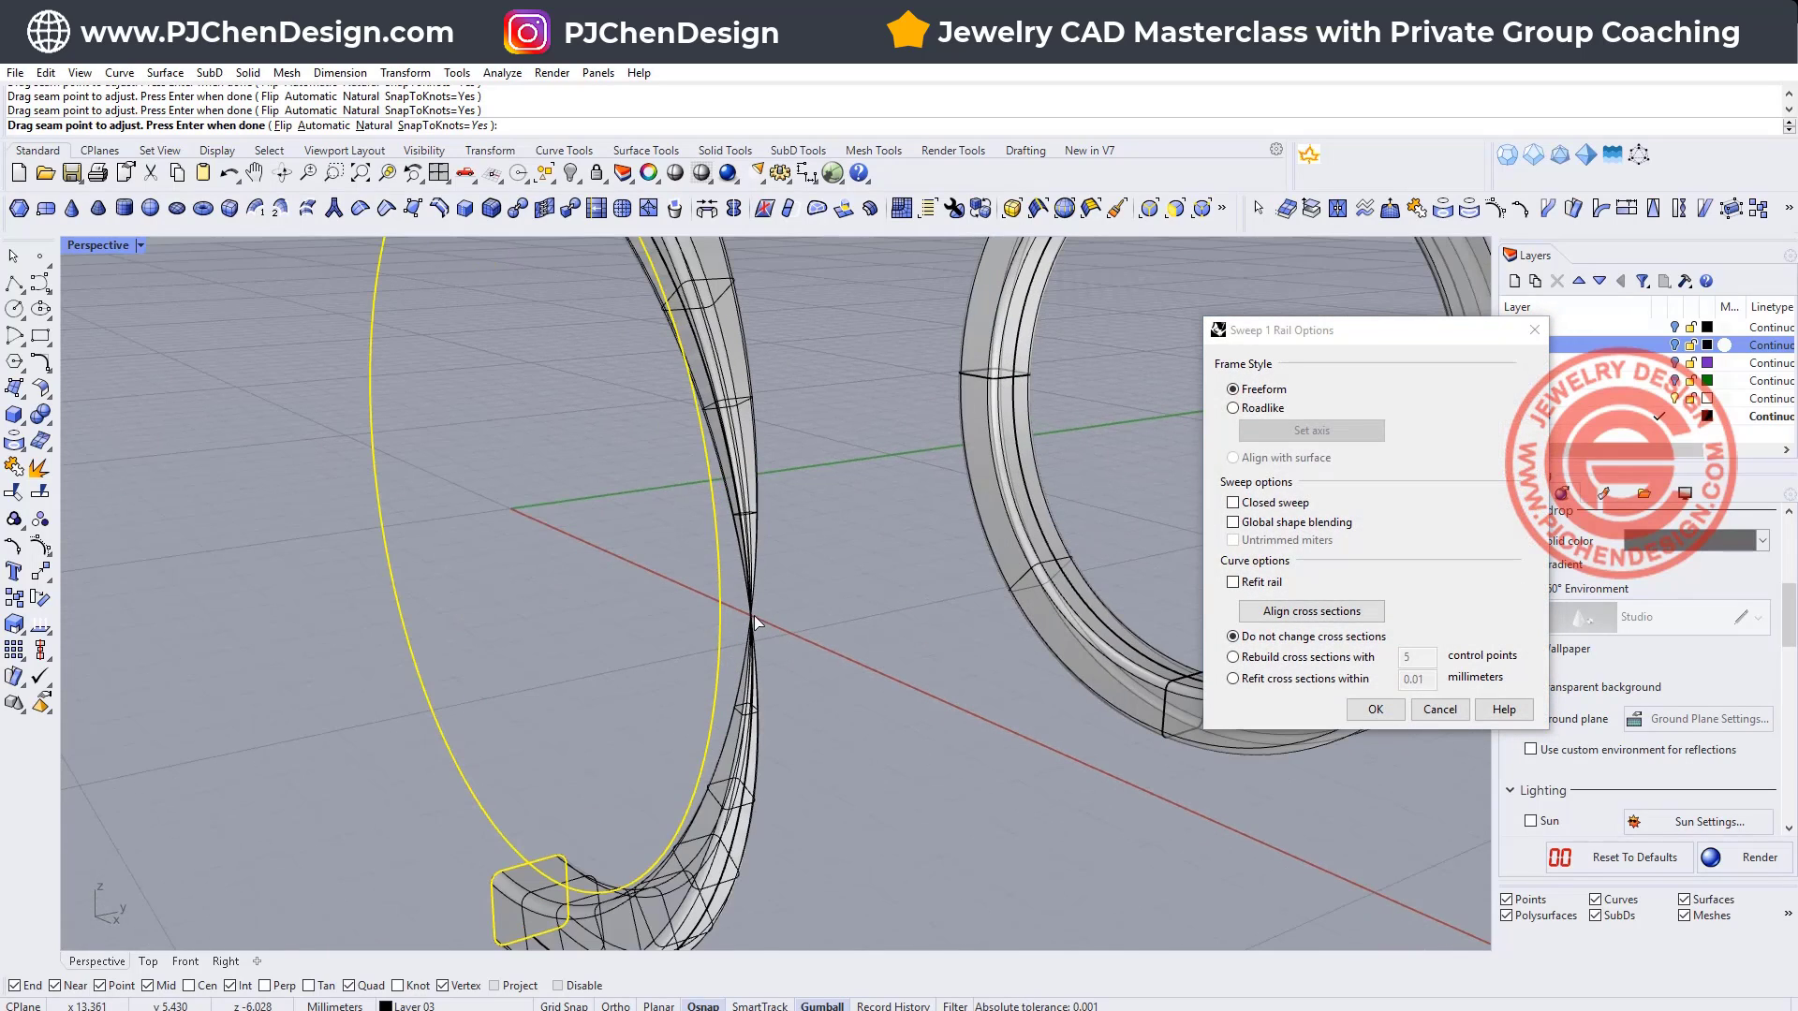
right_drag(757, 623, 649, 517)
scroll(850, 644, down, 3)
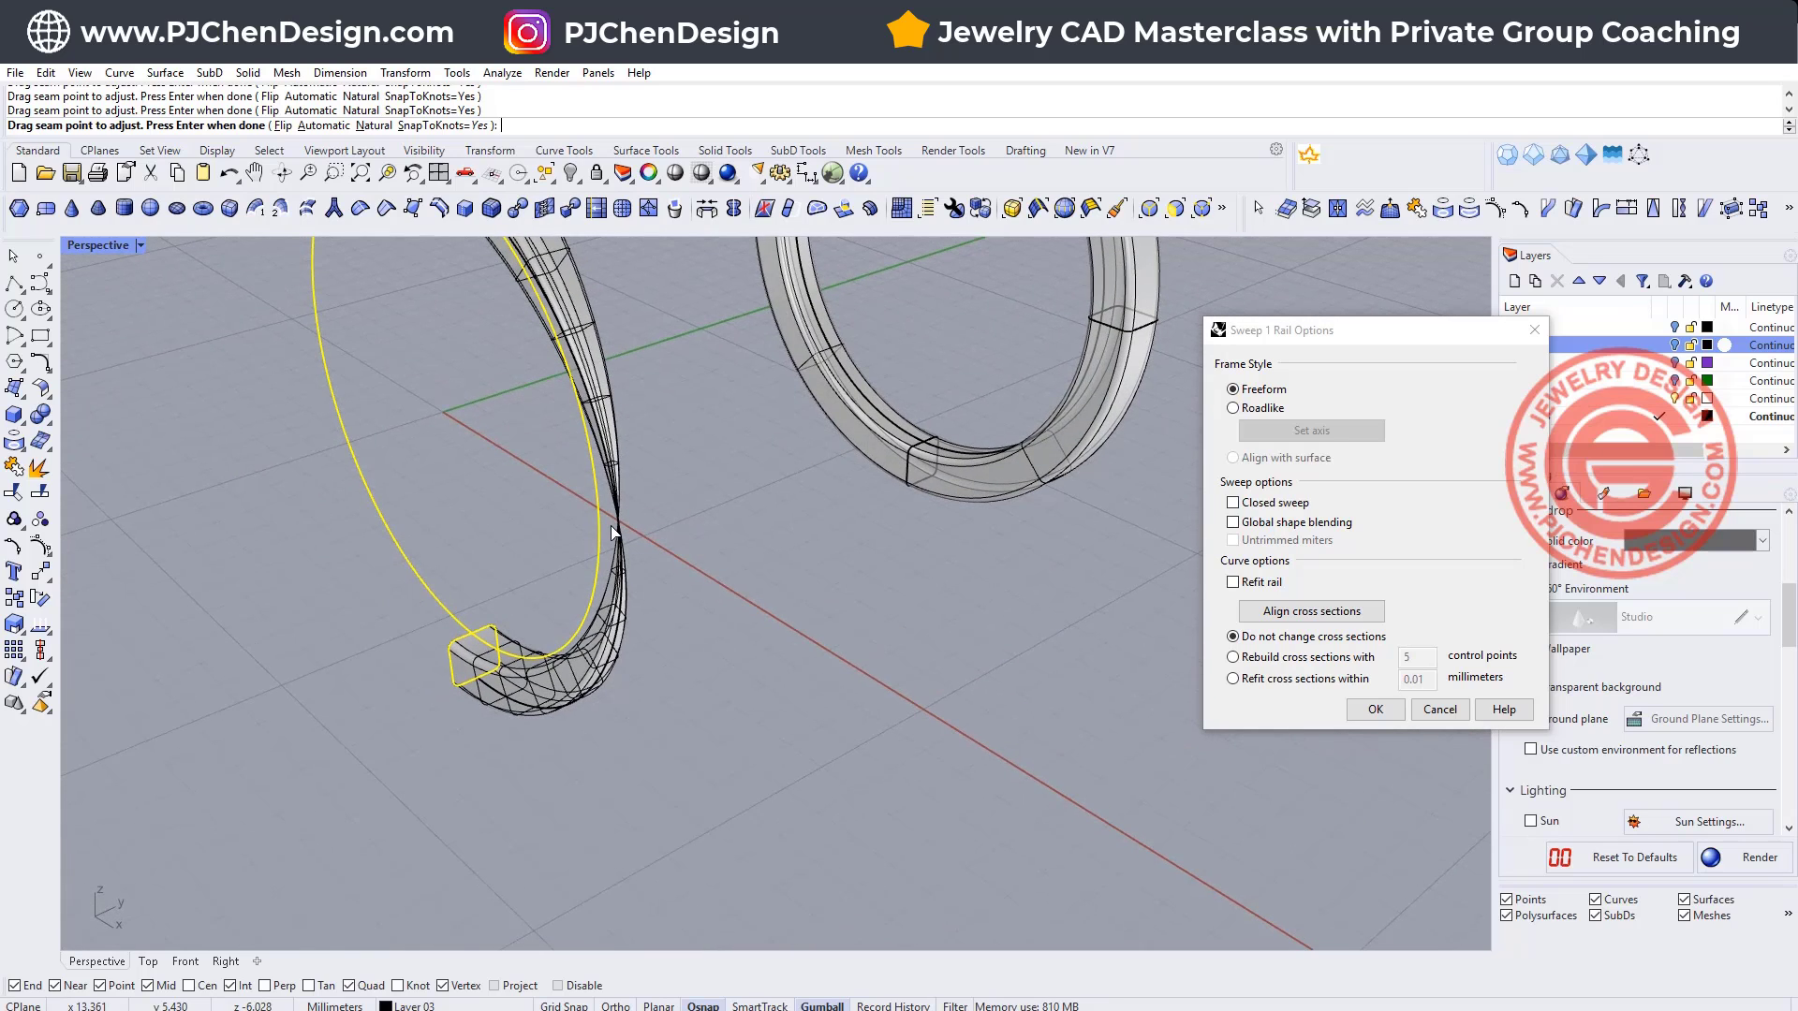
right_drag(615, 531, 658, 611)
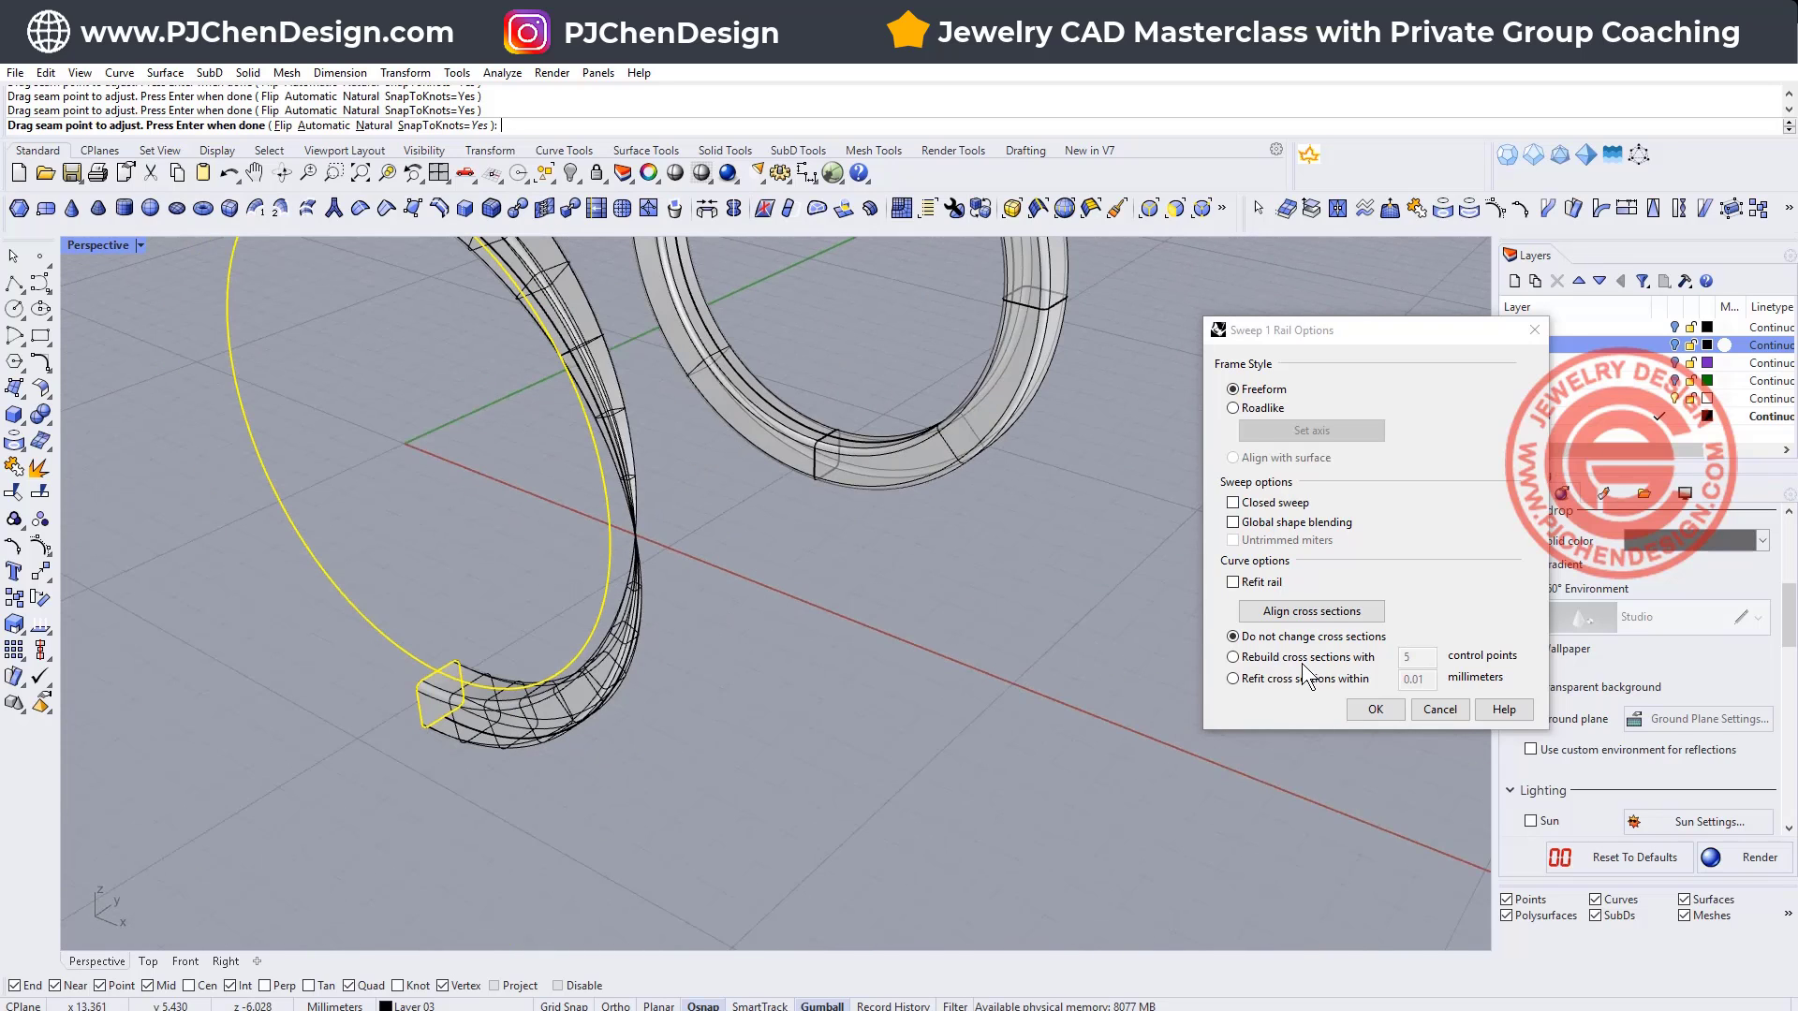
click(1430, 702)
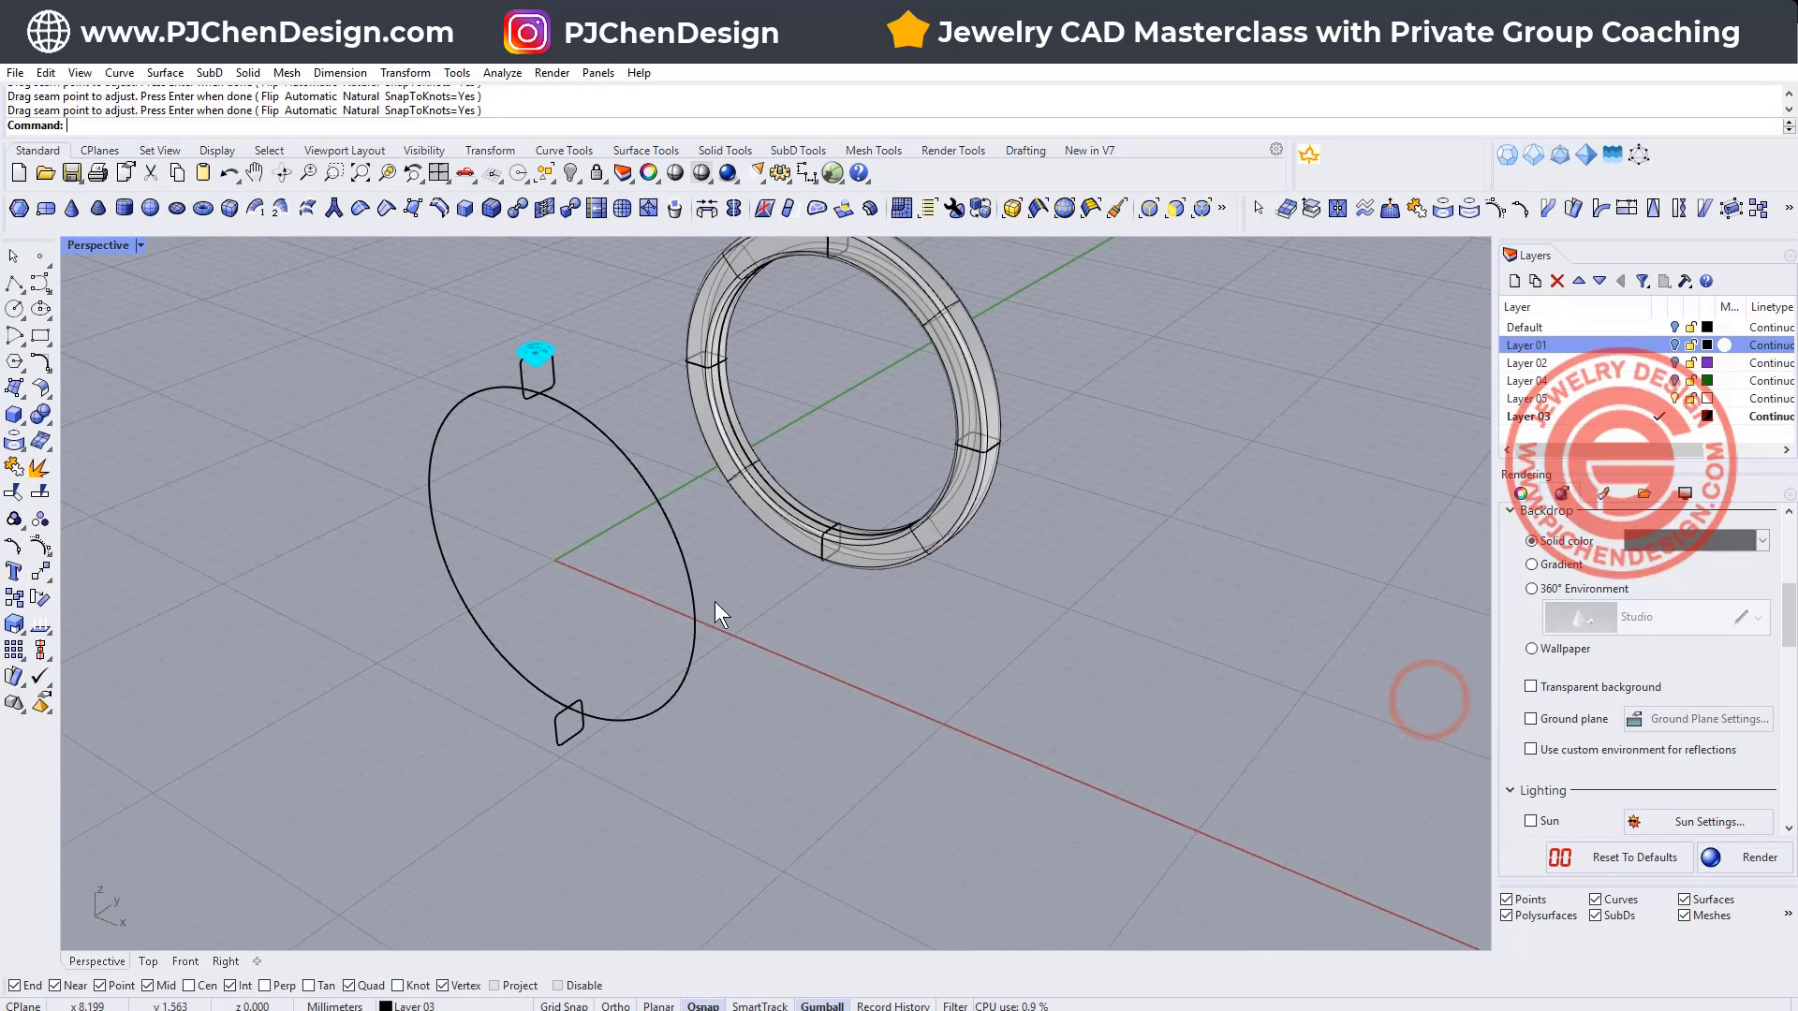
Step: Start Sweep 1 Rail again with the circle as rail and the upper and lower profiles as cross sections
key(Return)
click(571, 414)
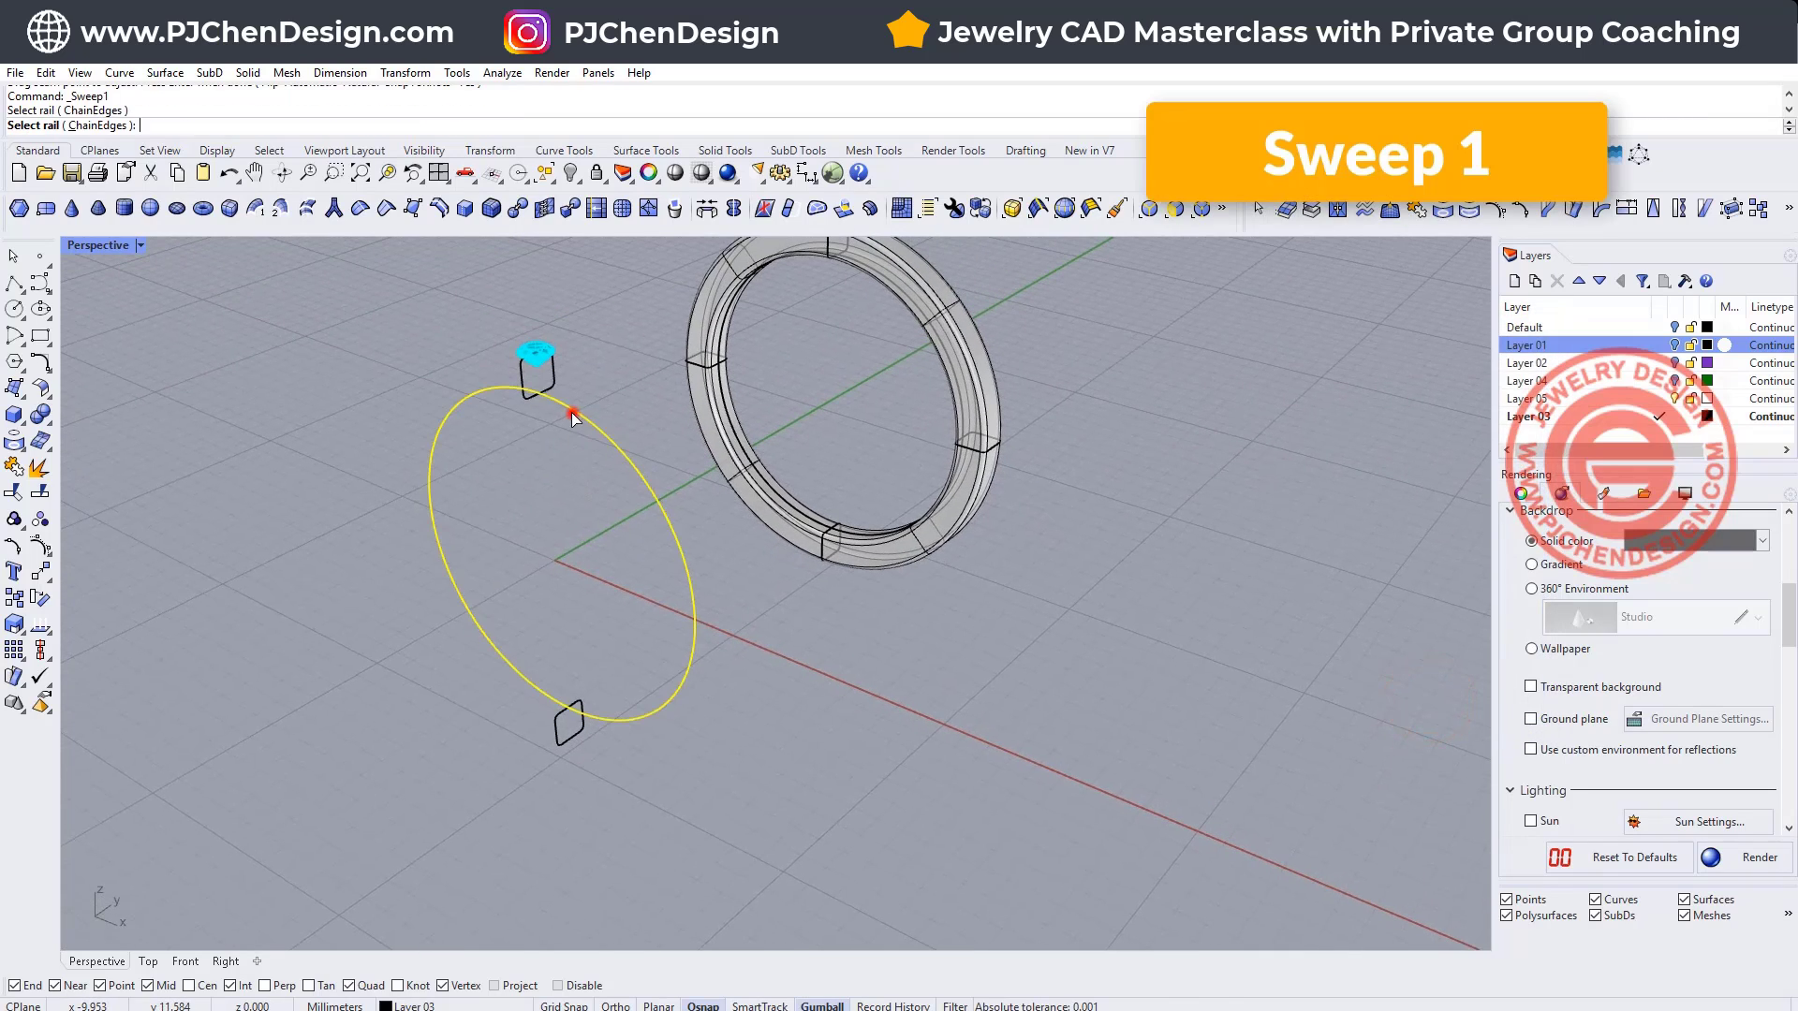
click(551, 379)
click(579, 732)
key(Return)
Step: Place the upper seam point at the inner edge's midpoint and the lower one near its profile's inner corner, and preview the sweep
drag(540, 379, 533, 412)
click(539, 394)
click(558, 713)
drag(571, 709, 583, 712)
click(581, 715)
right_drag(766, 757, 789, 713)
key(Return)
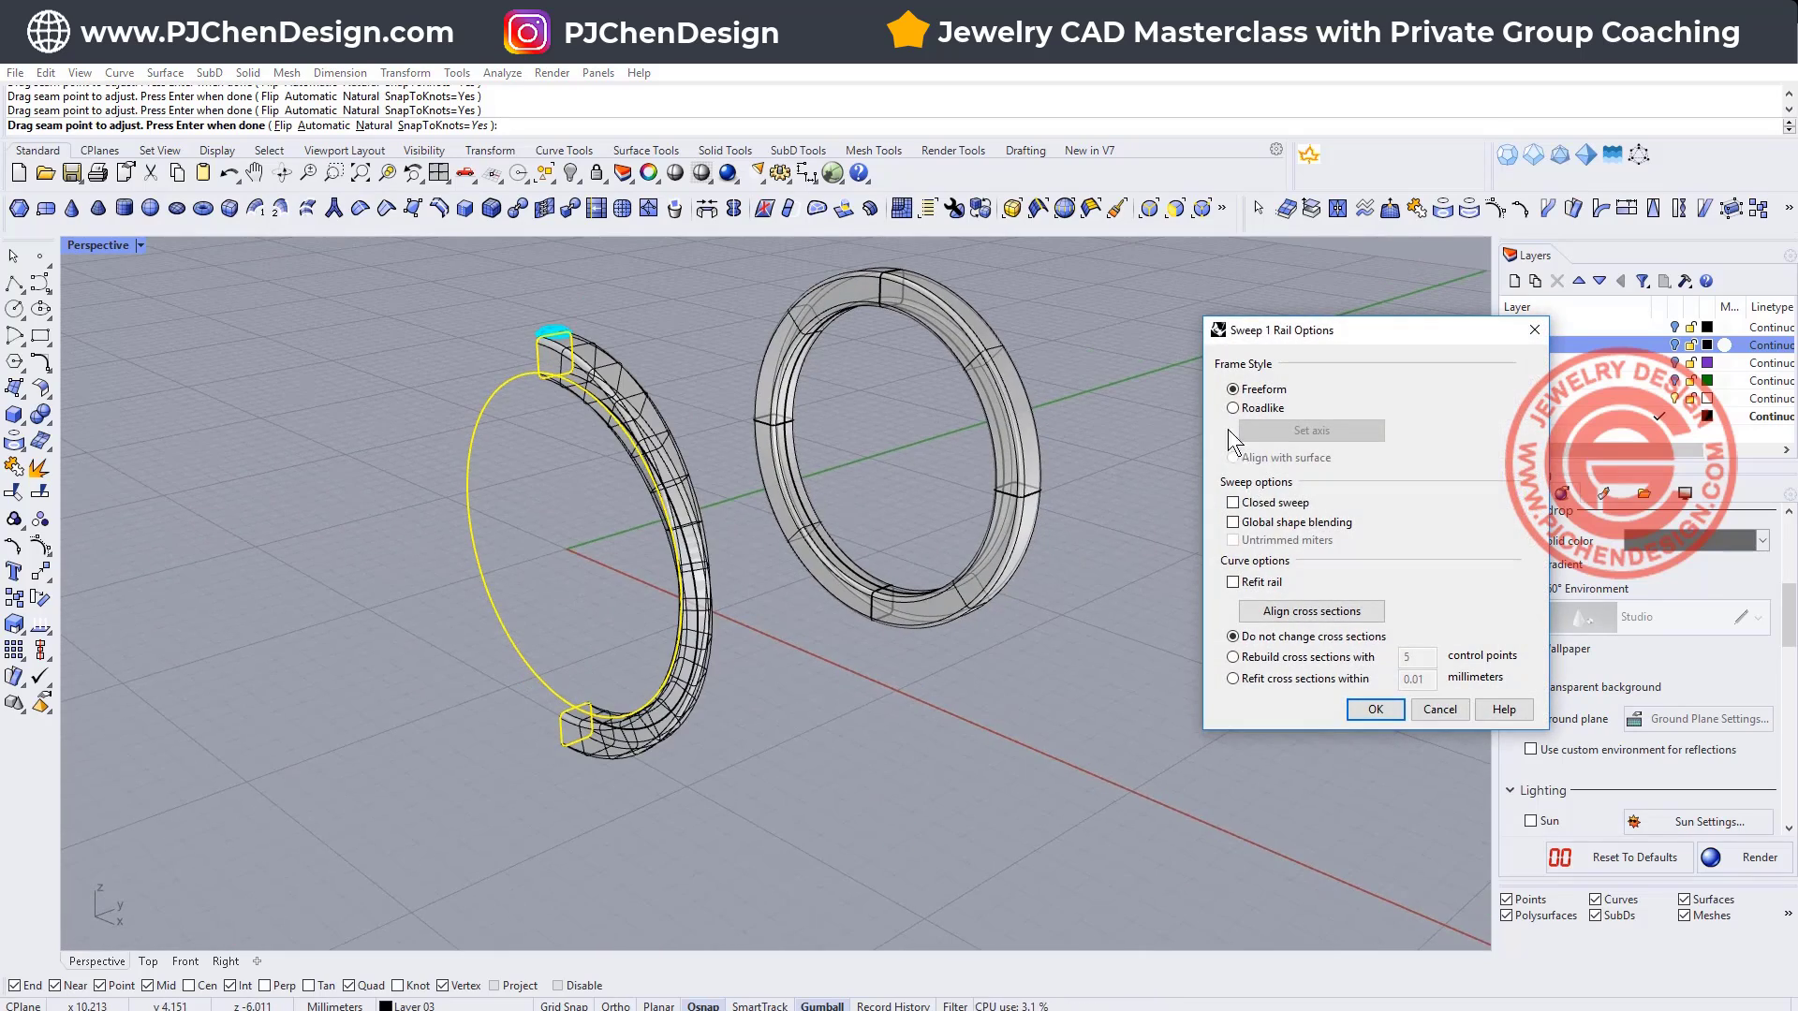
Step: Turn on the closed sweep option and accept the Sweep 1 Rail to create the full ring band
click(1233, 503)
click(1374, 709)
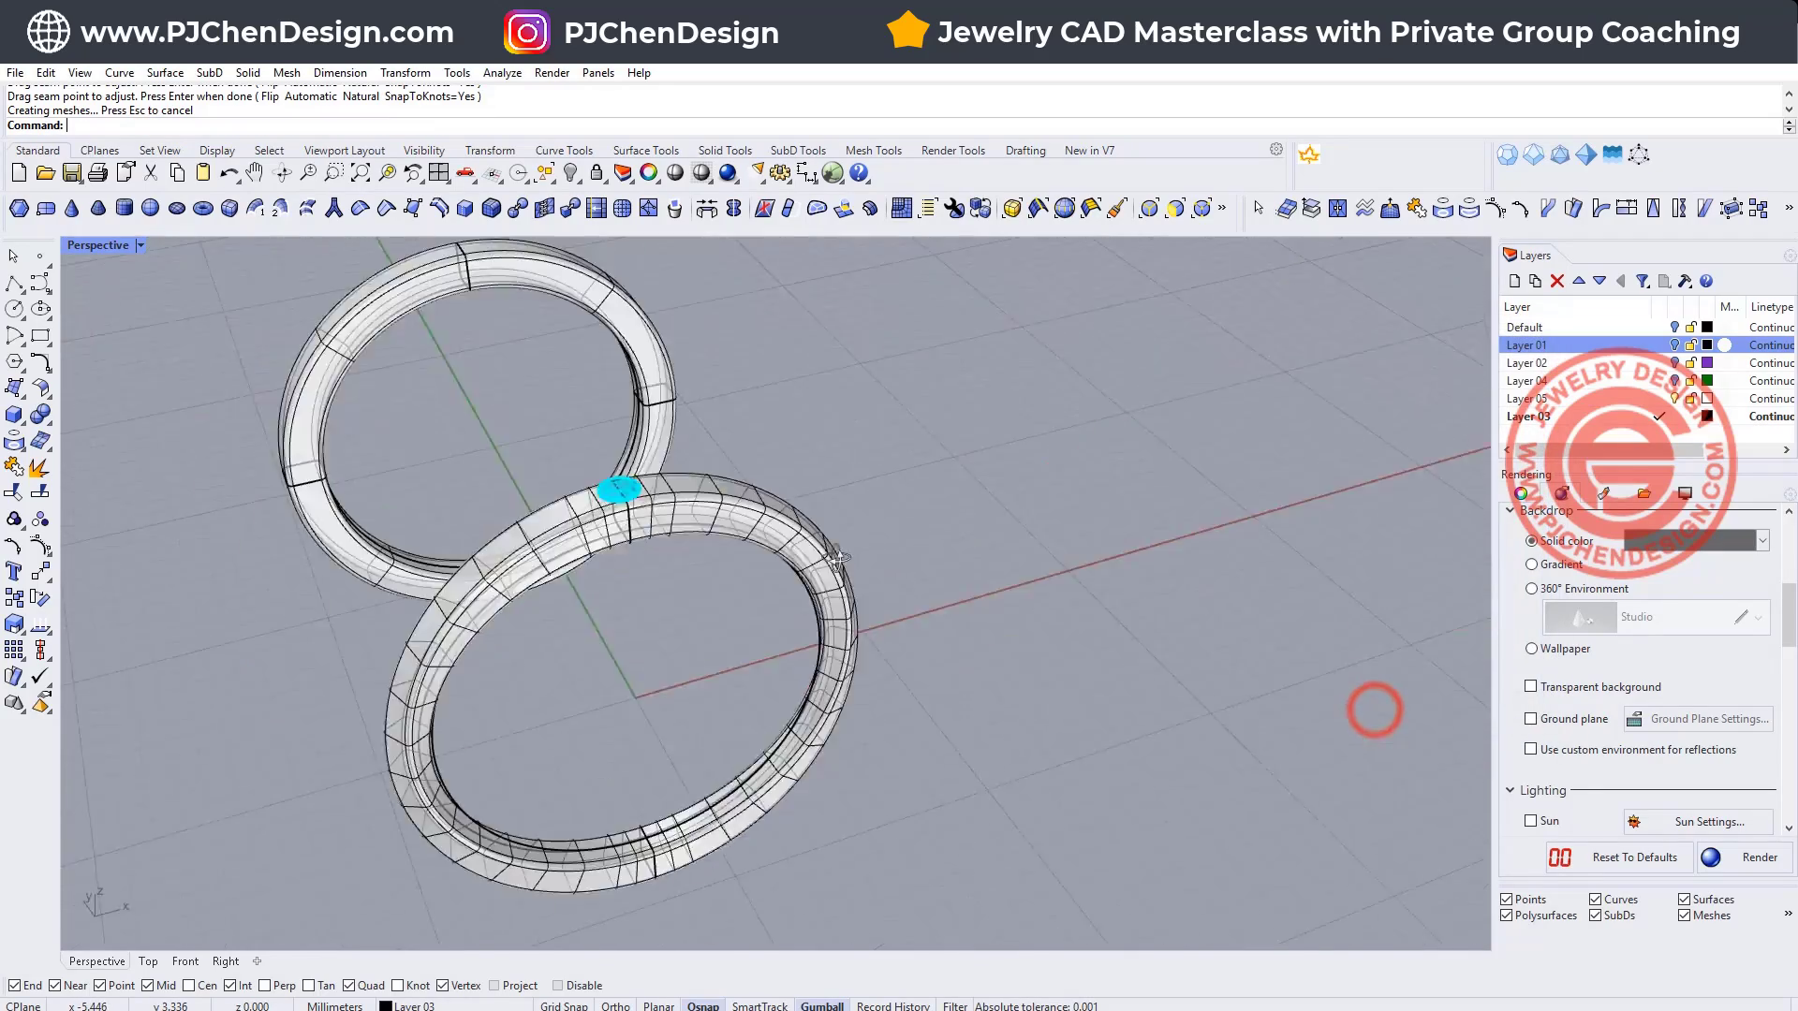
right_drag(838, 559, 564, 622)
scroll(512, 482, up, 5)
right_drag(534, 425, 604, 412)
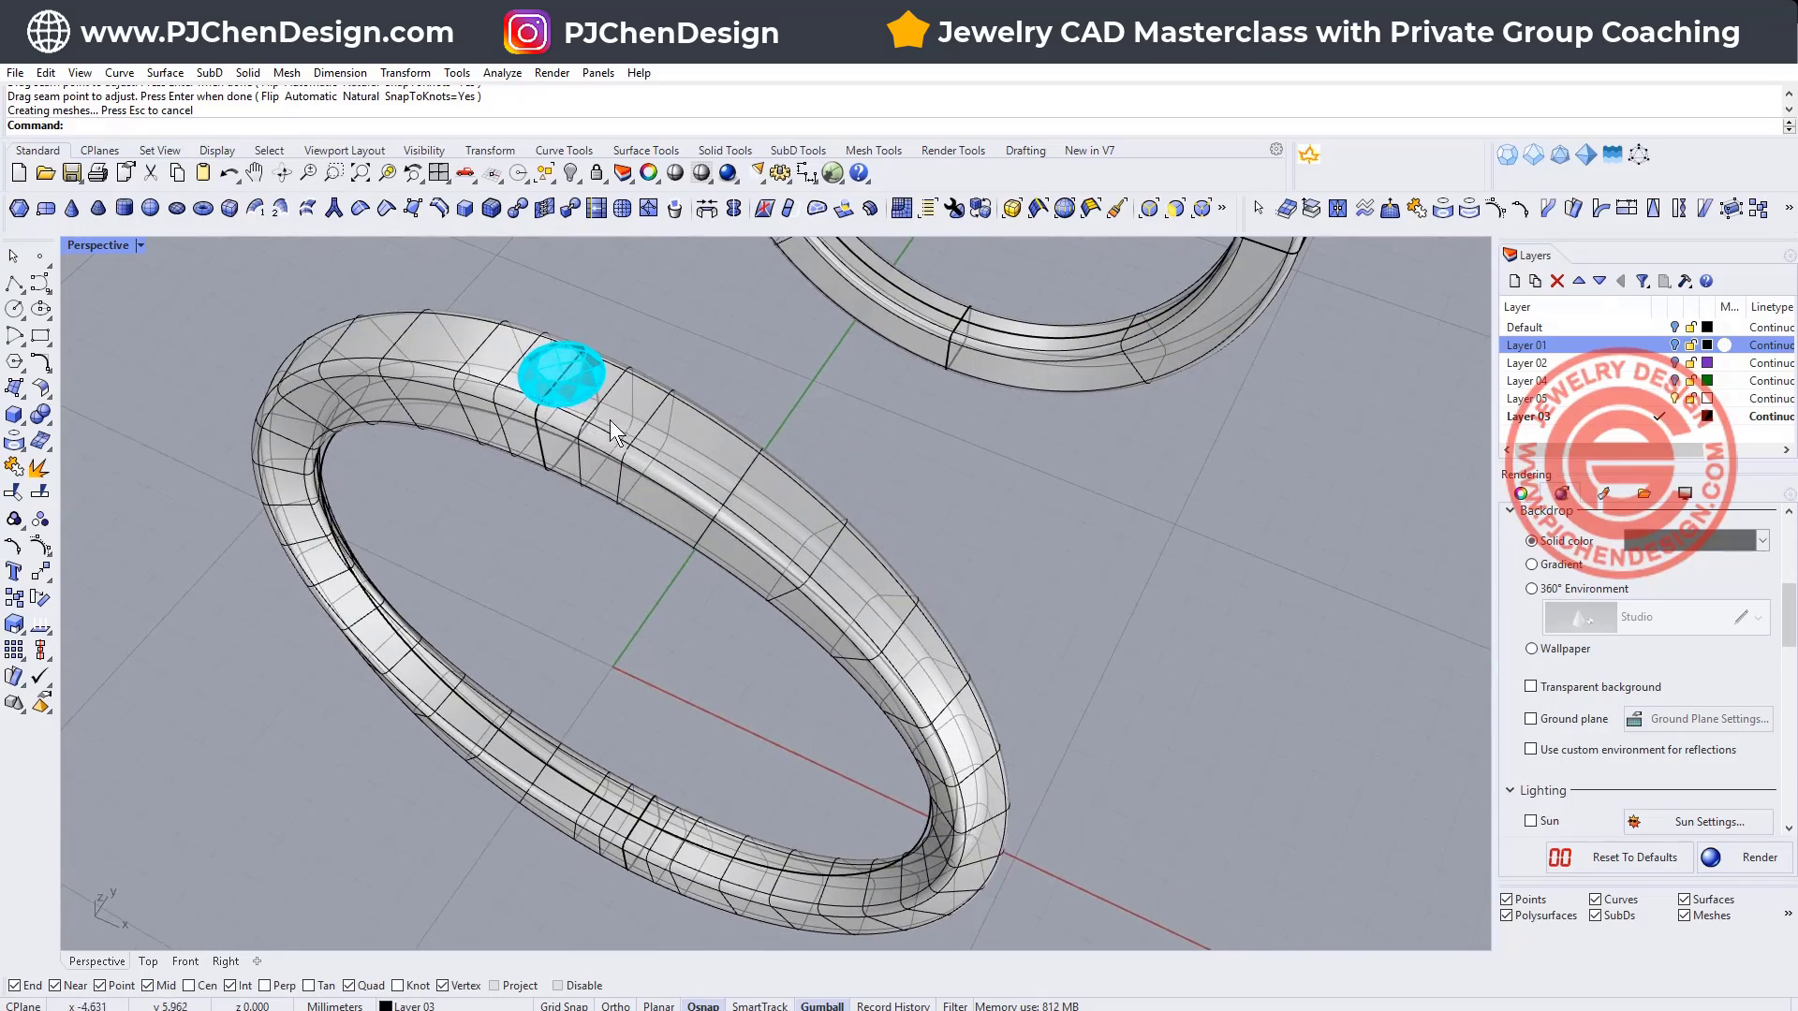
Step: Extract the U-direction isocurve around the outside of the new band, passing through the midpoint under the gem
mouse_move(588, 380)
right_down()
mouse_move(563, 391)
mouse_move(618, 378)
right_up()
scroll(563, 392, up, 4)
click(706, 453)
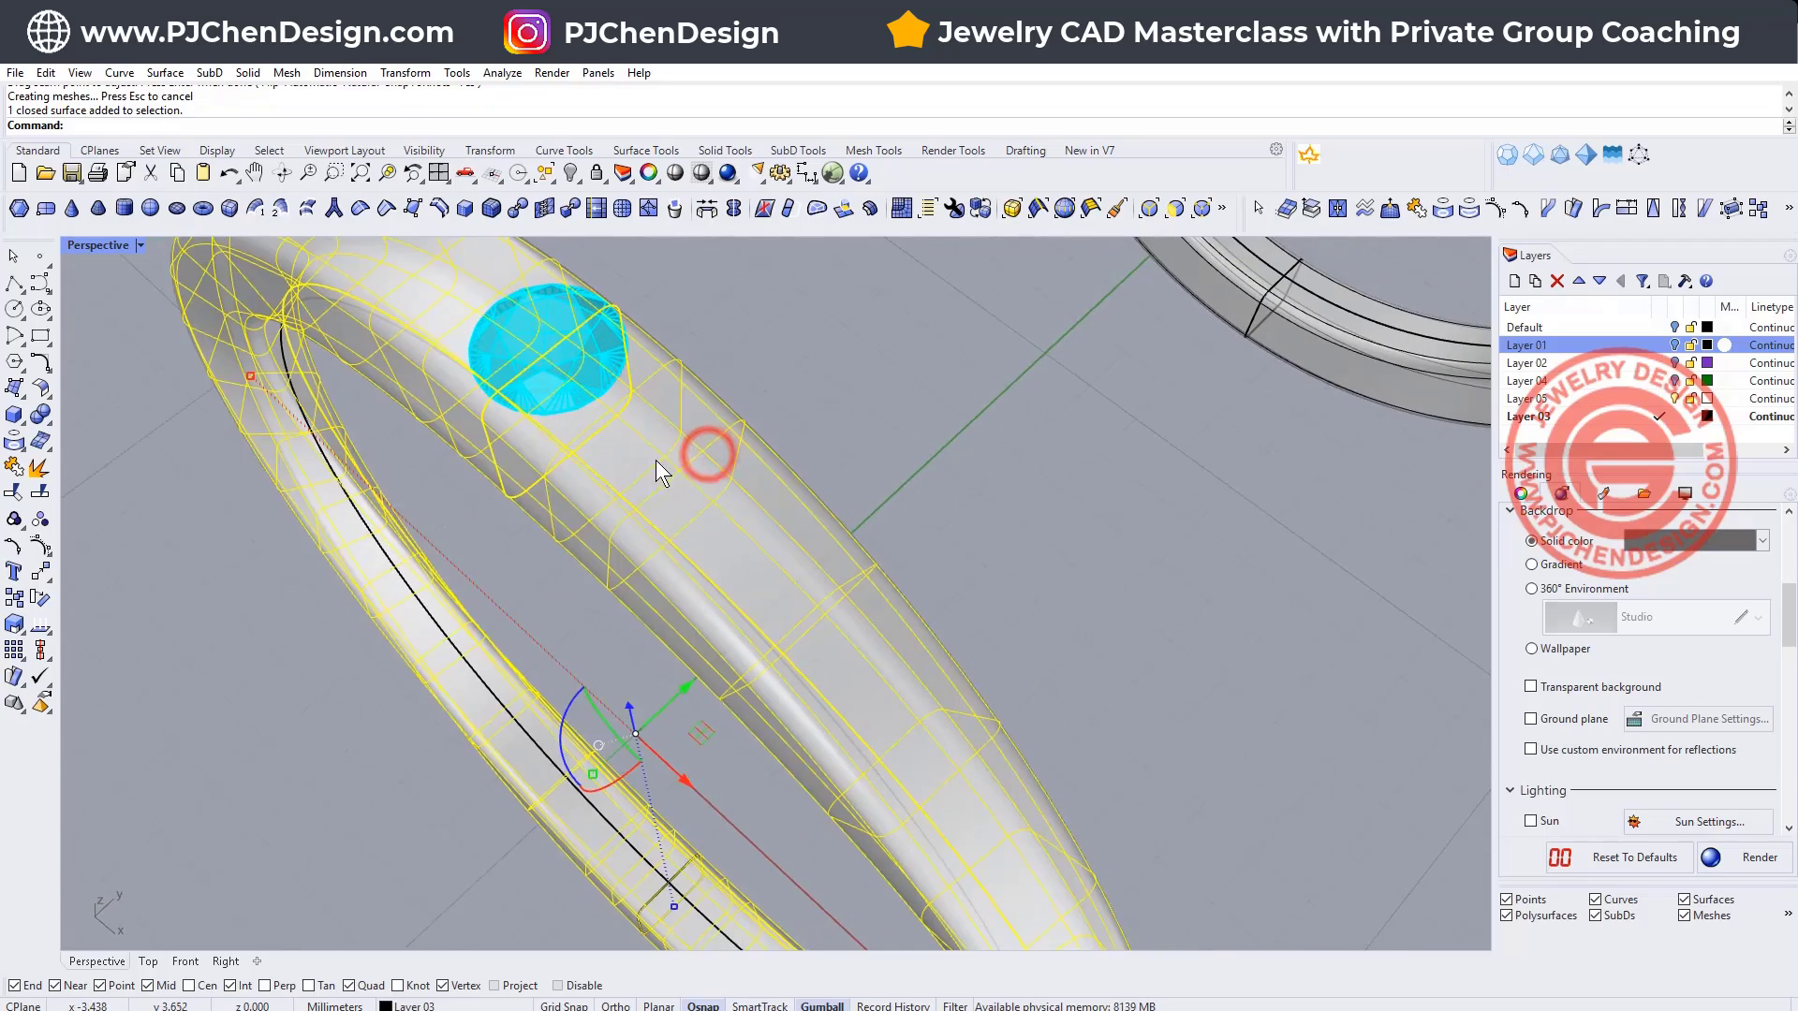
right_drag(656, 458, 519, 365)
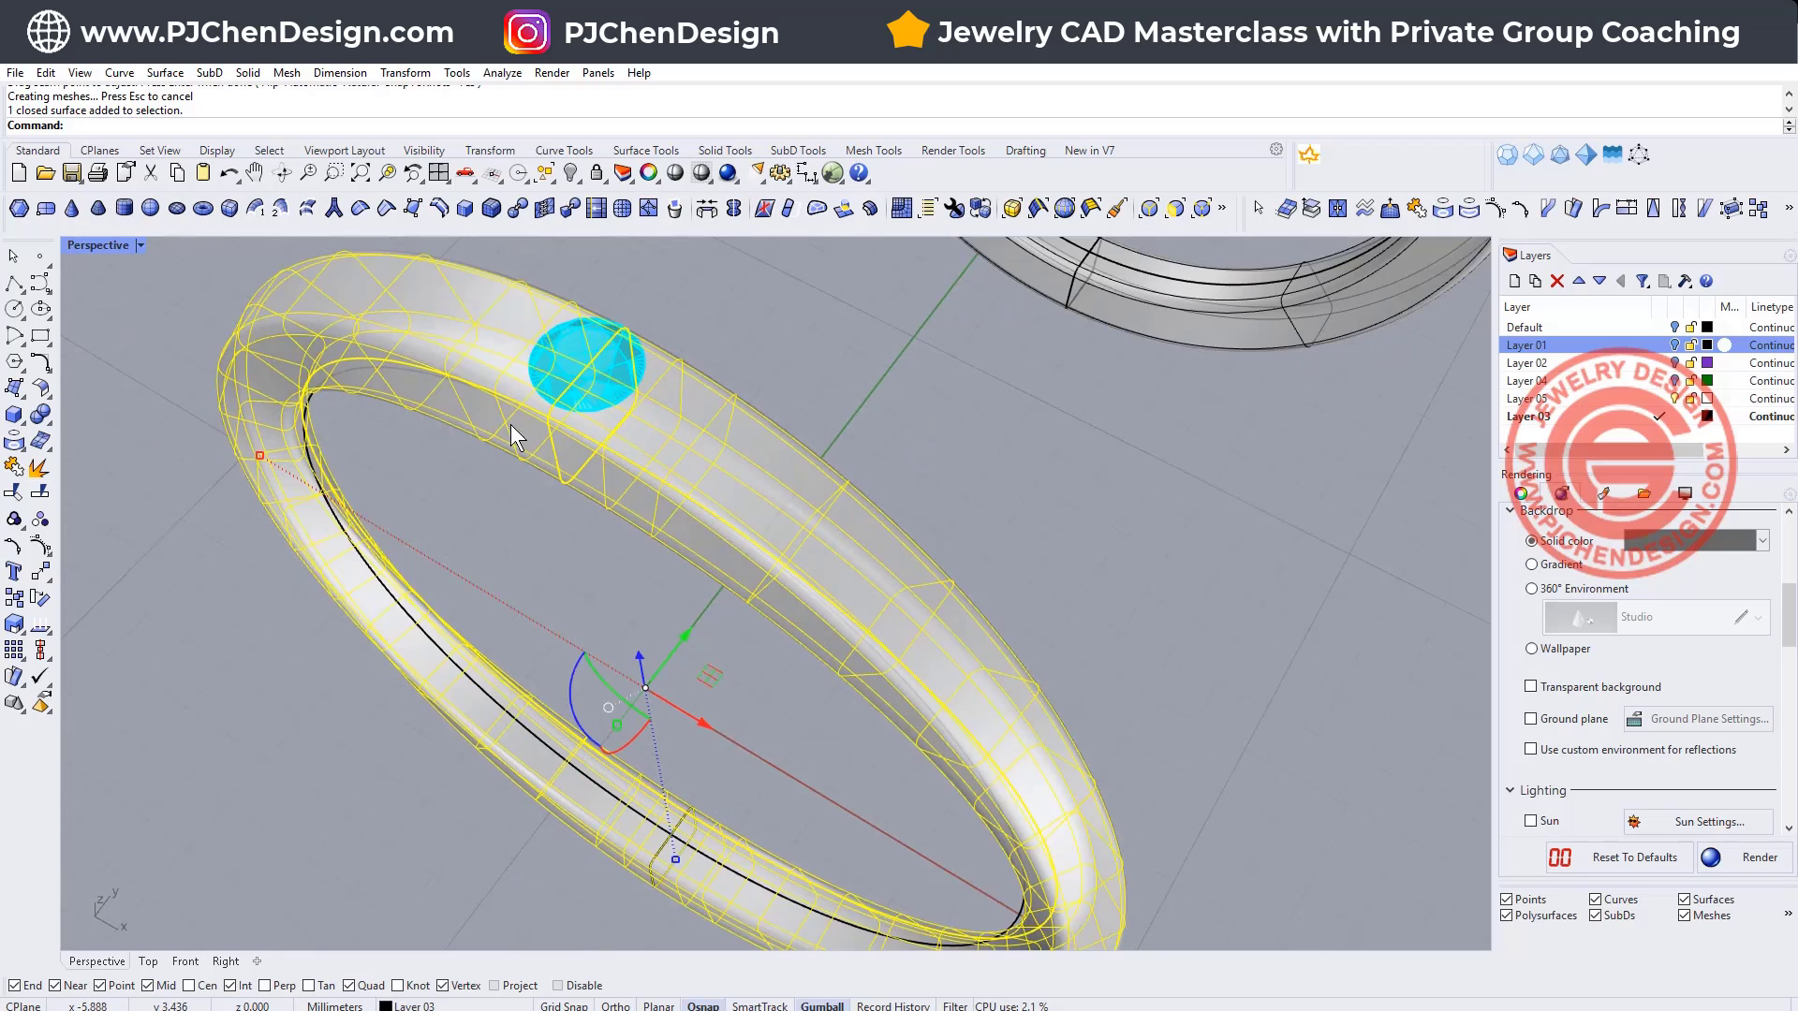
click(523, 589)
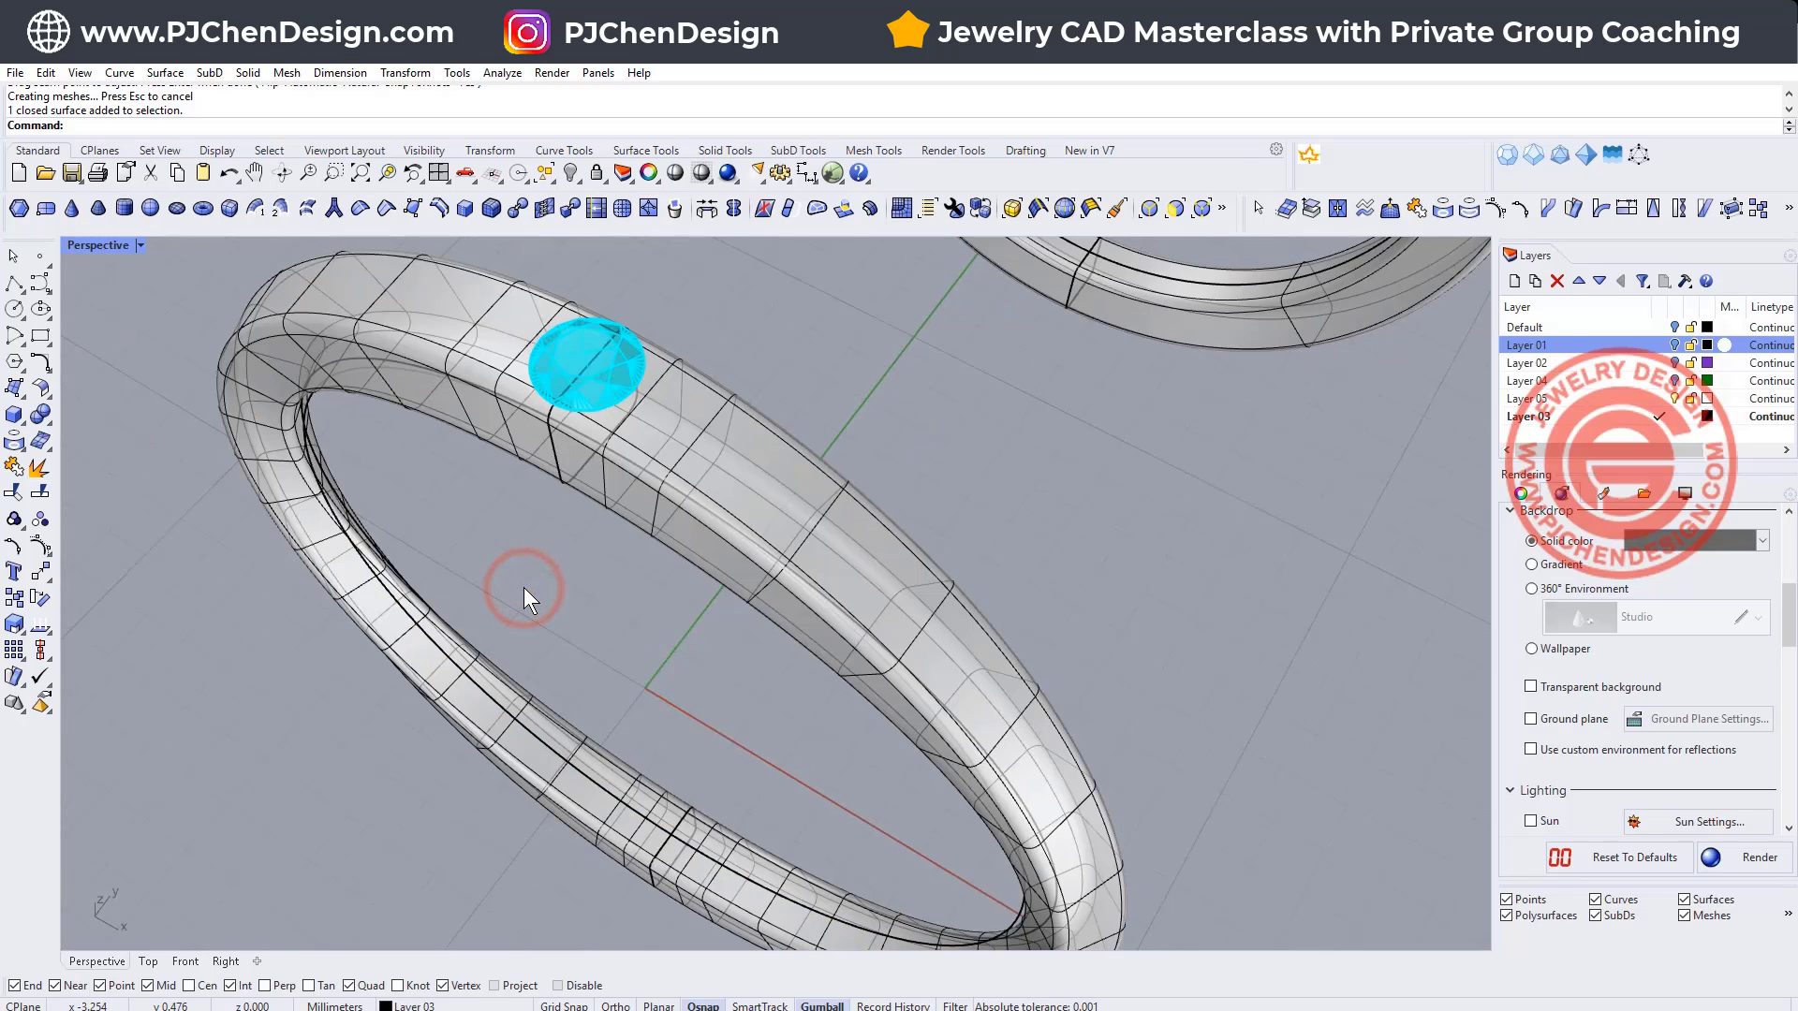
text(Extra)
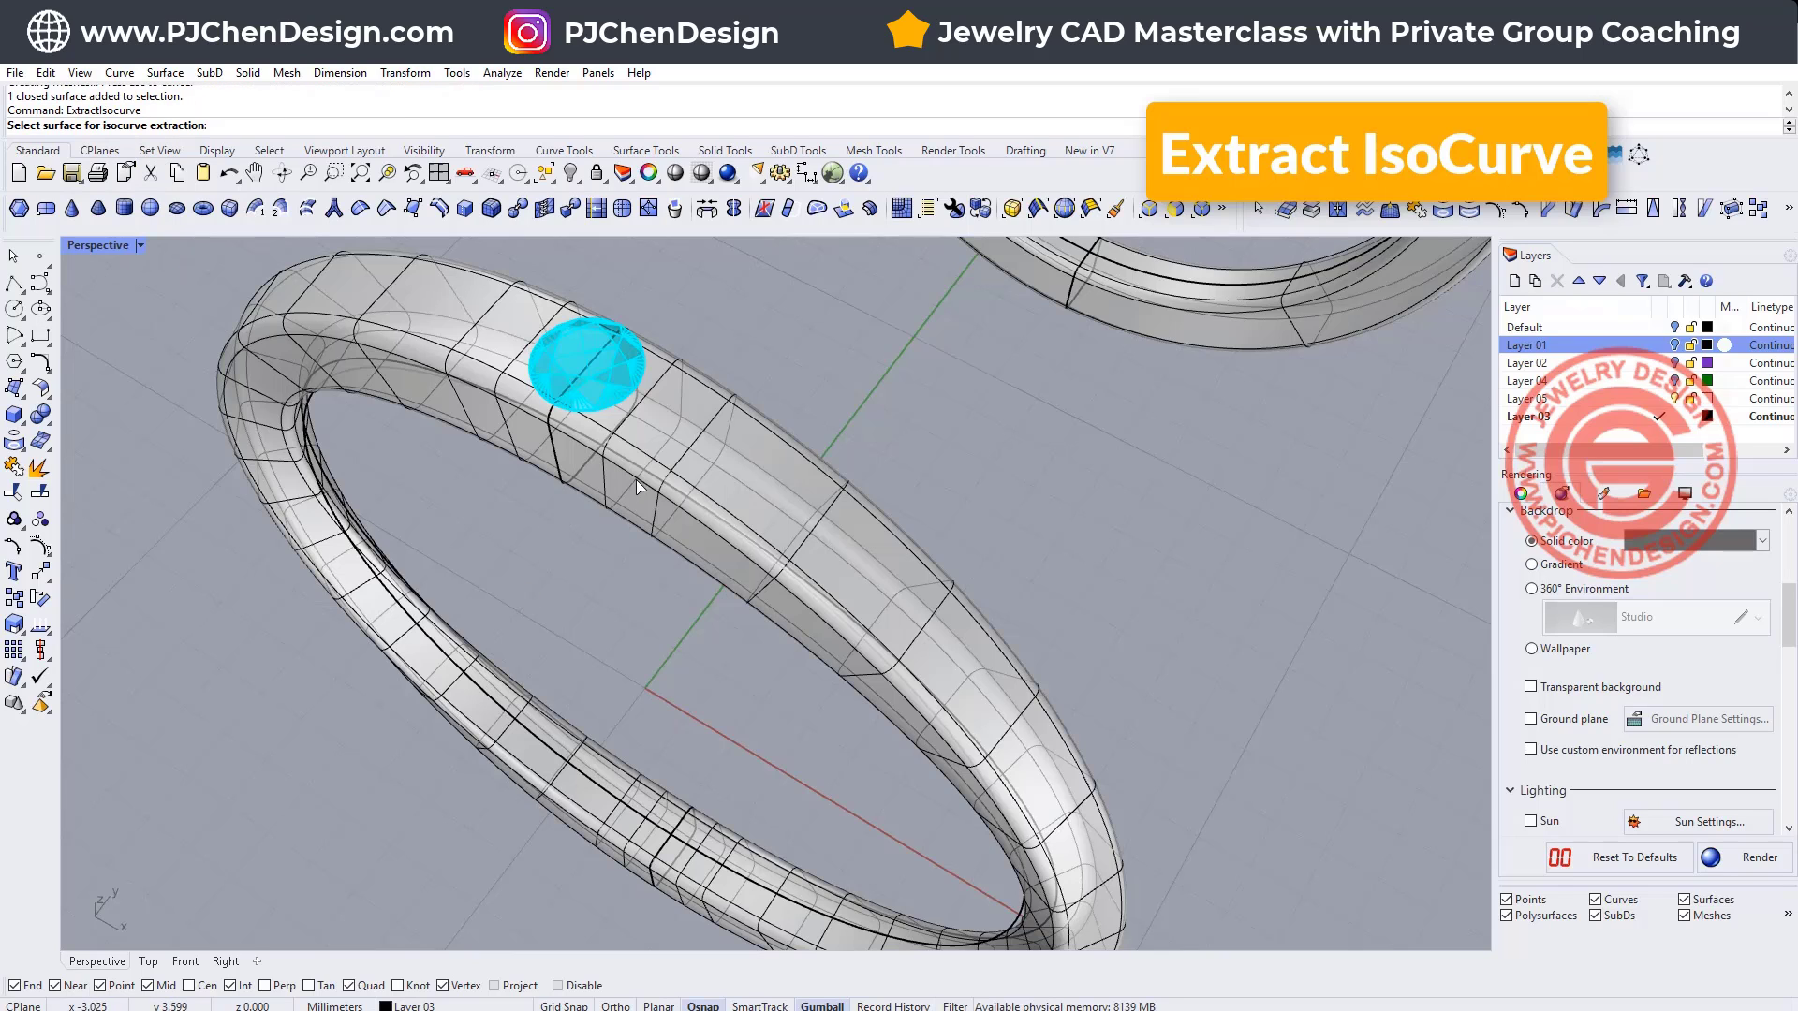
click(699, 429)
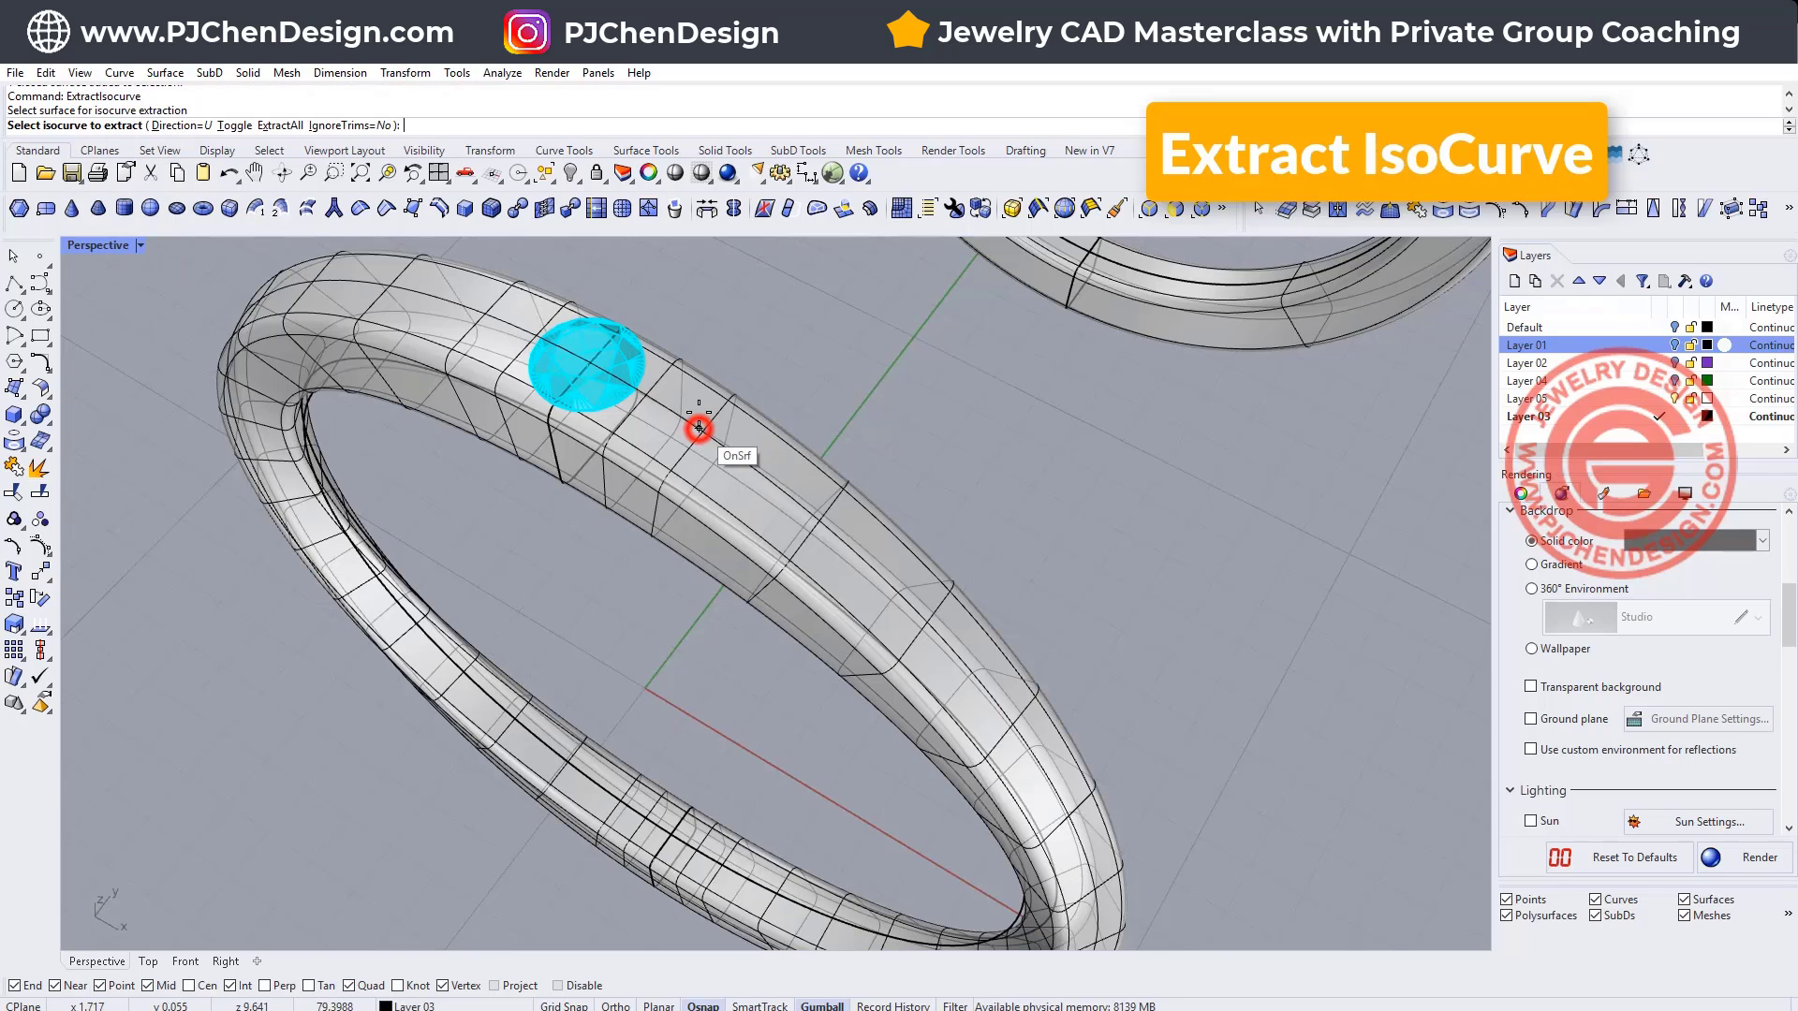
click(586, 370)
key(Return)
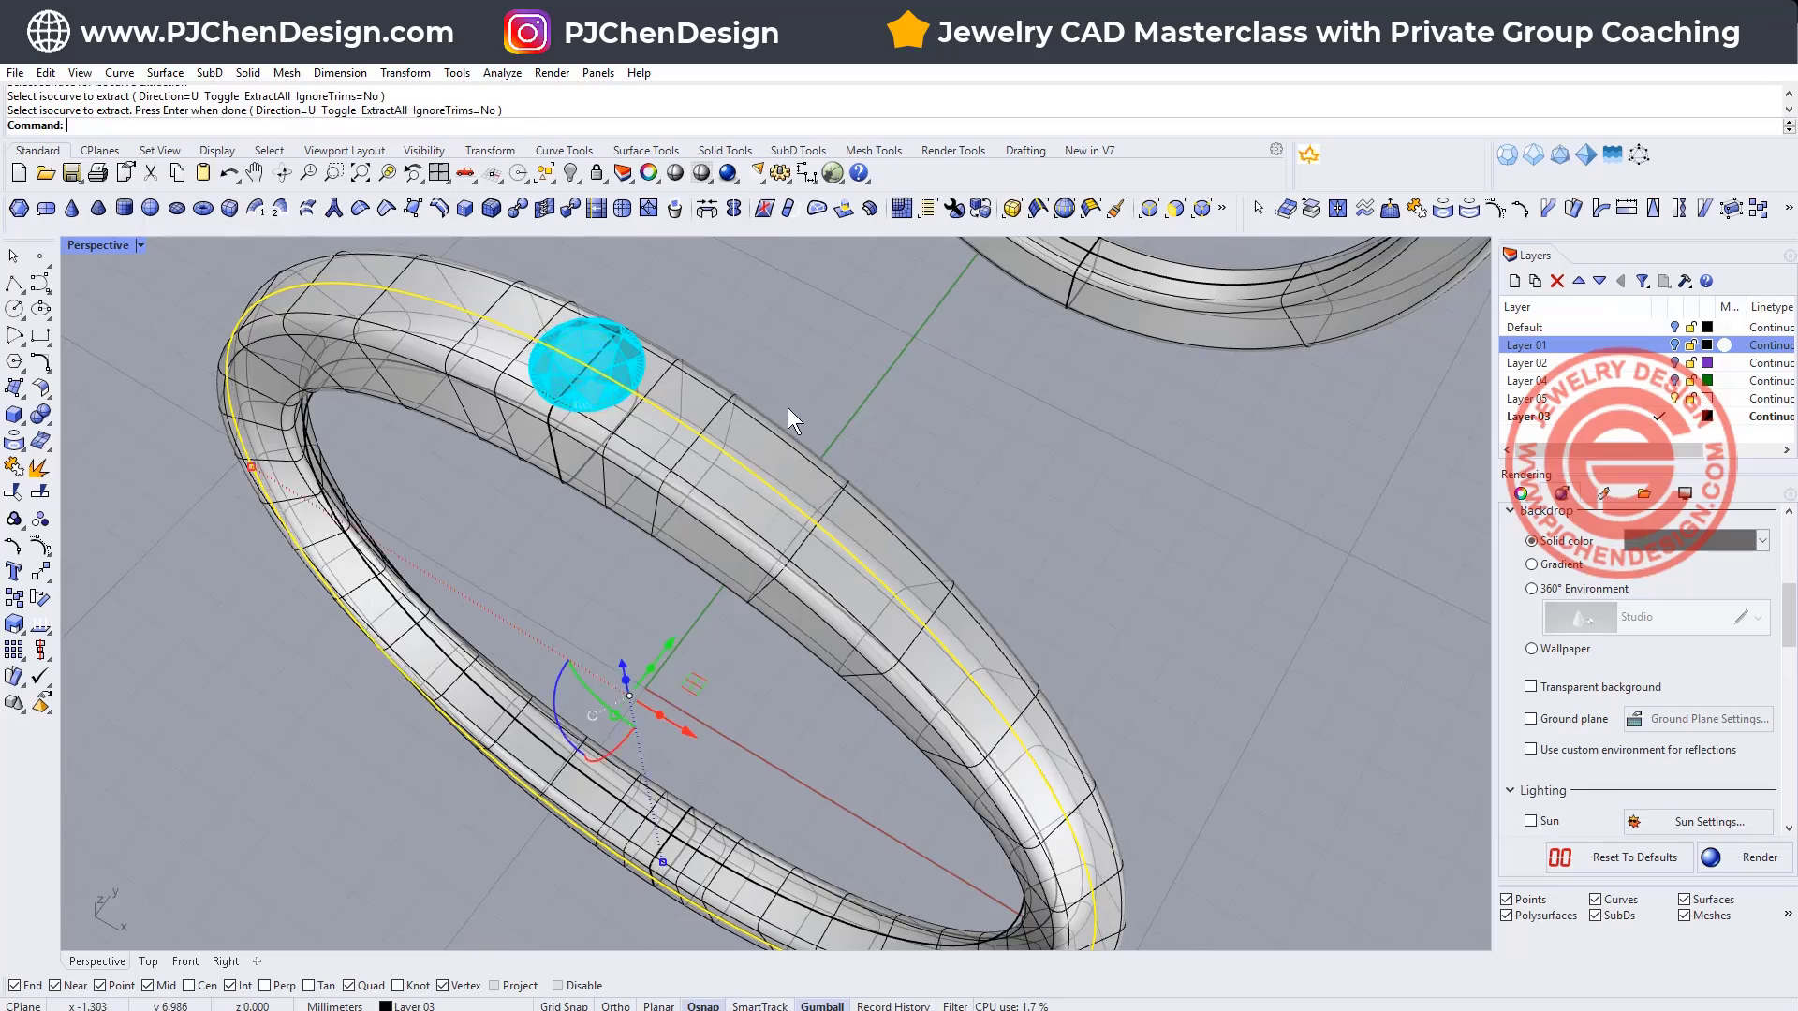
Step: Start an array of the gem along a curve, using the isocurve extracted from the band as the path
right_drag(789, 408, 670, 346)
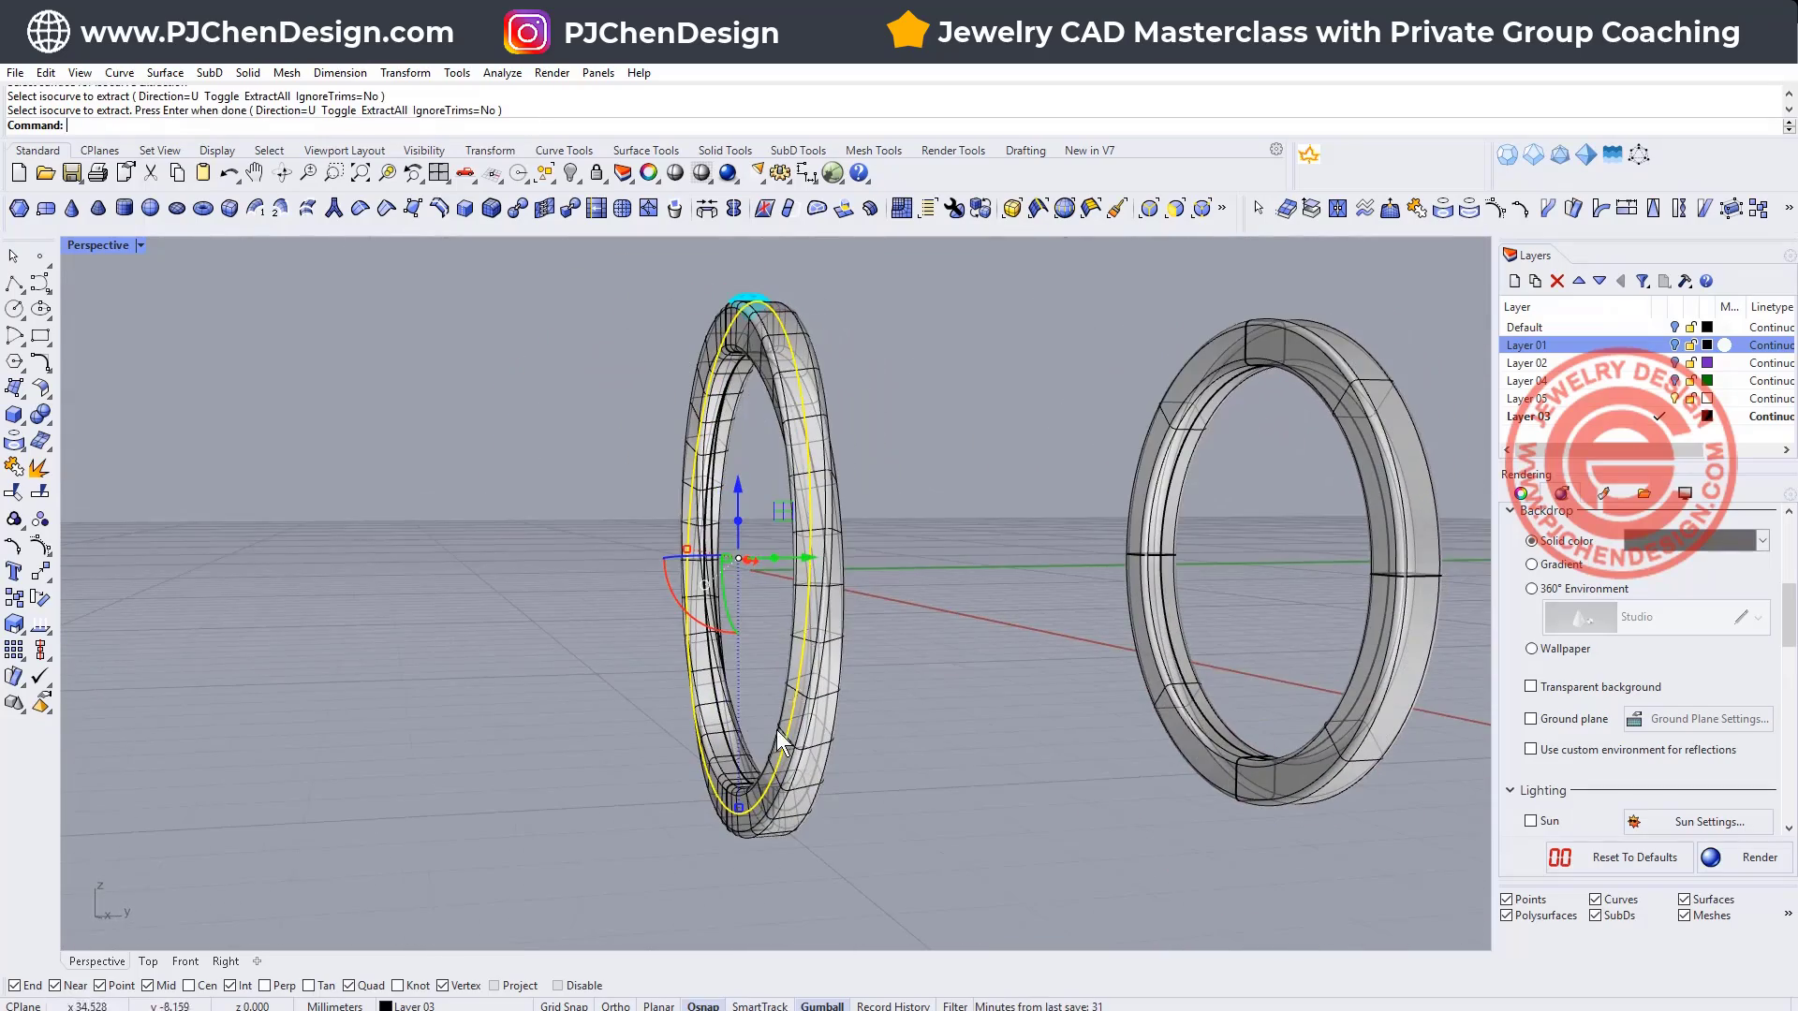
right_drag(767, 749, 702, 482)
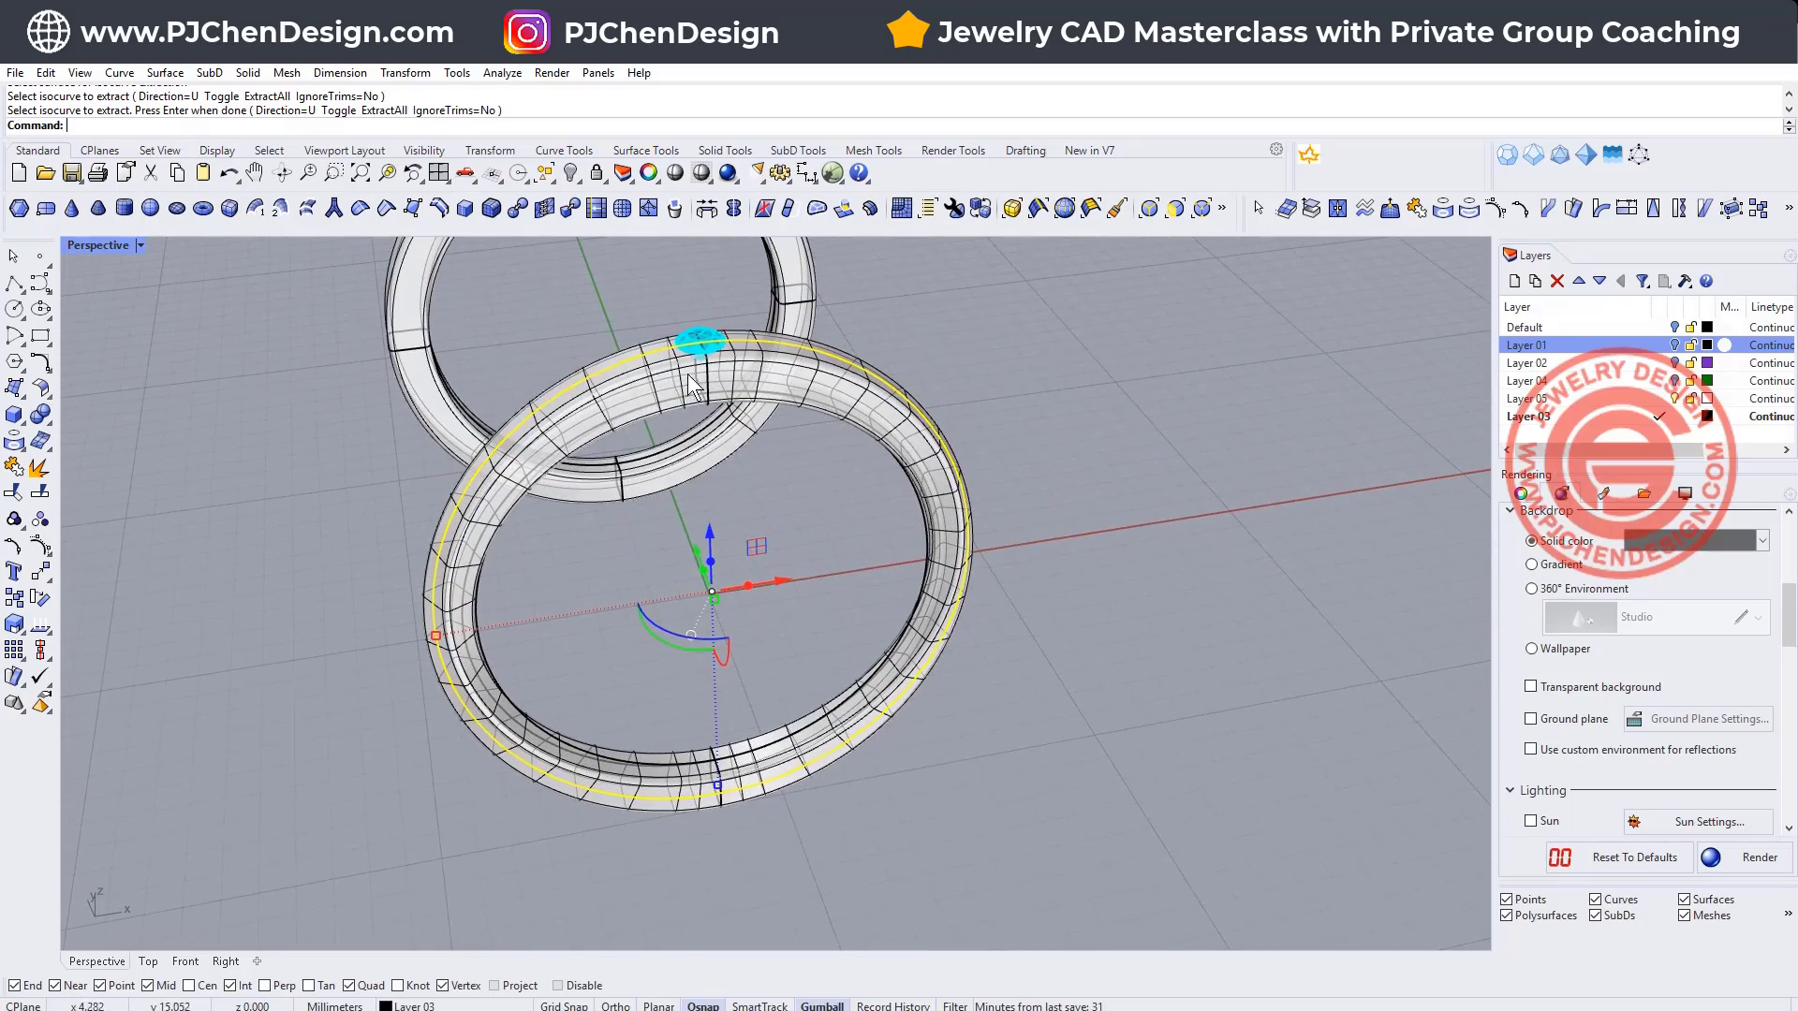
right_drag(811, 448, 755, 460)
click(803, 421)
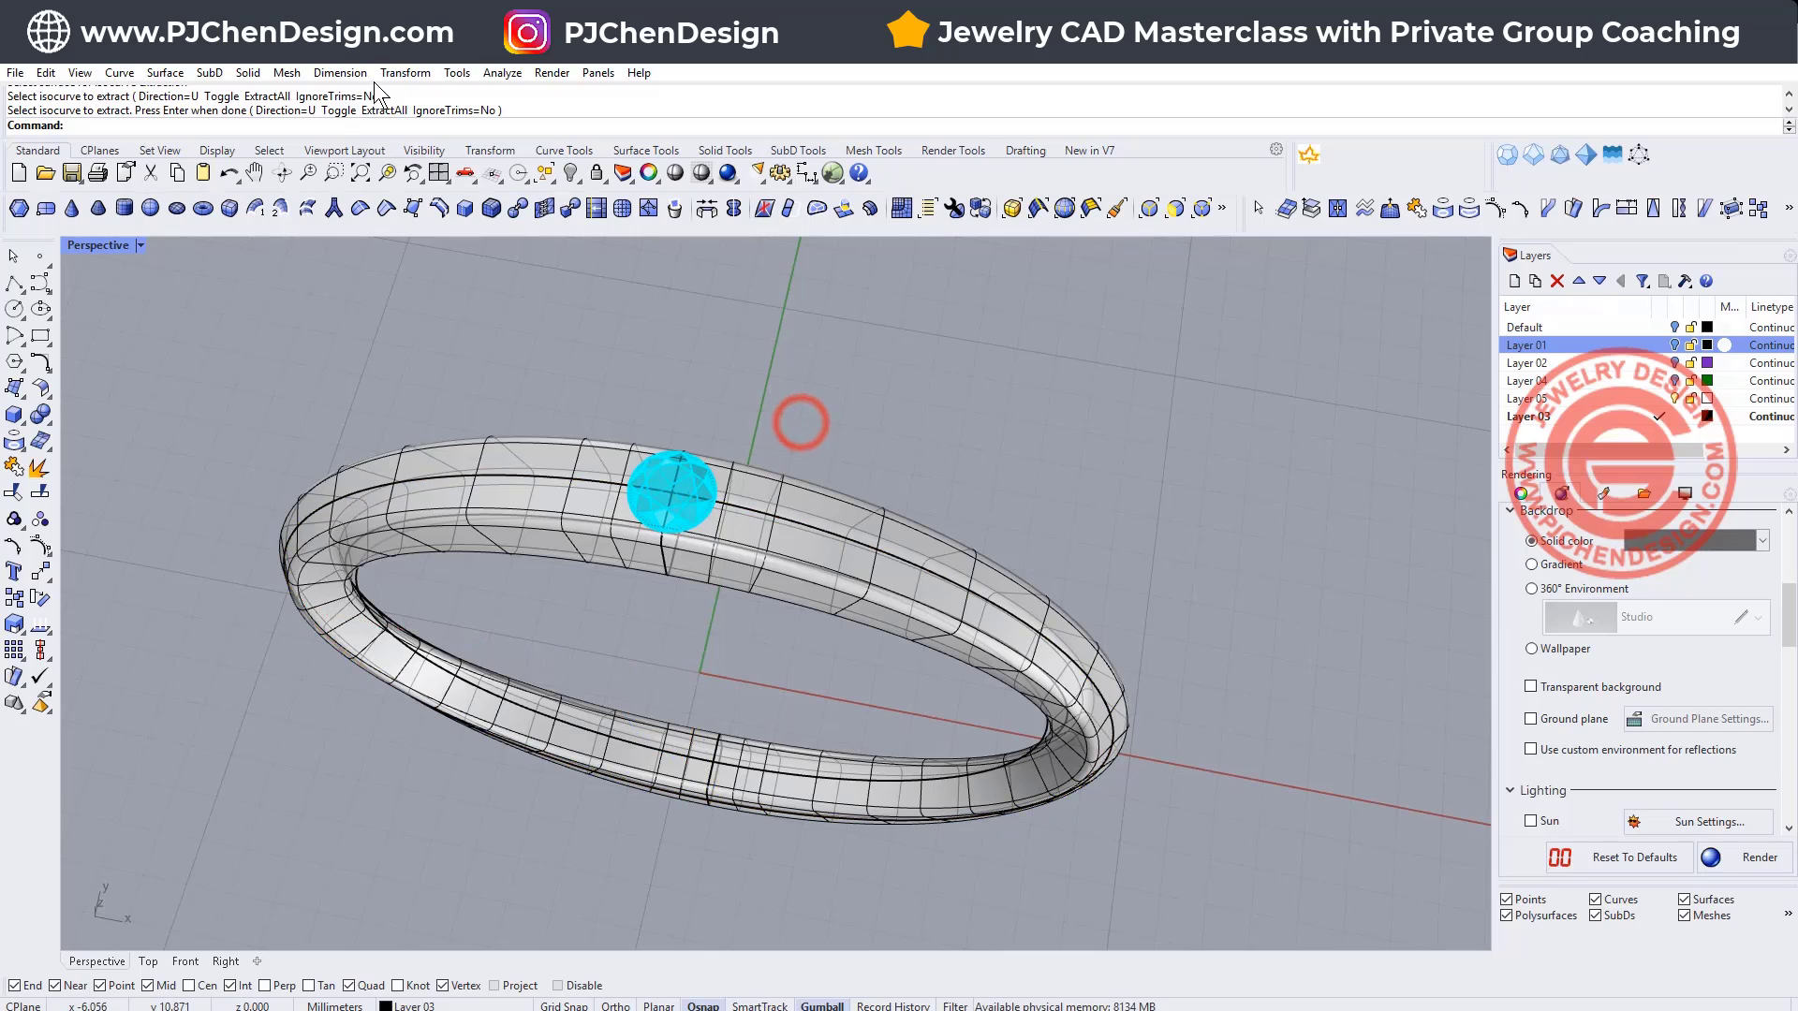
click(409, 75)
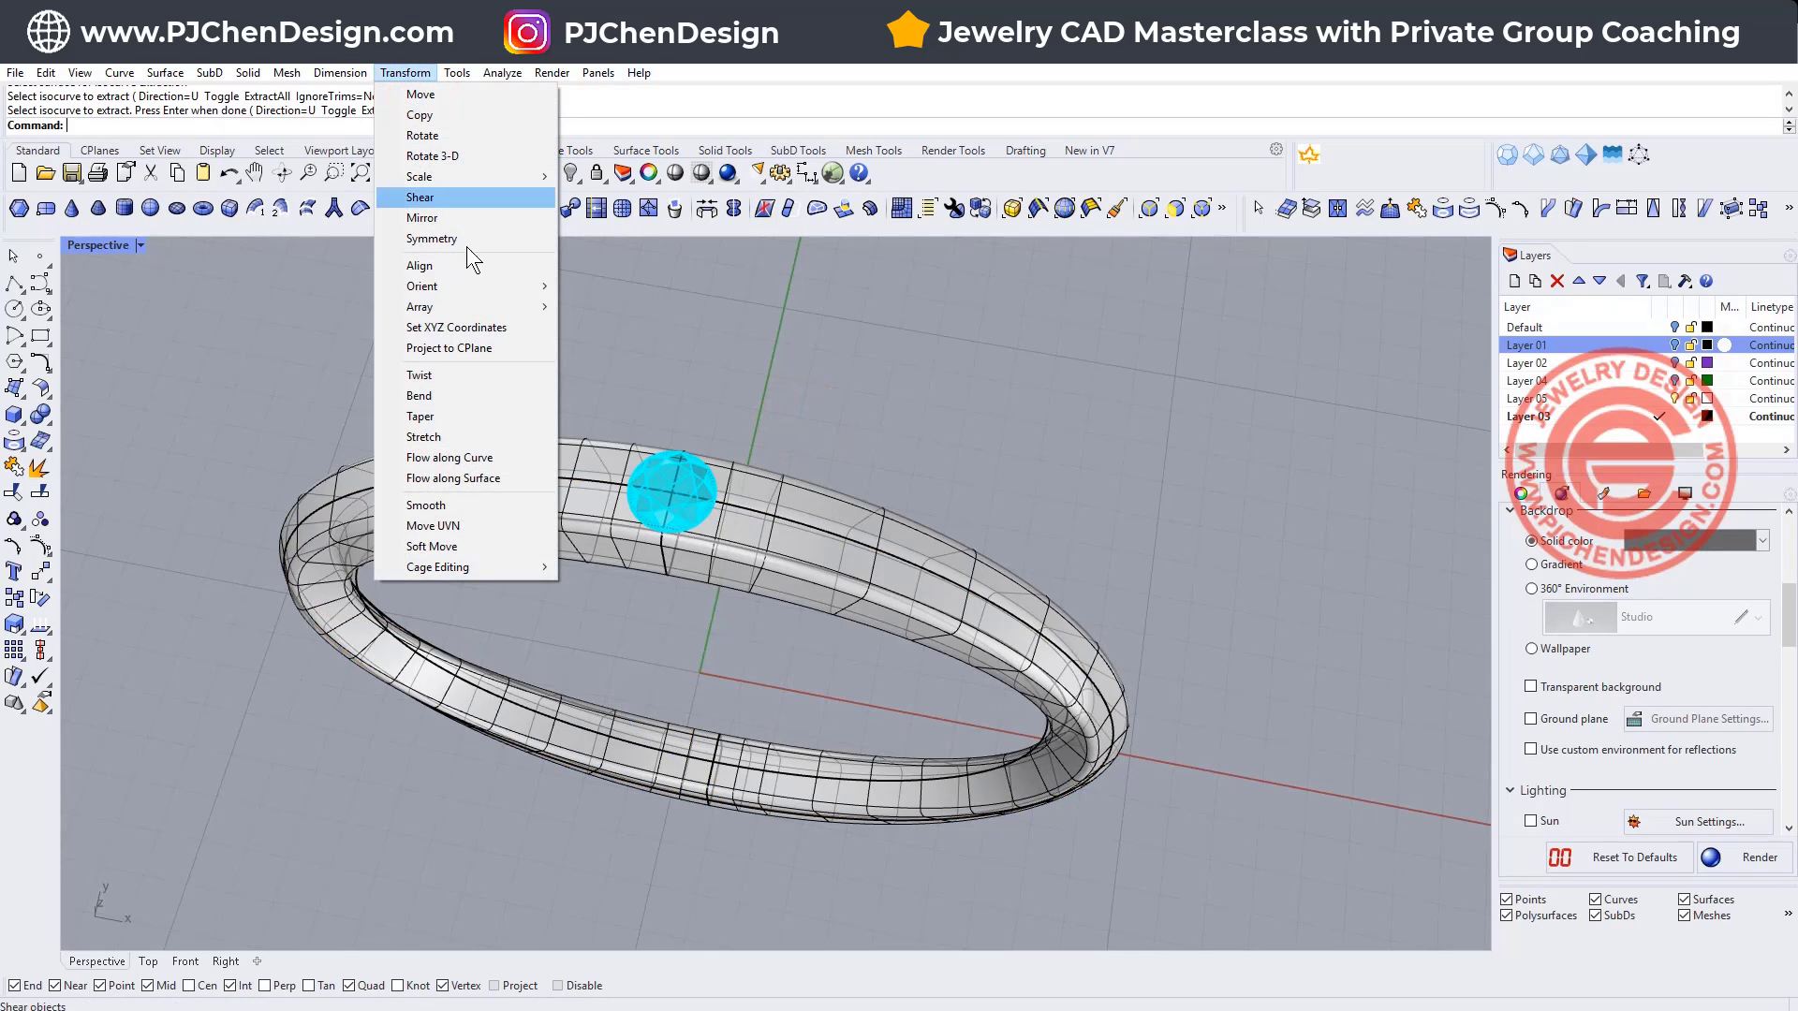
mouse_move(503, 309)
click(646, 371)
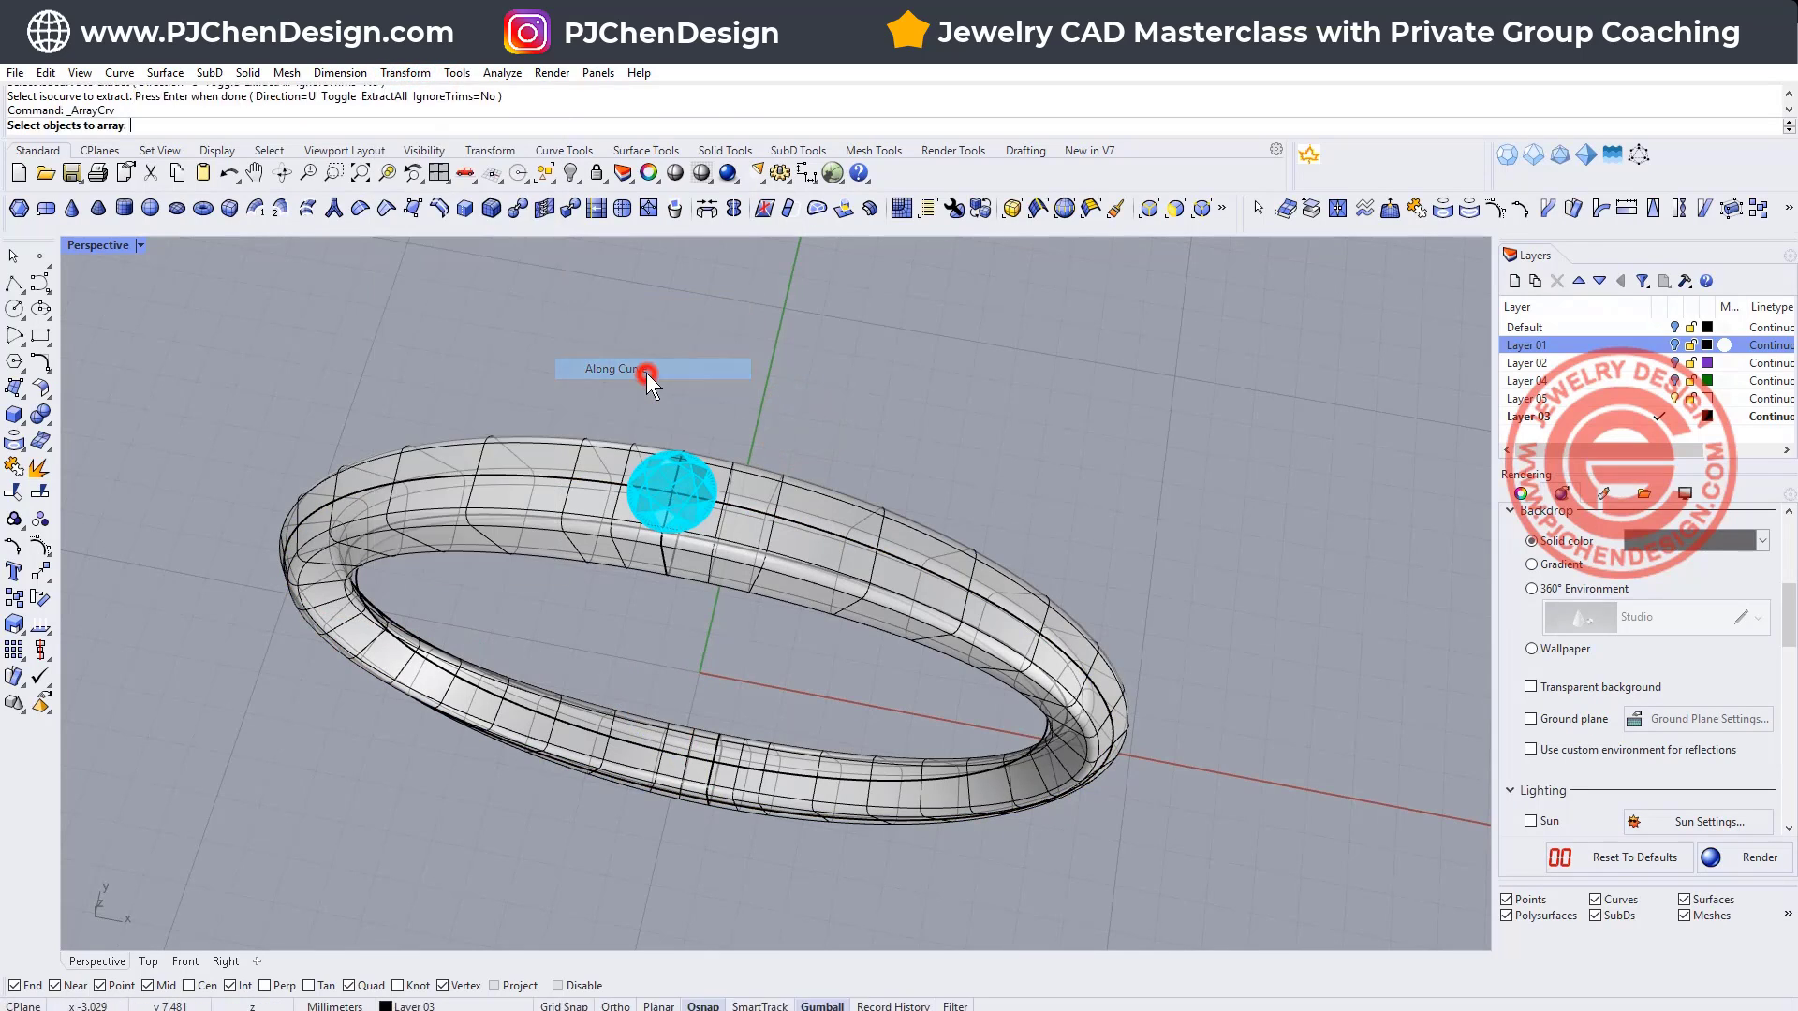
click(713, 493)
right_click(716, 478)
click(731, 507)
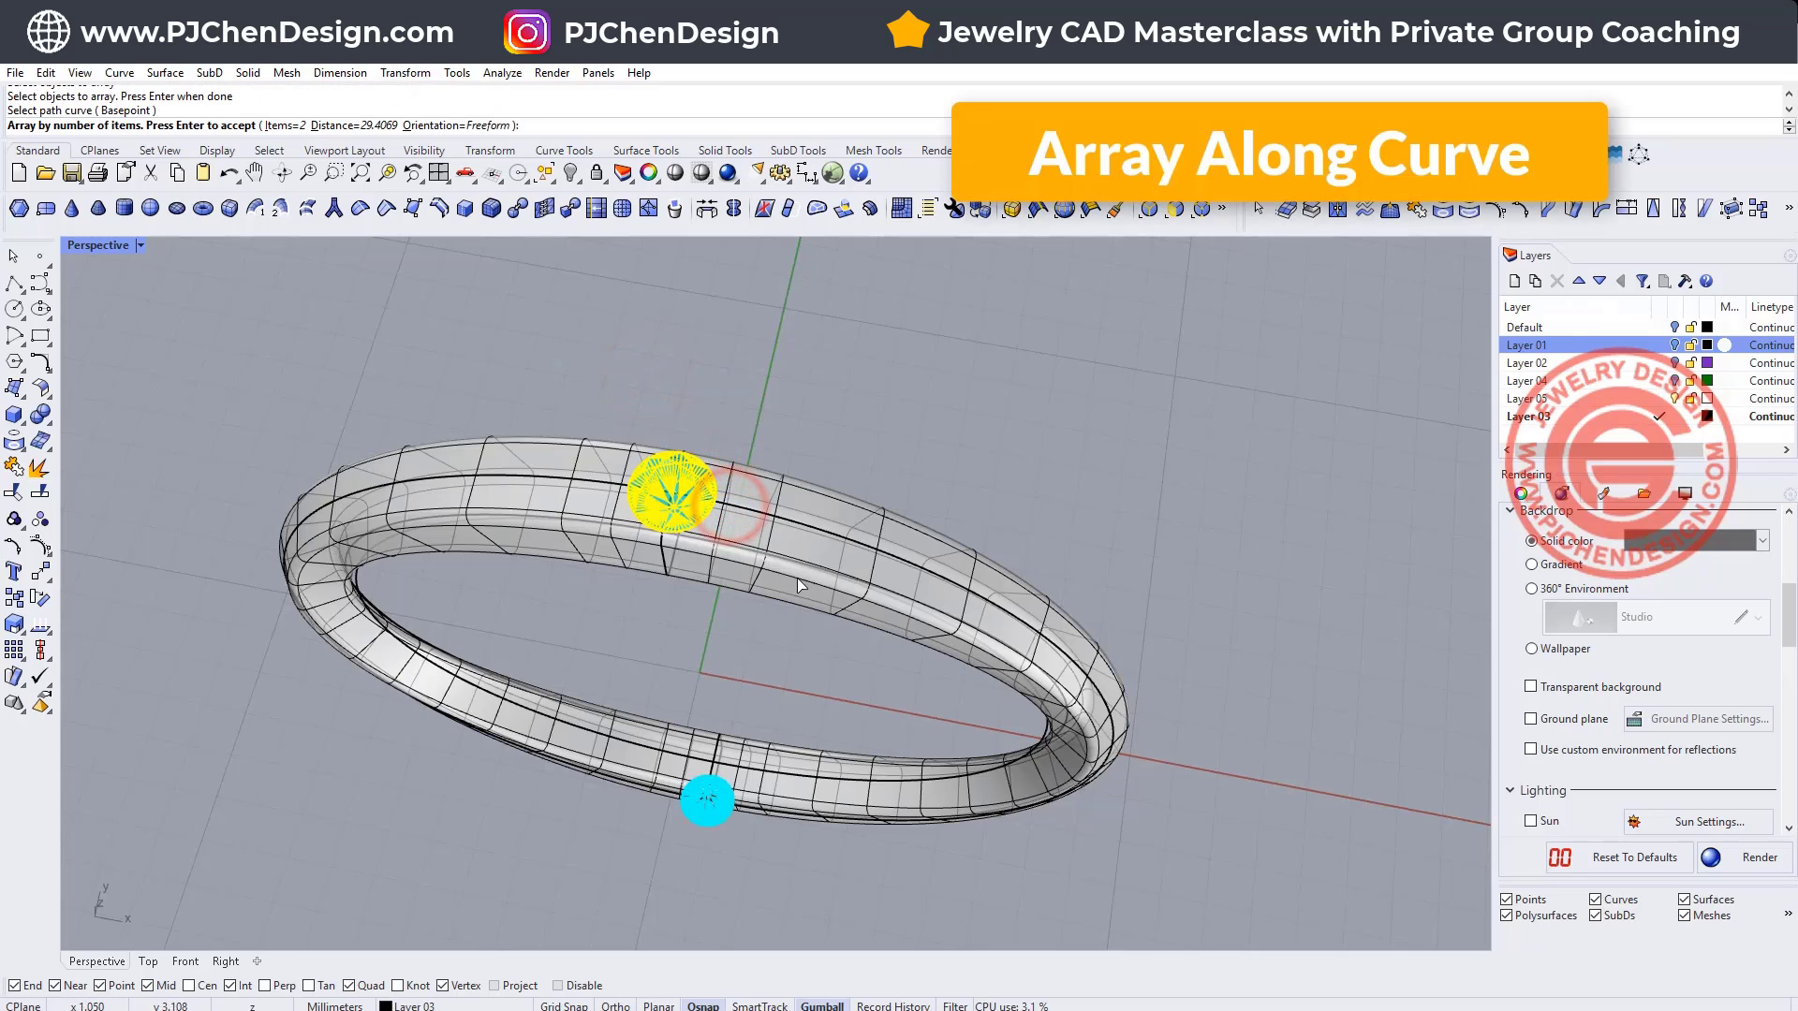
Step: Change the curve array's orientation from Freeform to Roadlike and check the gem copy on the lower part of the band
right_drag(730, 507, 851, 487)
scroll(847, 485, down, 7)
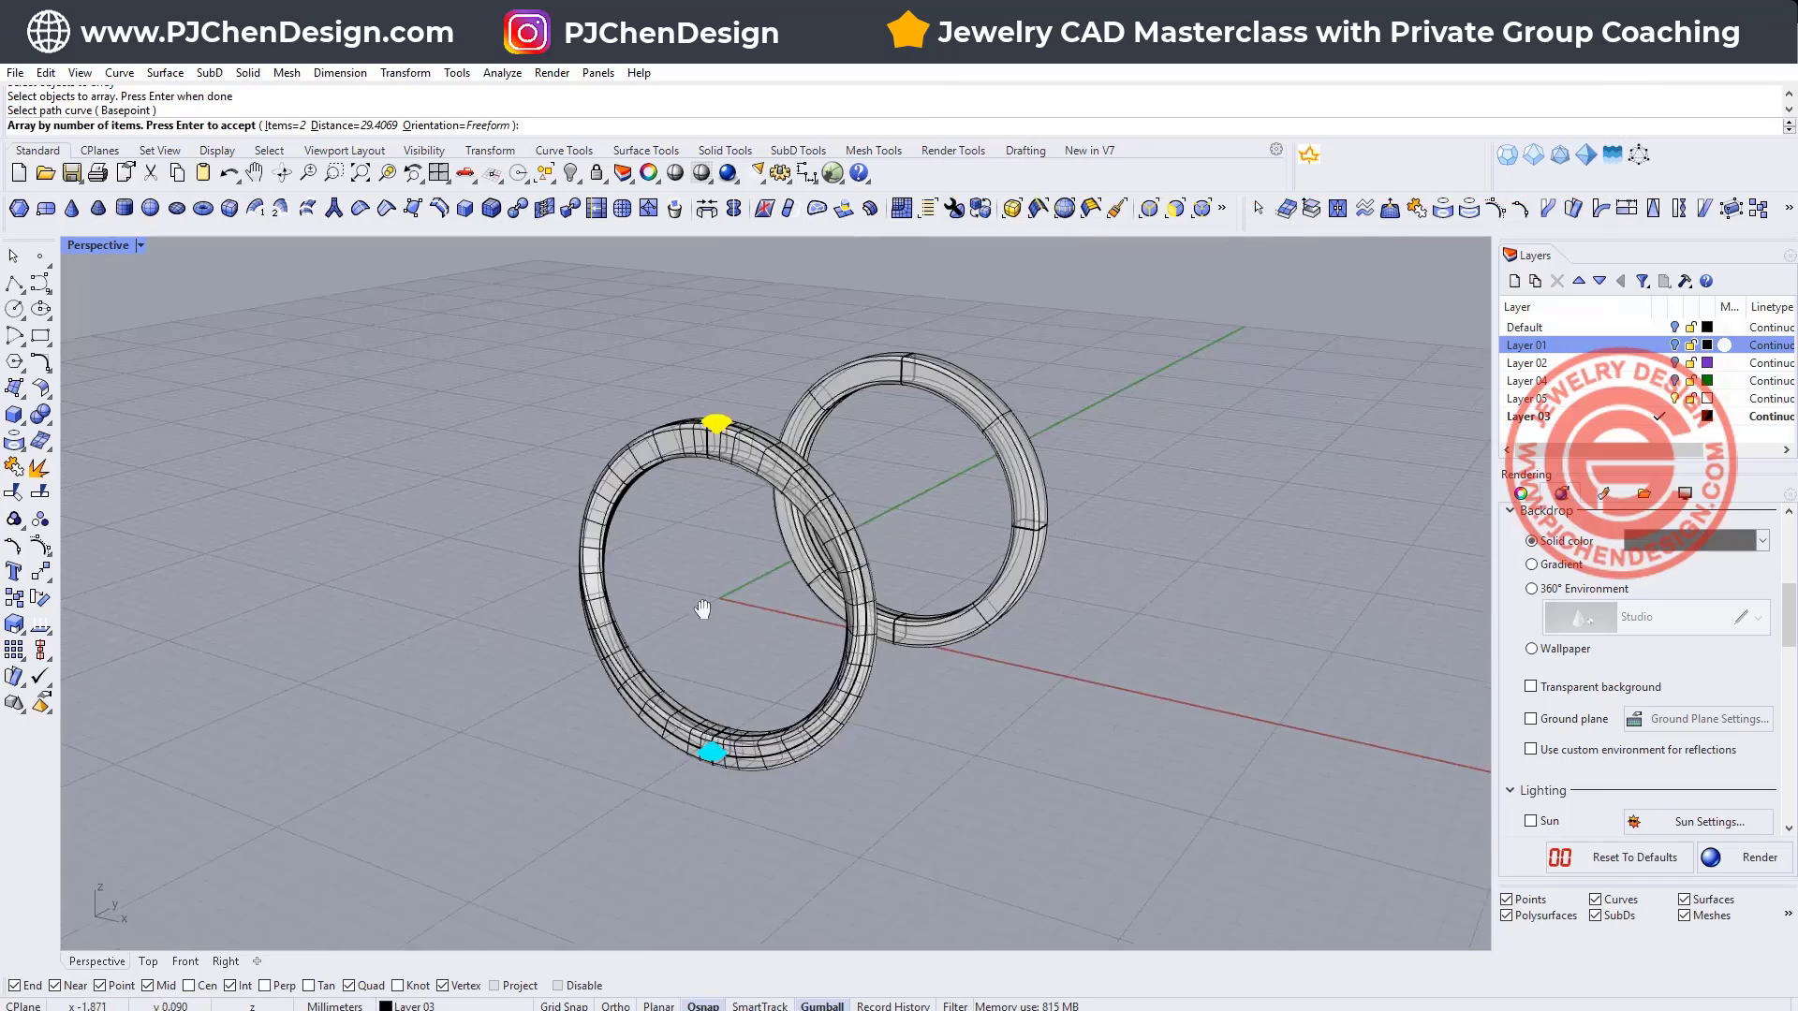
scroll(588, 838, up, 6)
right_drag(590, 833, 765, 548)
scroll(840, 676, down, 2)
click(473, 126)
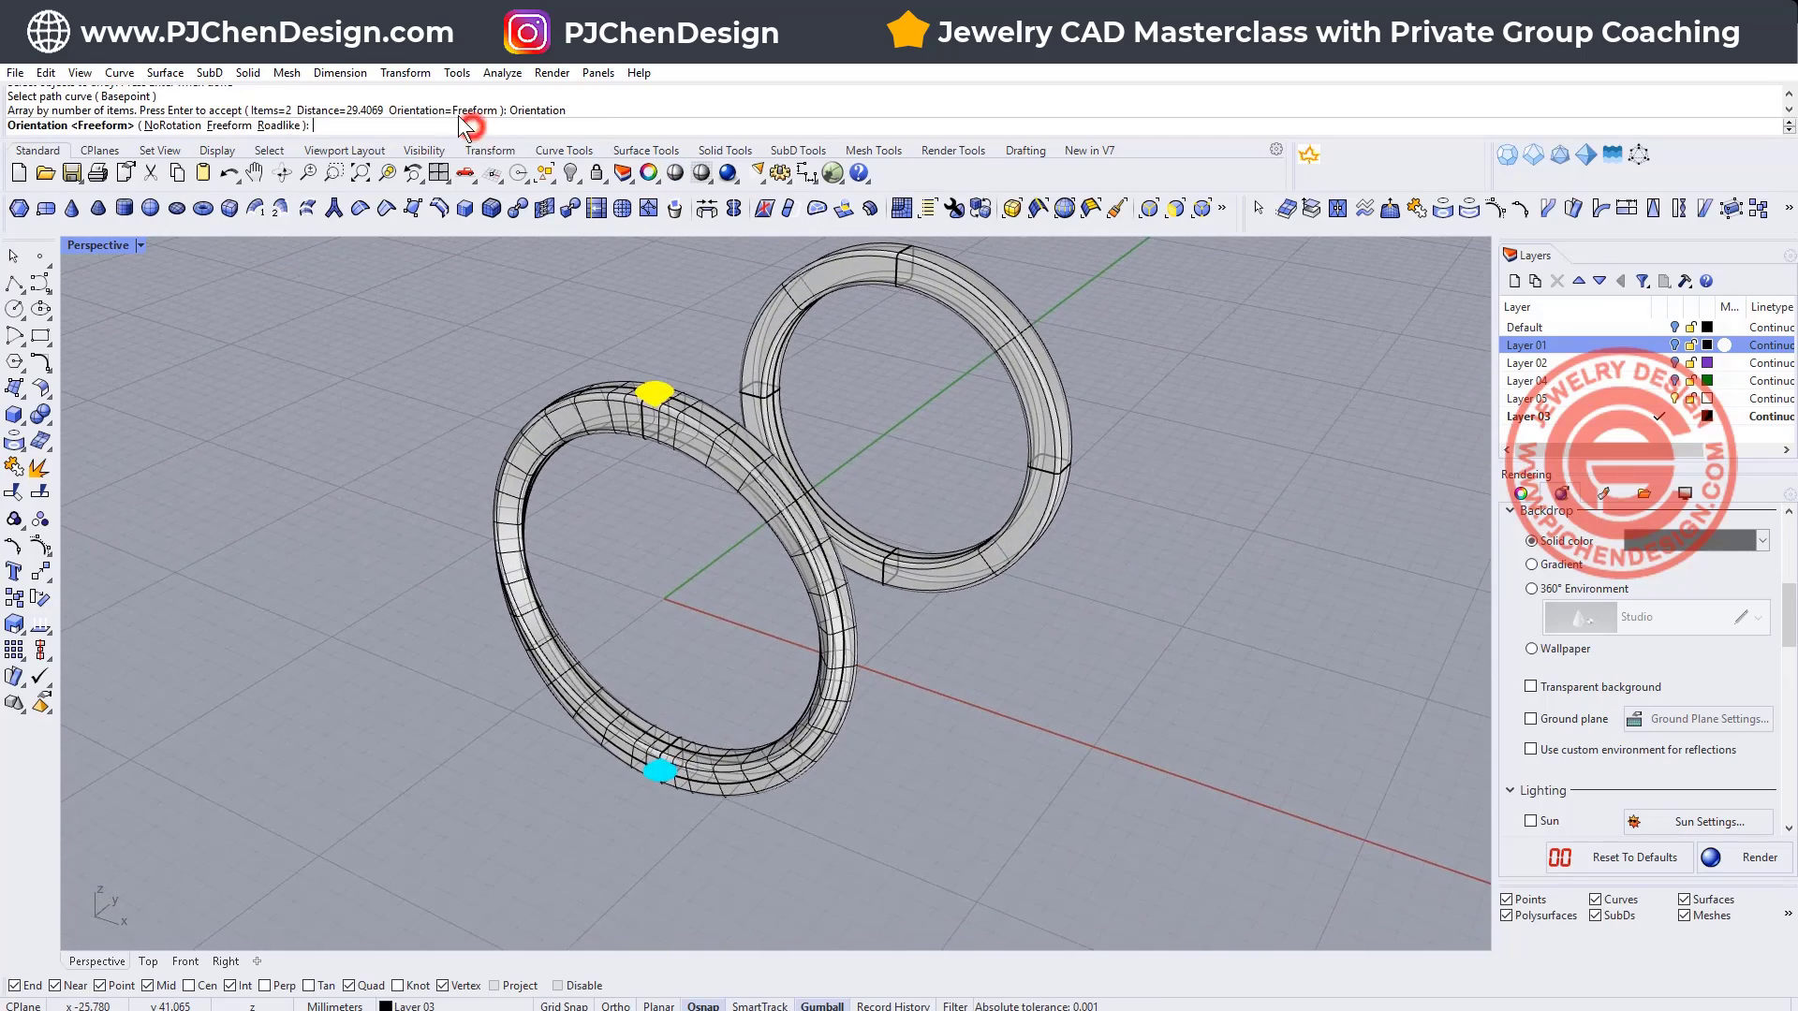
click(273, 126)
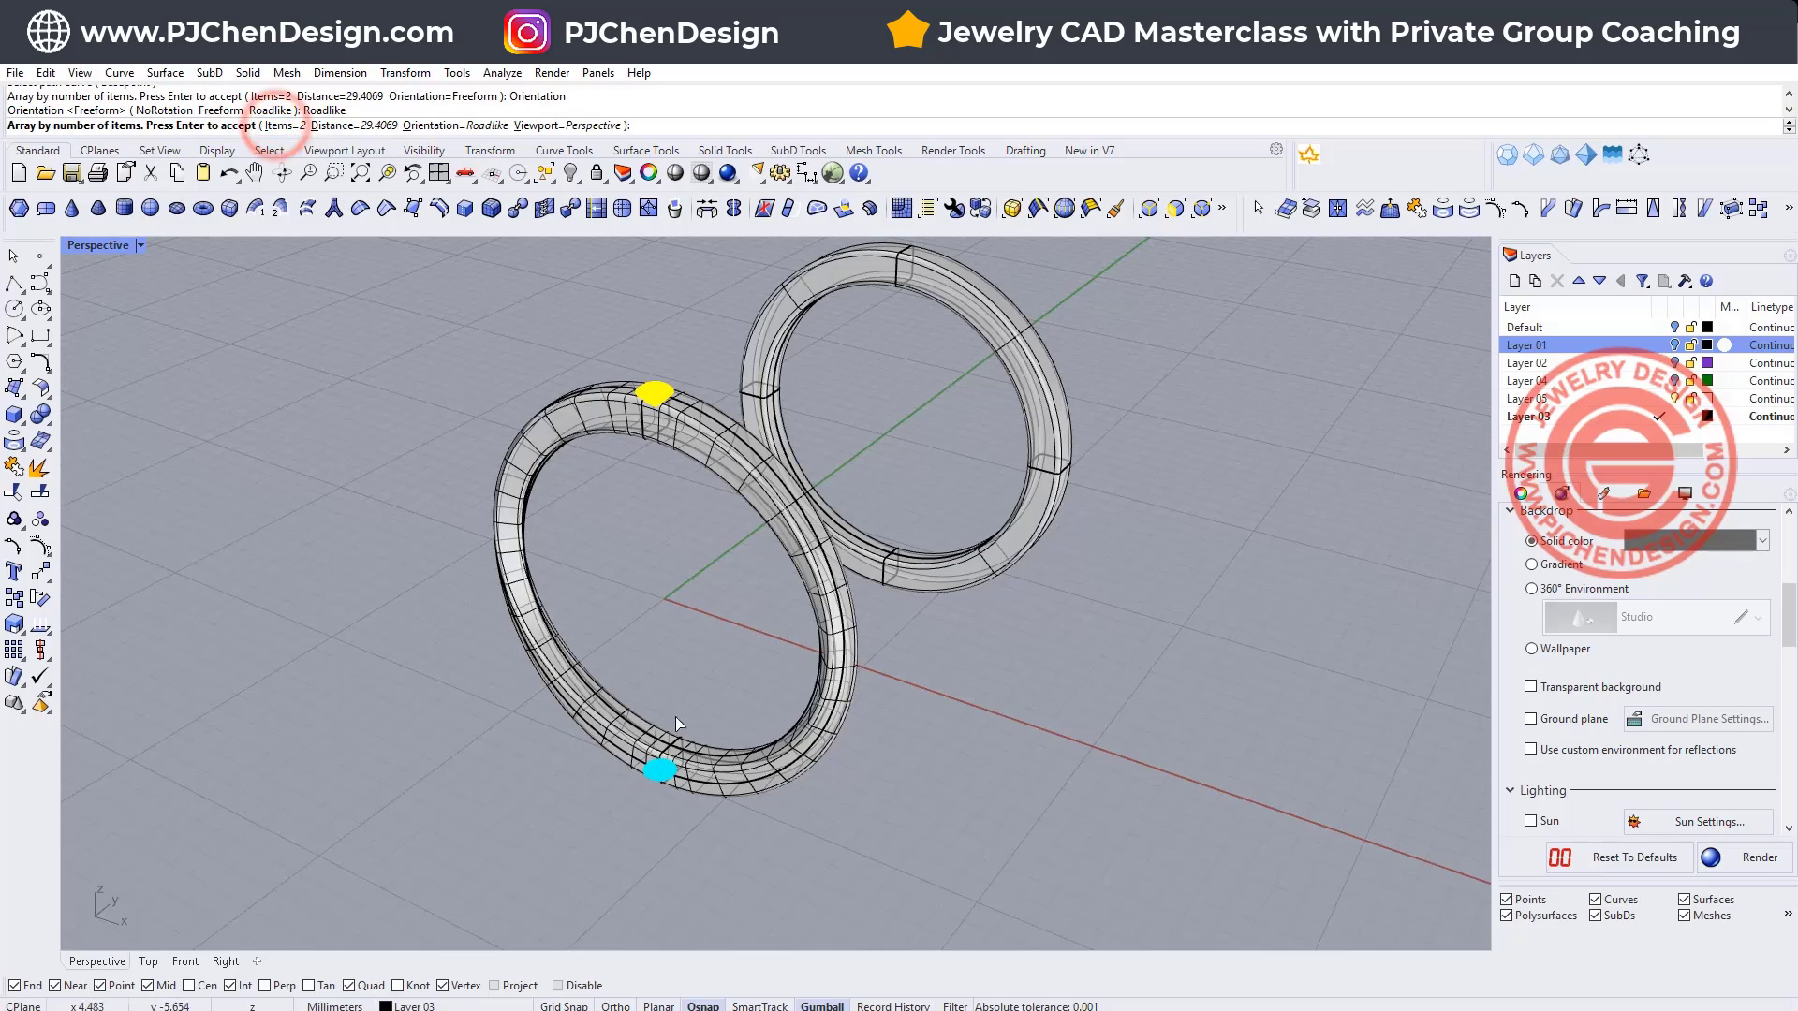
scroll(662, 761, up, 7)
right_drag(661, 769, 700, 704)
scroll(700, 705, down, 8)
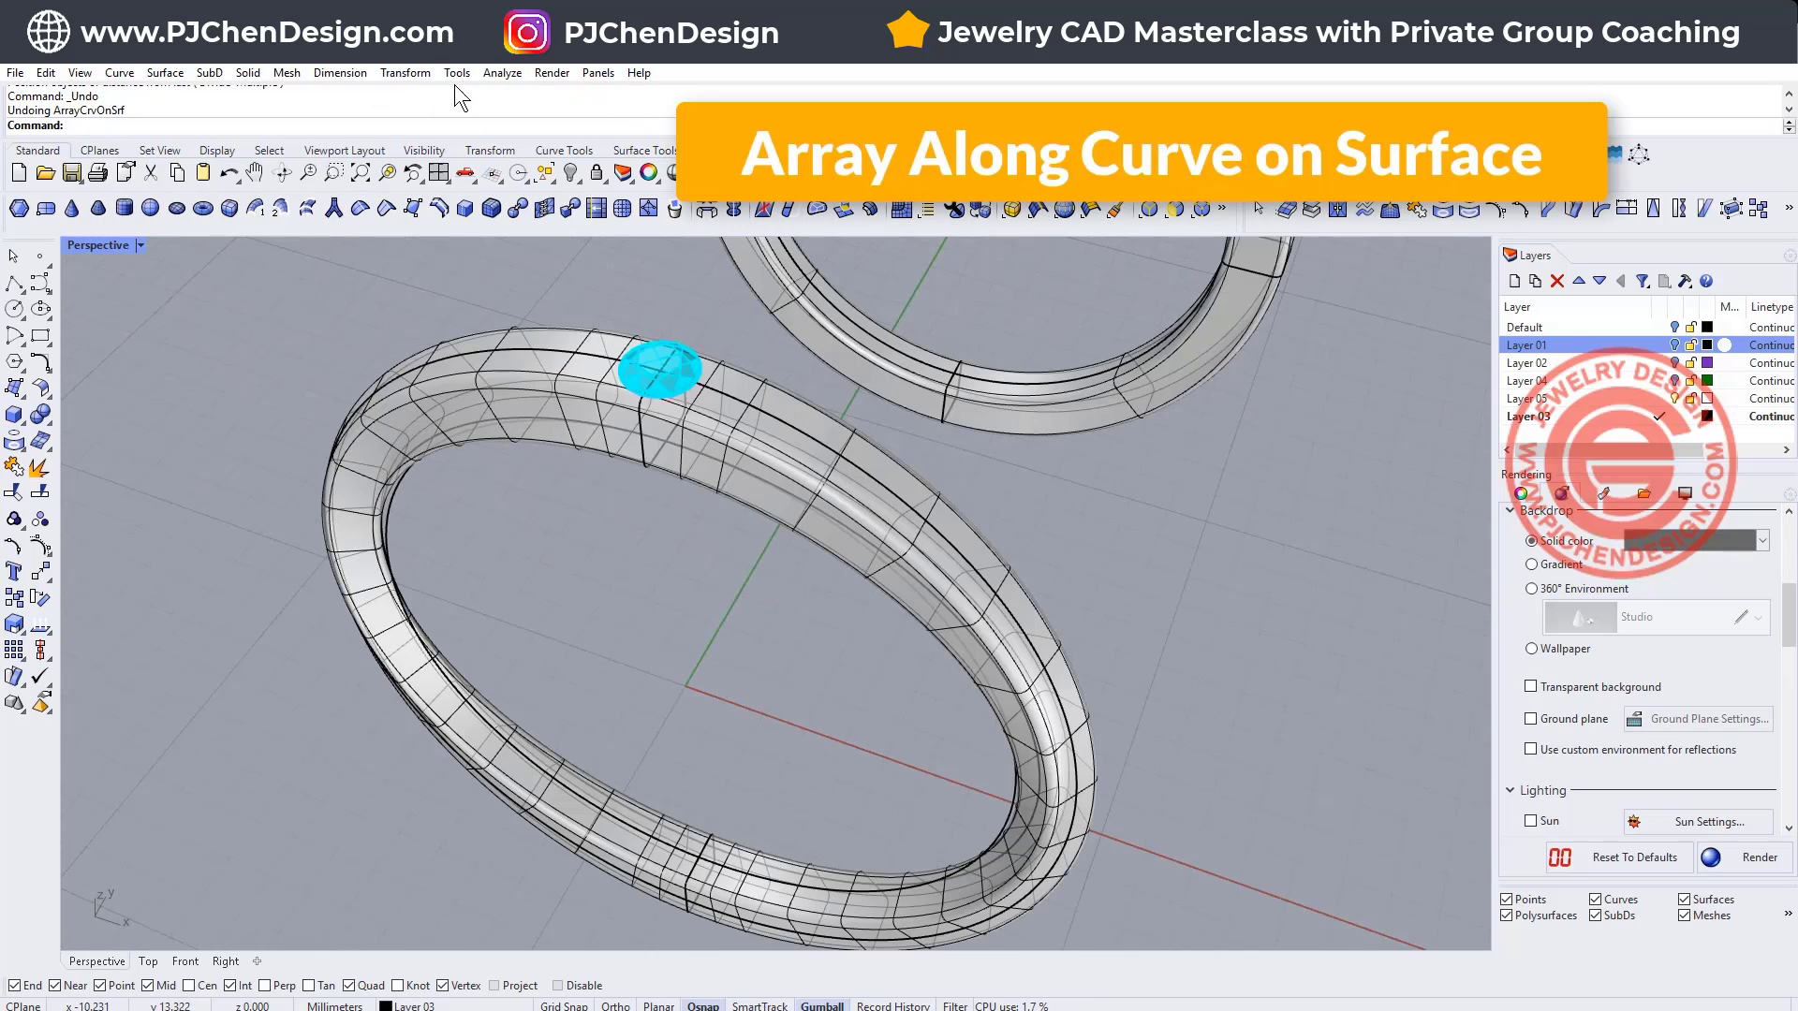
Step: Start Array Along Curve on Surface for the gem, with its center as base point, the isocurve as curve and the band as surface
click(405, 72)
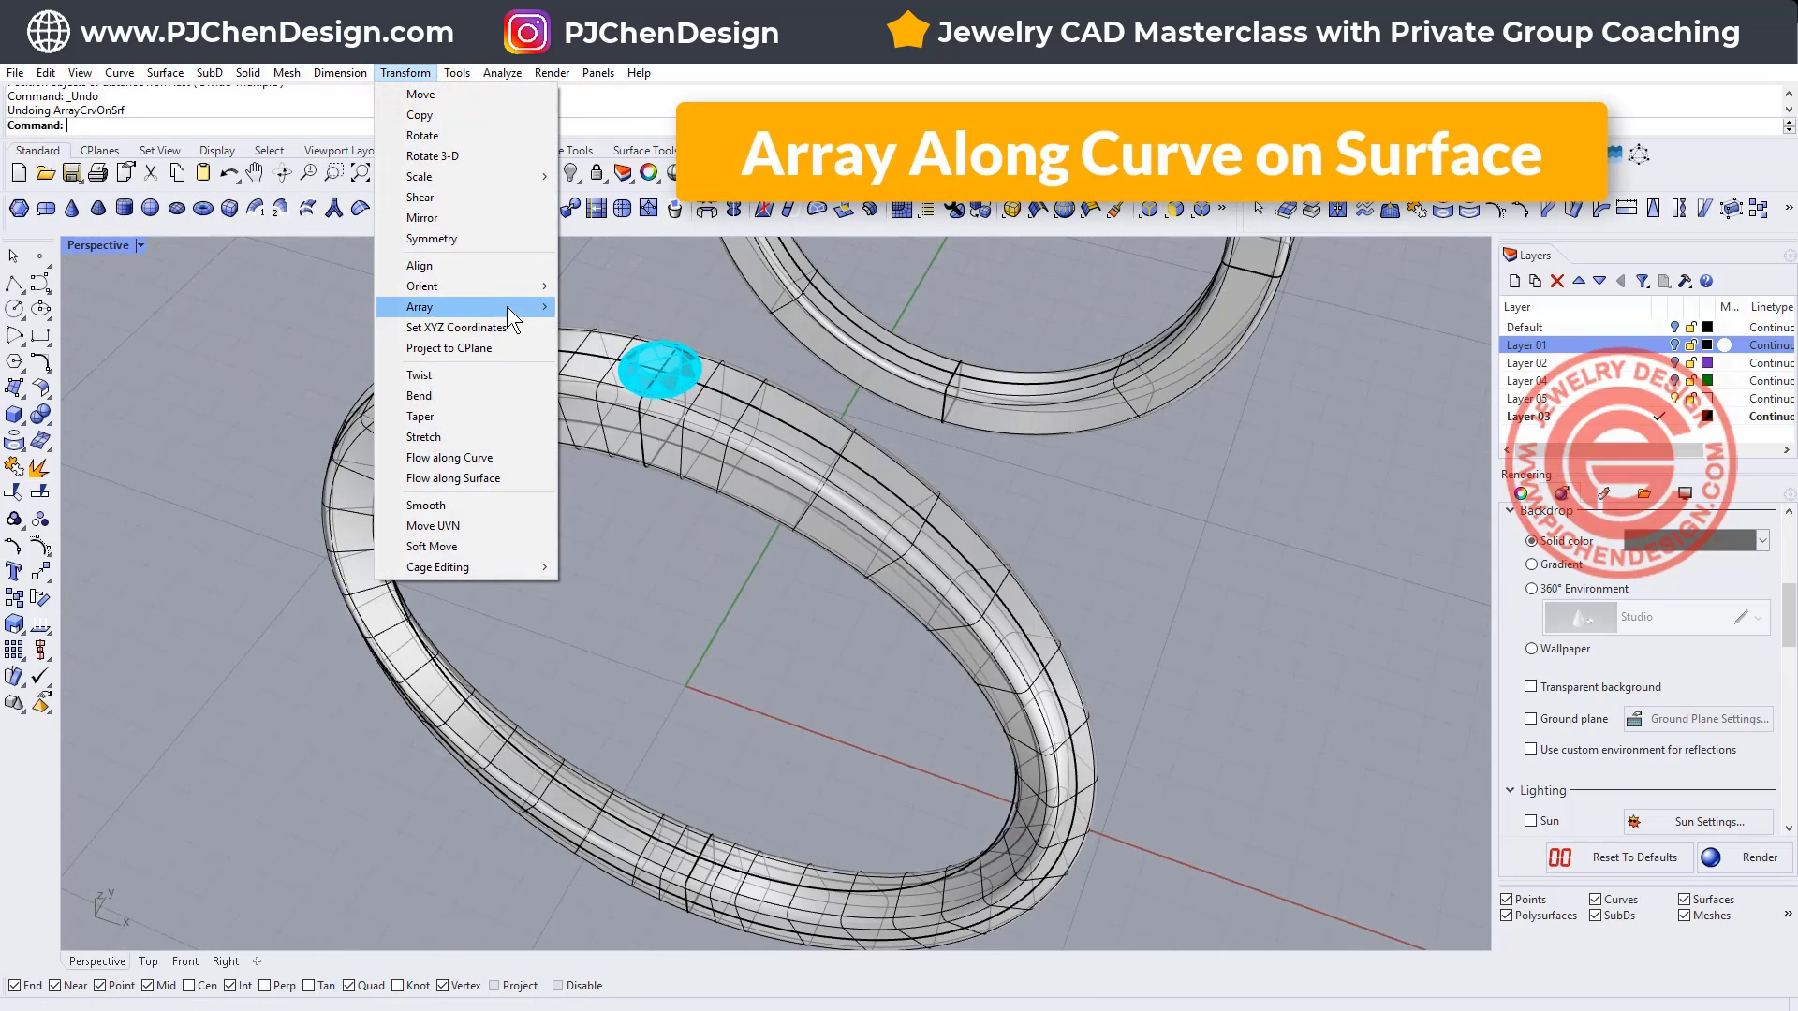
mouse_move(508, 311)
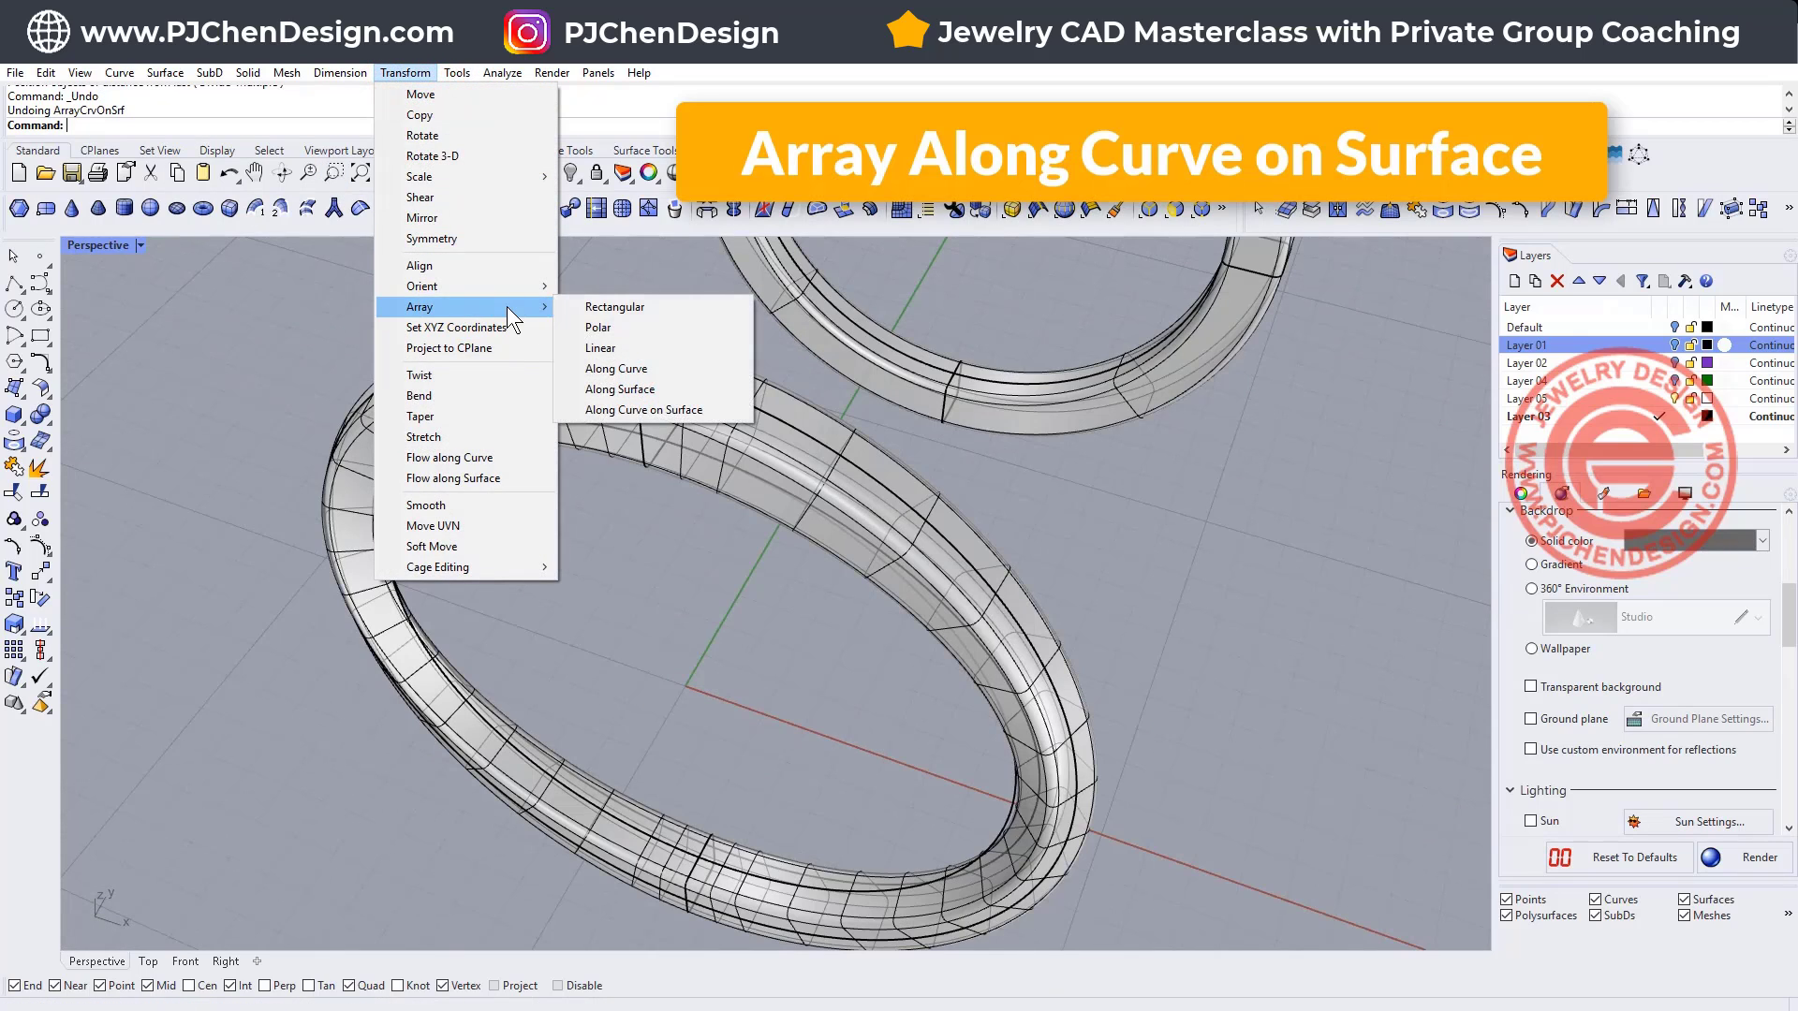
click(655, 410)
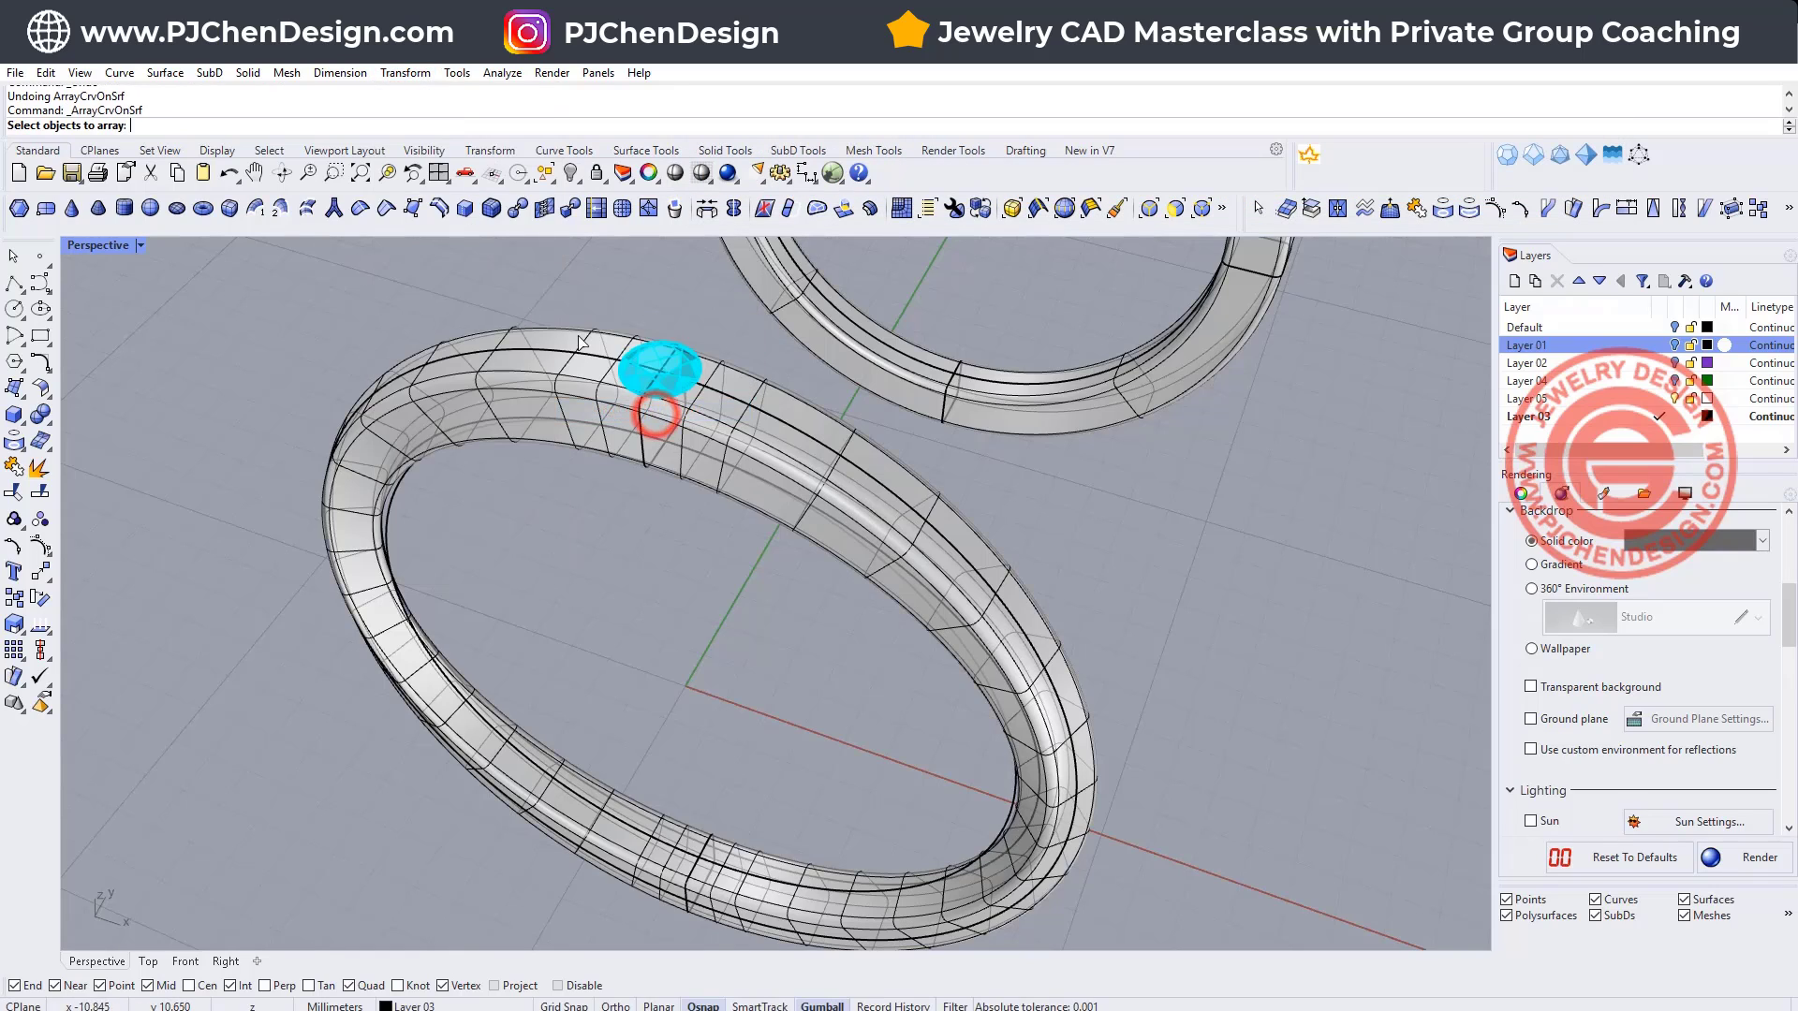
scroll(651, 372, up, 5)
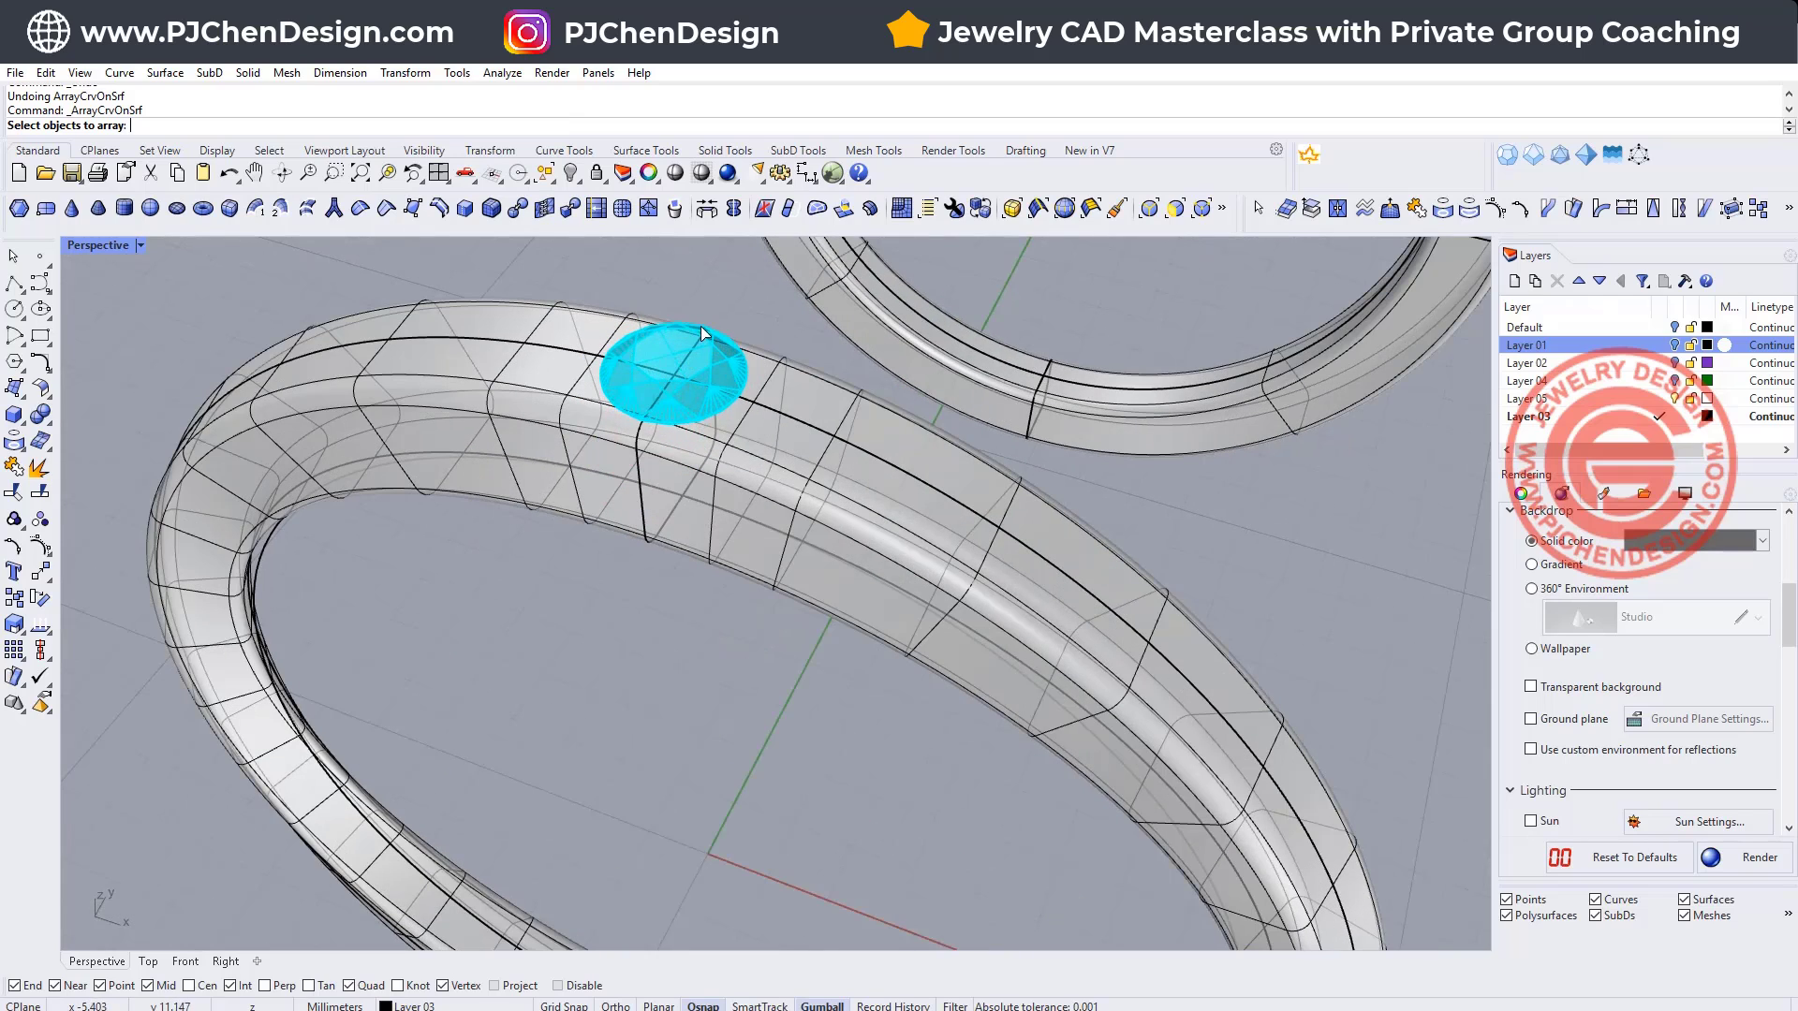
click(702, 327)
key(Return)
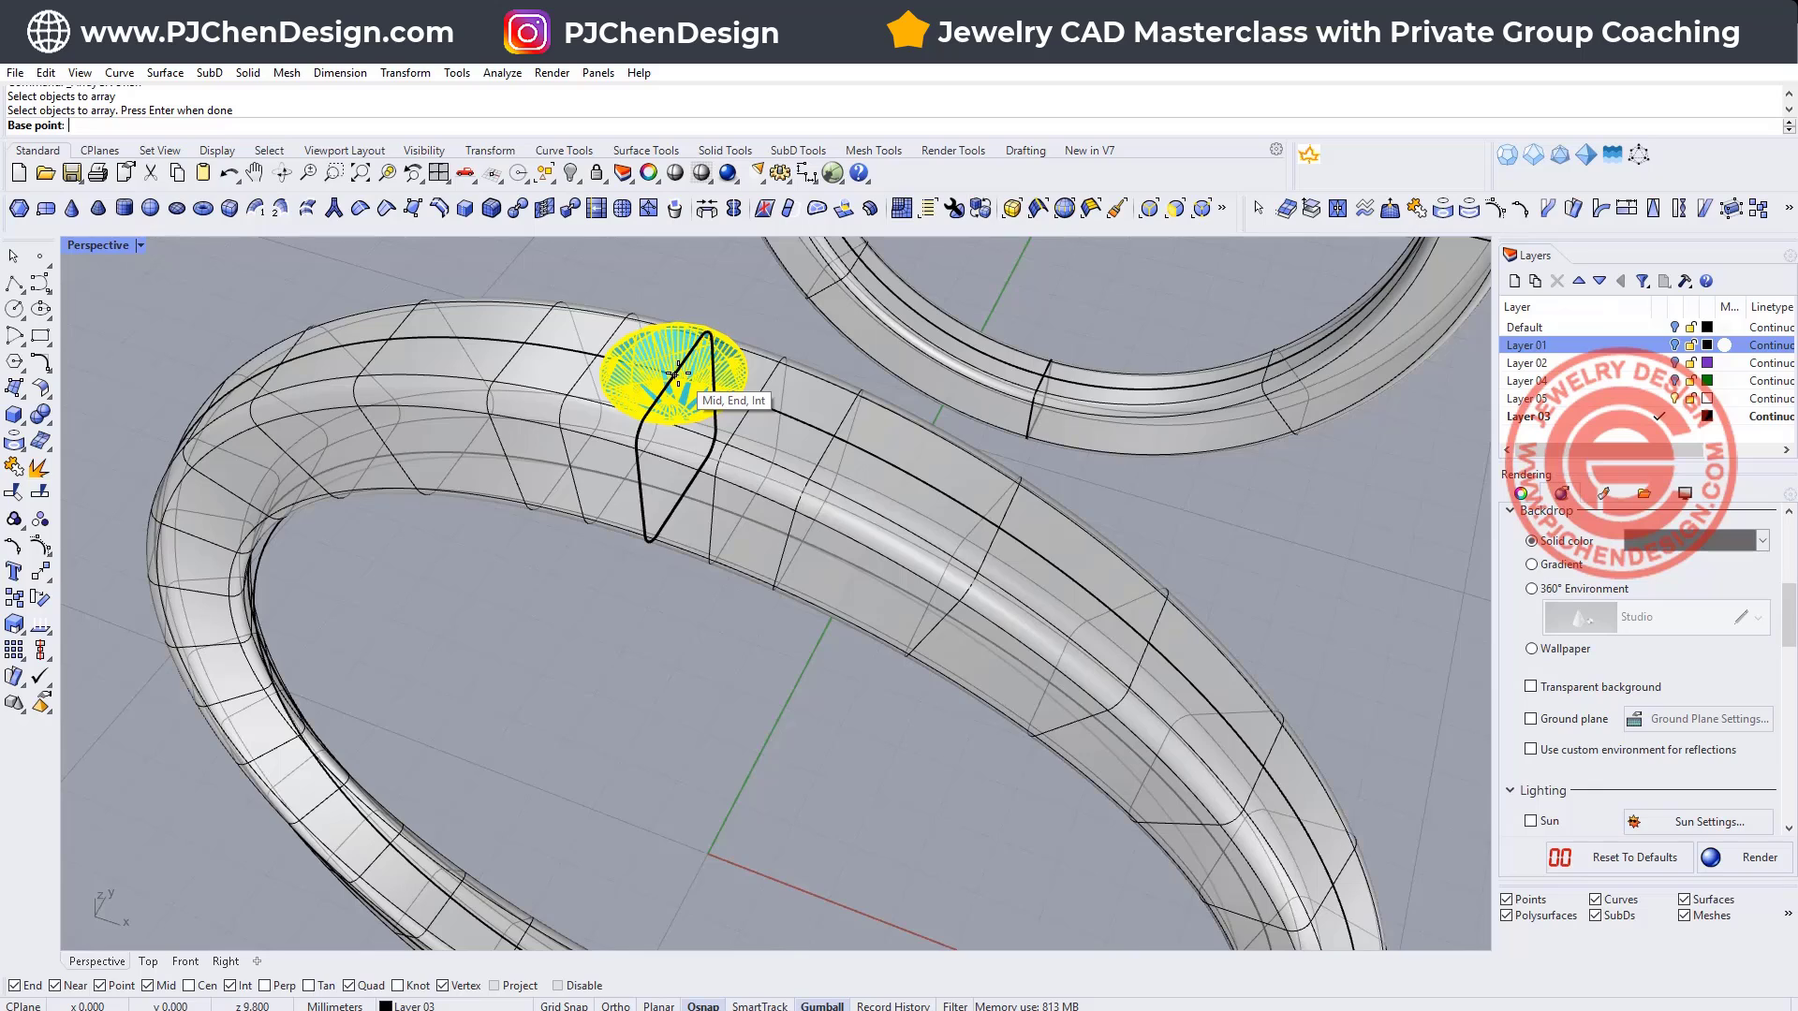
click(674, 374)
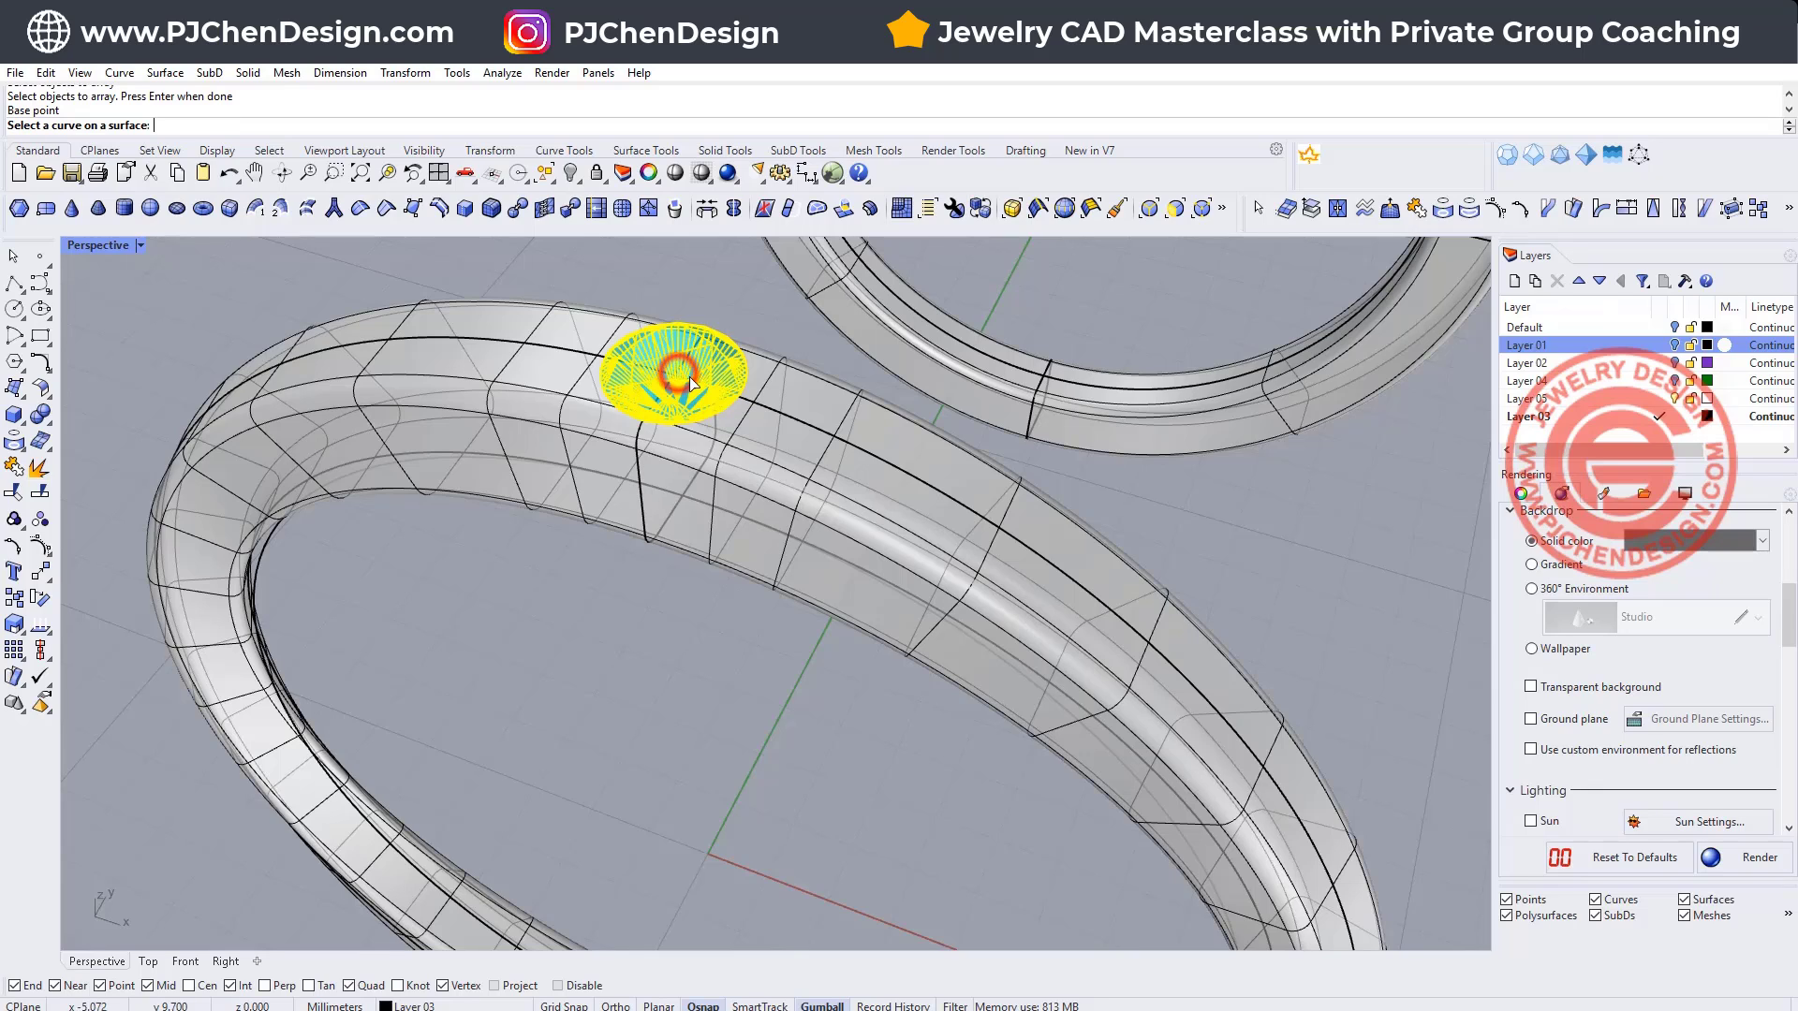
click(749, 404)
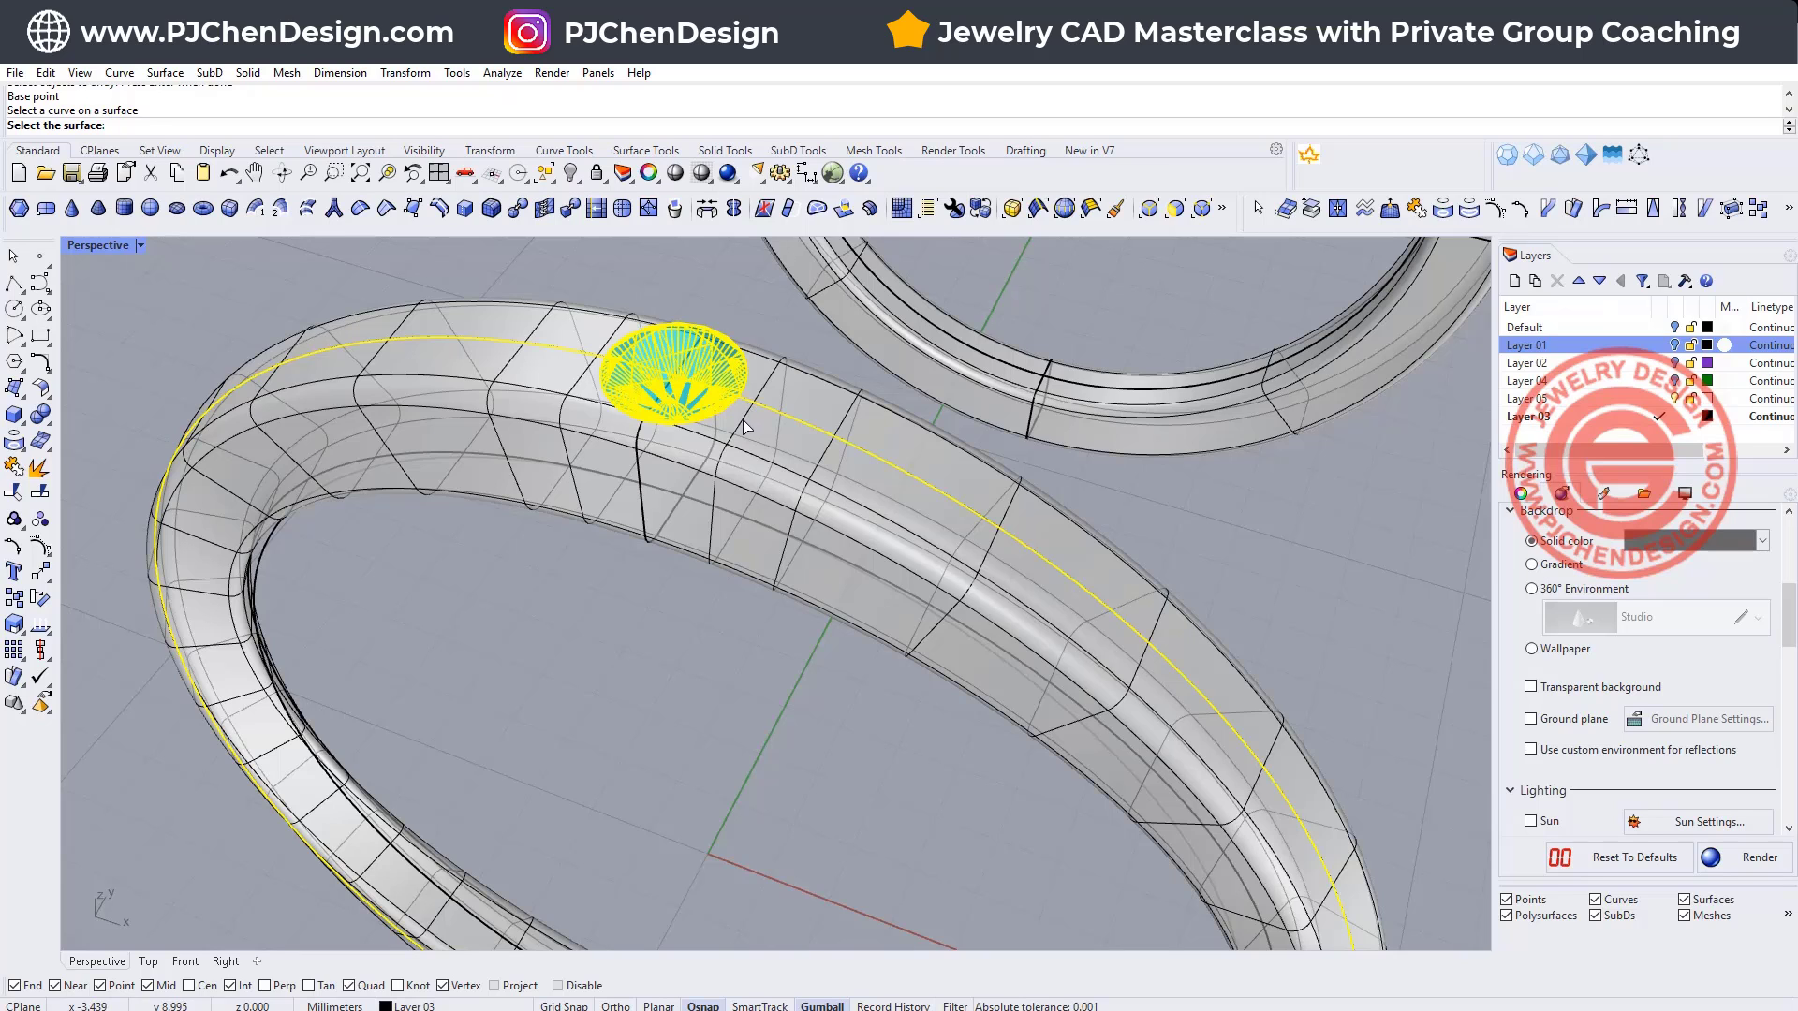
click(744, 428)
Step: Divide the curve into 36 objects and finish the gem array around the band
scroll(745, 421, down, 3)
scroll(1002, 529, down, 1)
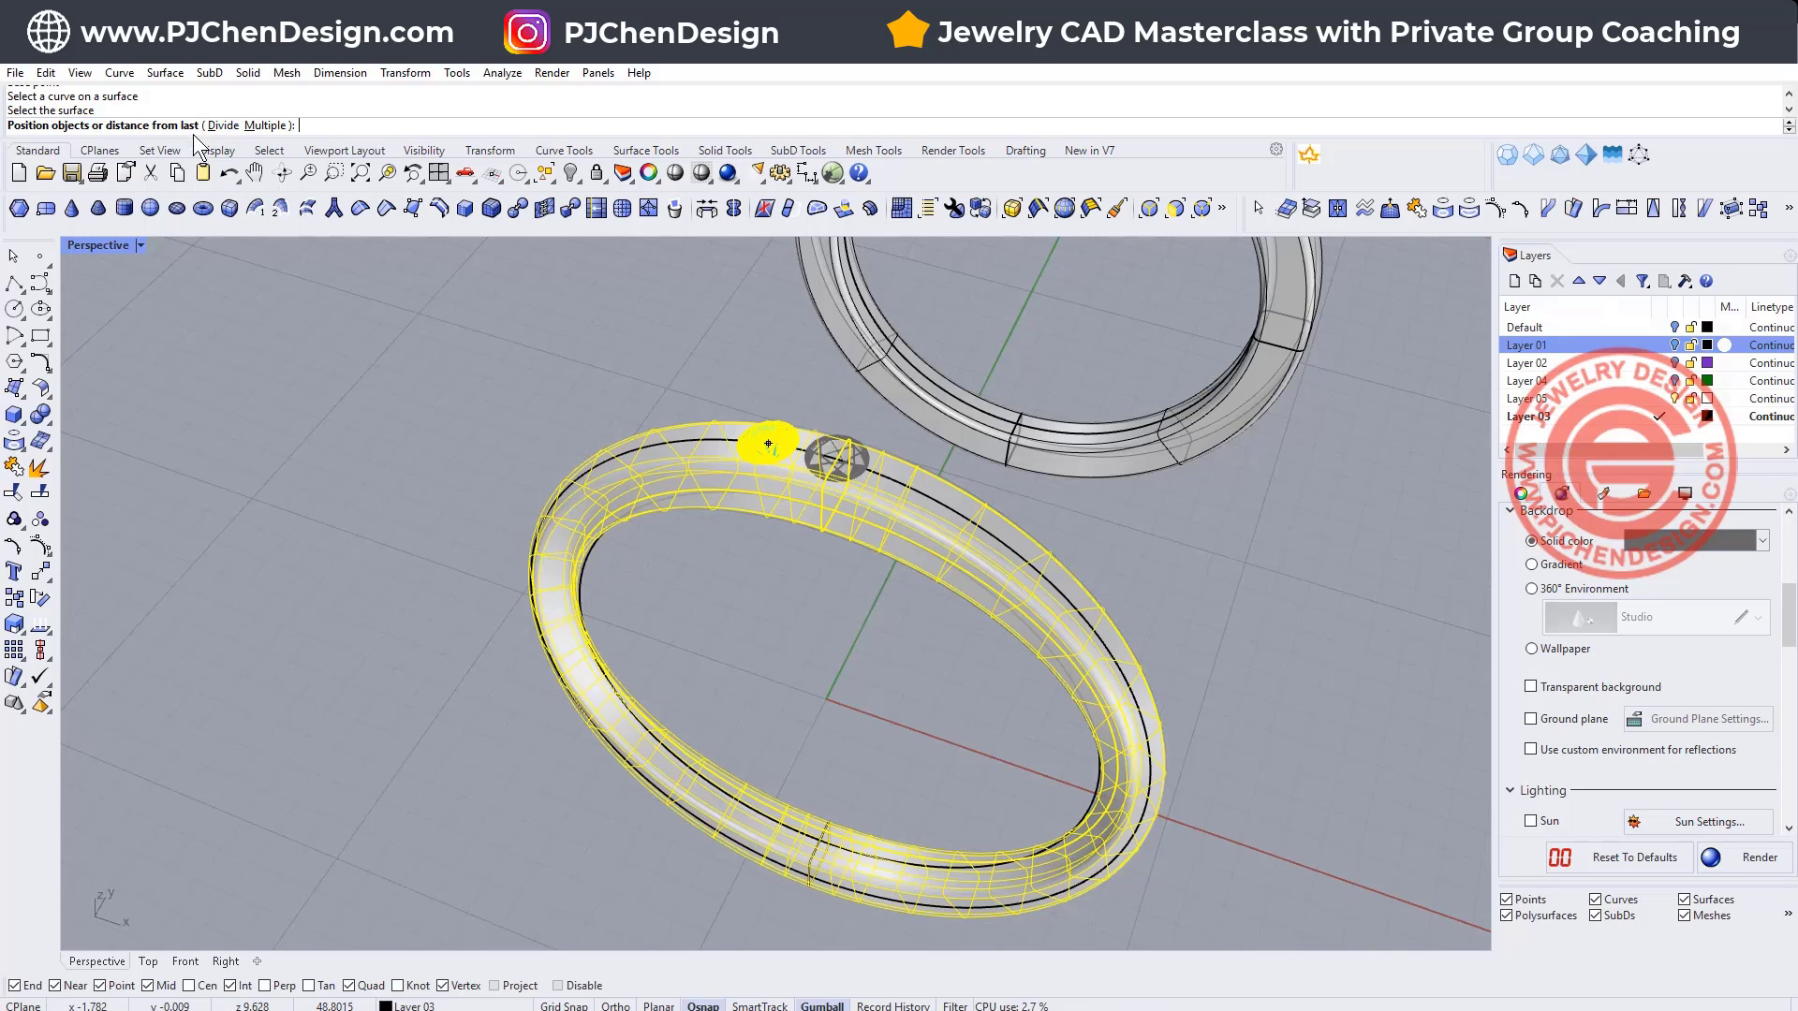
click(222, 127)
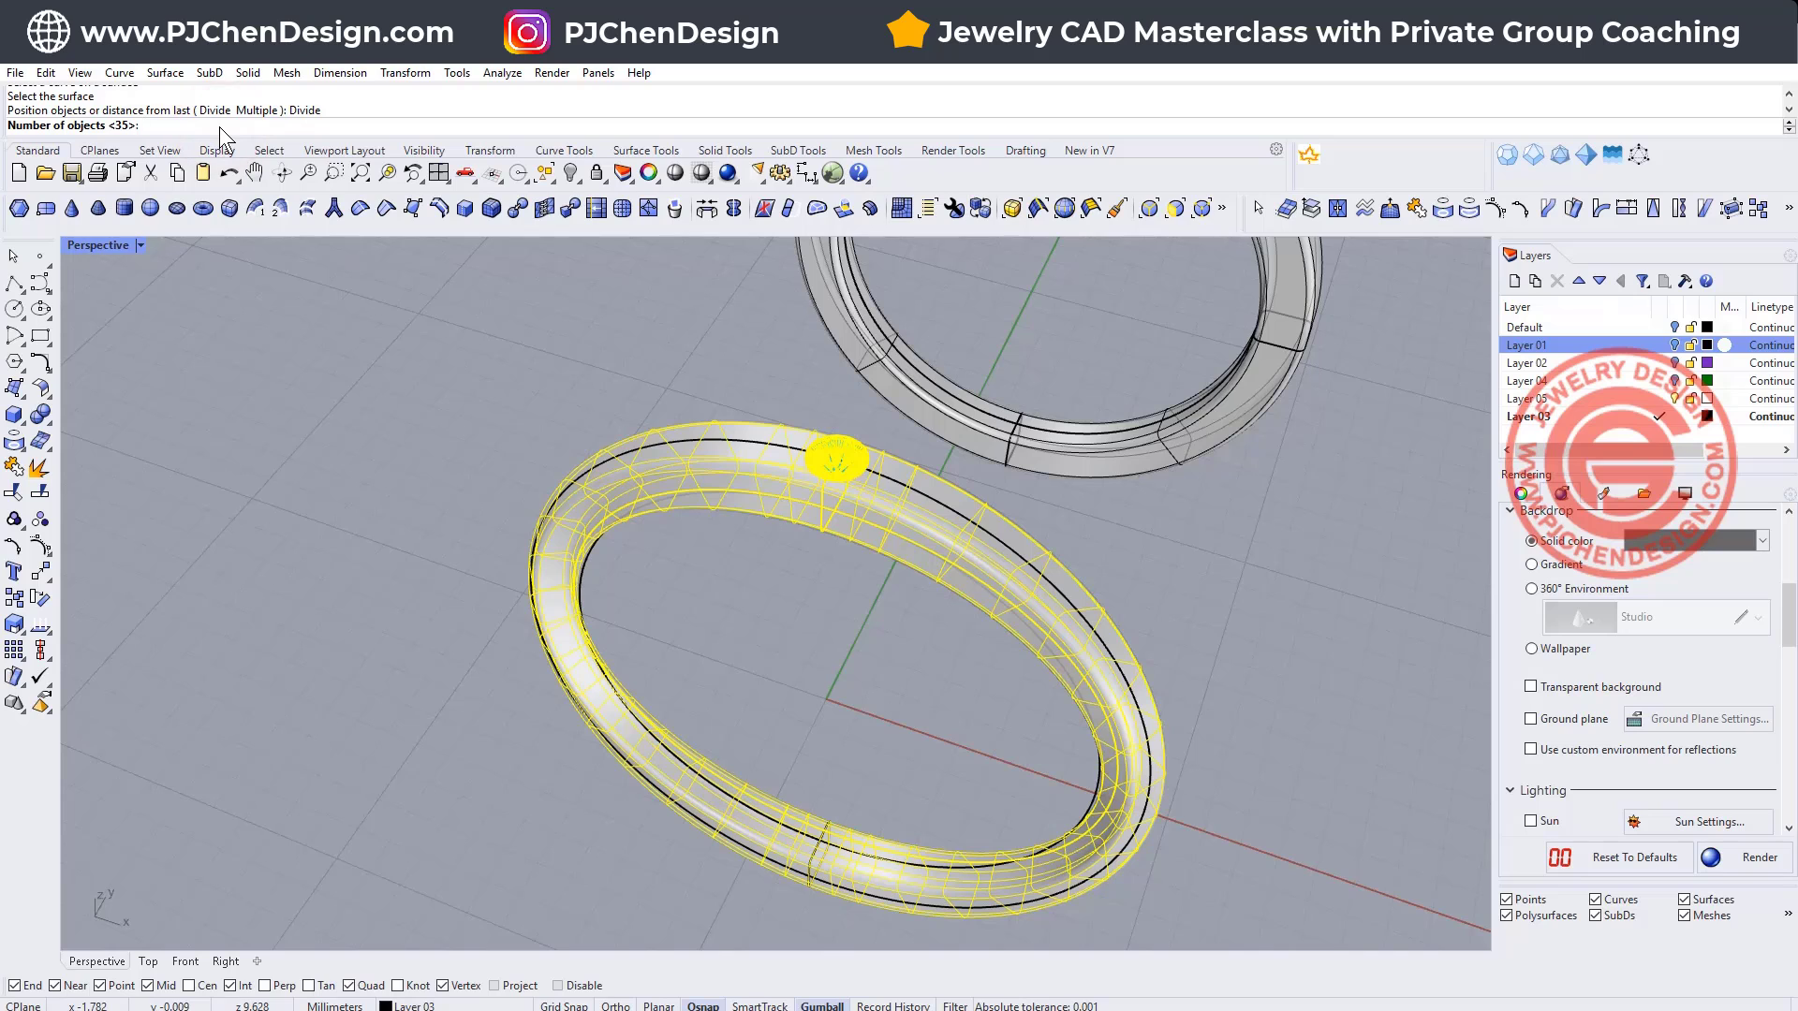
text(36)
key(Return)
right_drag(829, 510, 851, 545)
key(Return)
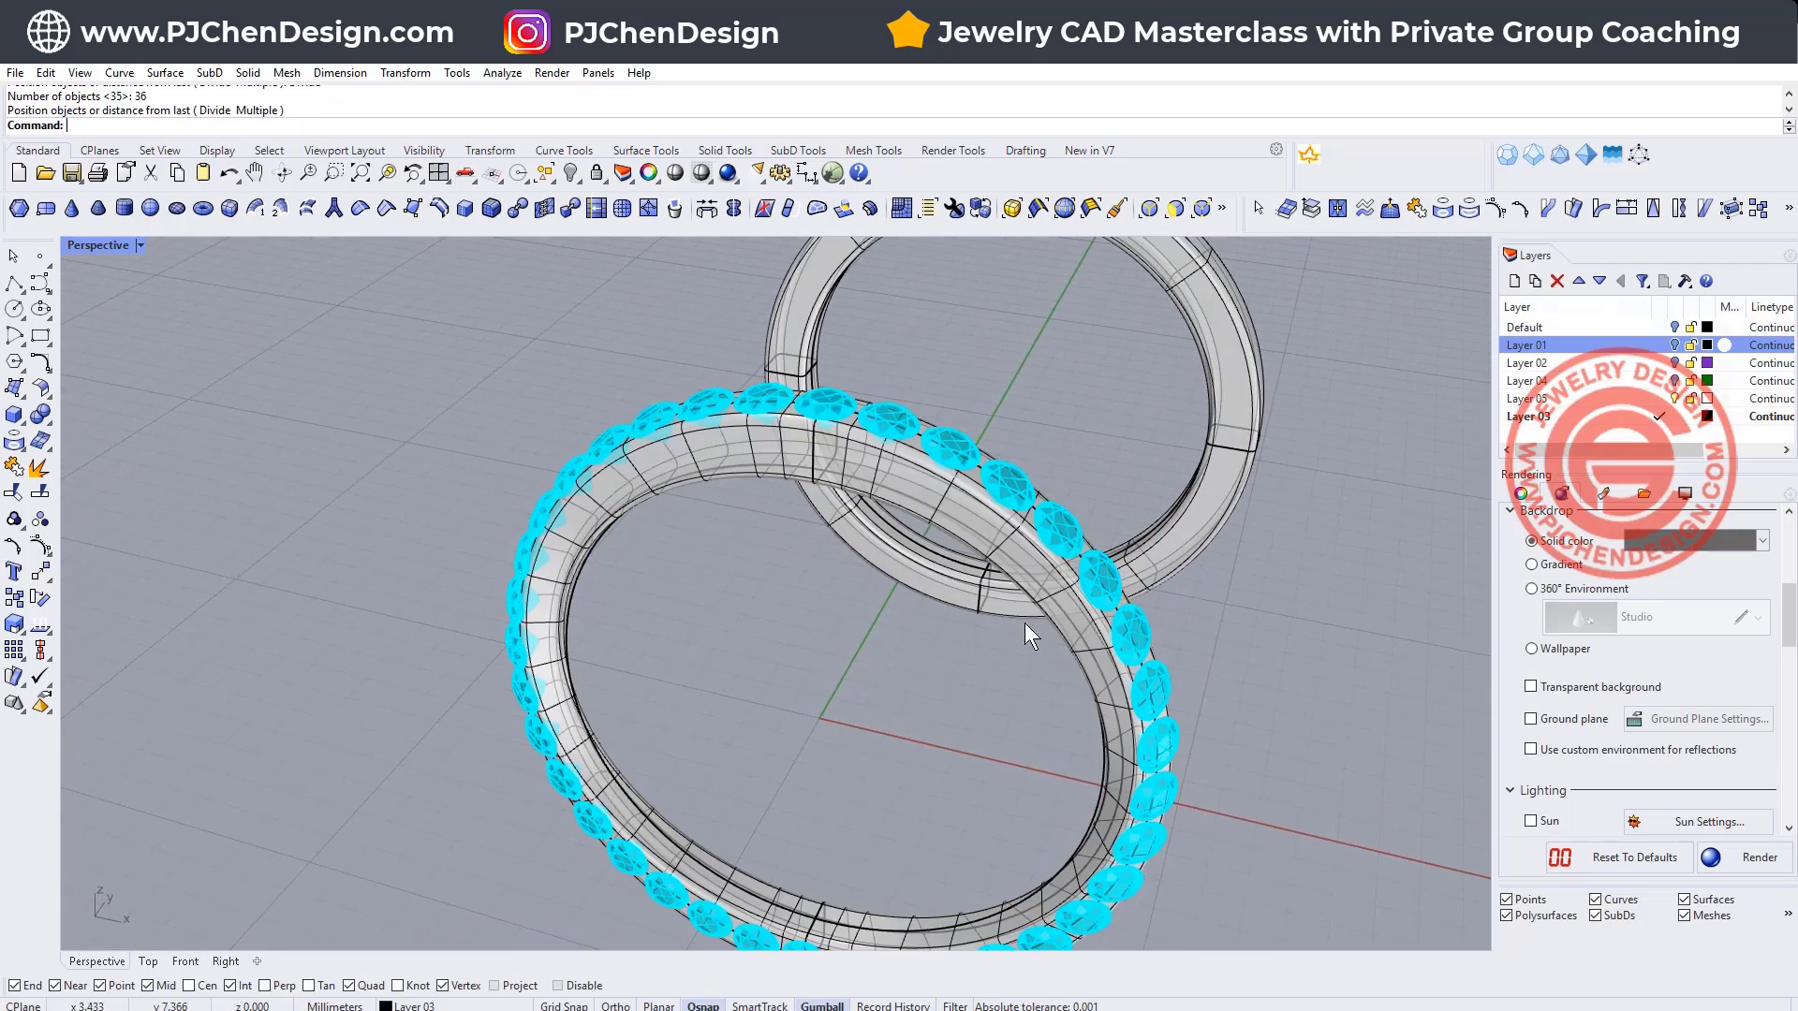
Step: Examine the orientation, spacing and seating of the arrayed gems on the band's outer surface all around the ring
right_drag(1031, 628, 1176, 565)
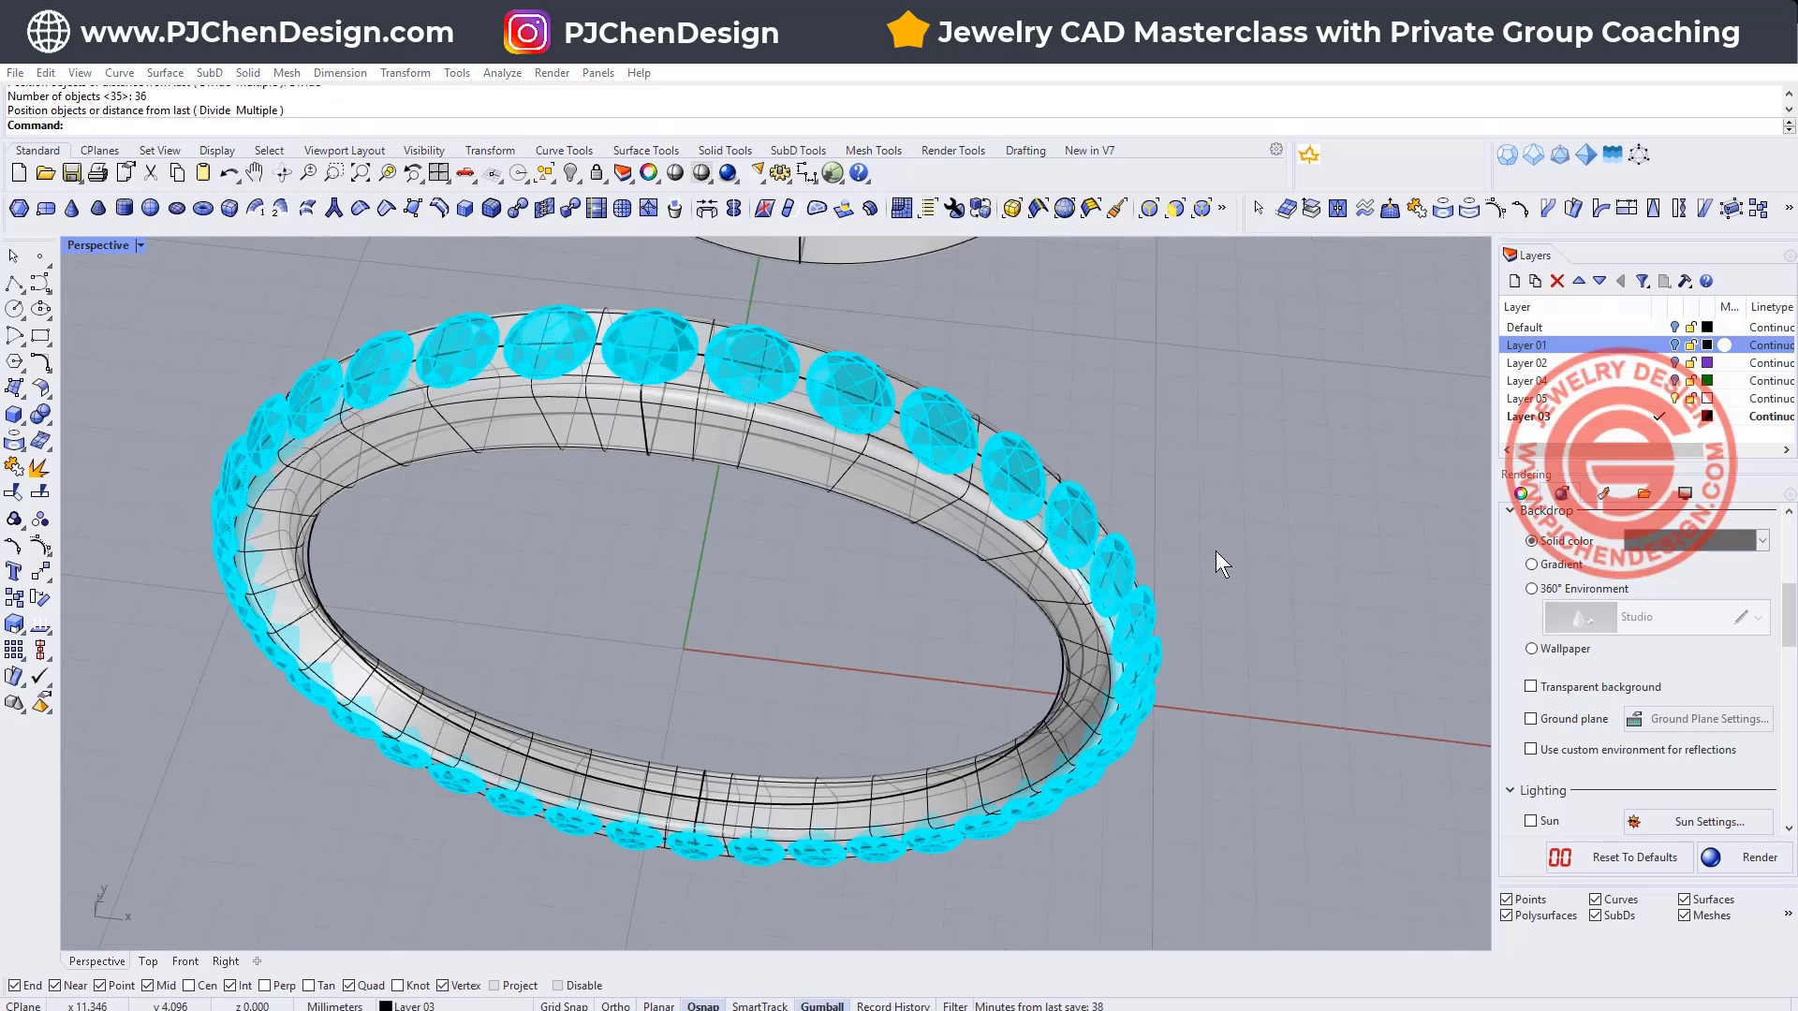
right_drag(1065, 479, 760, 406)
scroll(646, 375, up, 5)
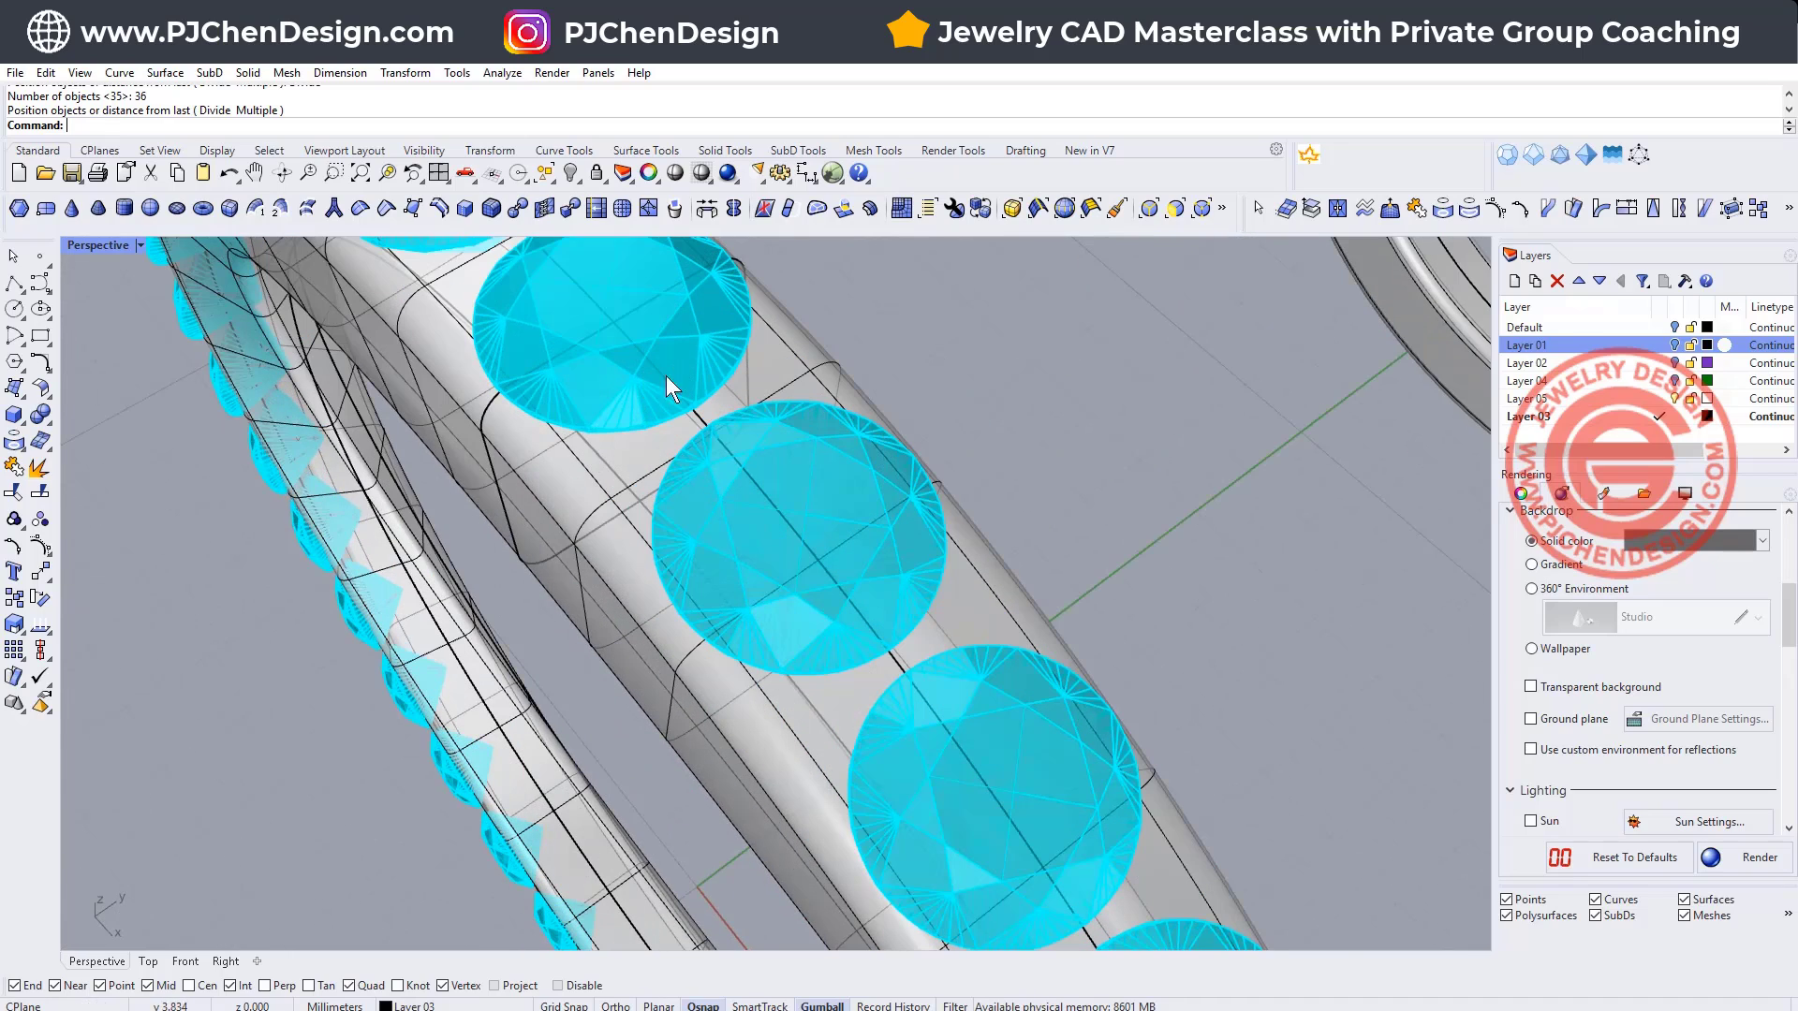
scroll(694, 375, down, 5)
scroll(655, 515, up, 3)
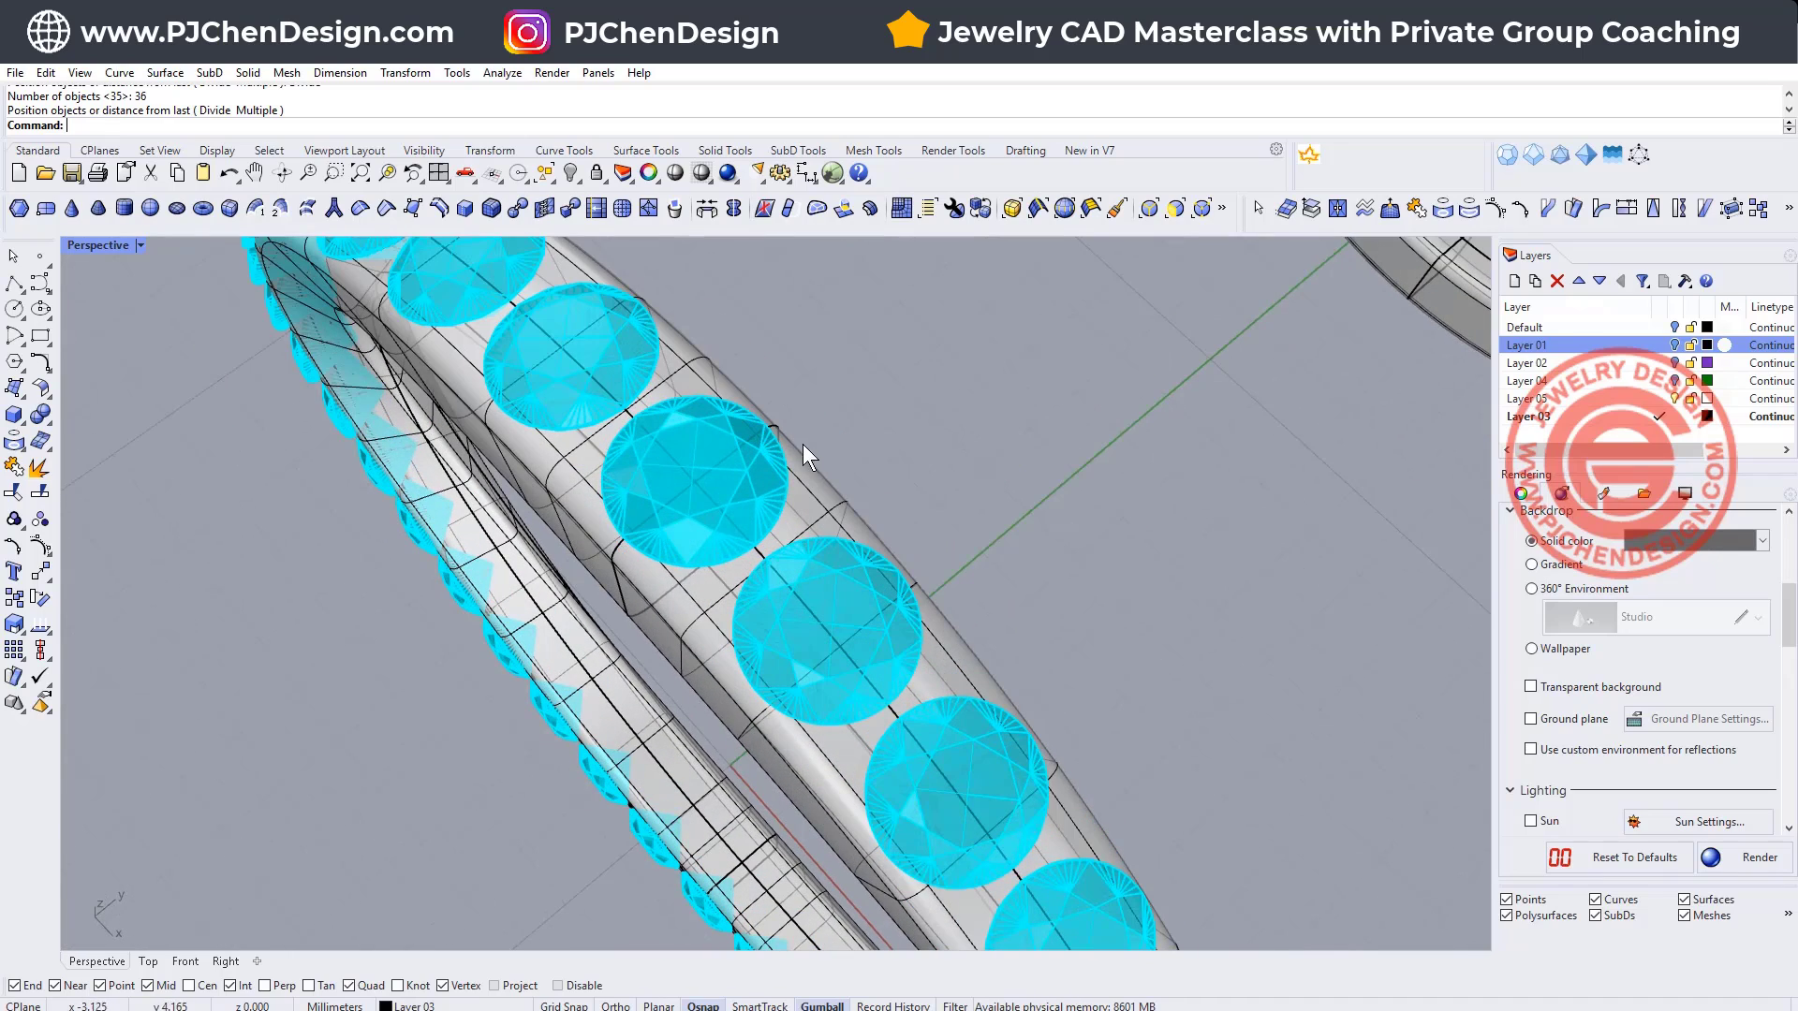
scroll(885, 575, down, 9)
shift+right_drag(1039, 678, 911, 490)
right_drag(883, 582, 1025, 599)
scroll(941, 524, up, 4)
scroll(909, 643, down, 4)
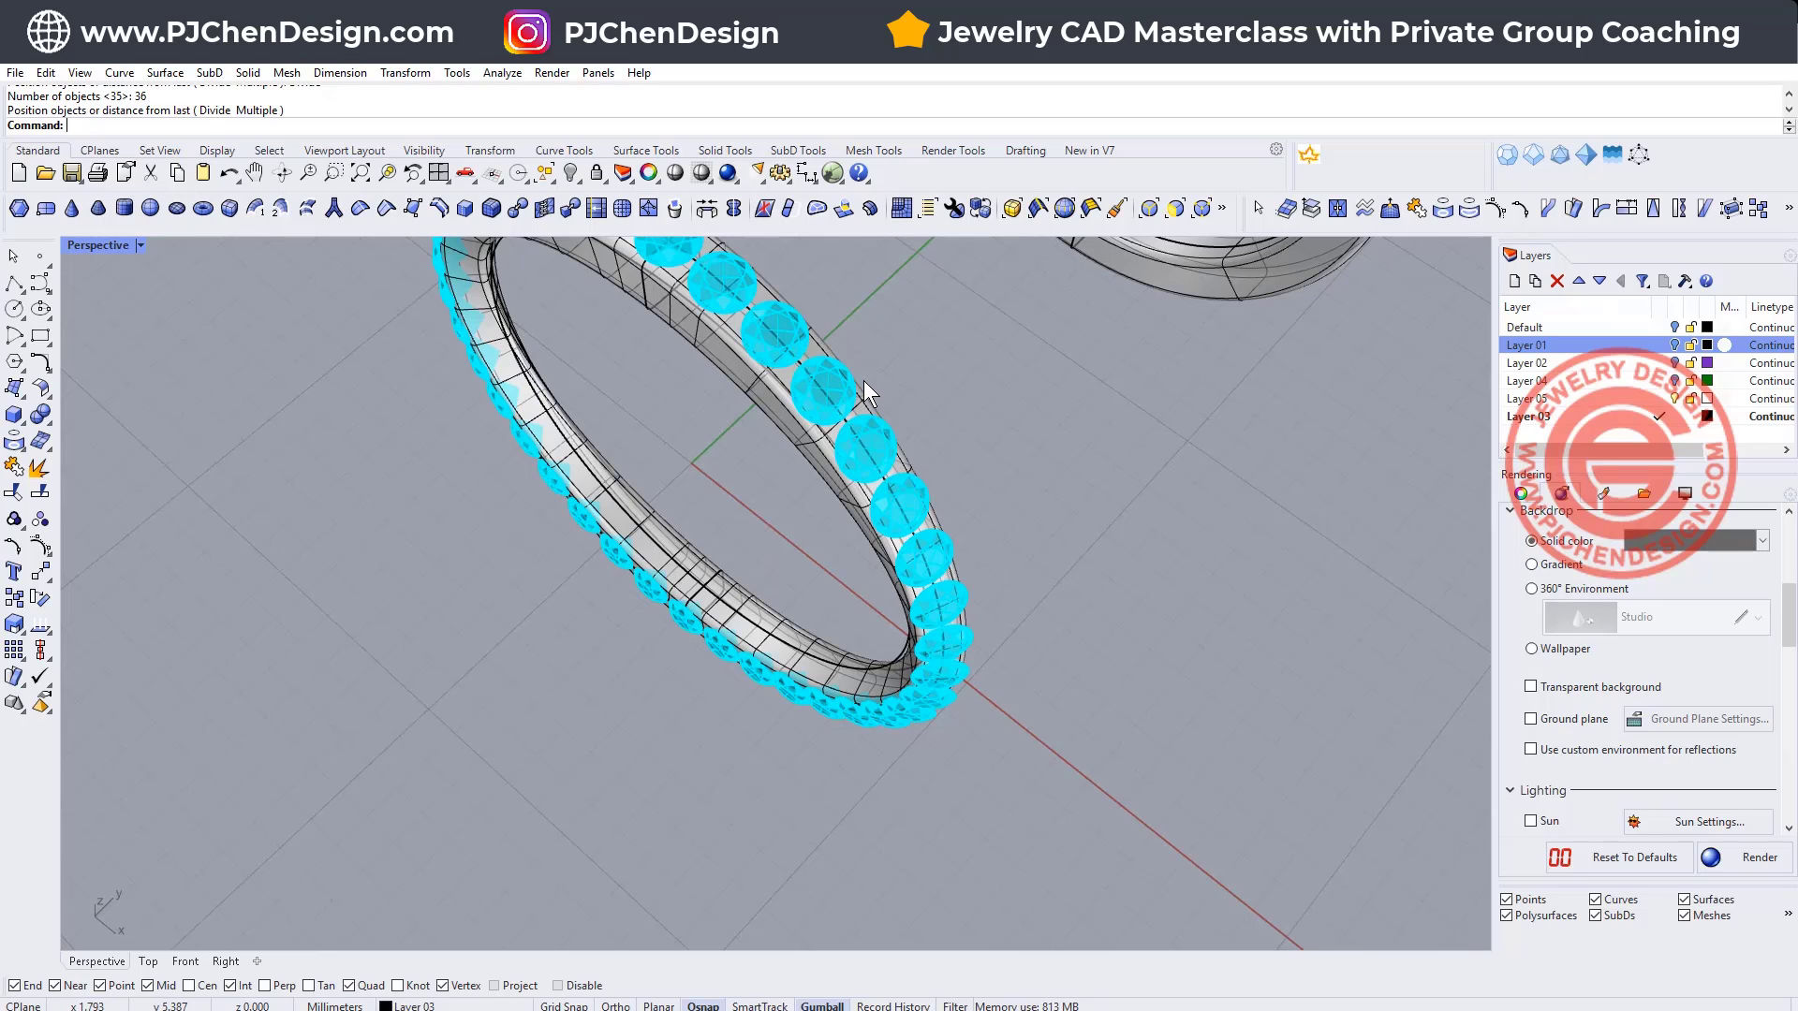
Step: Undo the 36-gem array on the band
key(Escape)
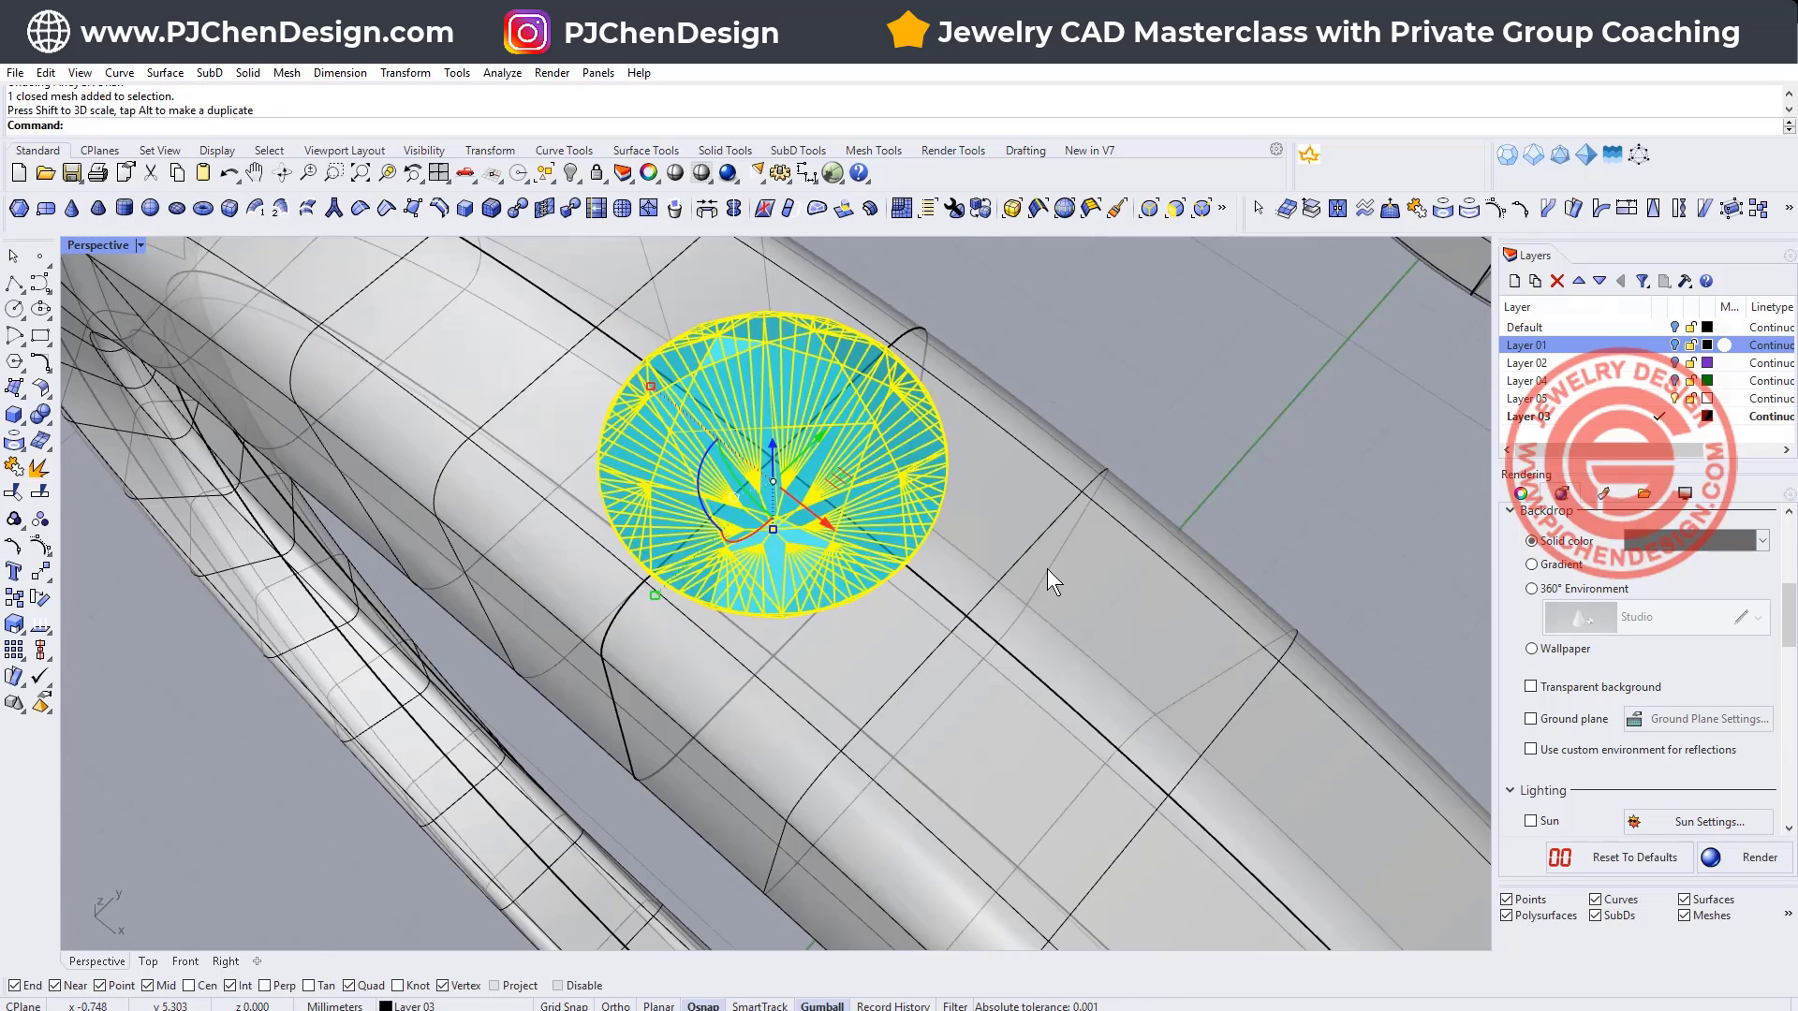
right_drag(1047, 569, 818, 566)
scroll(925, 481, down, 4)
scroll(762, 385, up, 3)
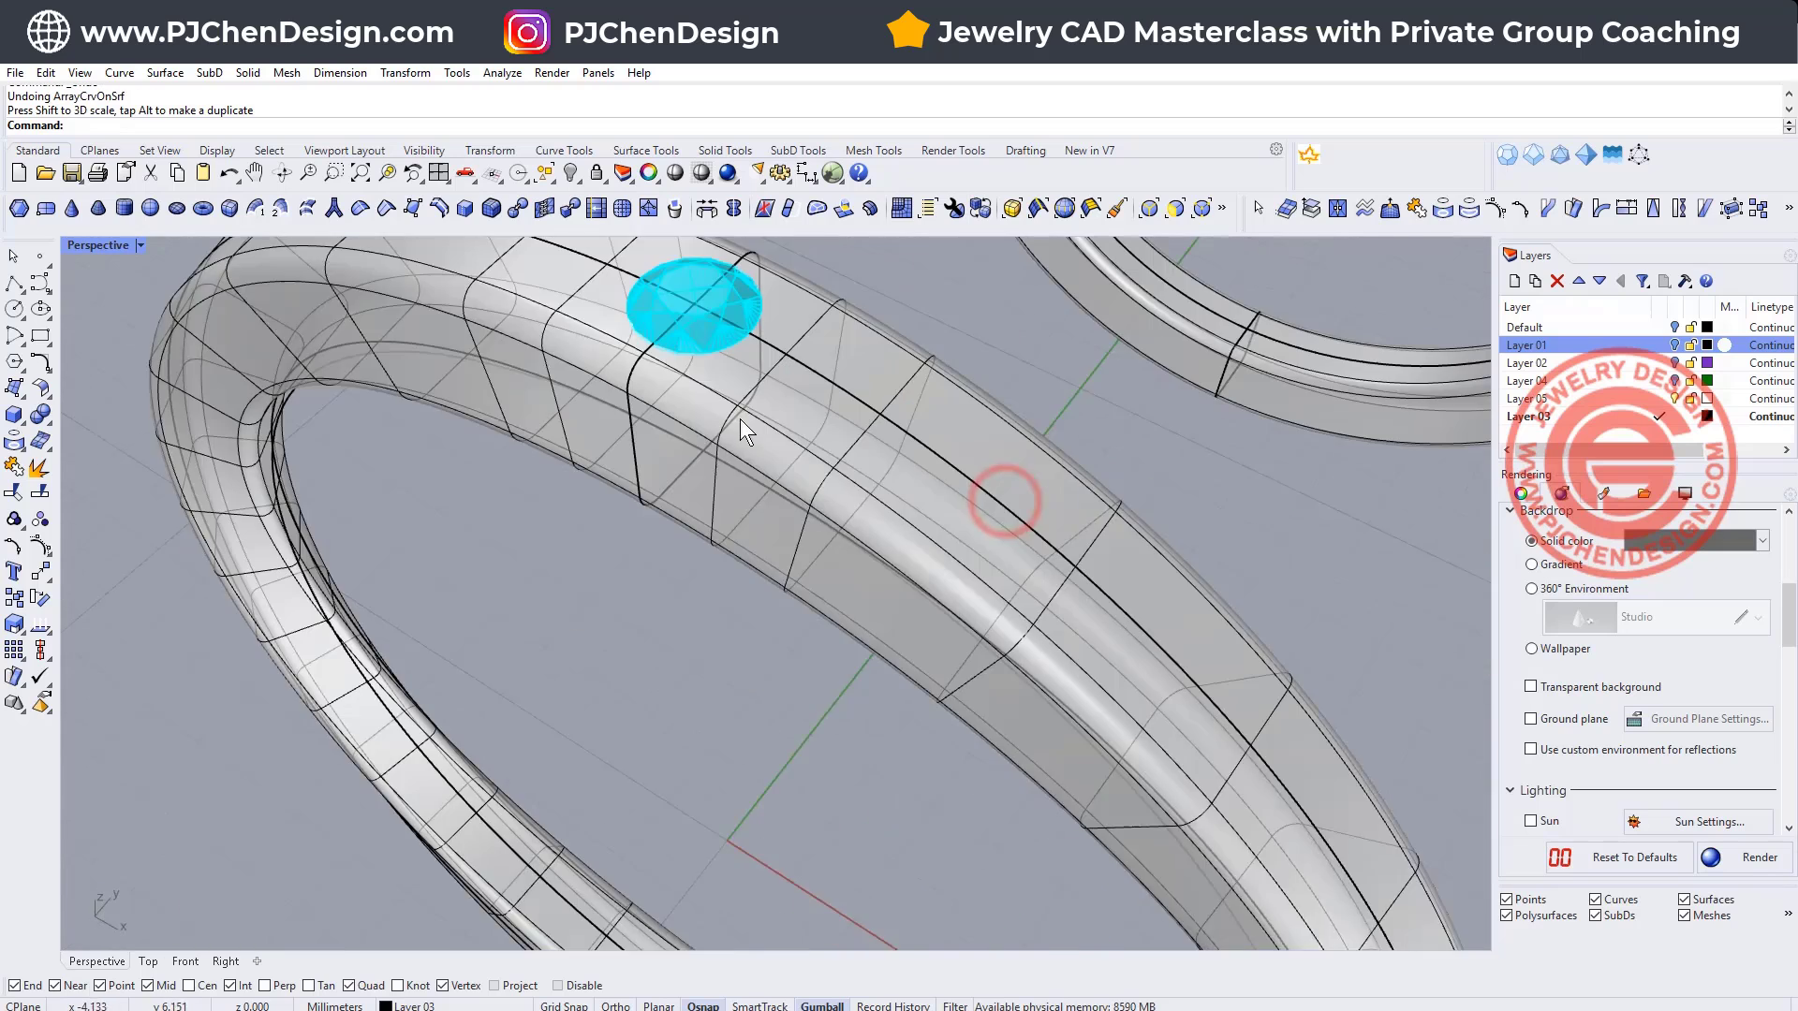
shift+right_drag(740, 418, 648, 522)
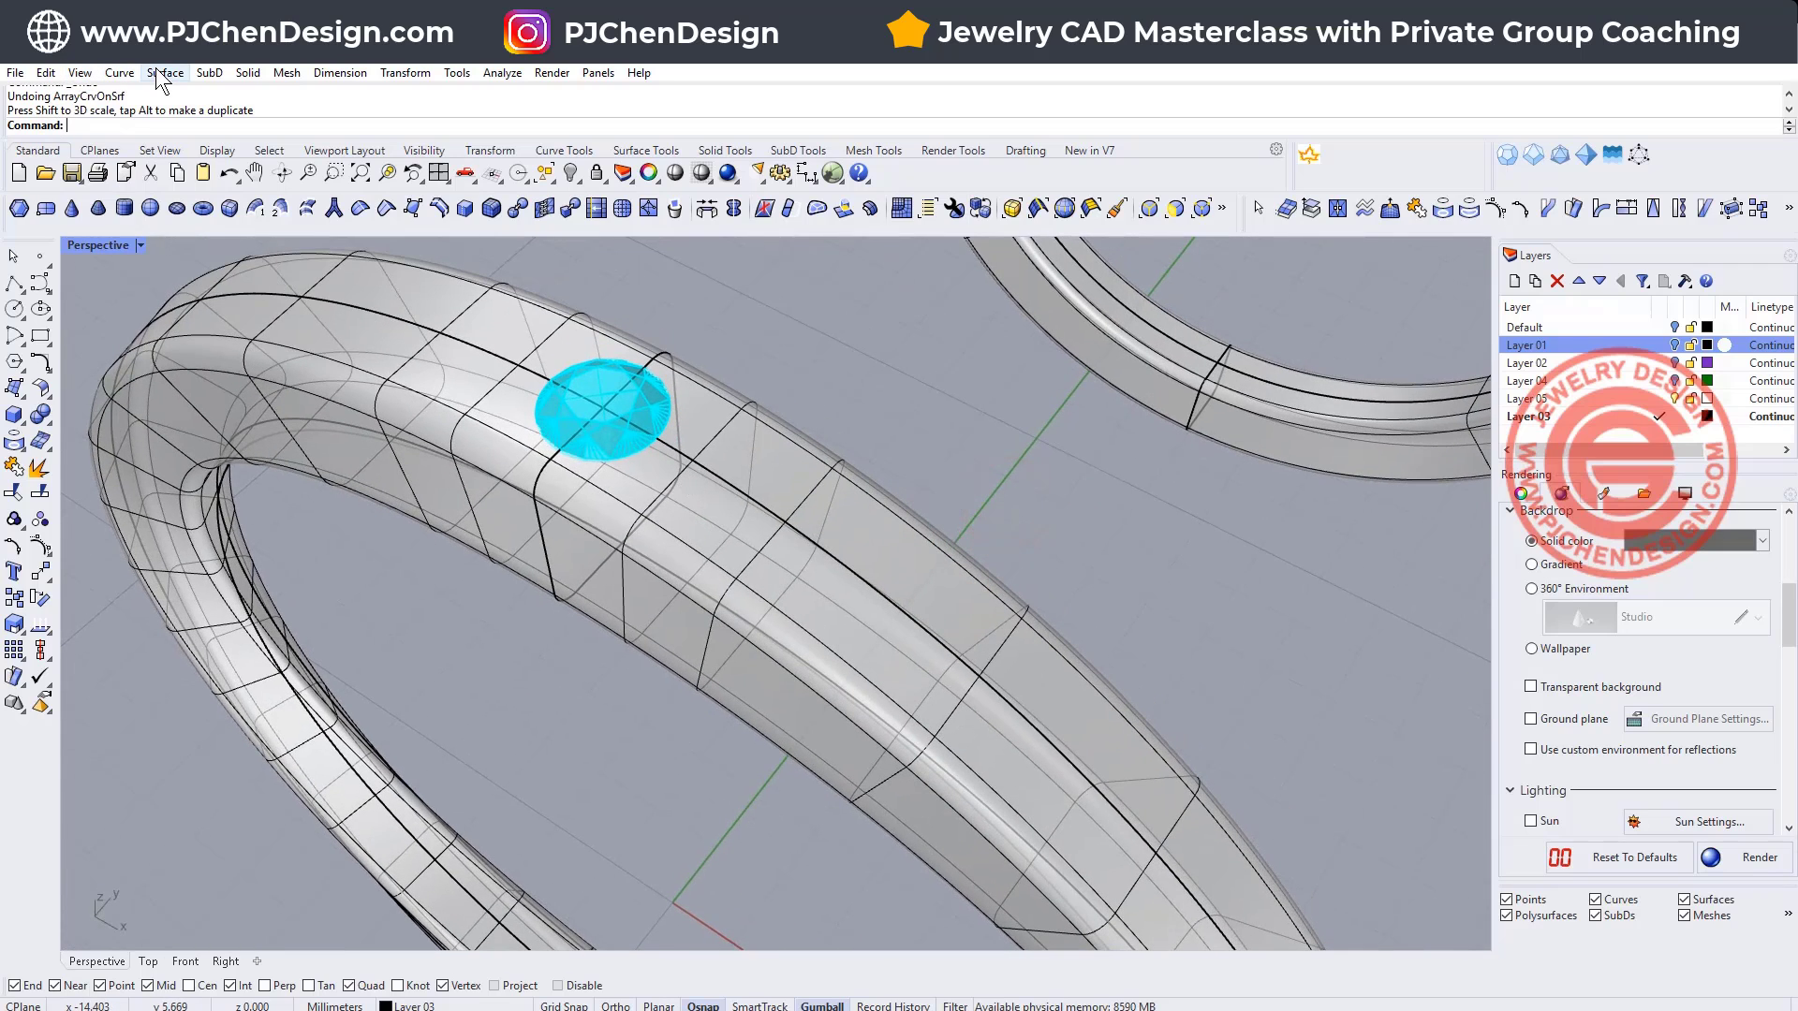
Step: Start Array Along Curve on Surface again for the gem, using its center as base point, the isocurve as curve and the band as surface
click(405, 72)
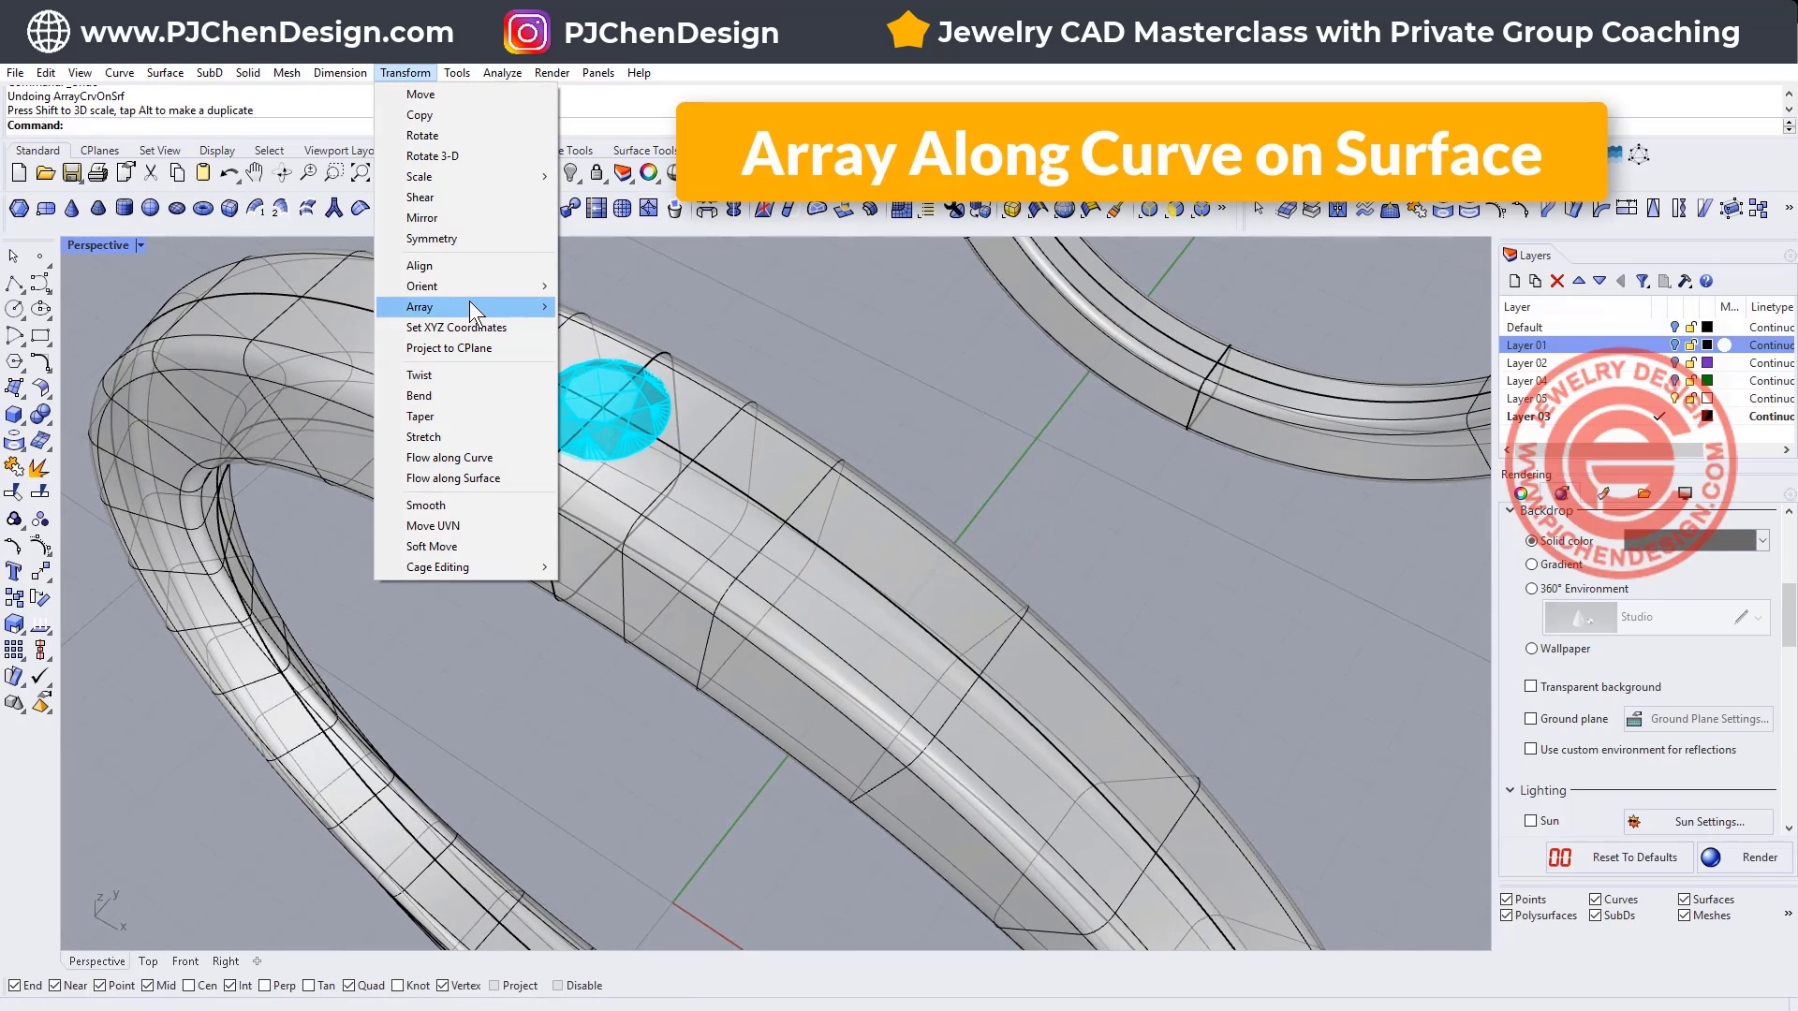
mouse_move(469, 301)
click(638, 410)
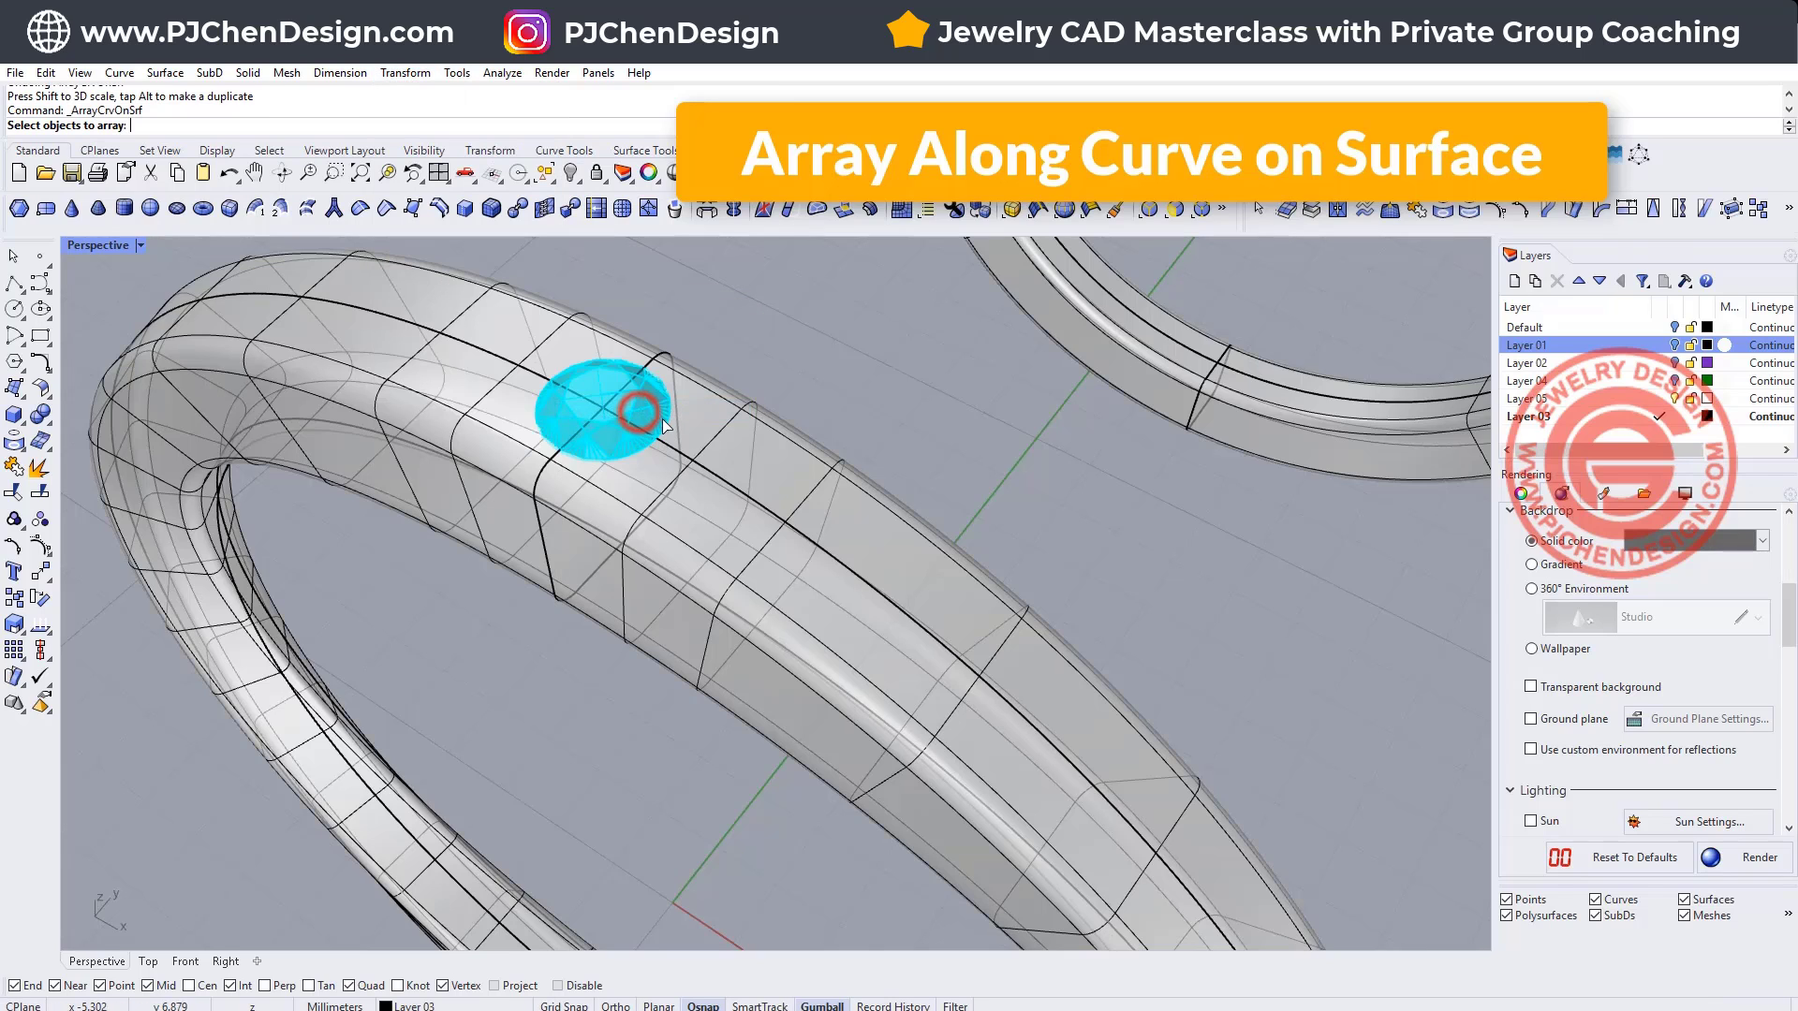
click(668, 418)
key(Return)
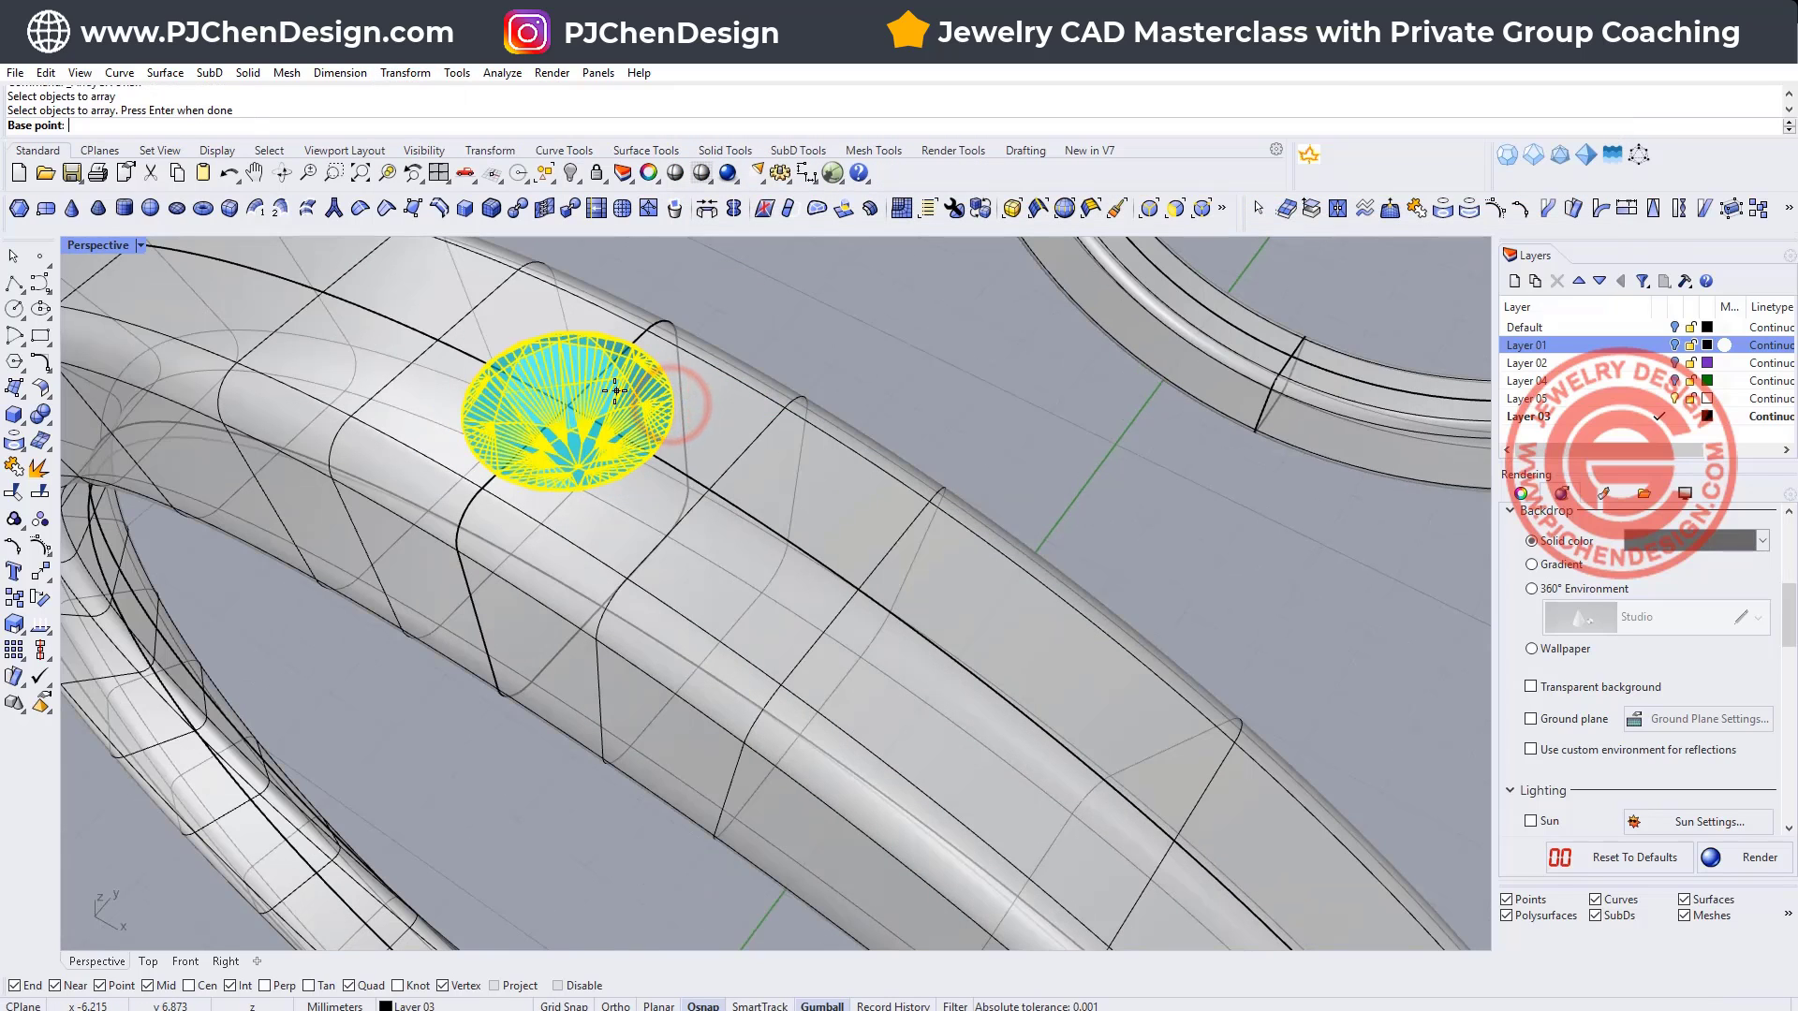
scroll(568, 406, up, 2)
click(567, 406)
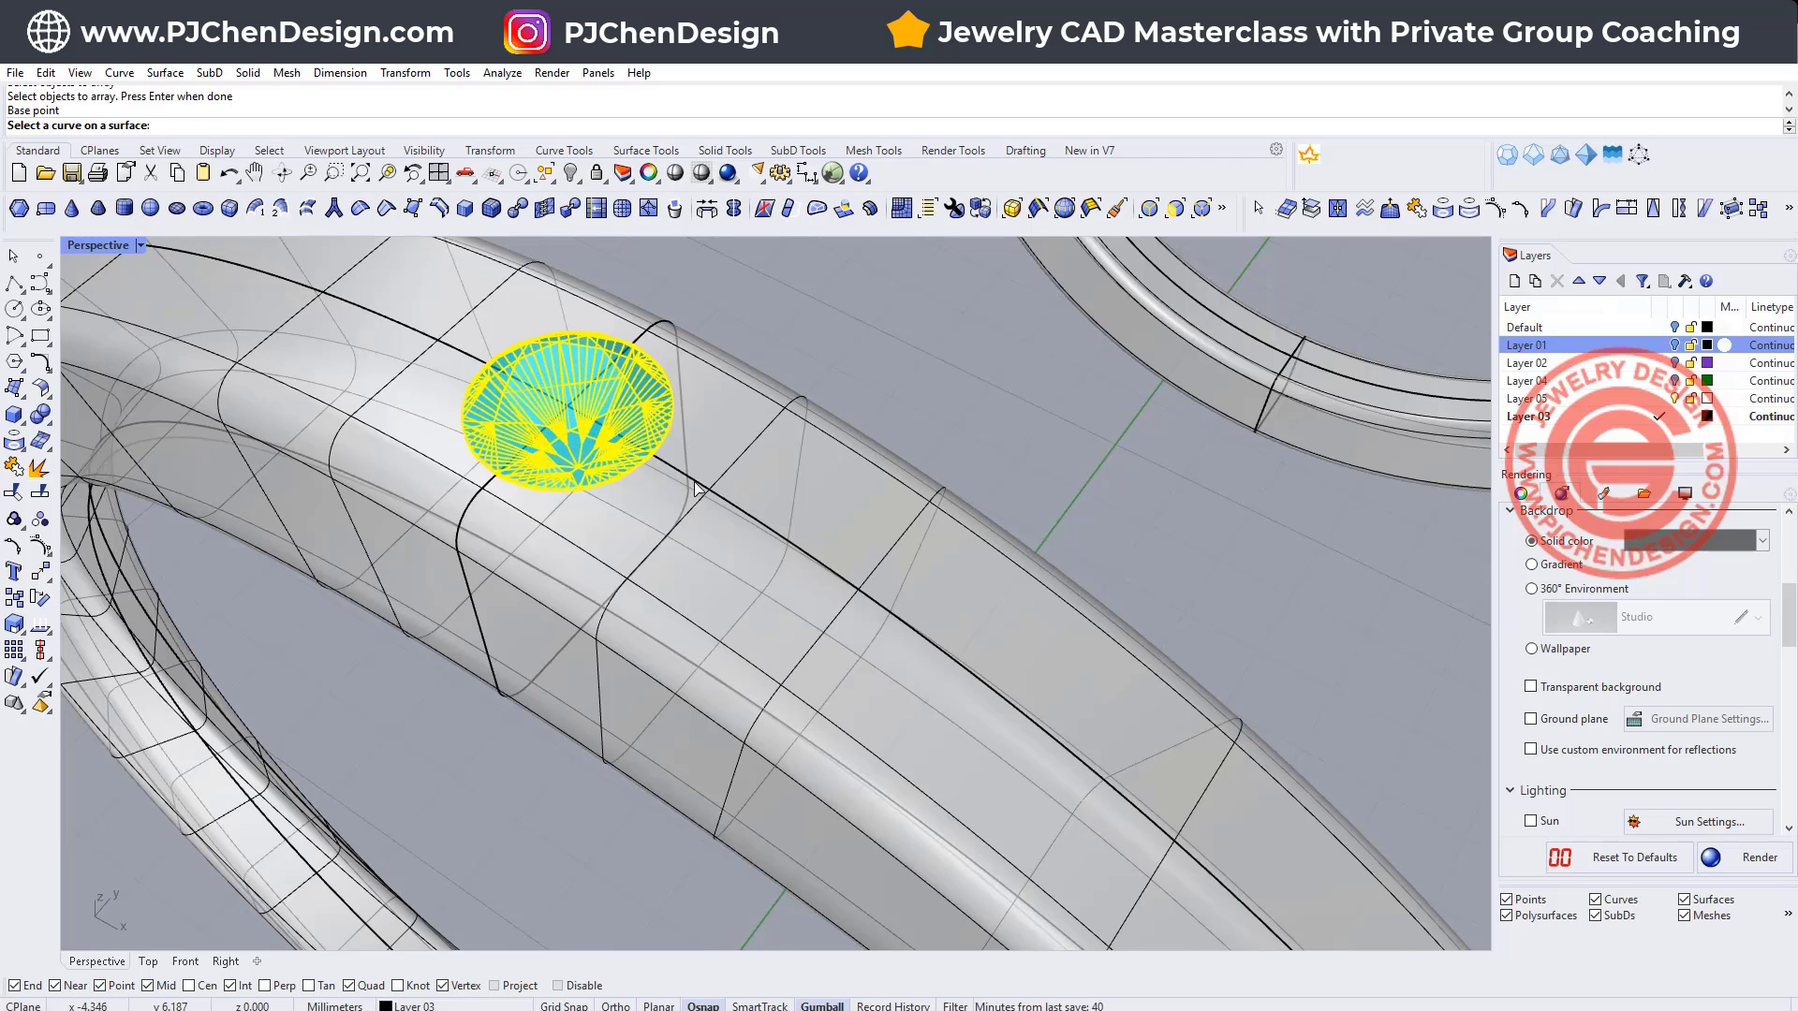
click(693, 485)
click(662, 502)
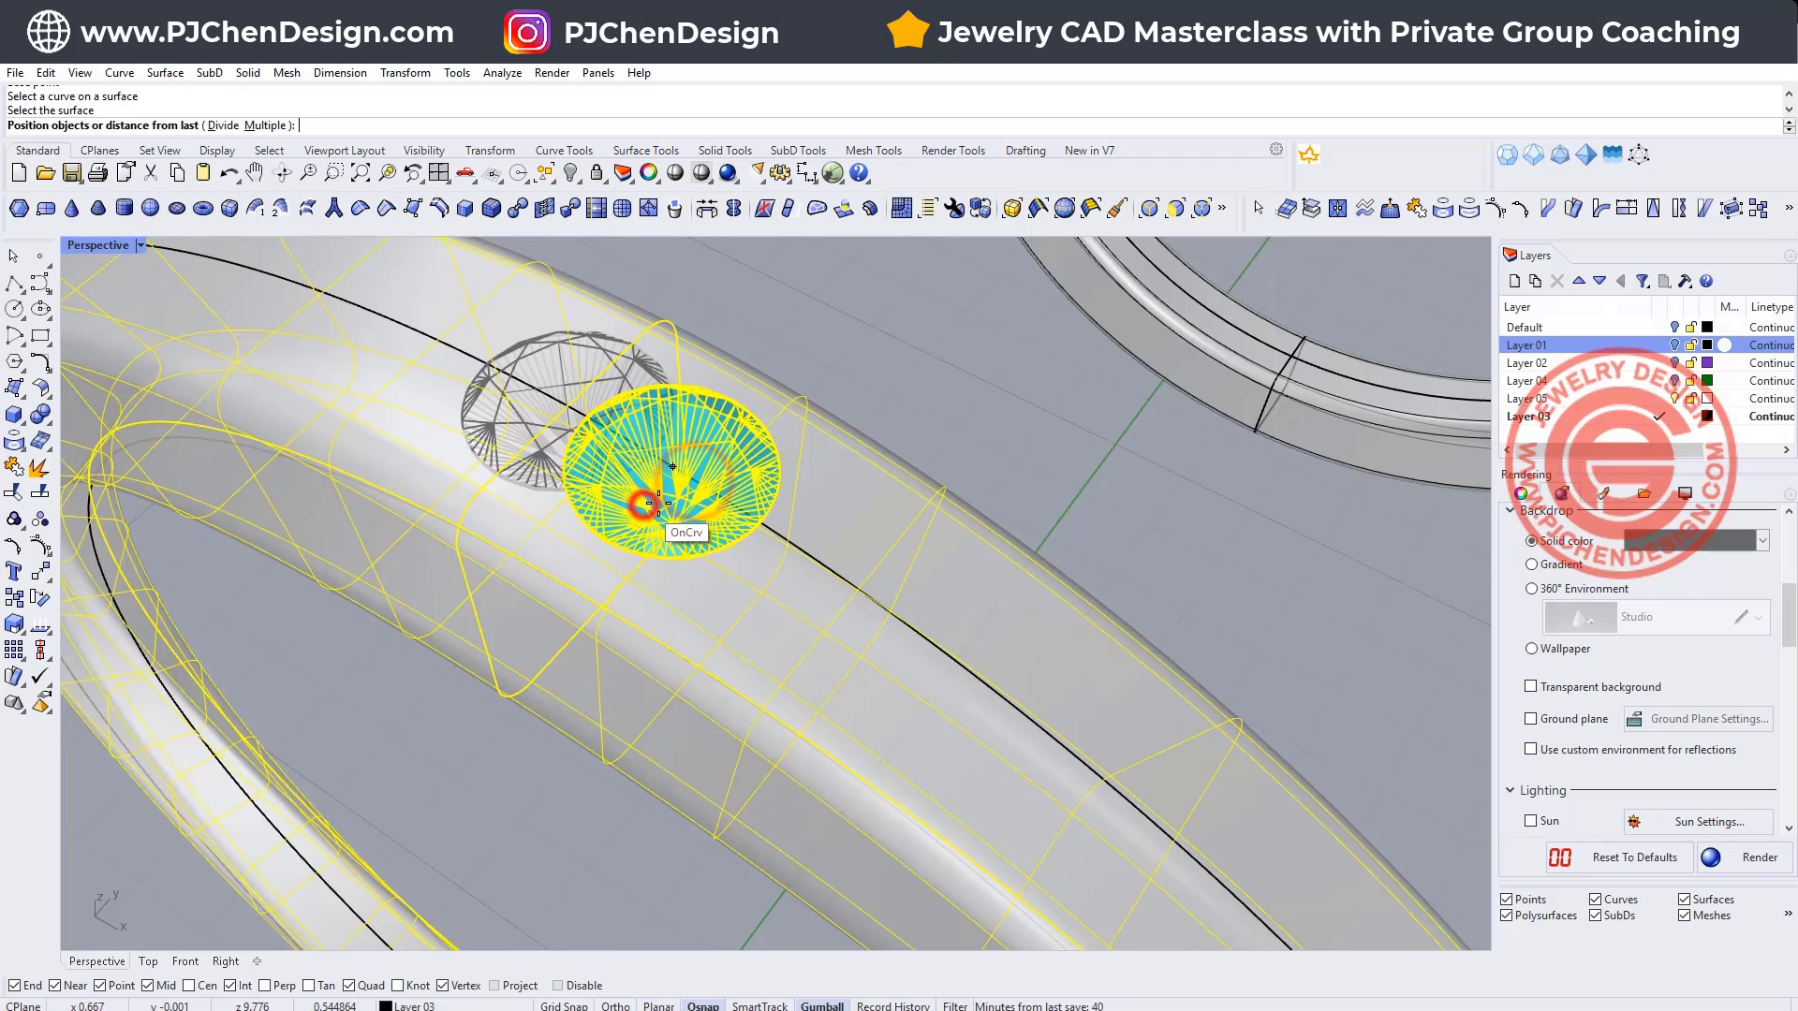
Step: Divide the curve into 48 objects and finish arraying the gems around the band
click(222, 126)
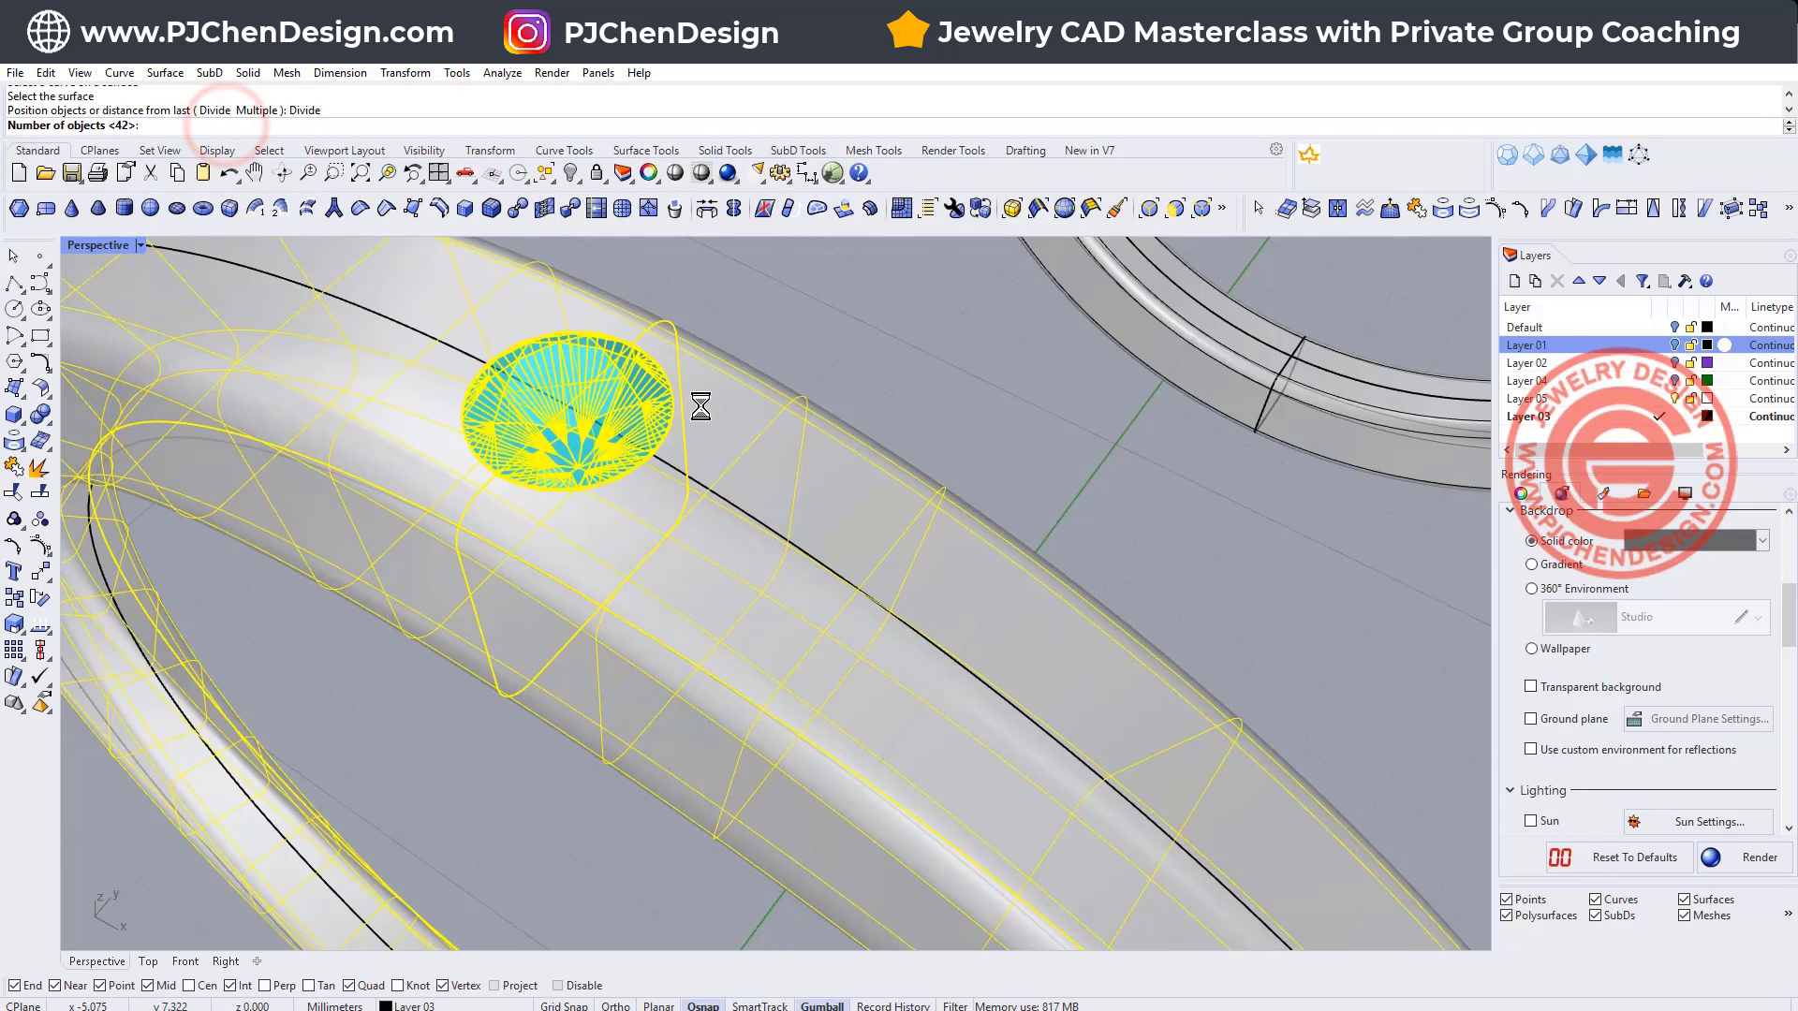
scroll(701, 405, down, 5)
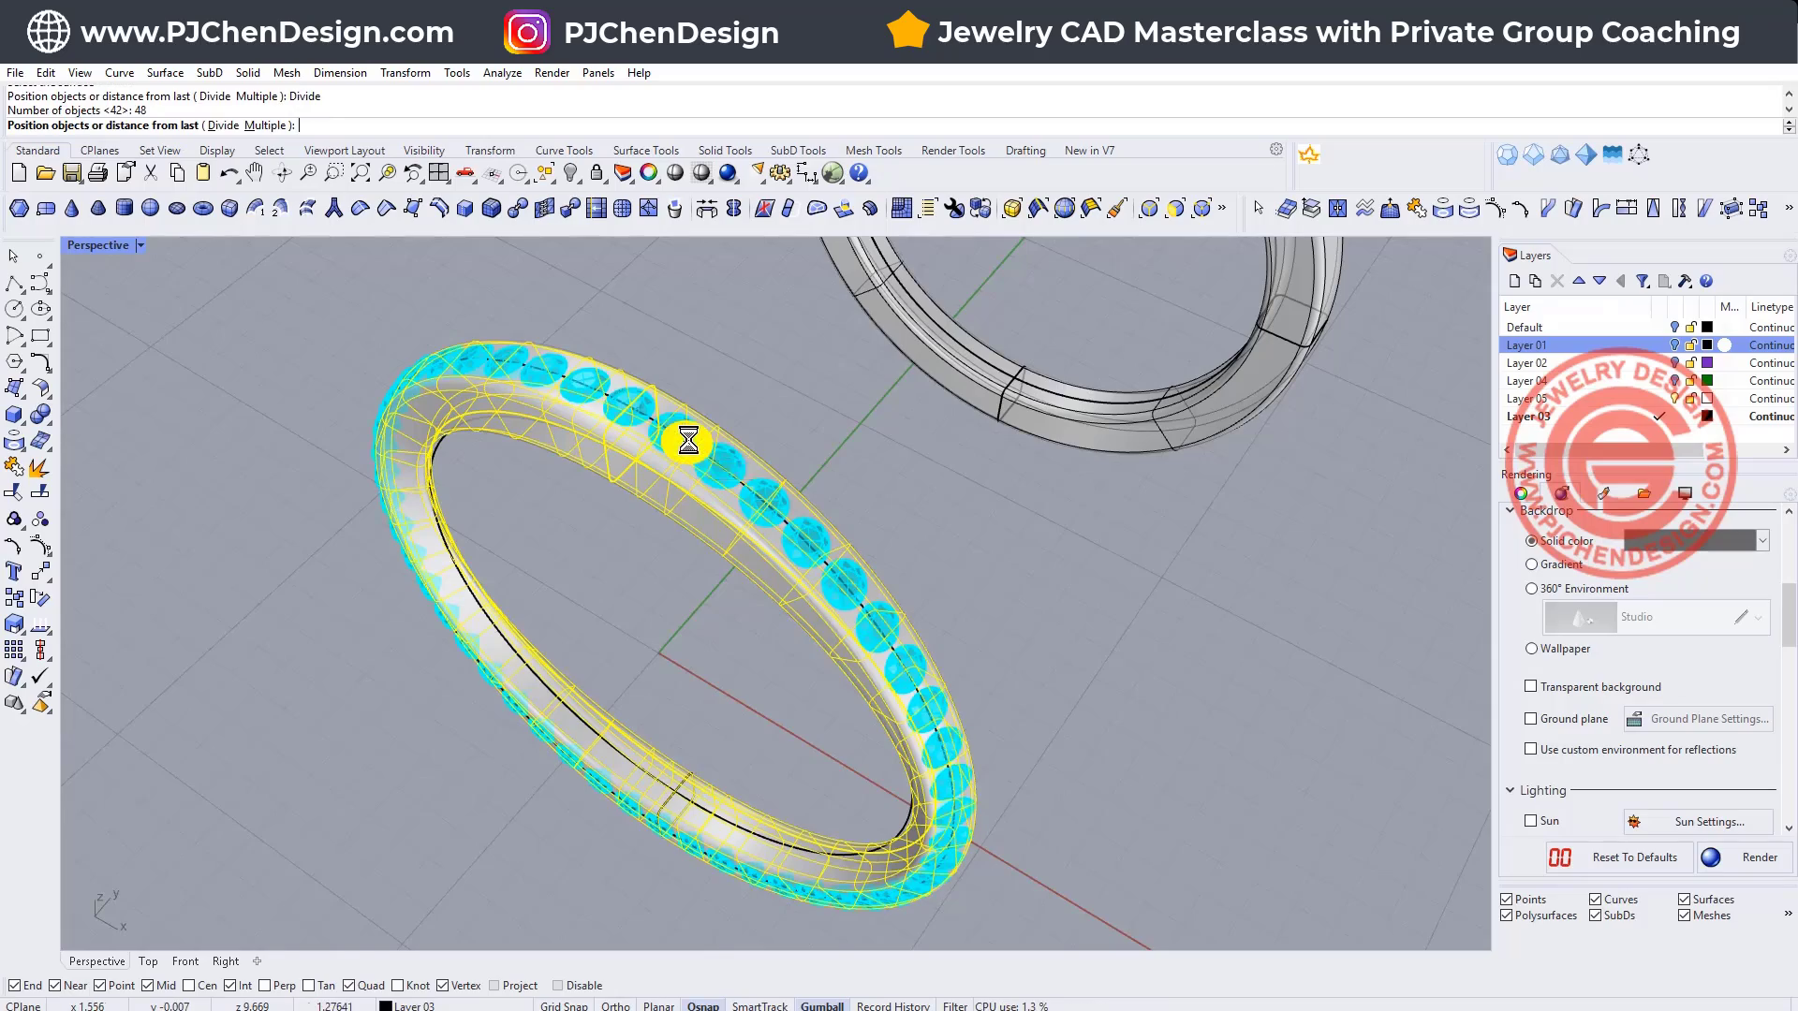
right_drag(952, 823, 999, 815)
scroll(889, 683, up, 6)
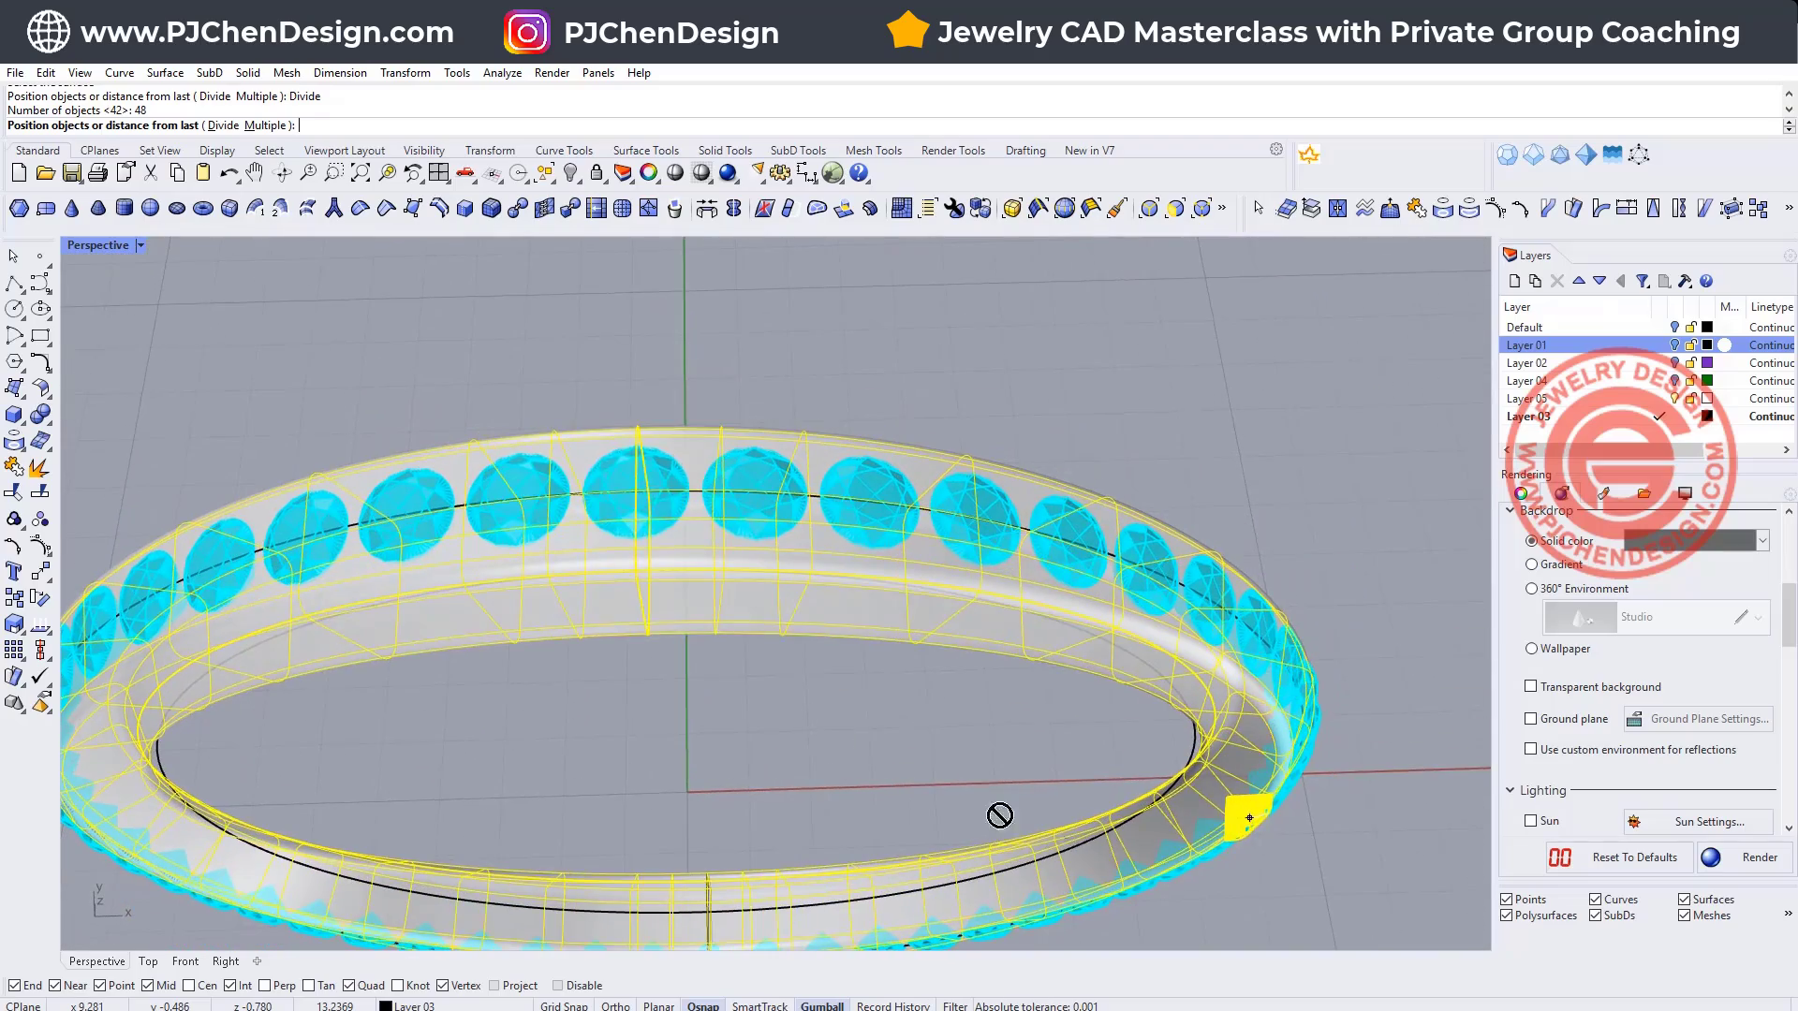
right_click(560, 405)
scroll(793, 496, down, 3)
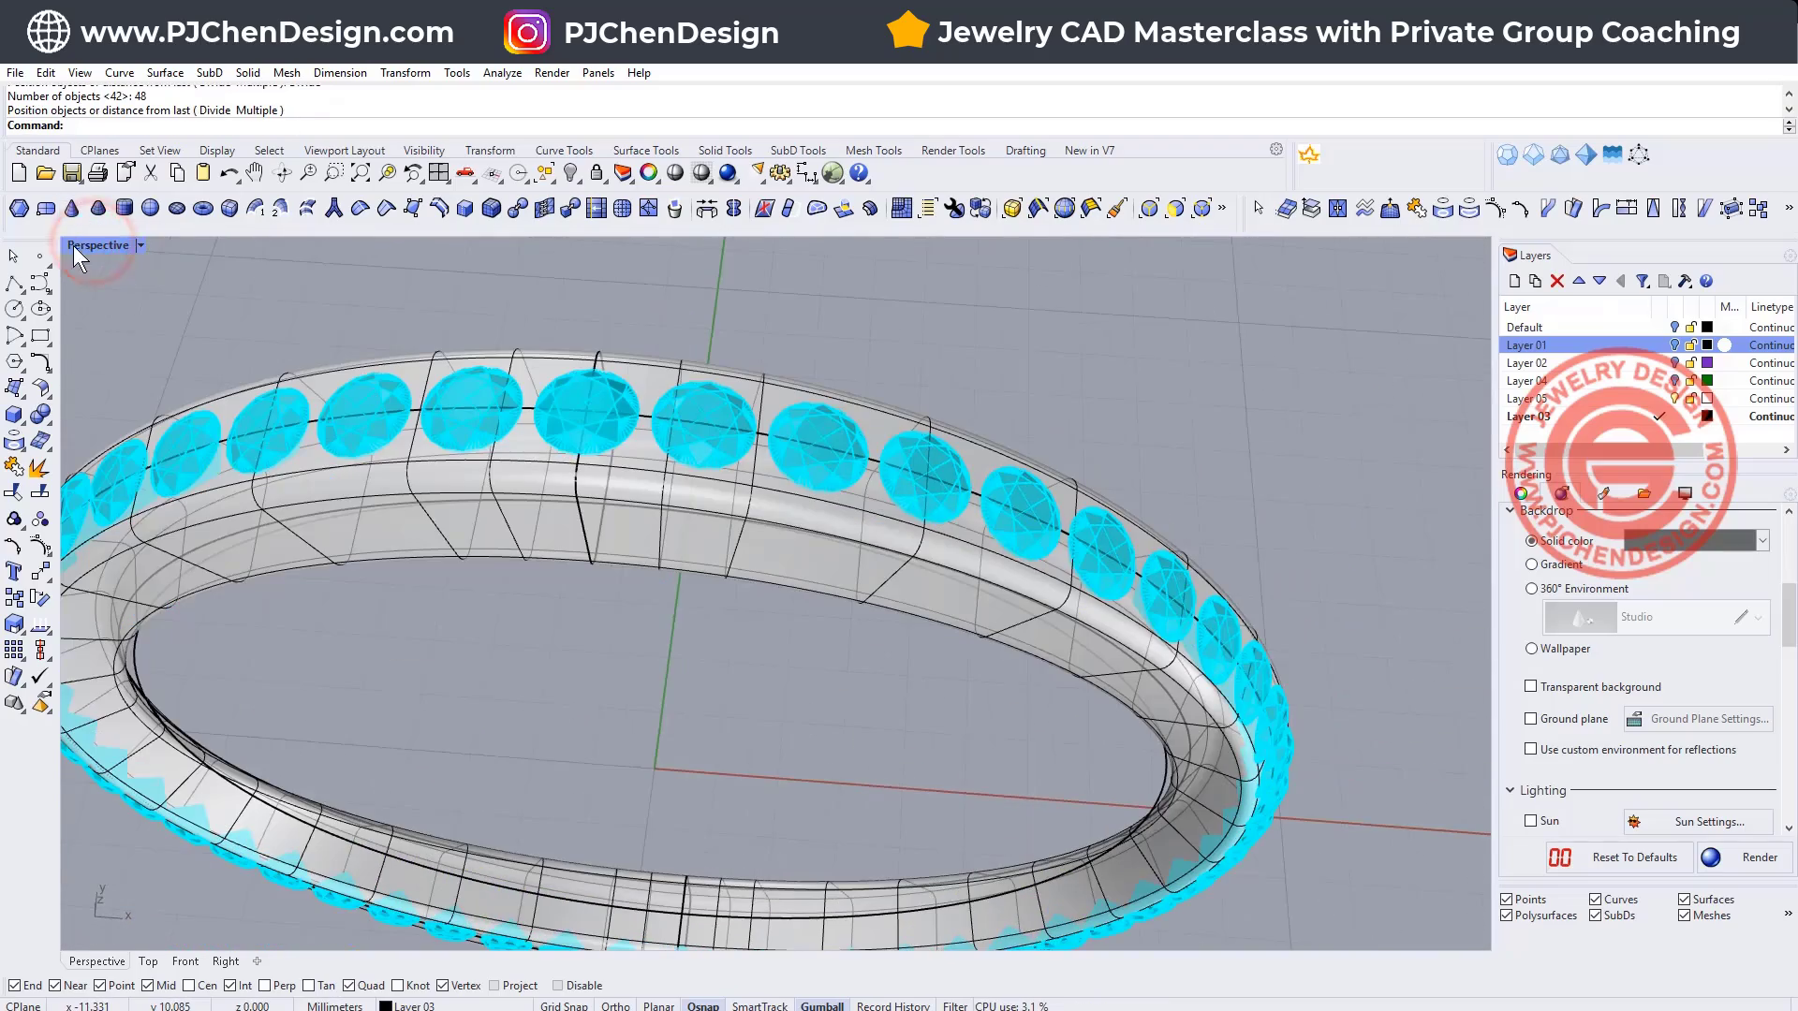
Step: Draw a short vertical polyline in the Front view just above the band, between two gems near its top
double_click(83, 243)
scroll(531, 412, up, 5)
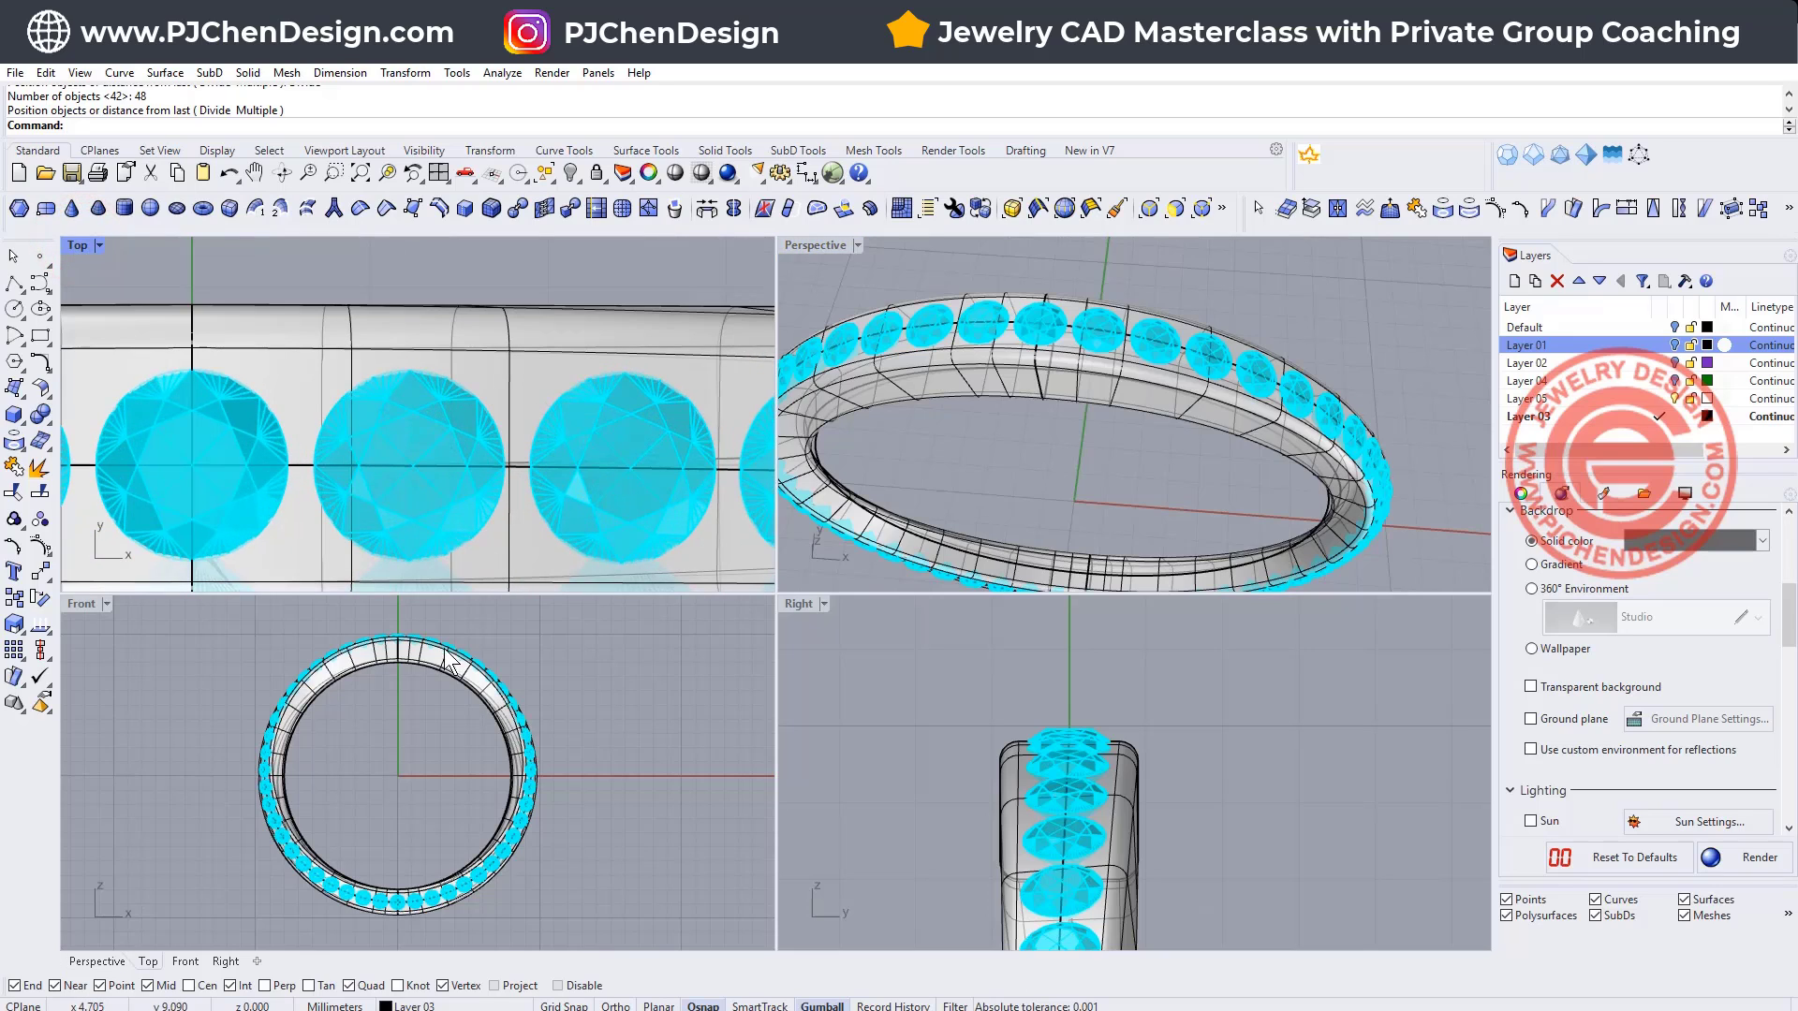
scroll(431, 656, up, 5)
click(379, 717)
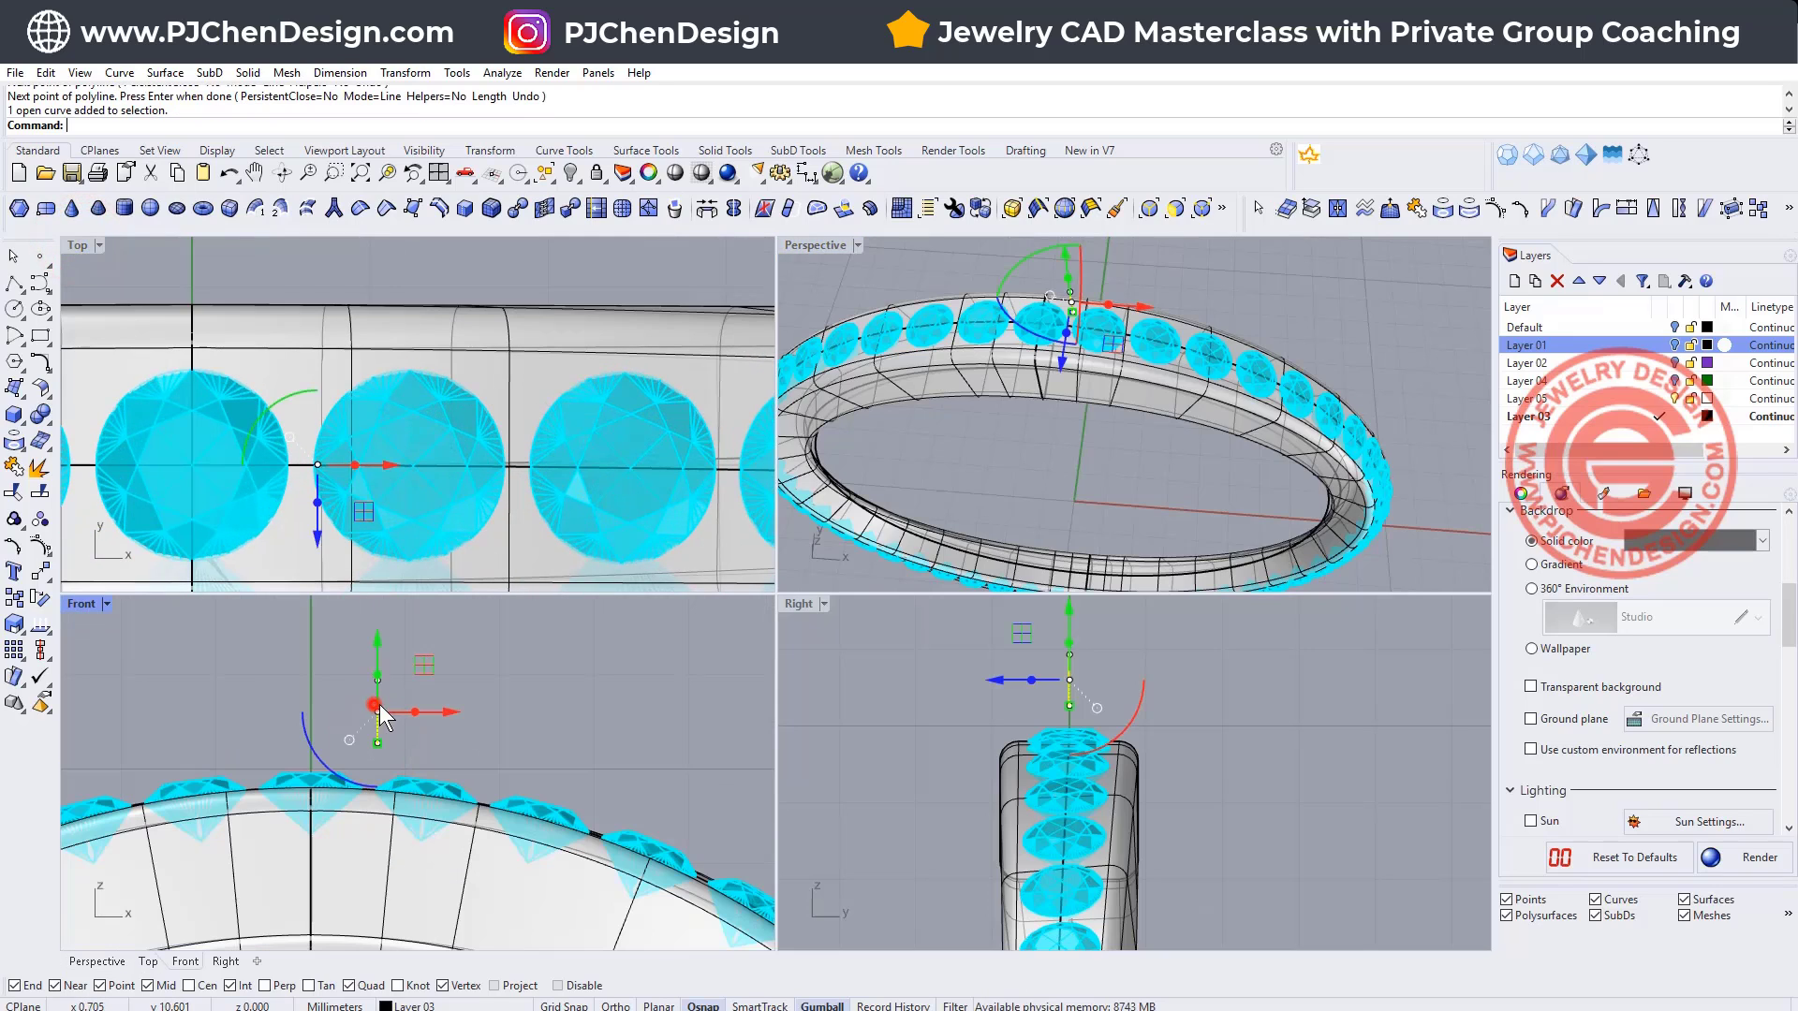
Step: Pipe the short vertical line into a round-capped prong with a radius of about 0.25 mm at both ends
click(14, 417)
click(67, 477)
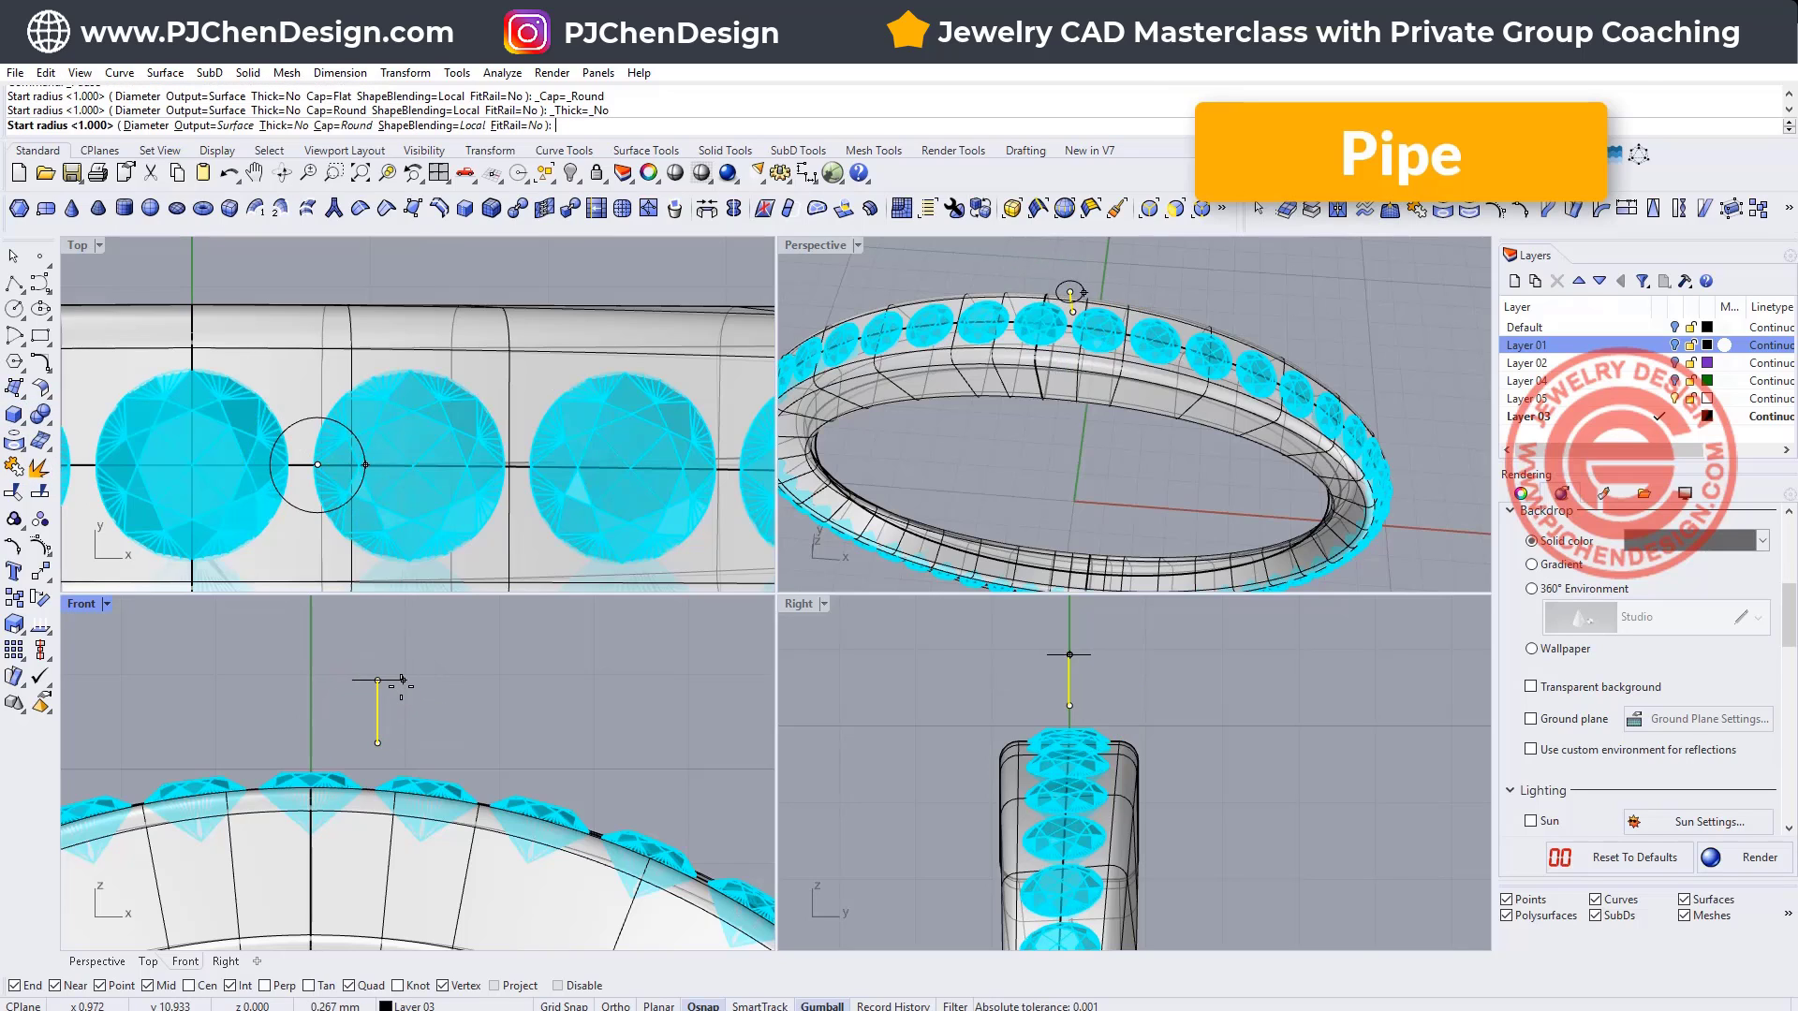
click(401, 683)
click(401, 688)
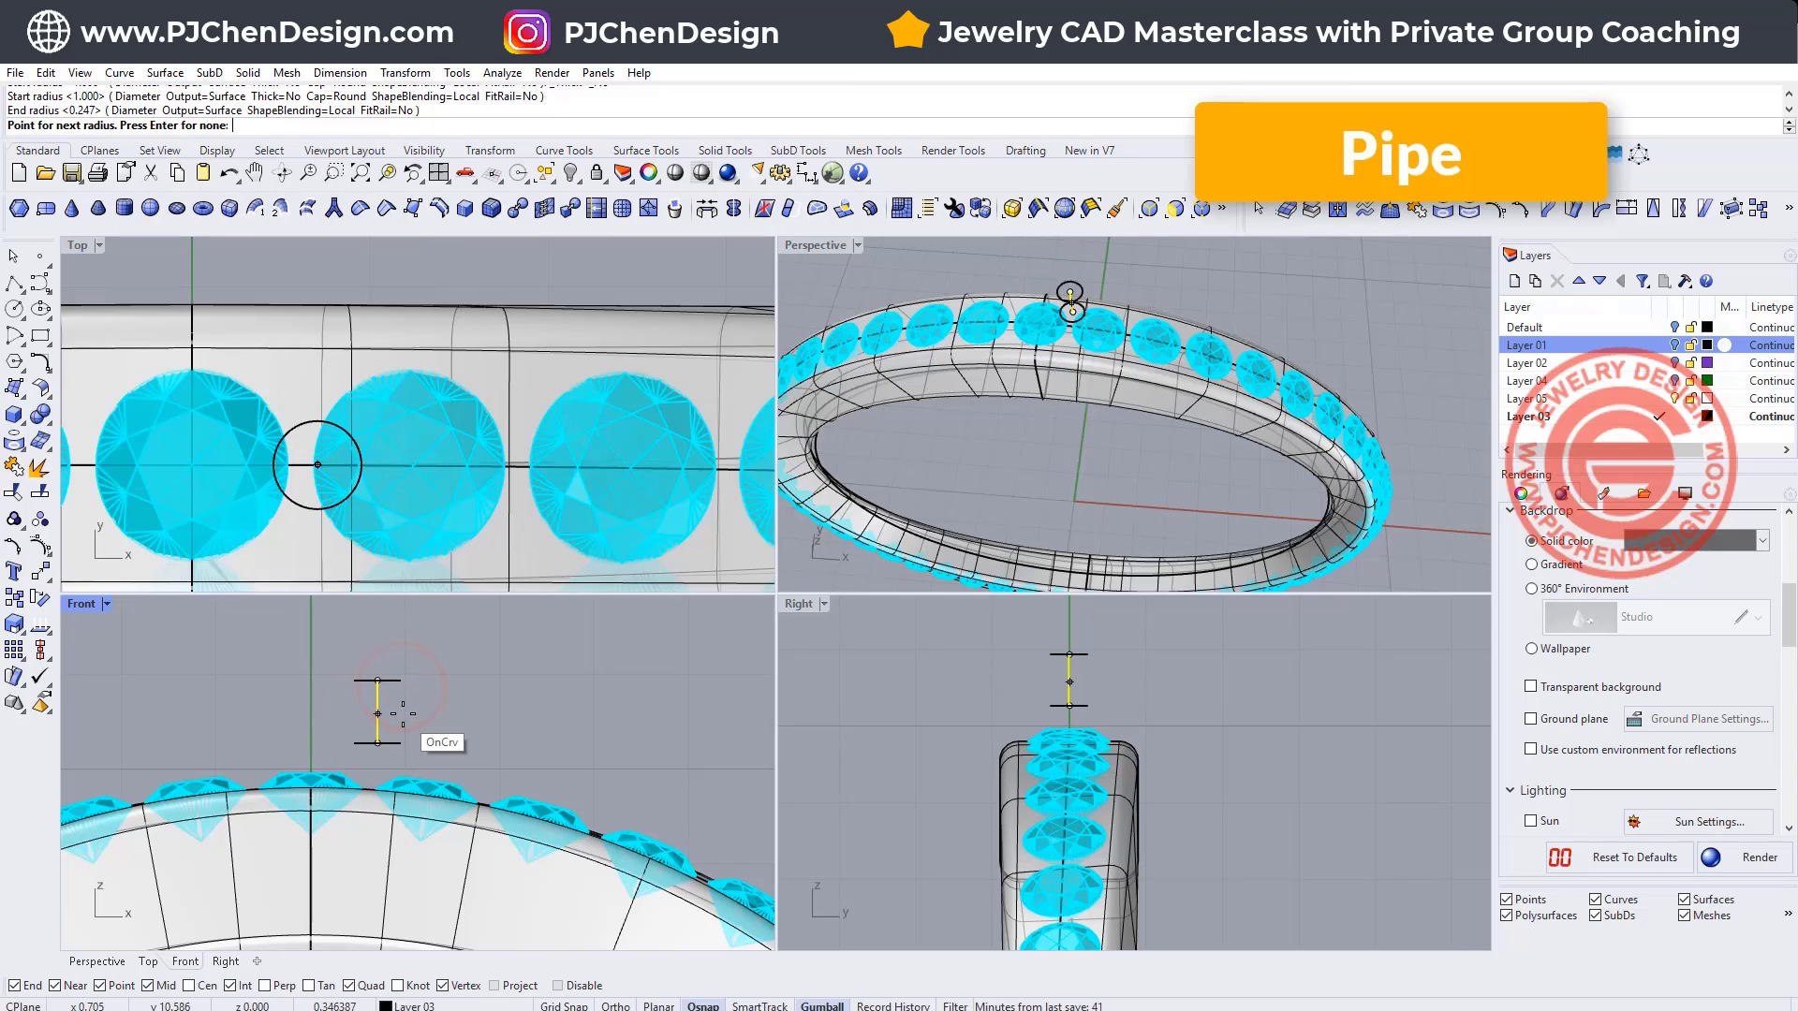
key(Return)
click(558, 710)
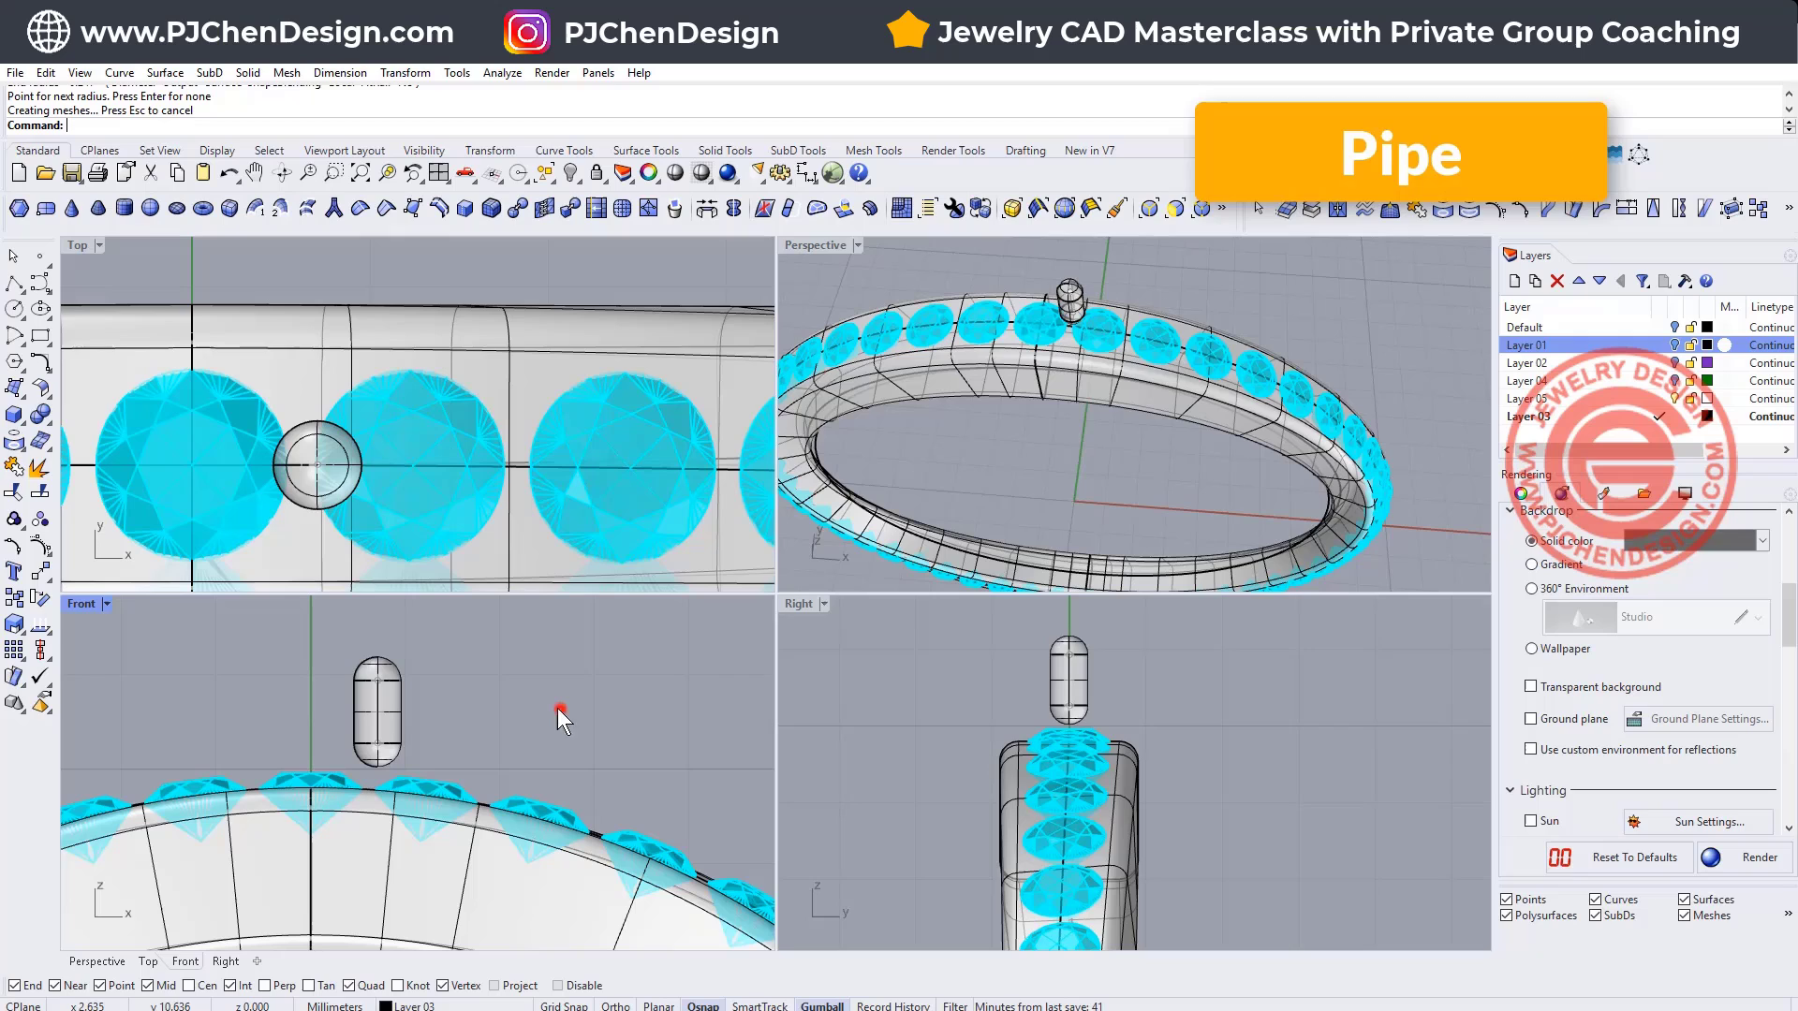
Step: Move the prong off the band's centerline between two neighboring gems and mirror a copy across that centerline
click(304, 503)
drag(367, 406, 354, 477)
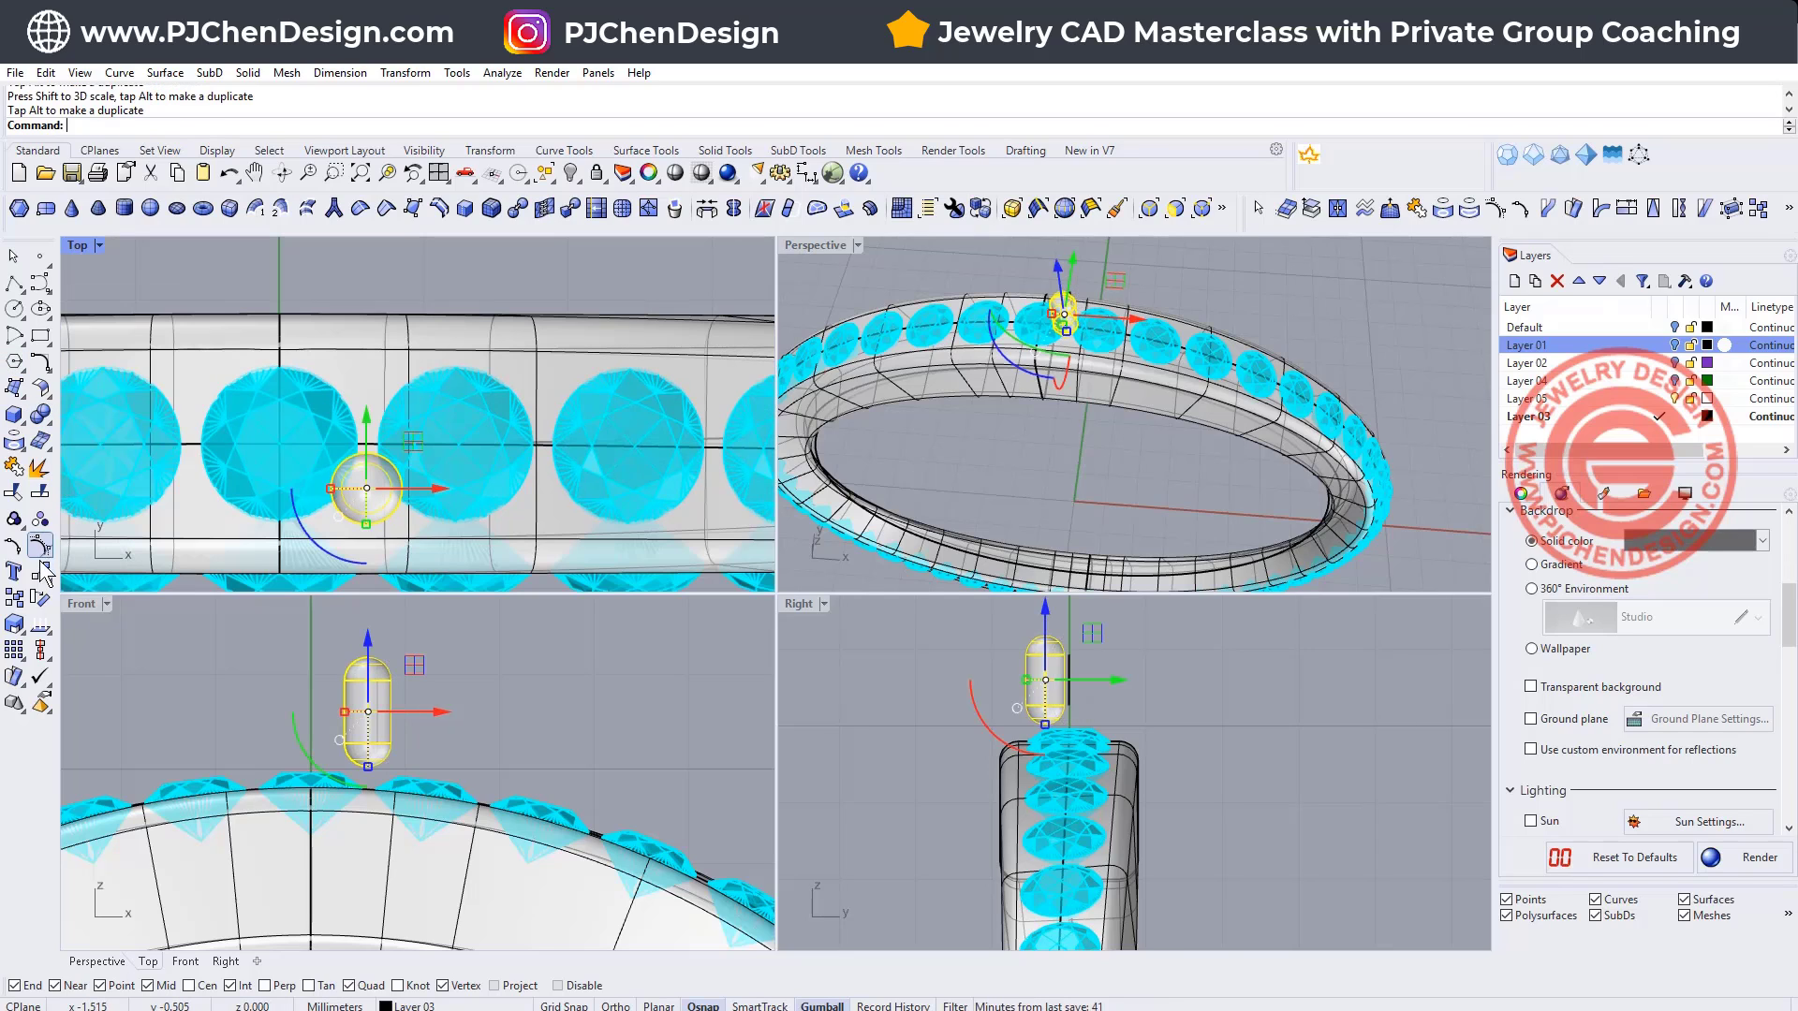
click(43, 575)
click(95, 606)
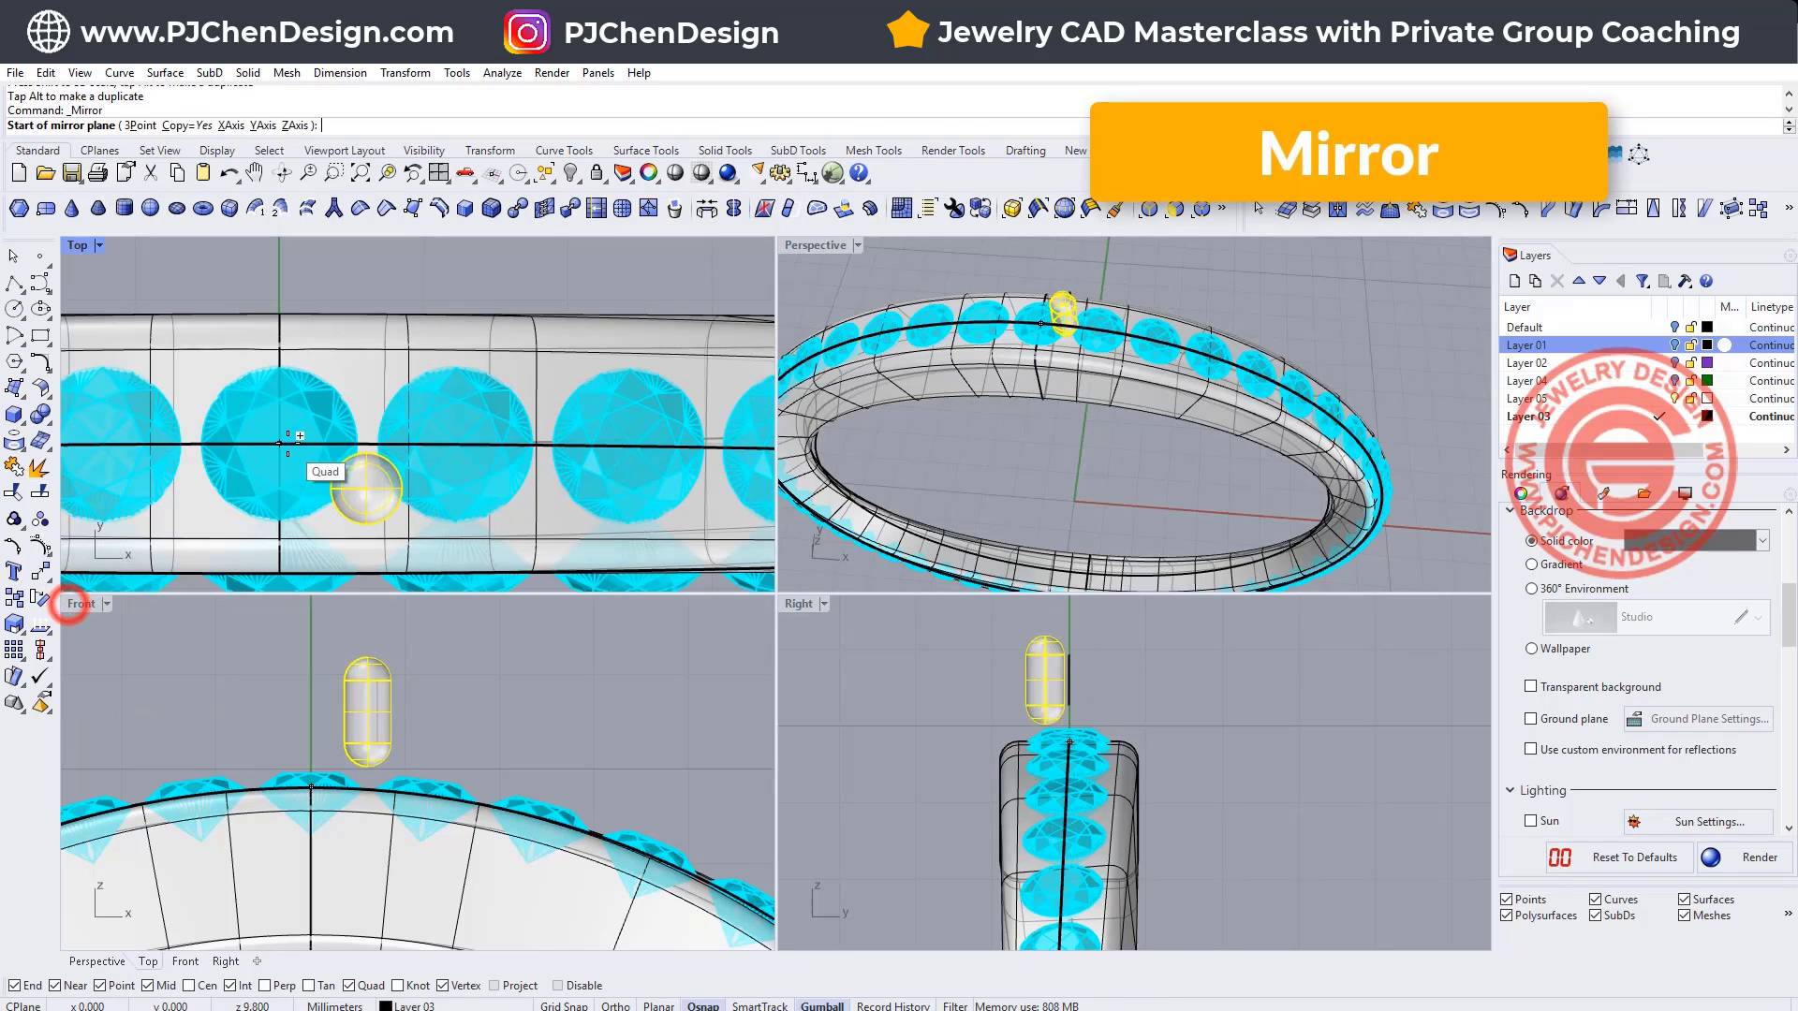
click(280, 443)
click(535, 454)
click(461, 251)
Step: Lower both prongs and their line in the Front view until only the rounded tips stand out above the band
mouse_move(1108, 420)
right_down()
mouse_move(1058, 425)
mouse_move(1123, 412)
right_up()
drag(518, 714, 357, 745)
click(568, 714)
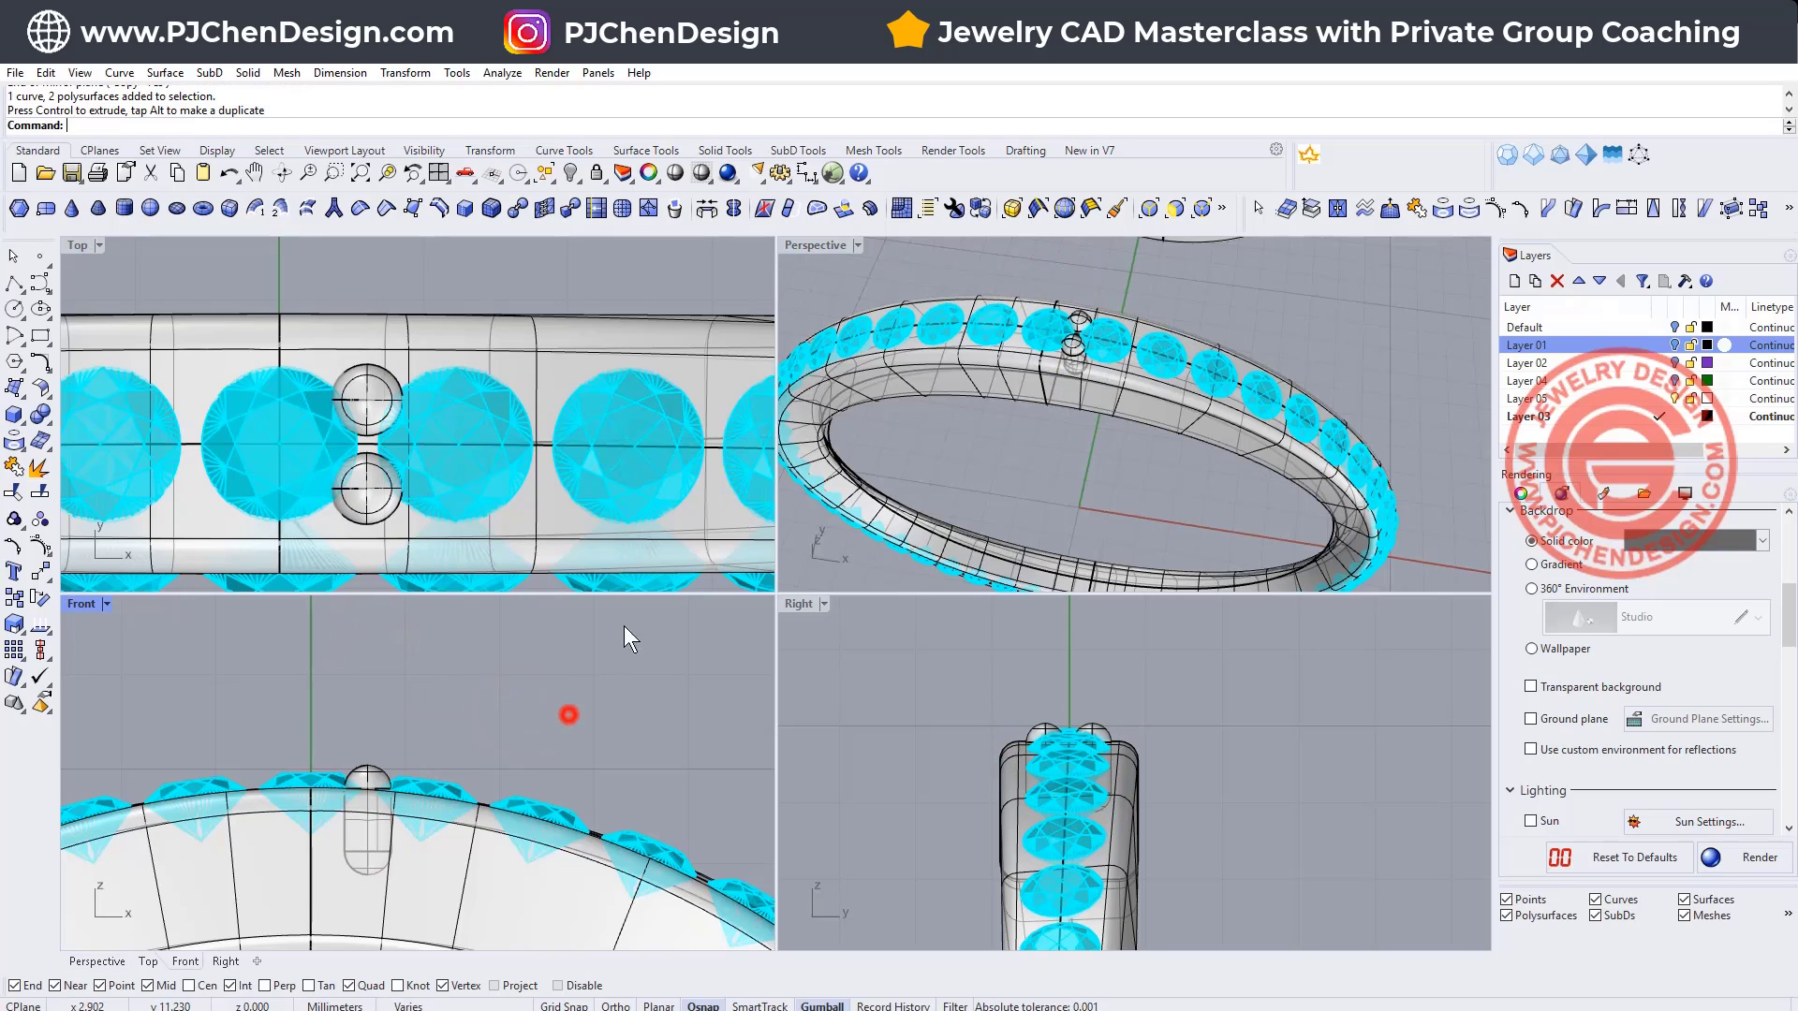
Step: Start Array Along Curve on Surface for both prongs, with the isocurve's end at the top gem as base point and the band as surface
scroll(389, 375, up, 2)
click(384, 397)
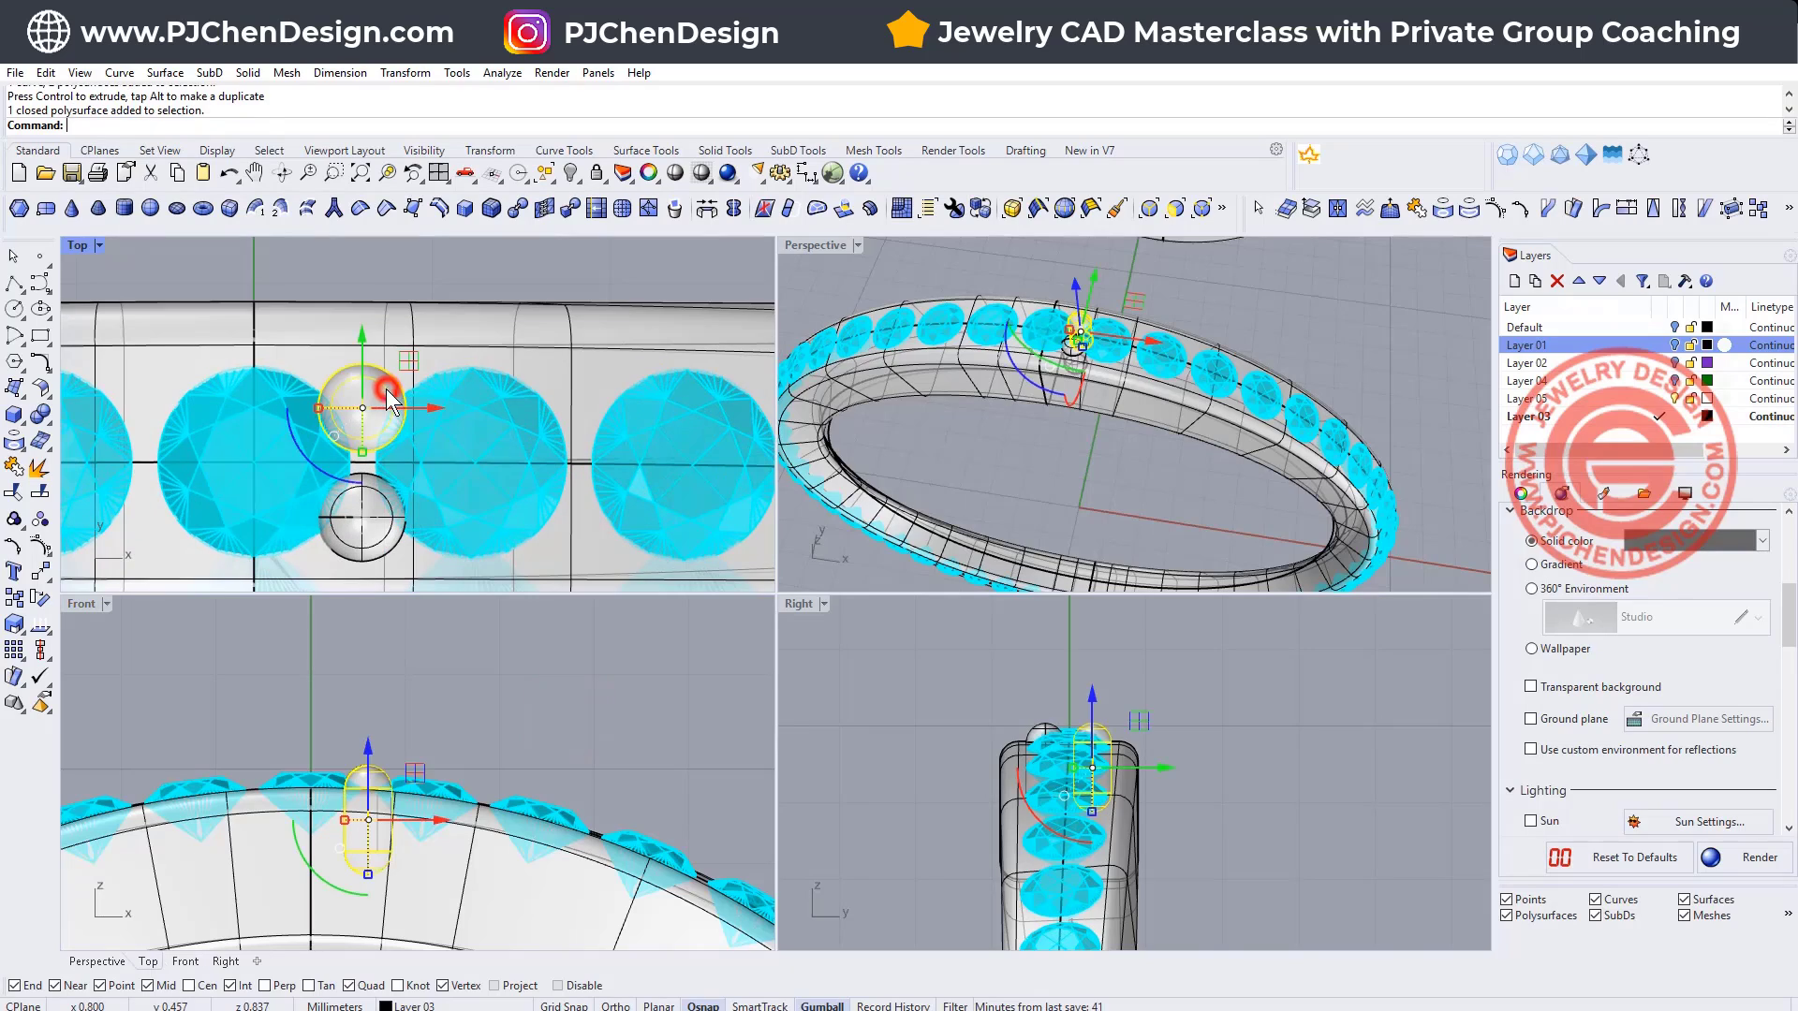
shift+click(361, 526)
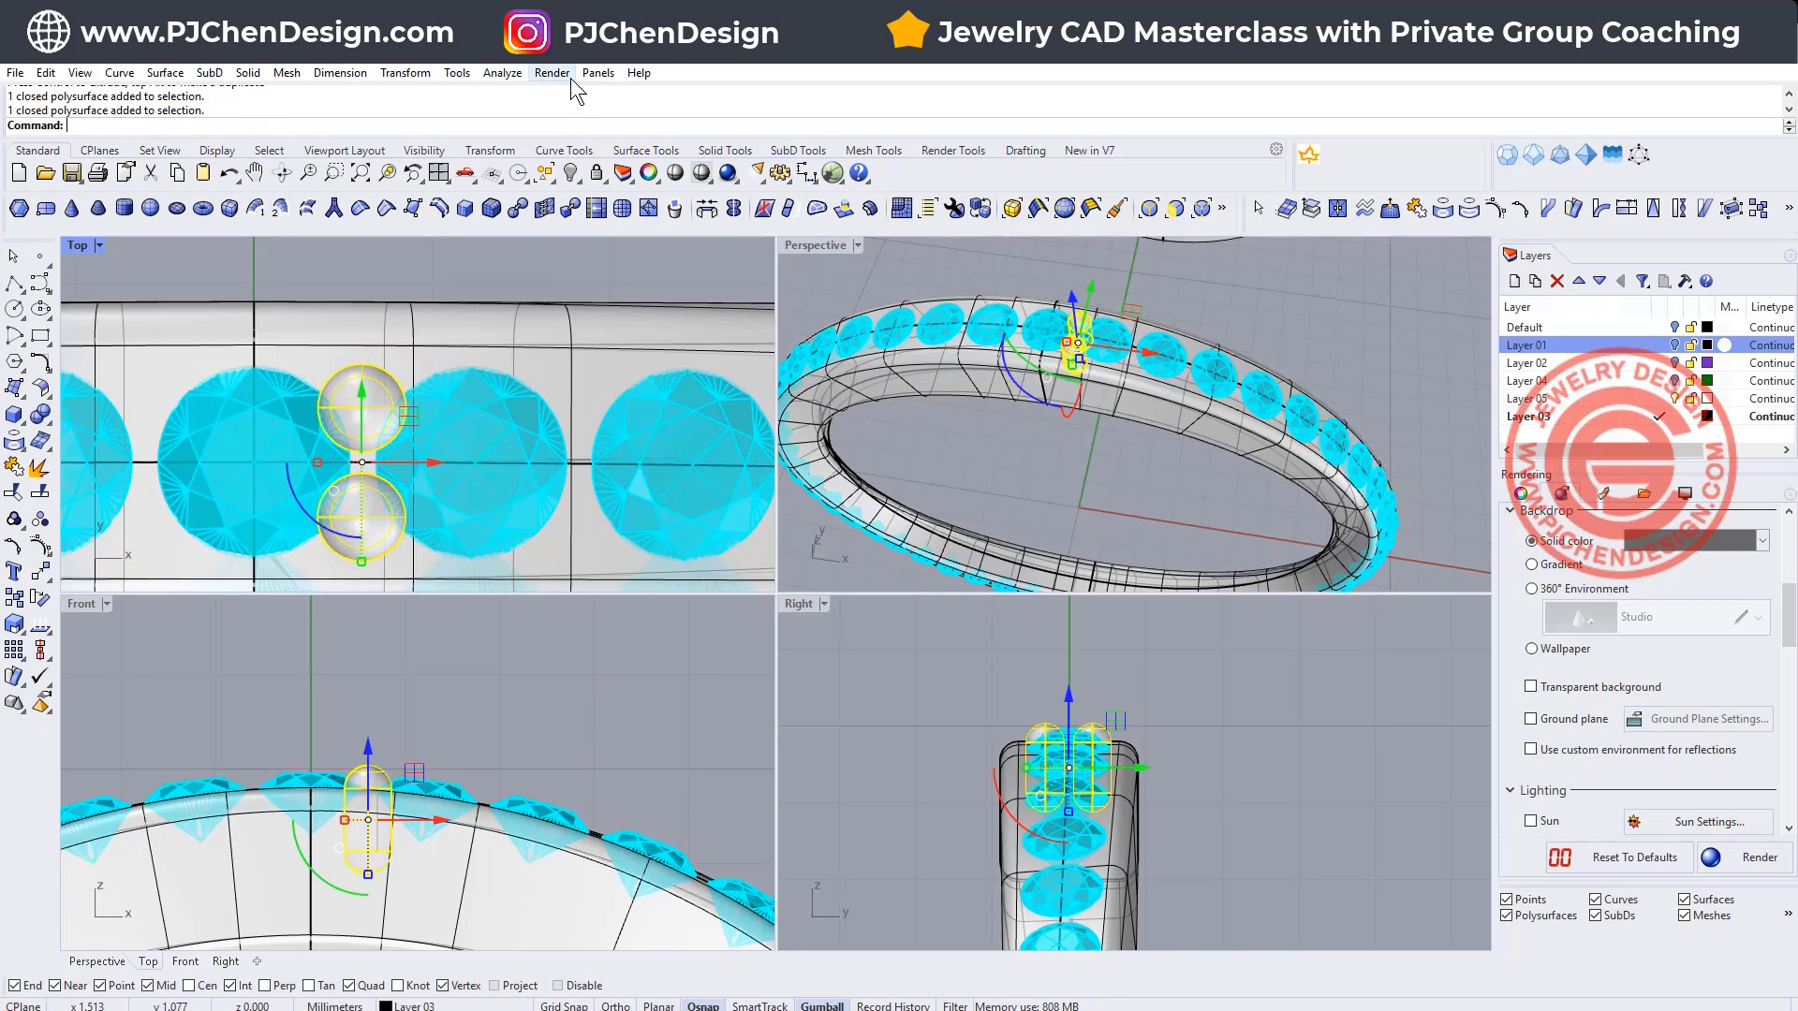
click(405, 73)
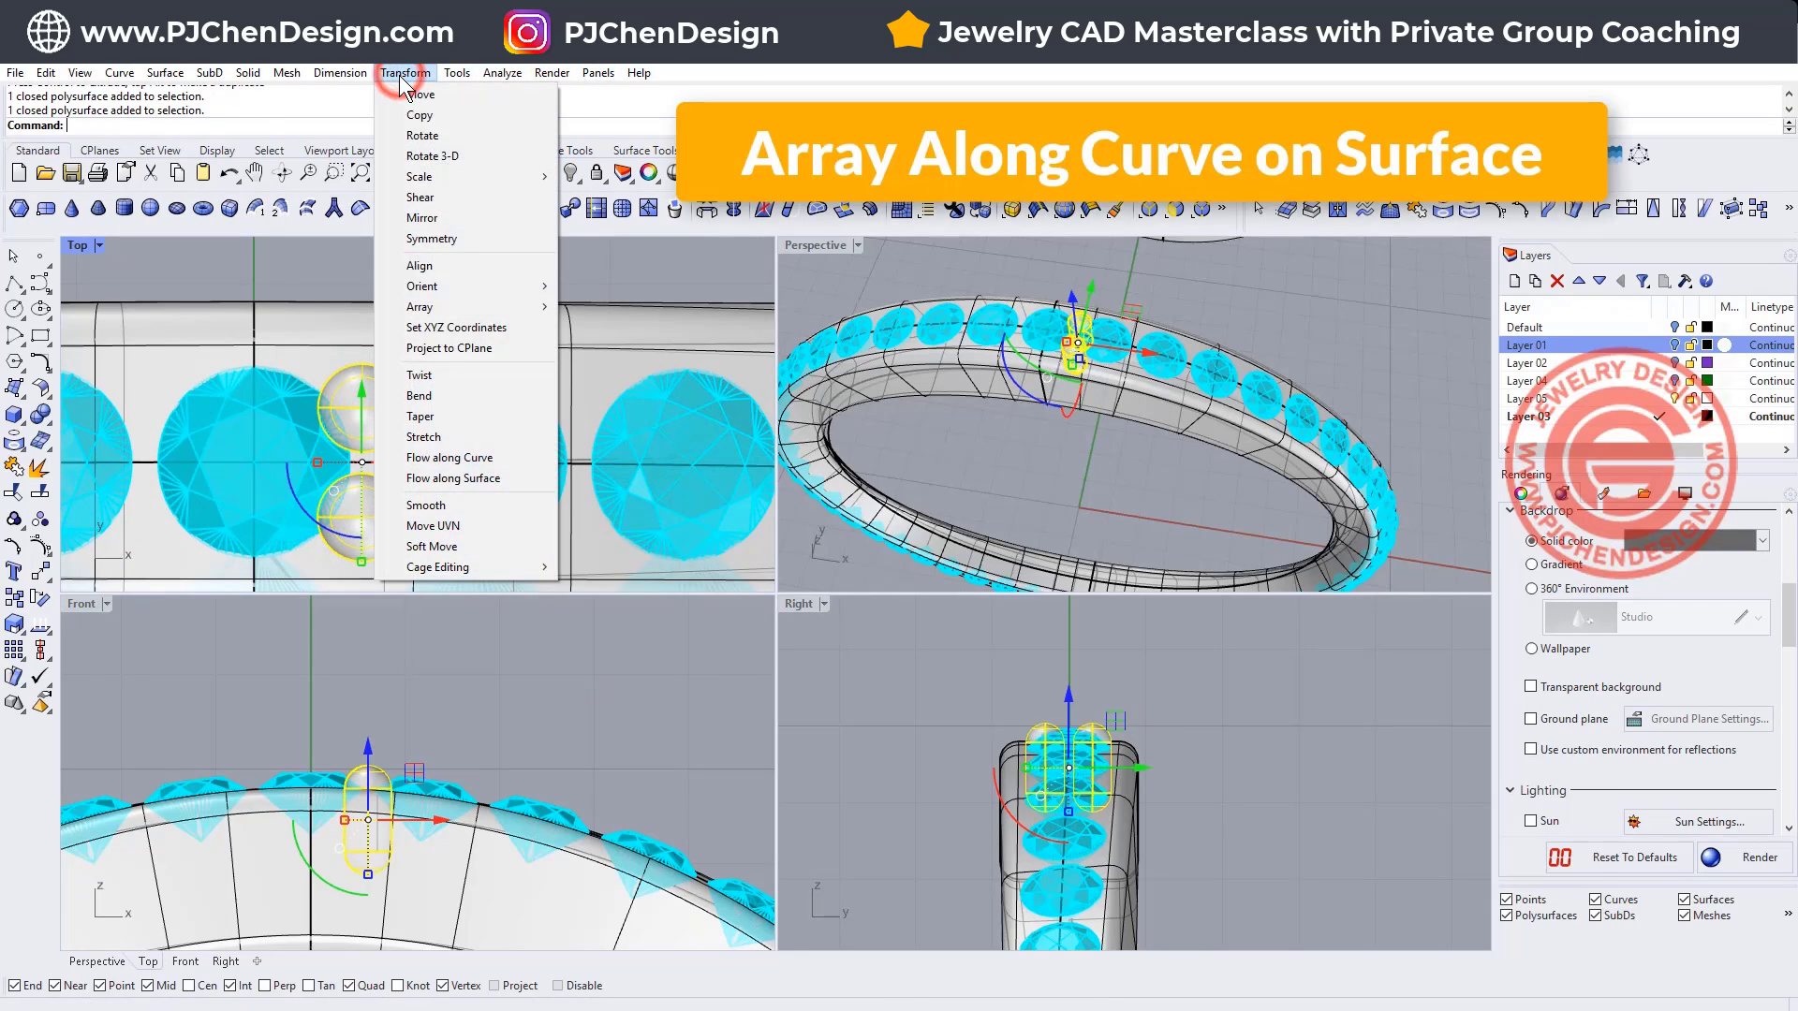
mouse_move(465, 313)
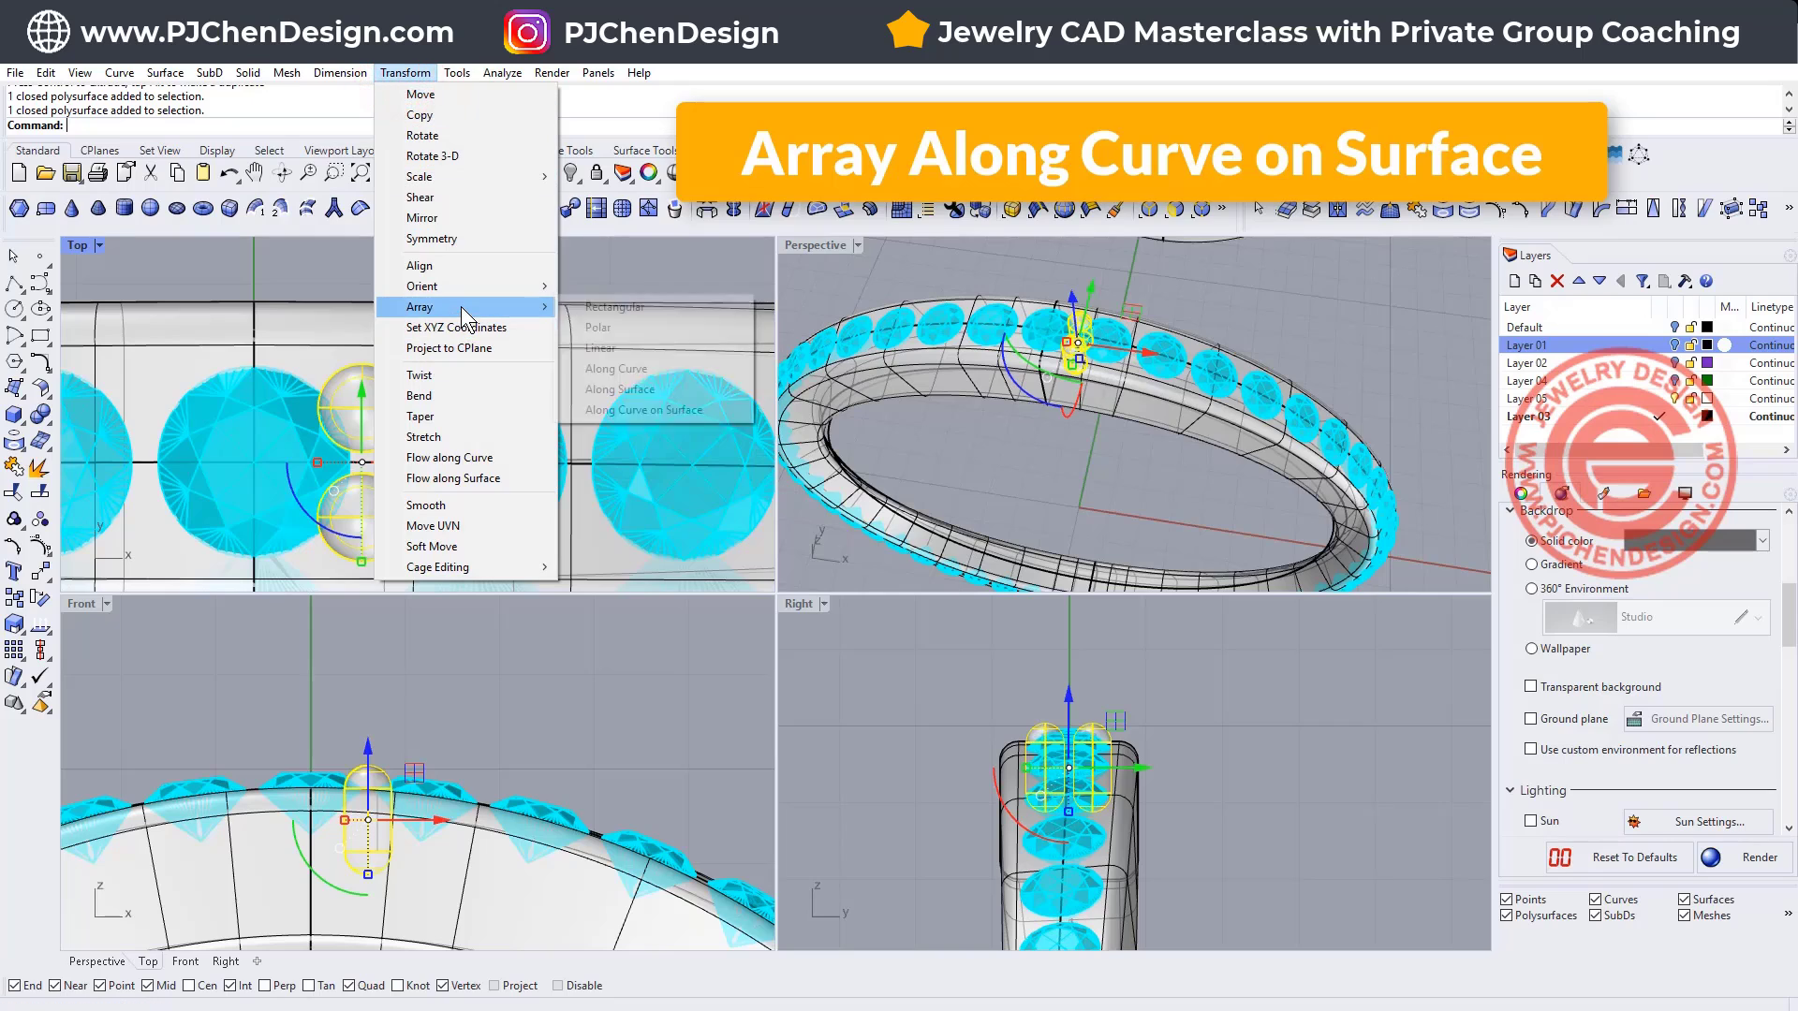
click(663, 411)
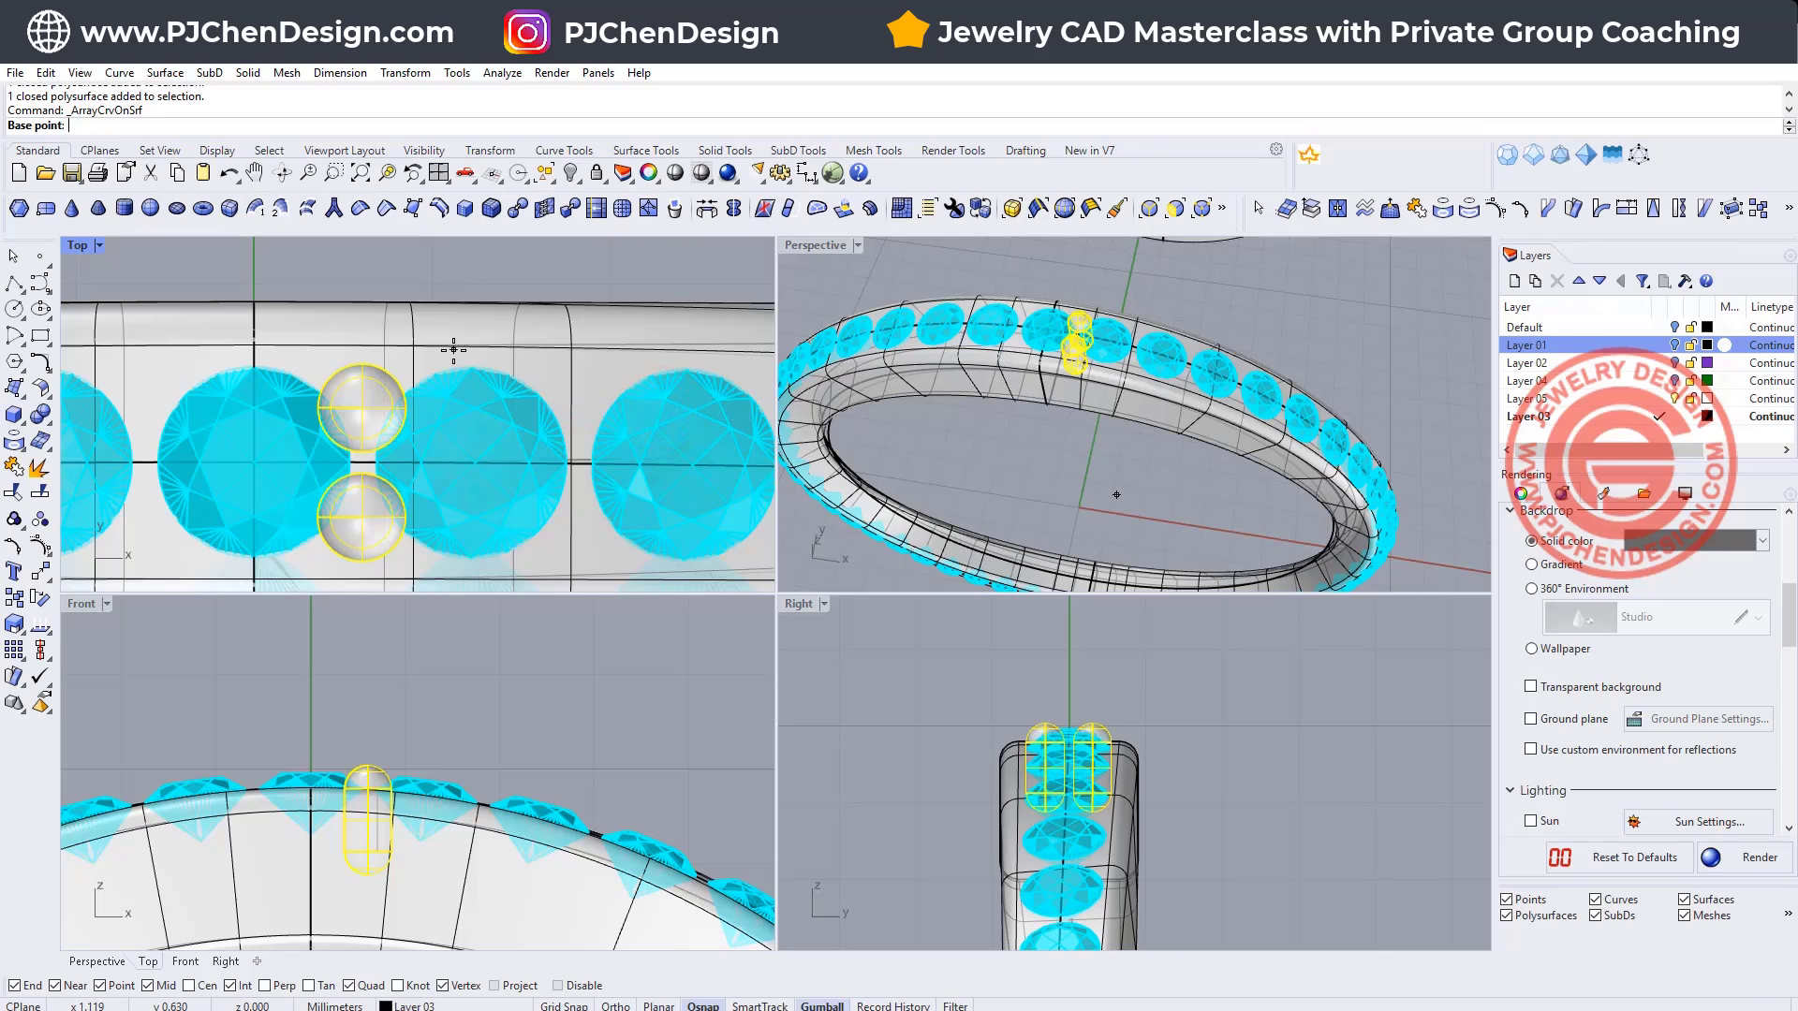
scroll(1049, 344, up, 3)
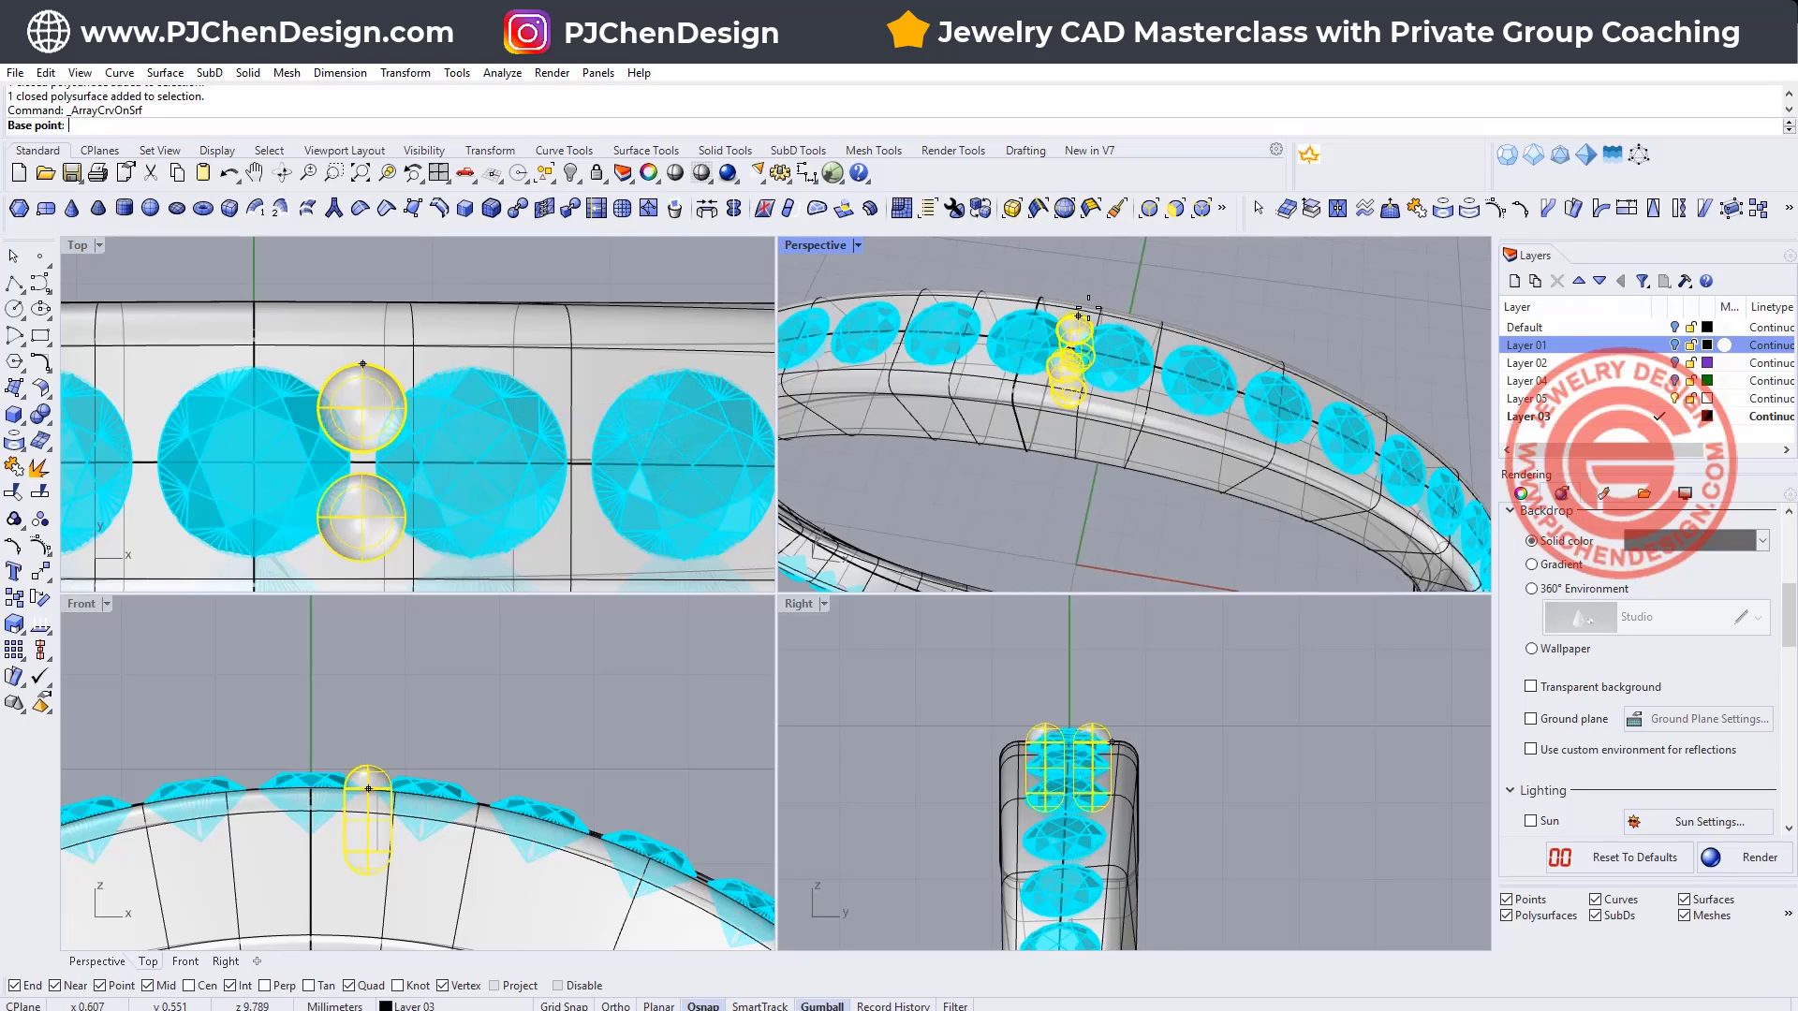
click(1028, 342)
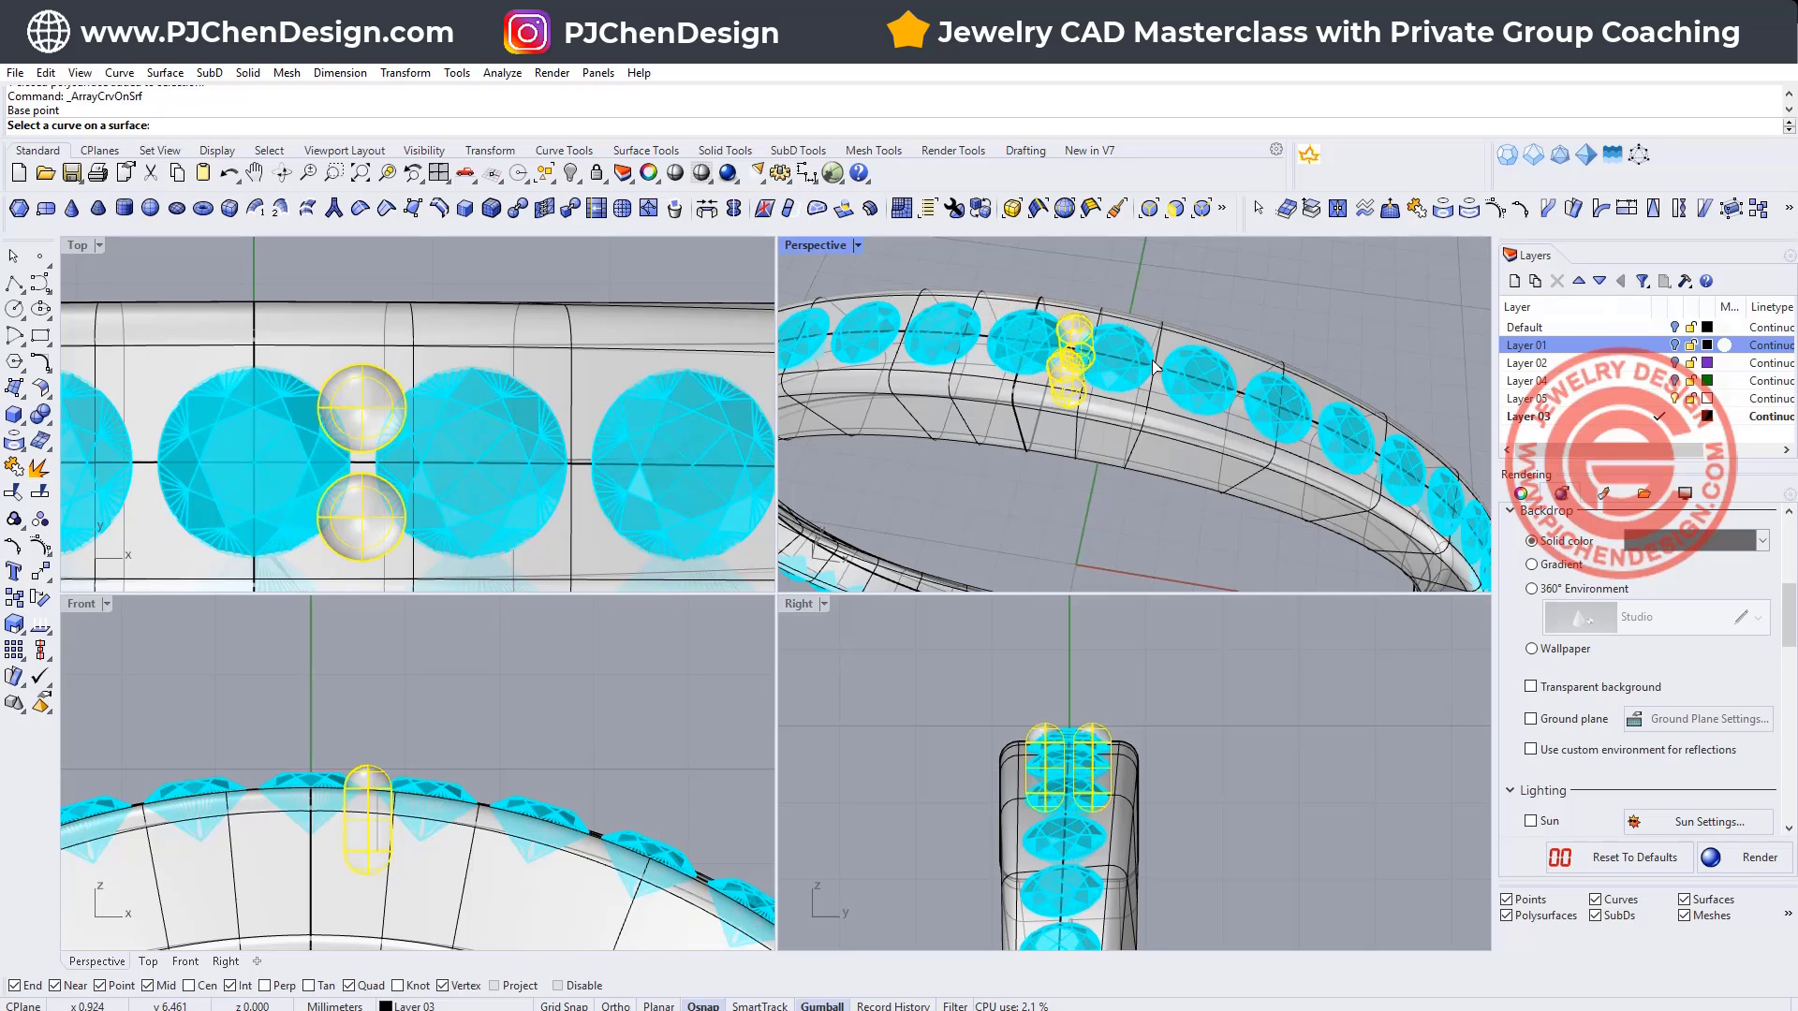
scroll(1161, 384, up, 5)
click(1183, 395)
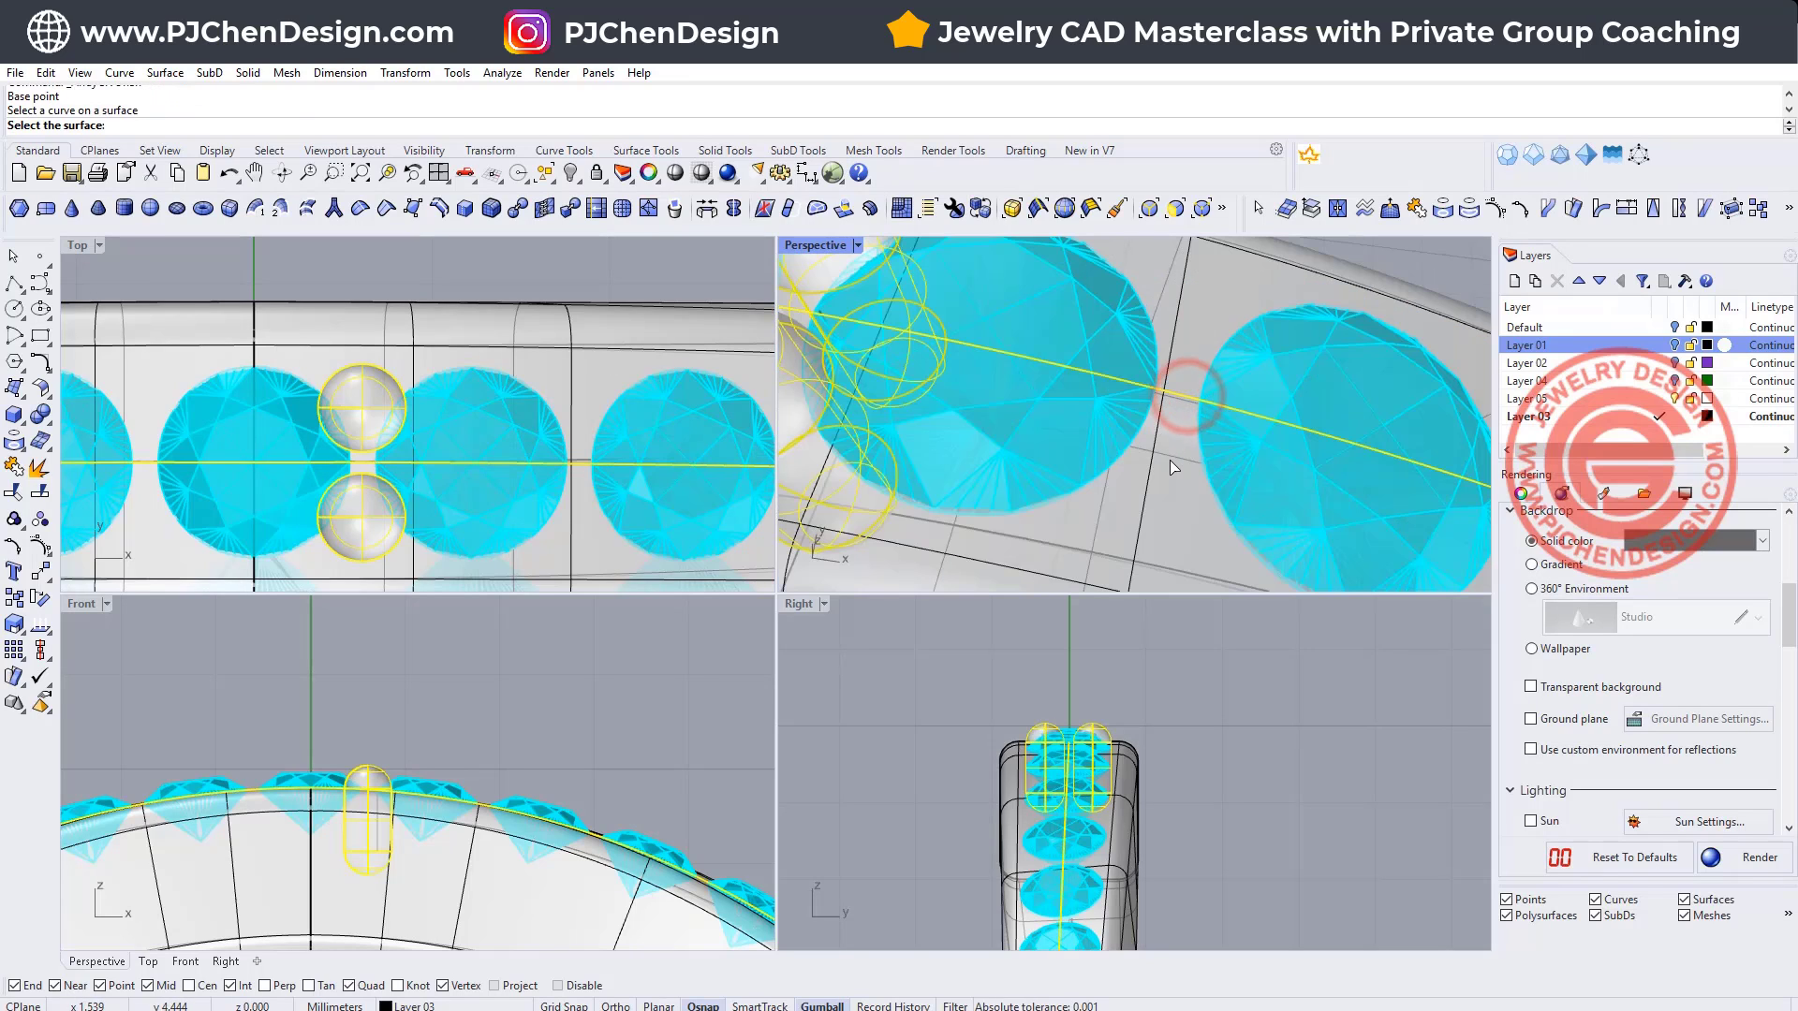
click(1172, 449)
Step: Divide the curve into 48 objects and finish arraying the prong pairs around the band
scroll(1170, 460, down, 5)
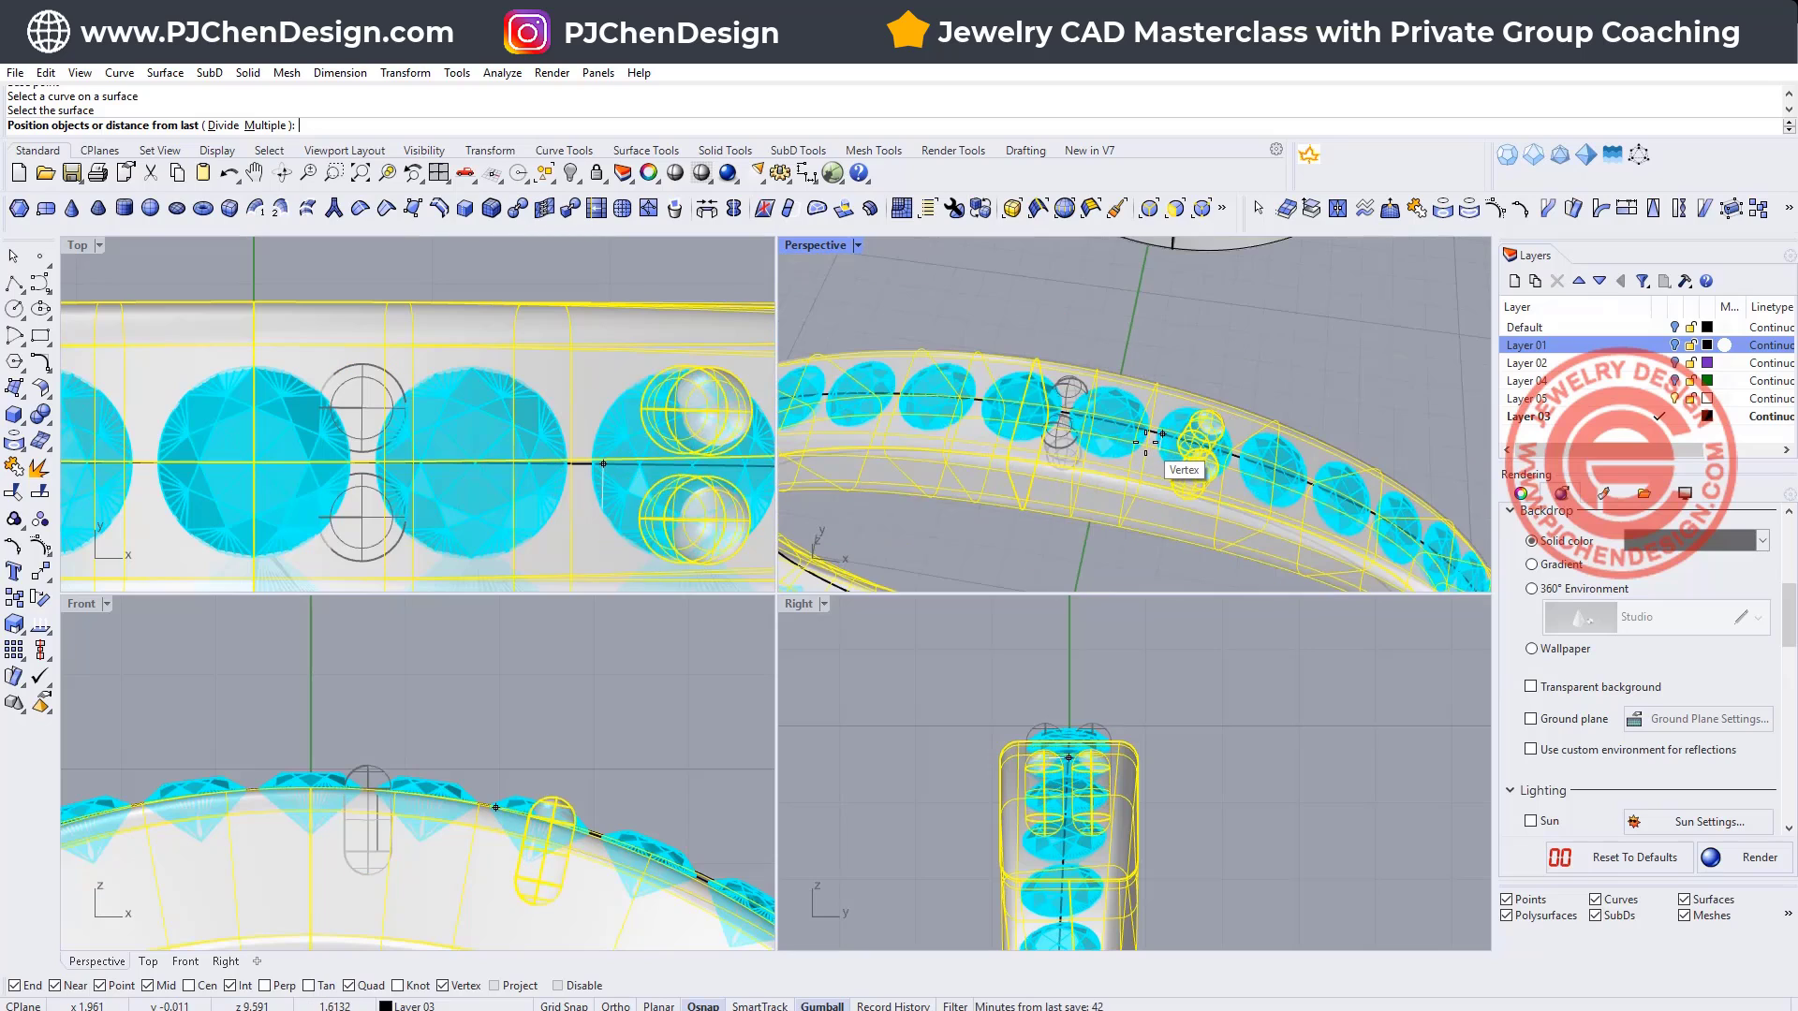
click(217, 126)
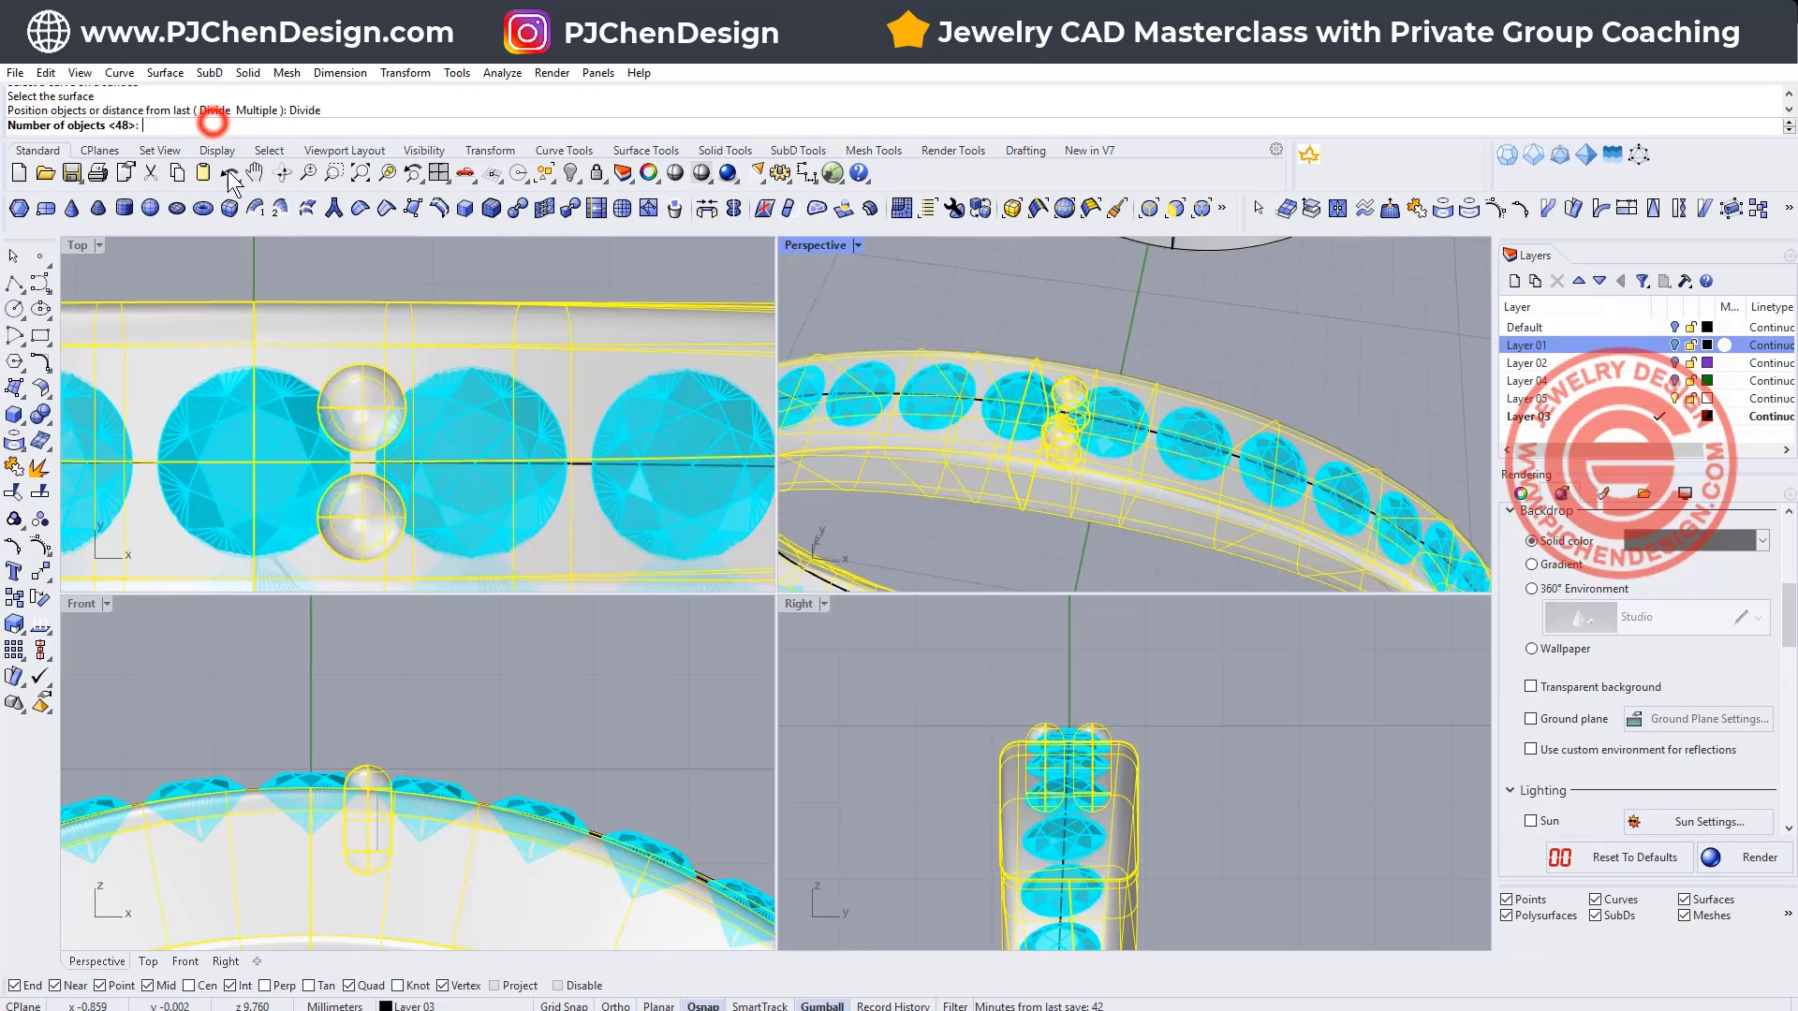
right_click(471, 255)
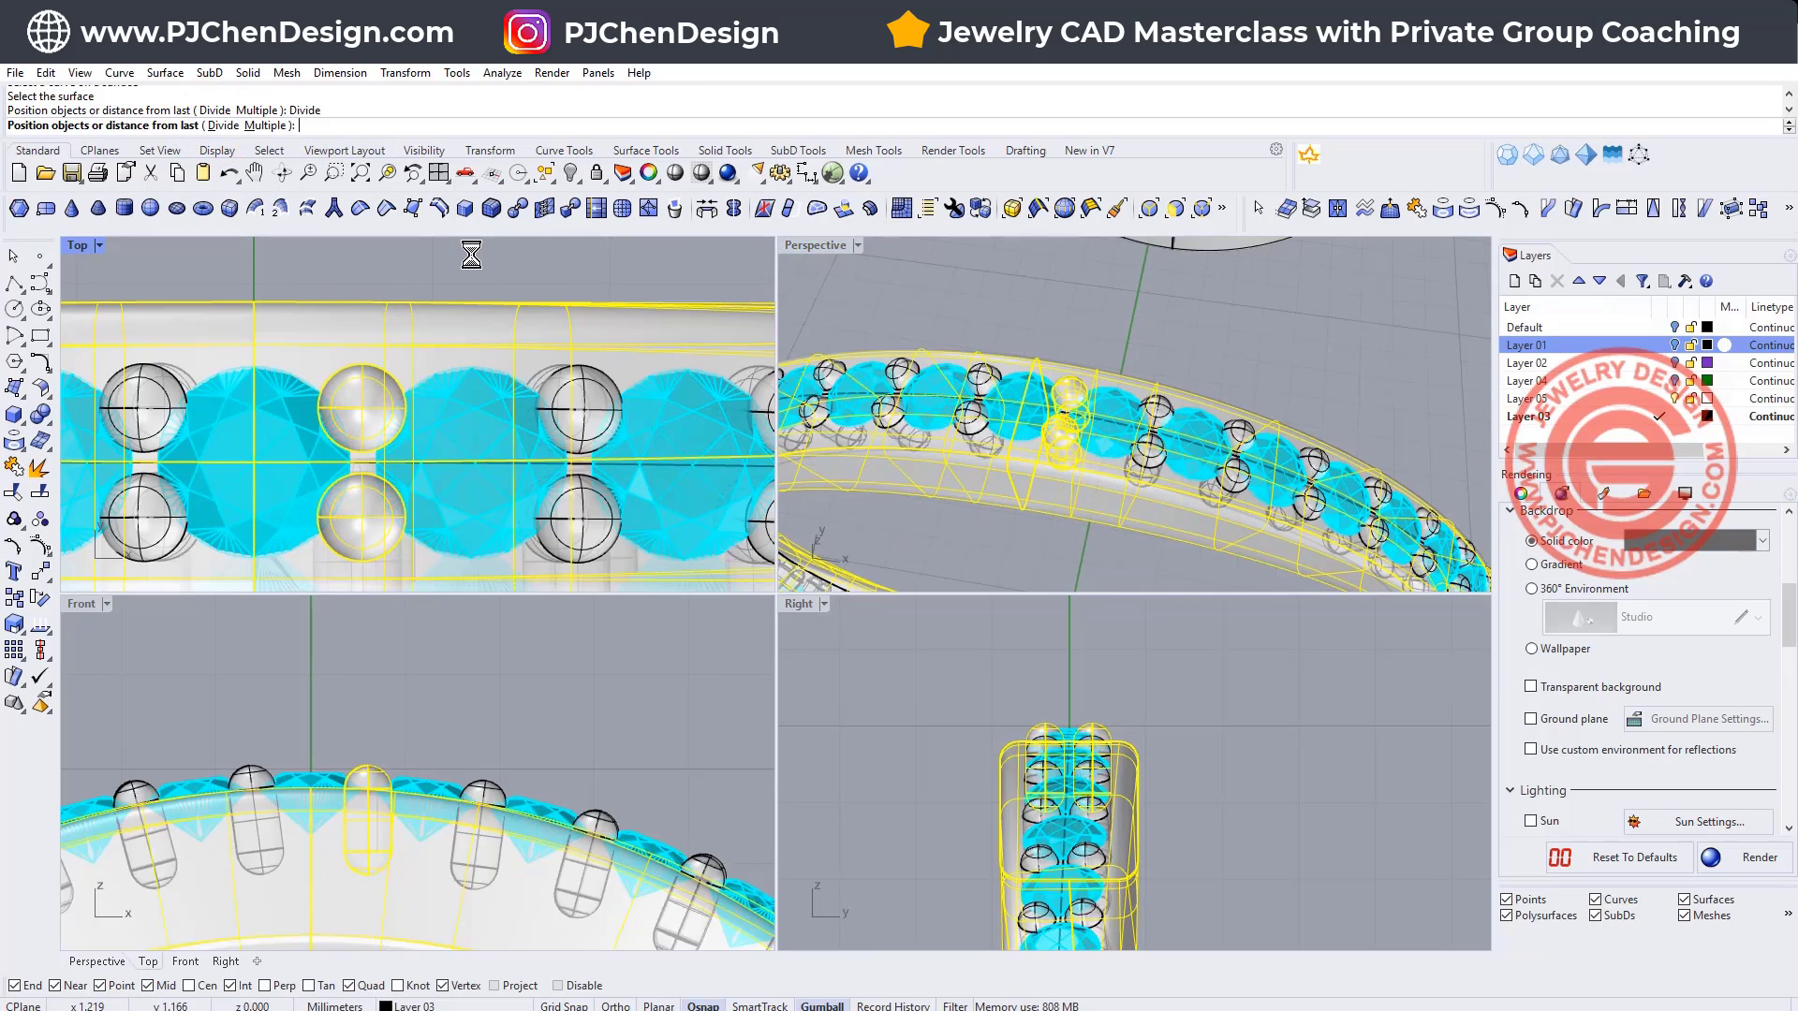
scroll(1181, 465, down, 6)
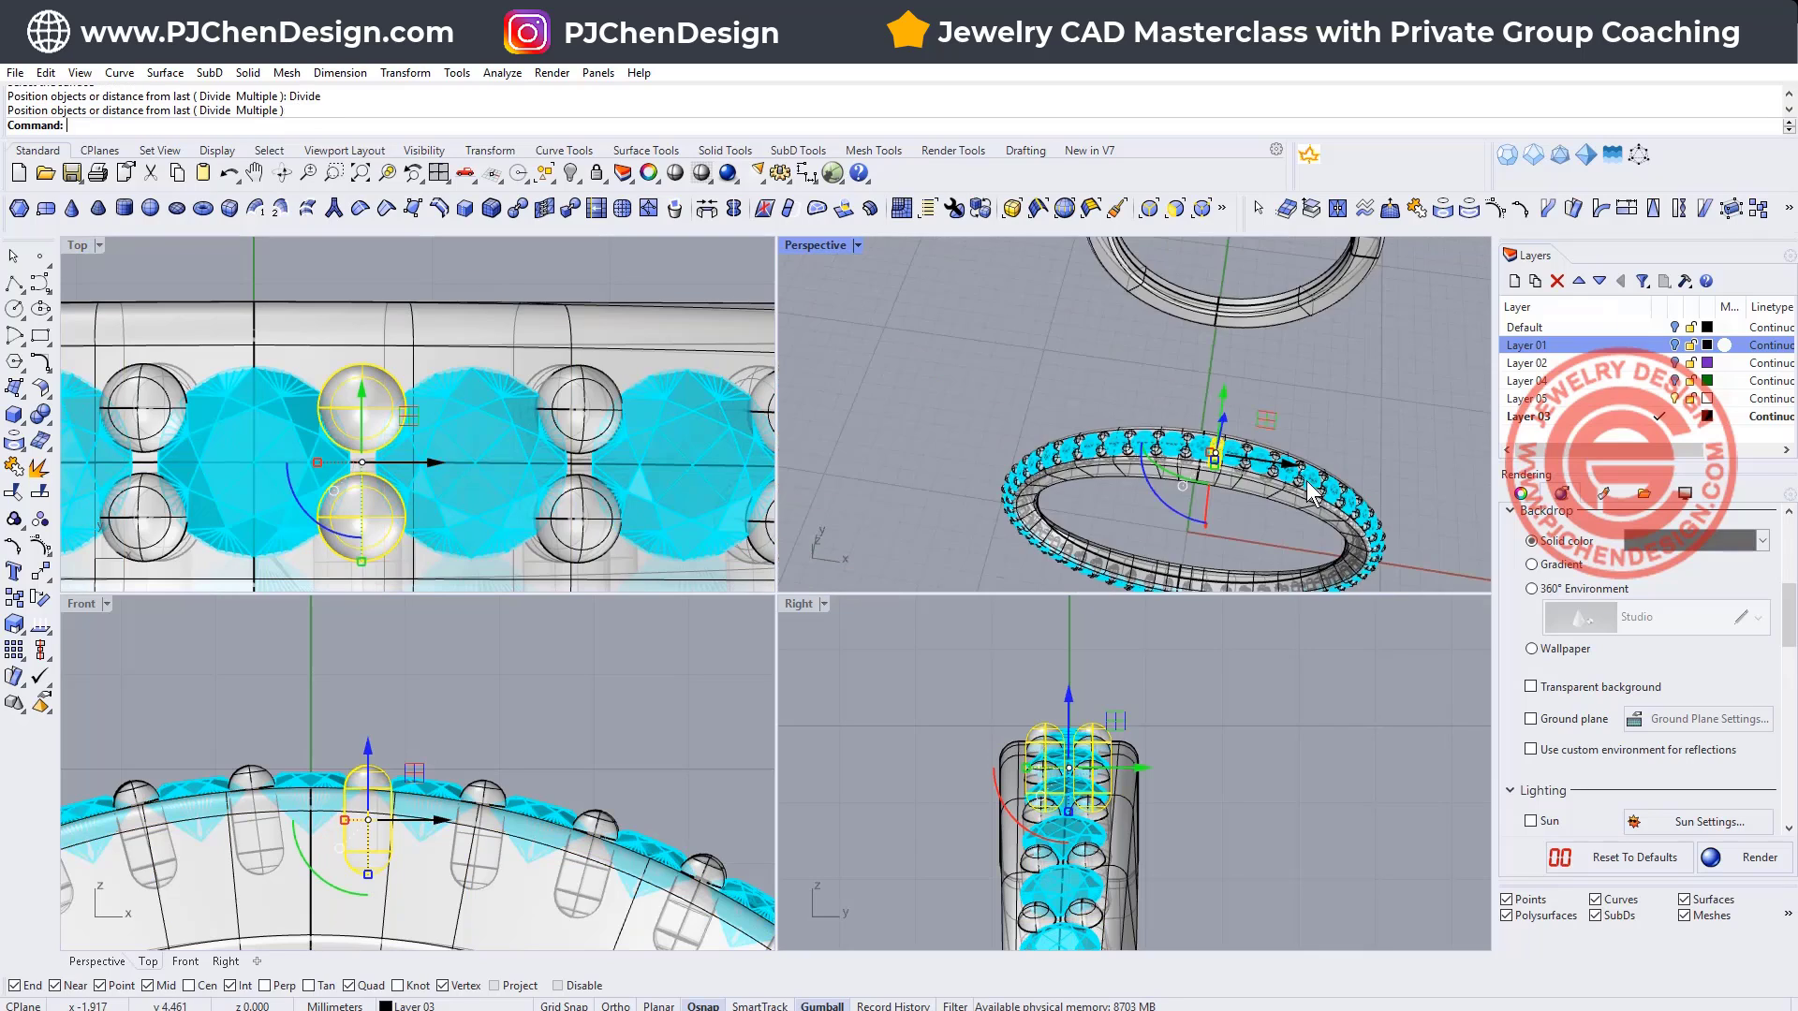
Step: Extract the U-direction isocurve around the band's side face, at the midpoint of the side's seam edge
right_drag(1307, 497, 1180, 363)
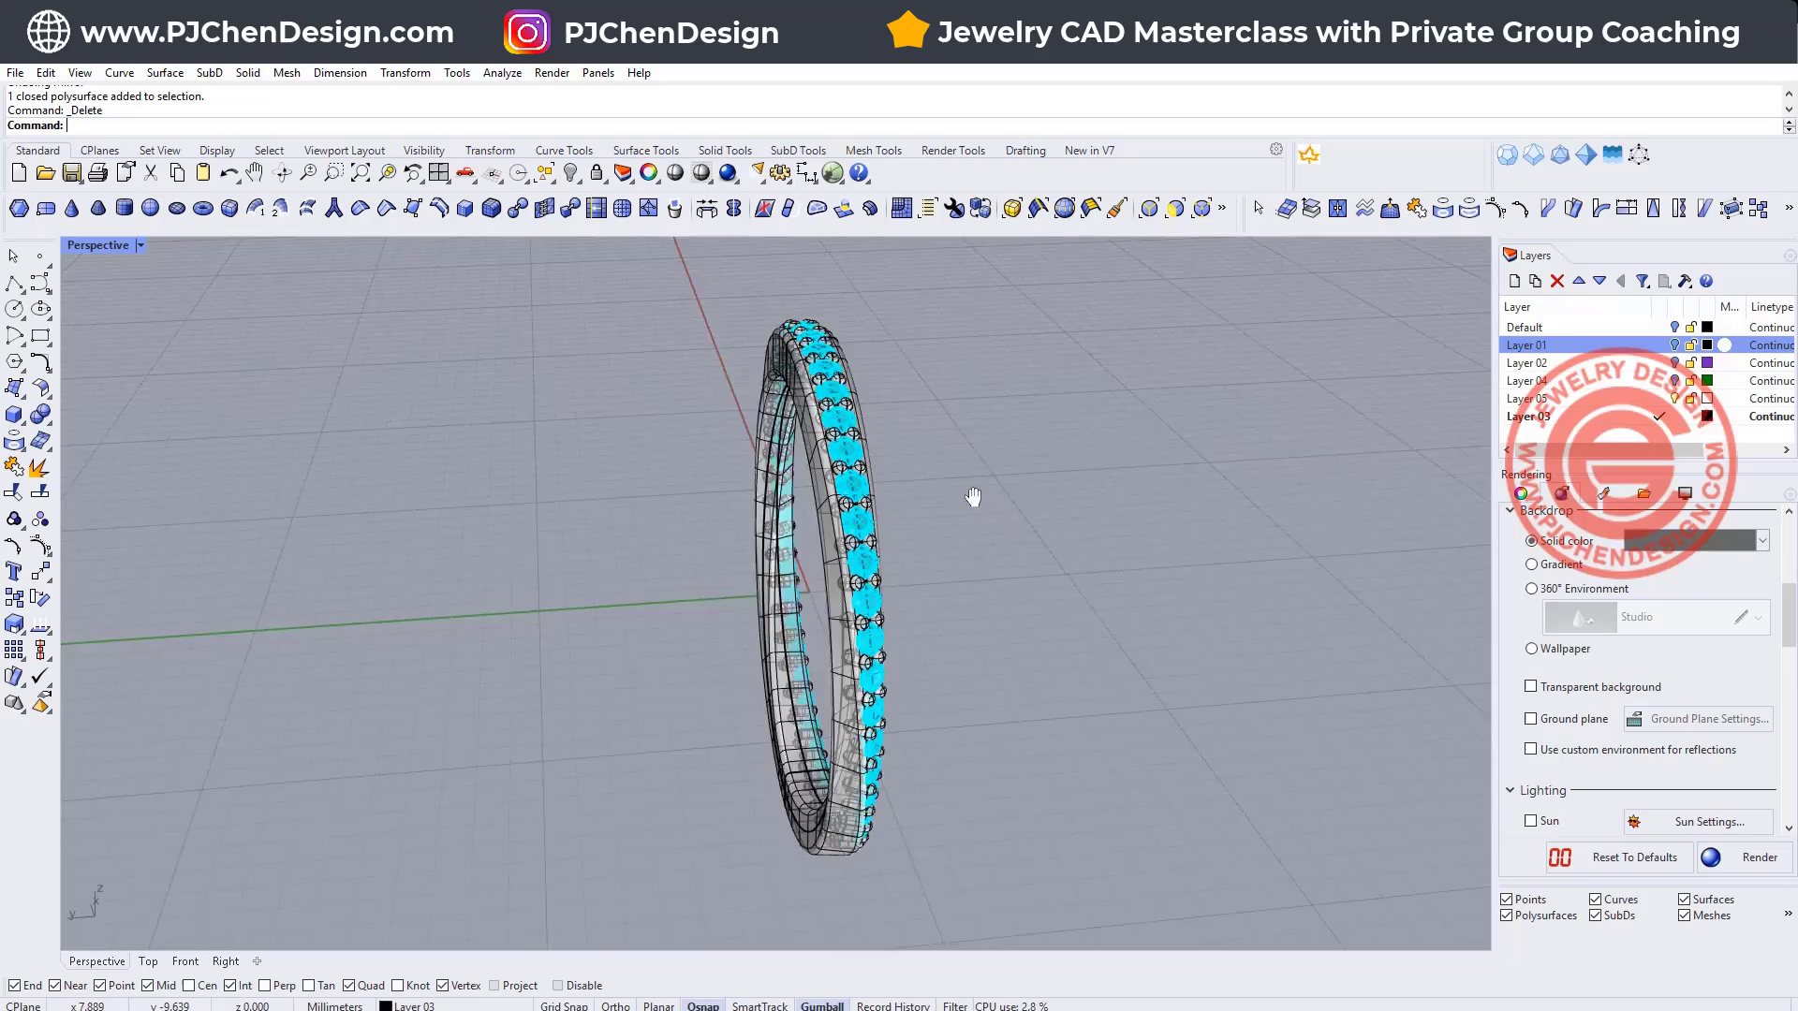
right_drag(974, 497, 1004, 351)
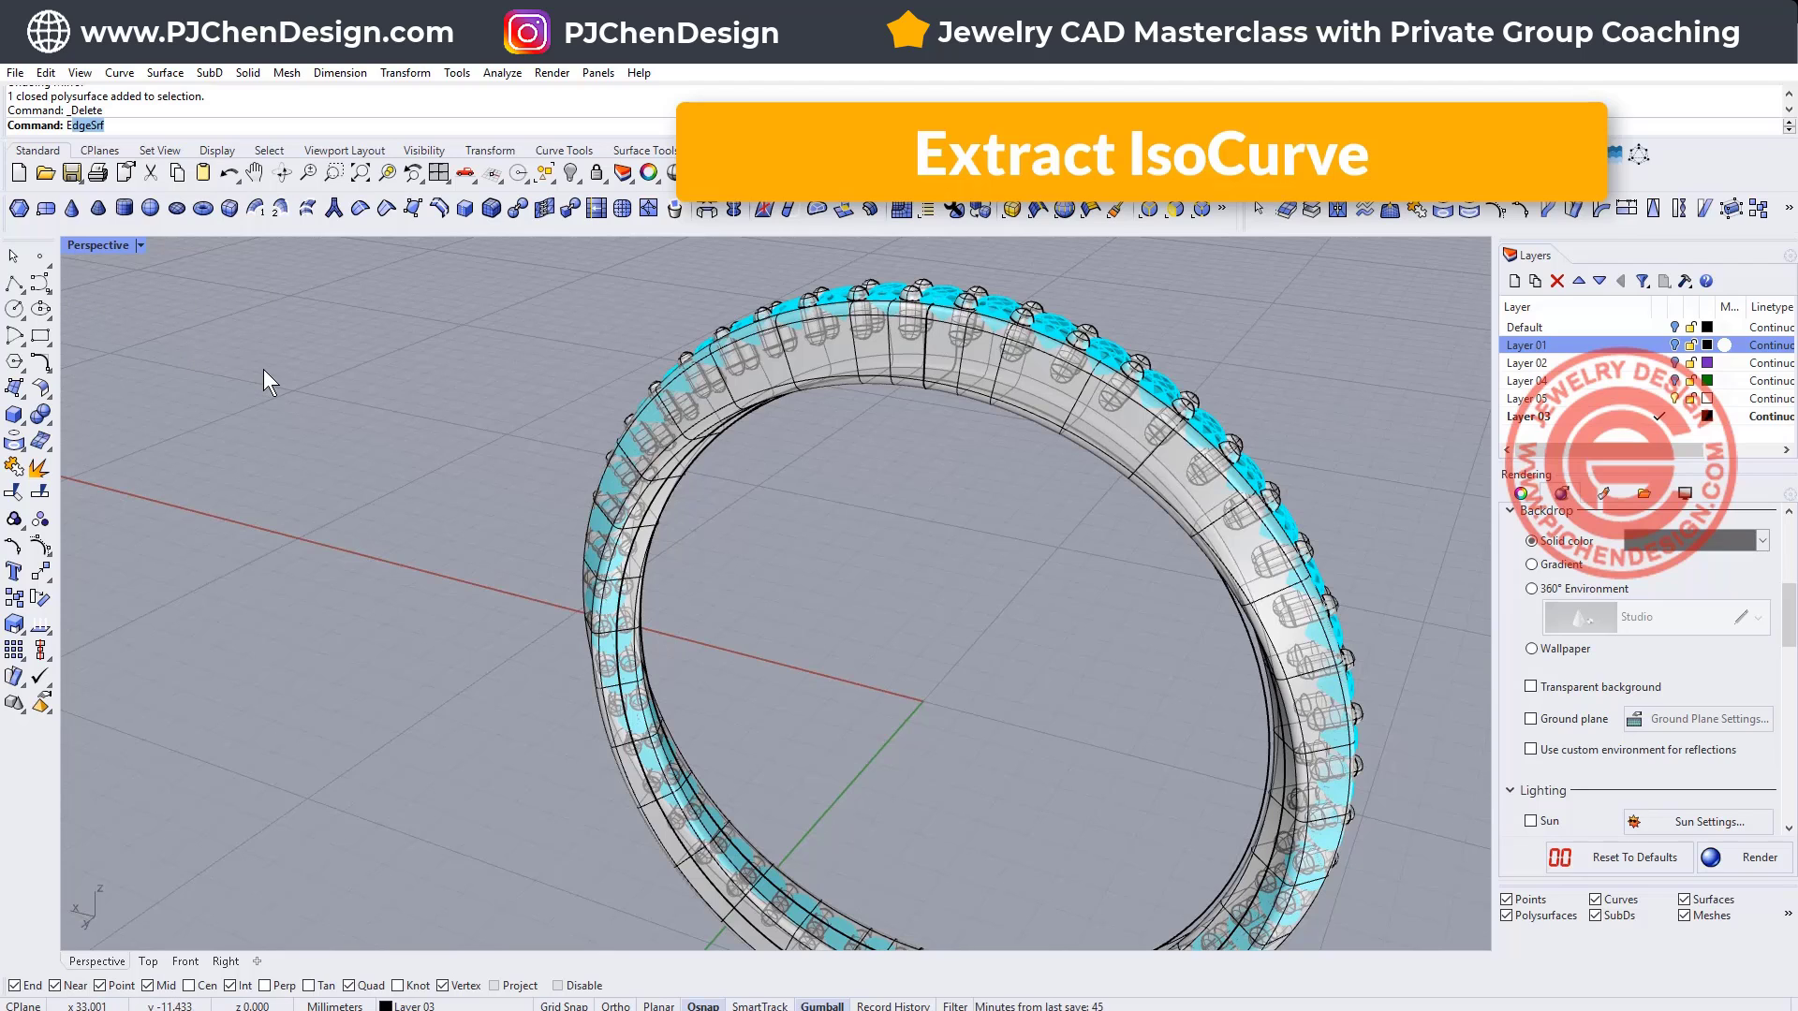
text(ExtractIsocurve)
key(Return)
scroll(903, 360, up, 3)
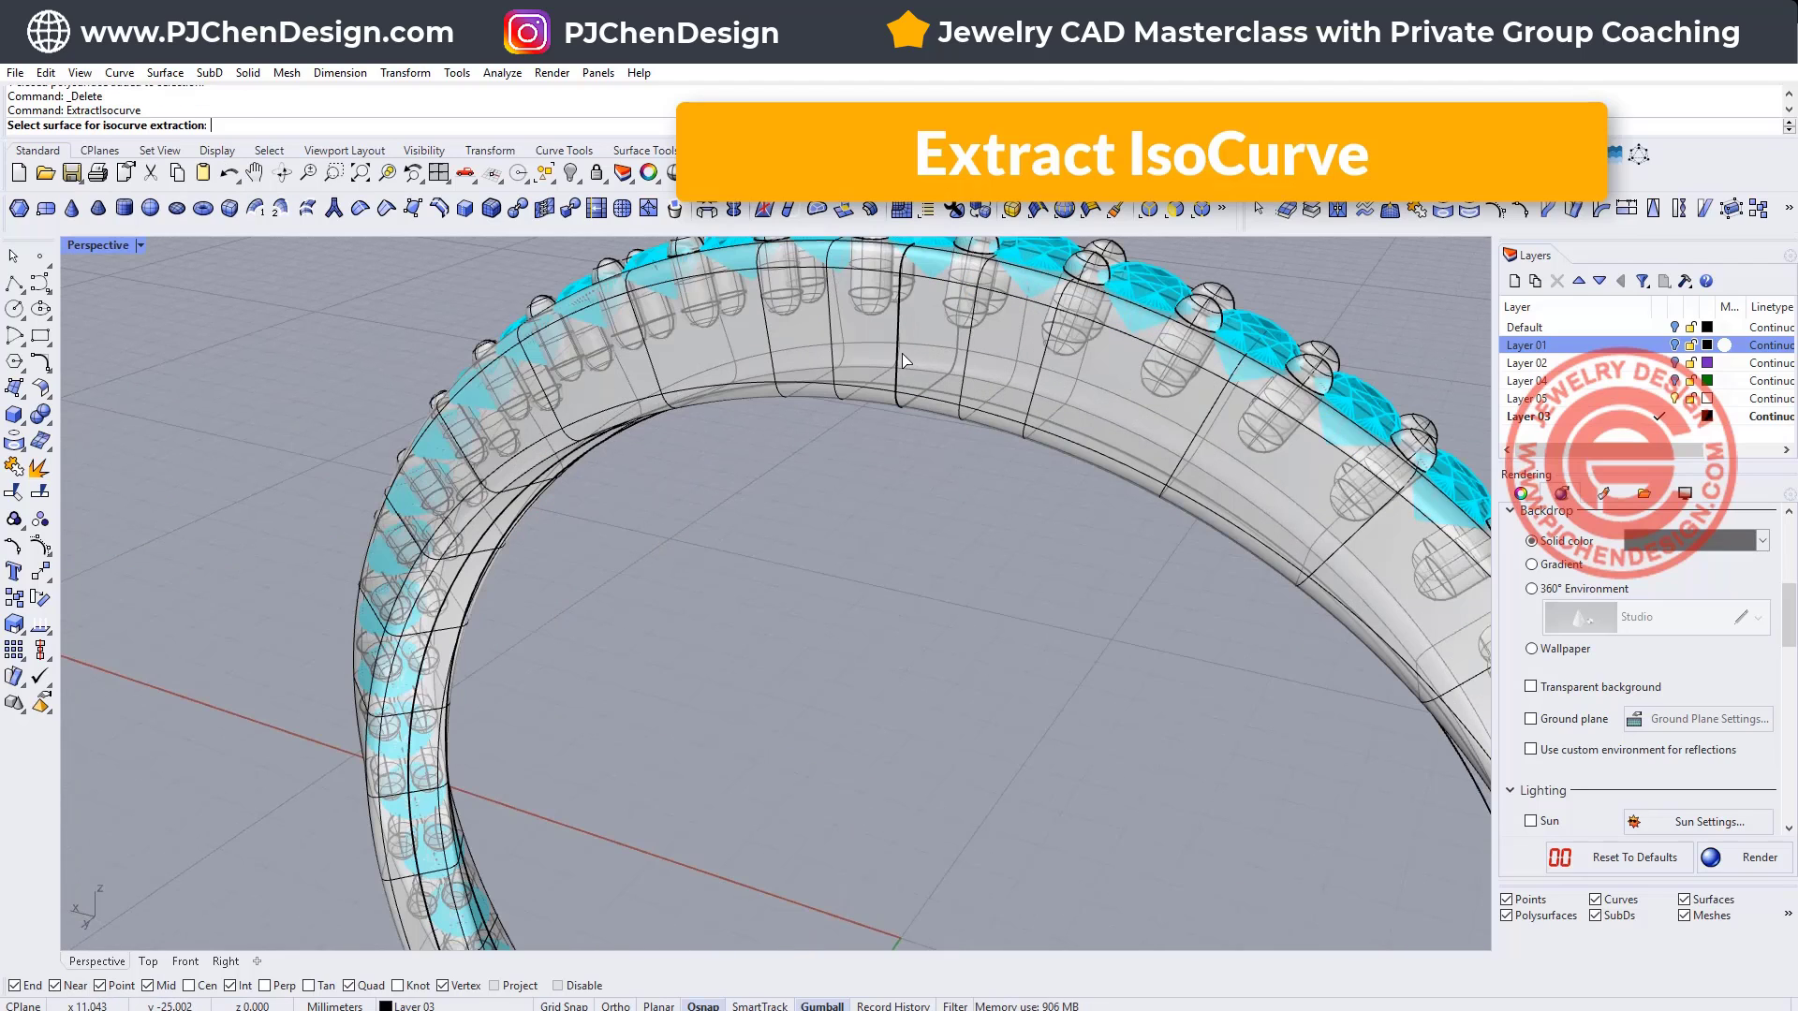
click(923, 328)
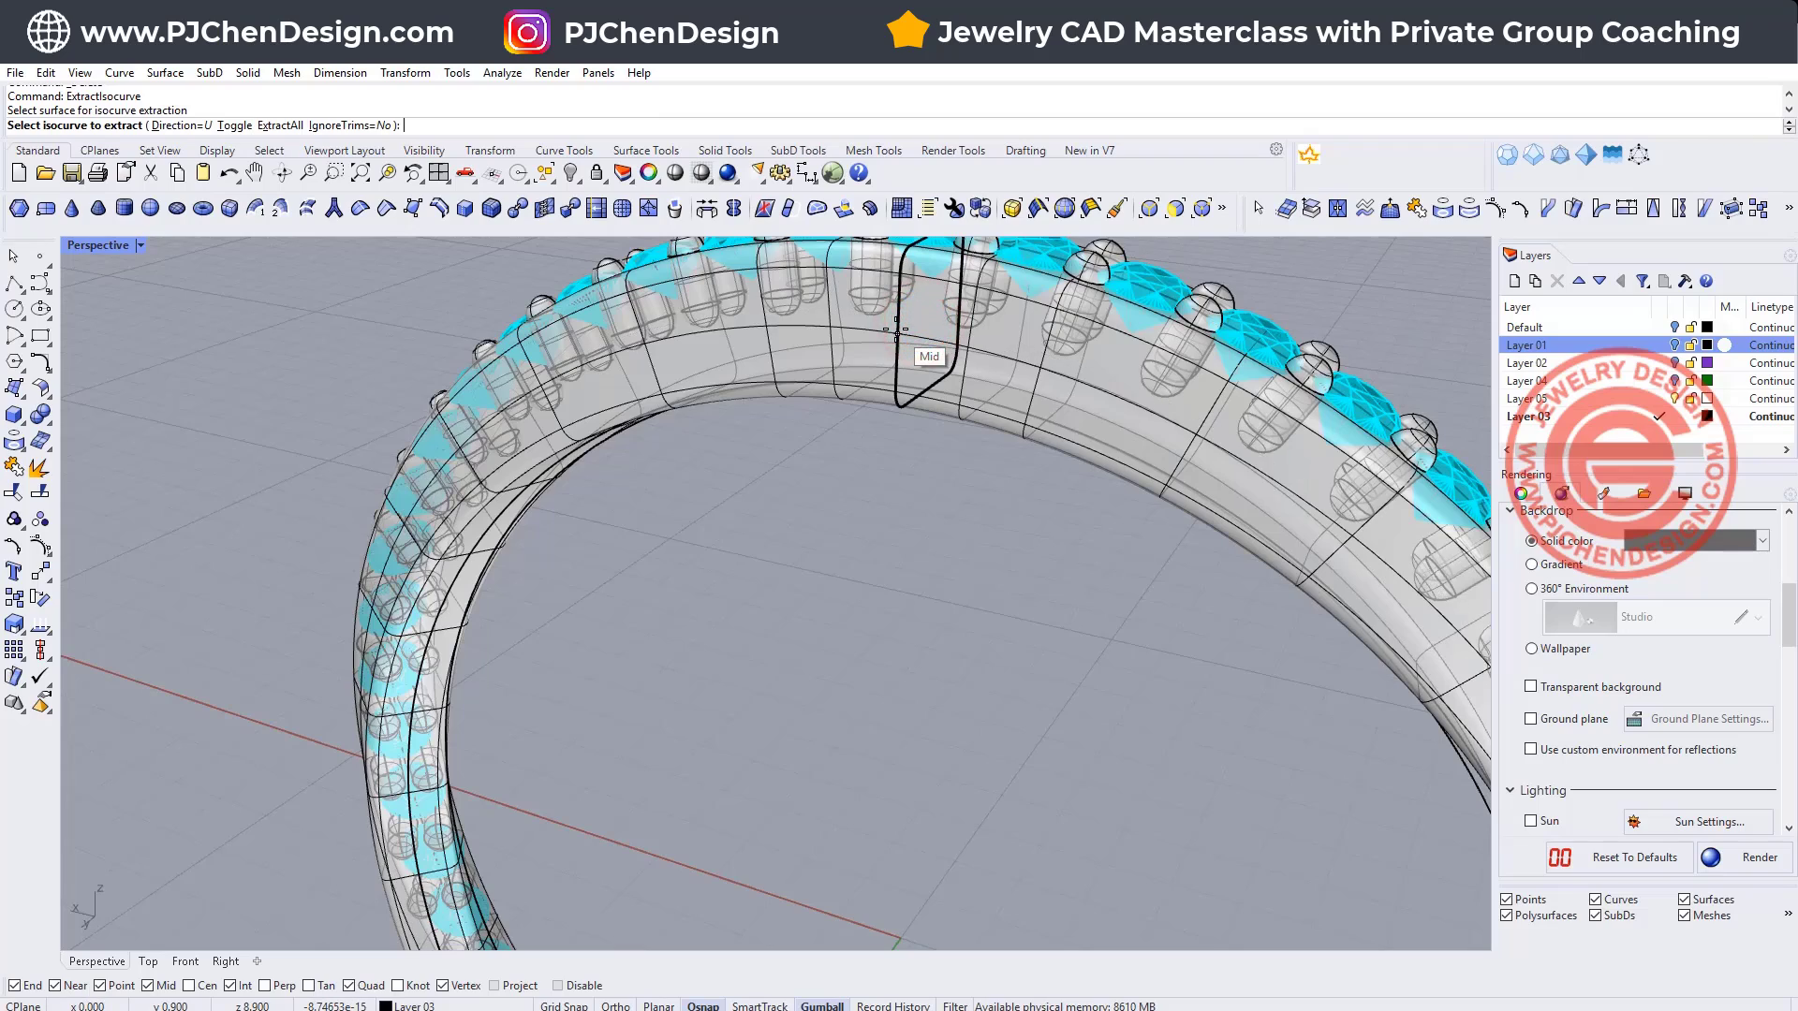
click(897, 330)
scroll(941, 487, down, 3)
key(Return)
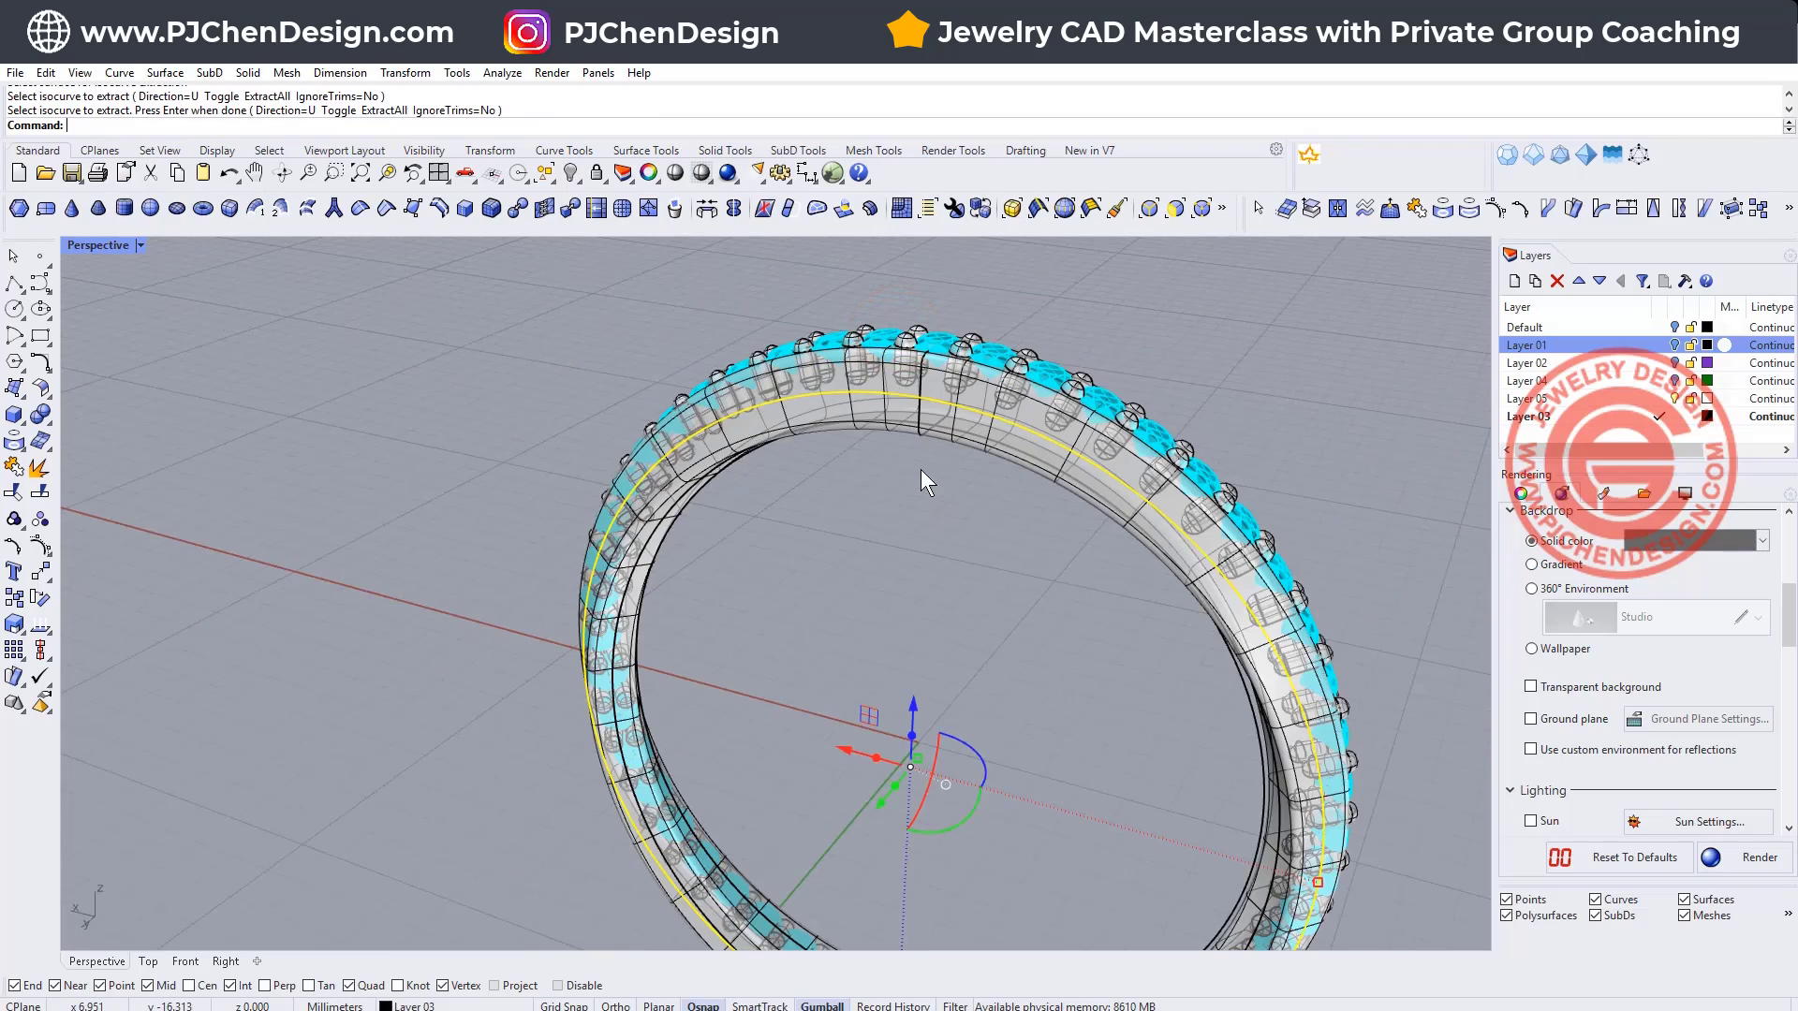
Step: Mirror a copy of the top gem and its two prongs to the band's bottom in the Front view, across the horizontal line through 0
right_drag(919, 469, 811, 392)
scroll(811, 391, up, 2)
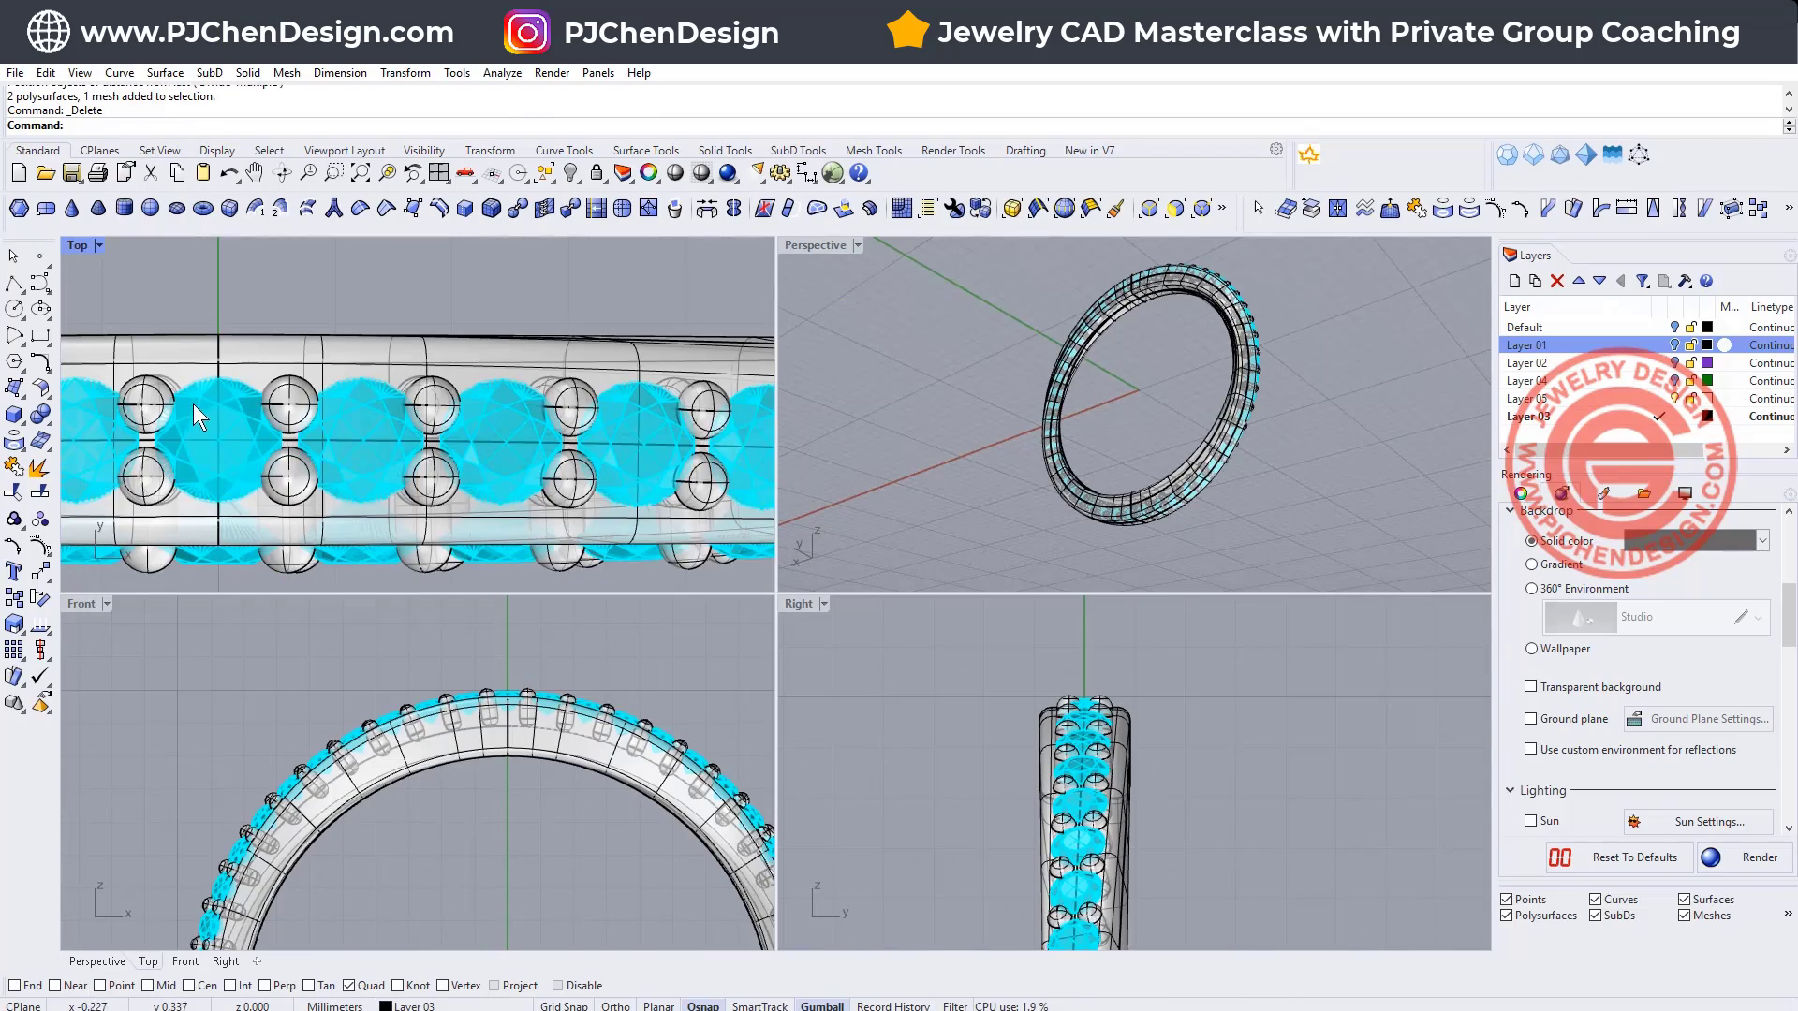
right_drag(215, 402, 262, 391)
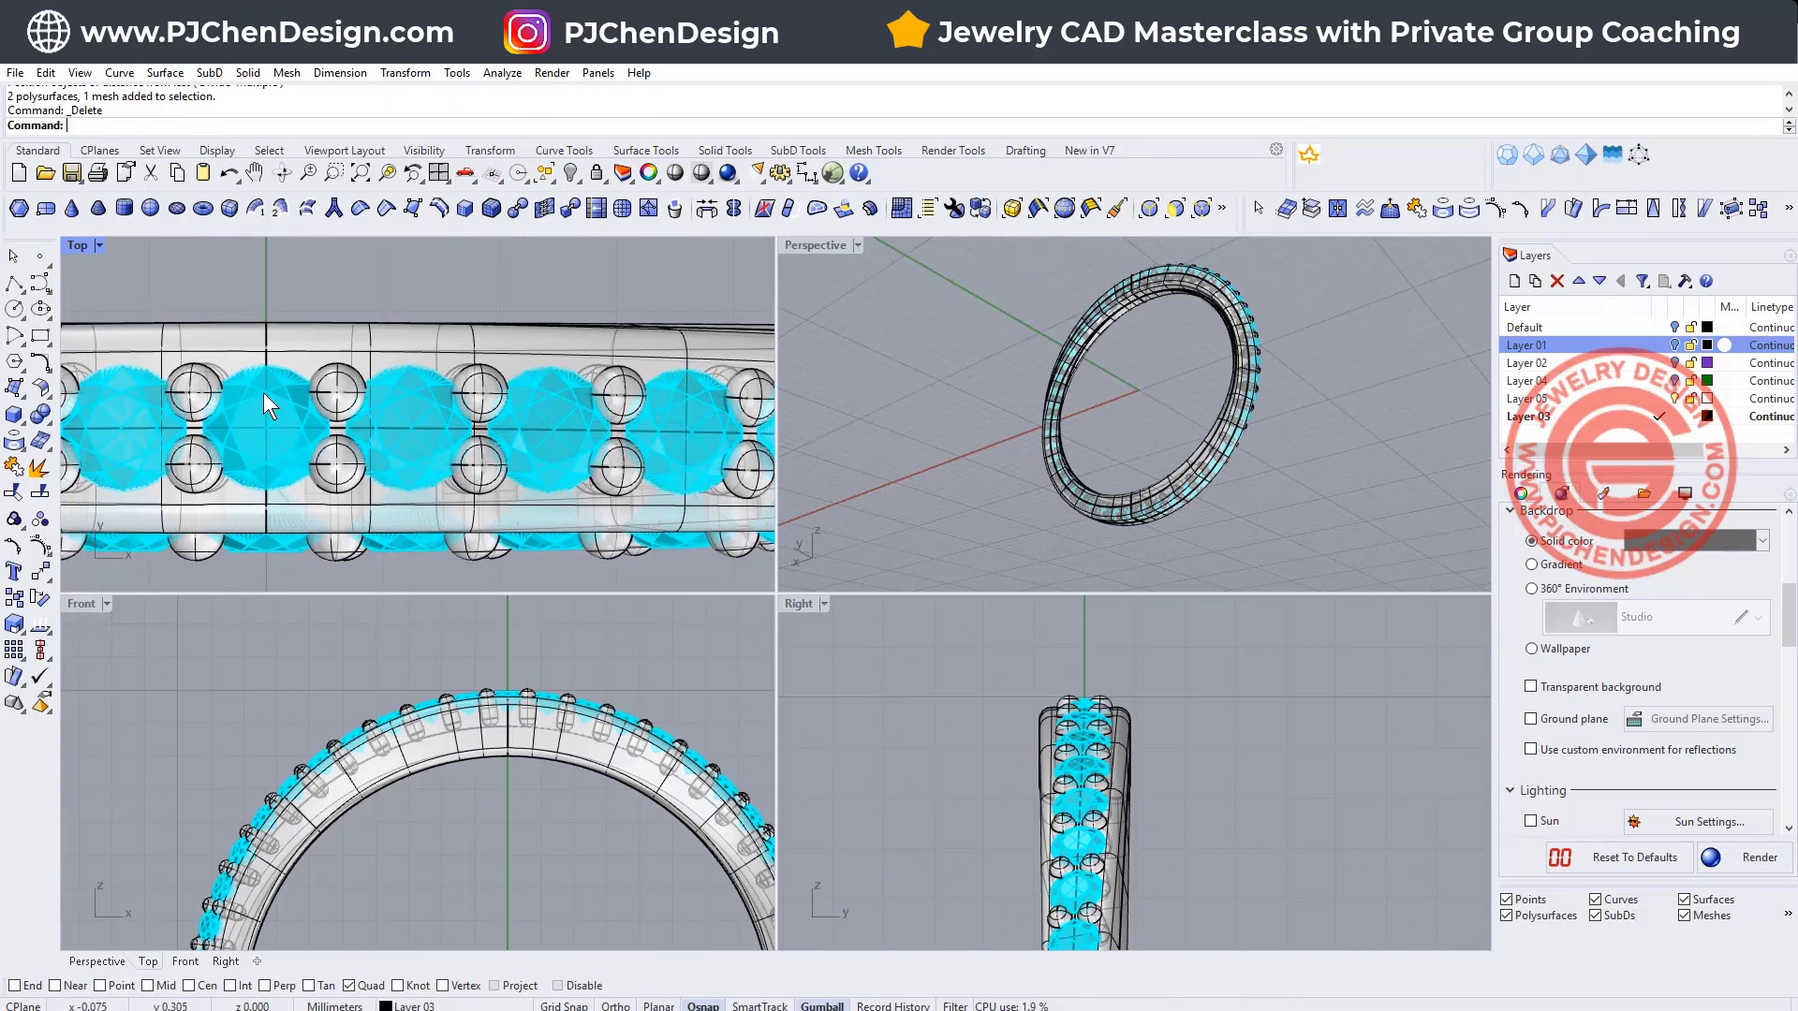
click(273, 380)
click(345, 427)
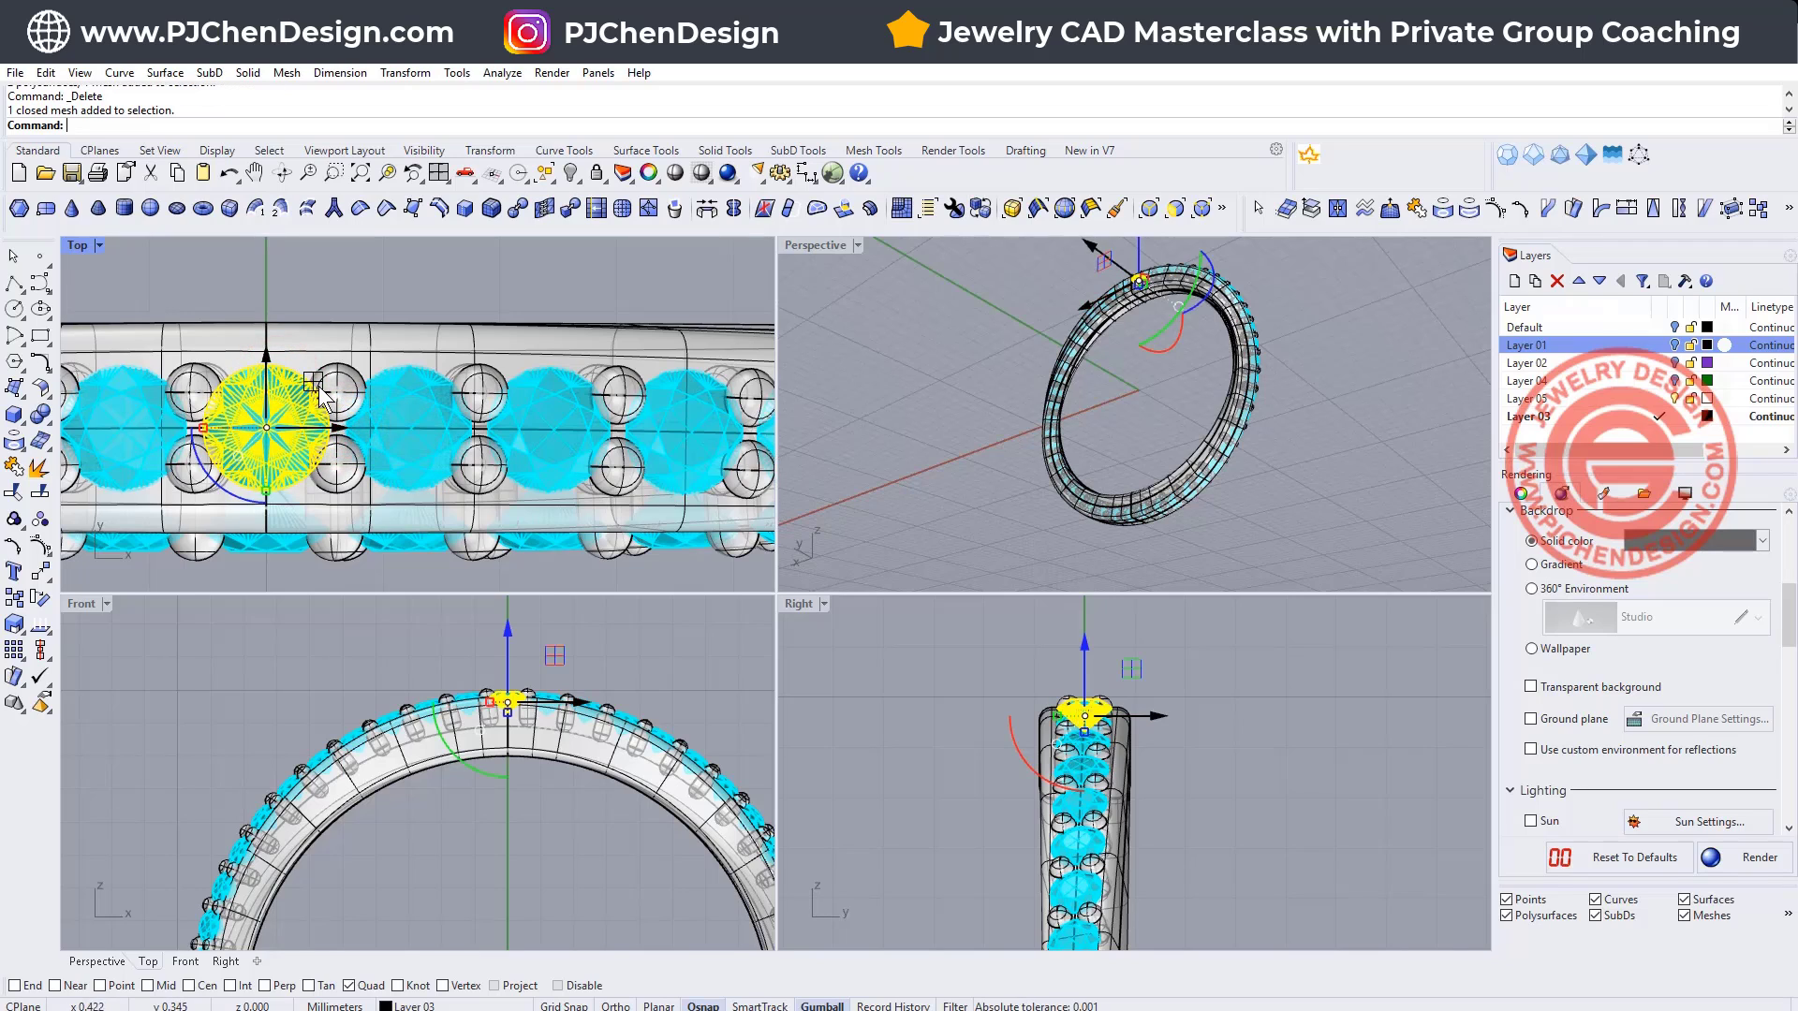
scroll(334, 423, up, 2)
click(342, 374)
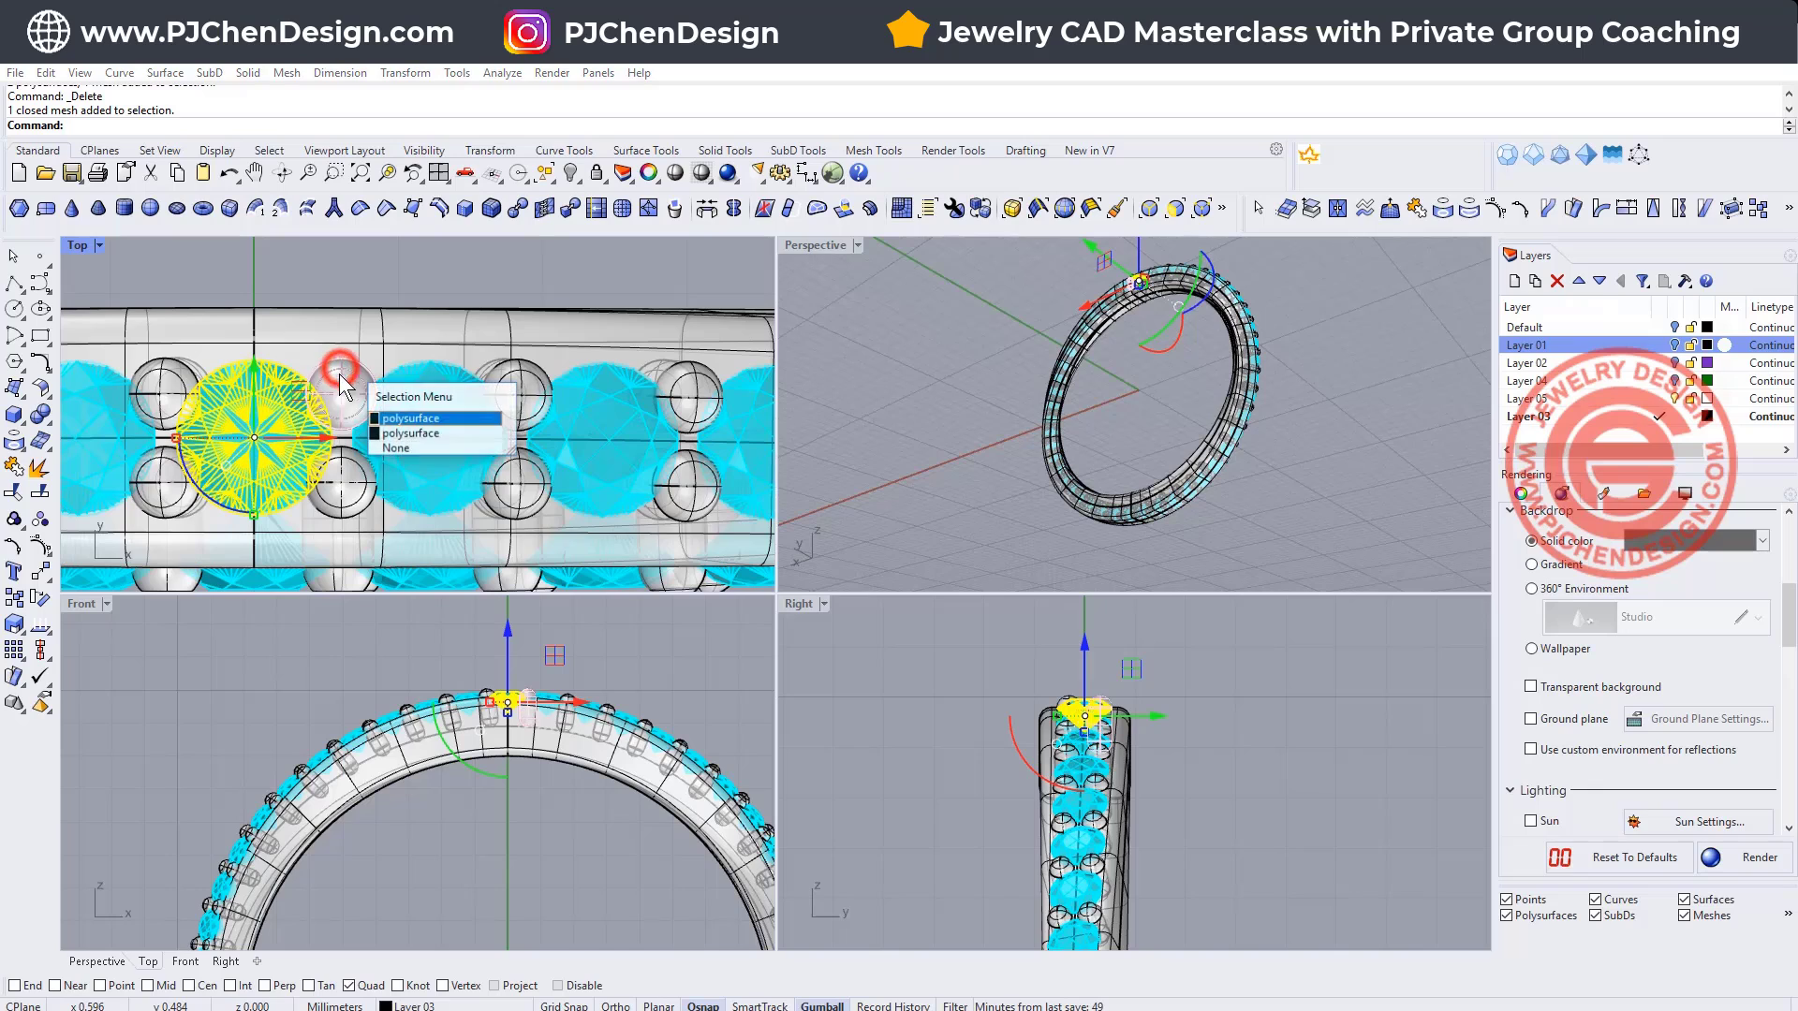
click(392, 436)
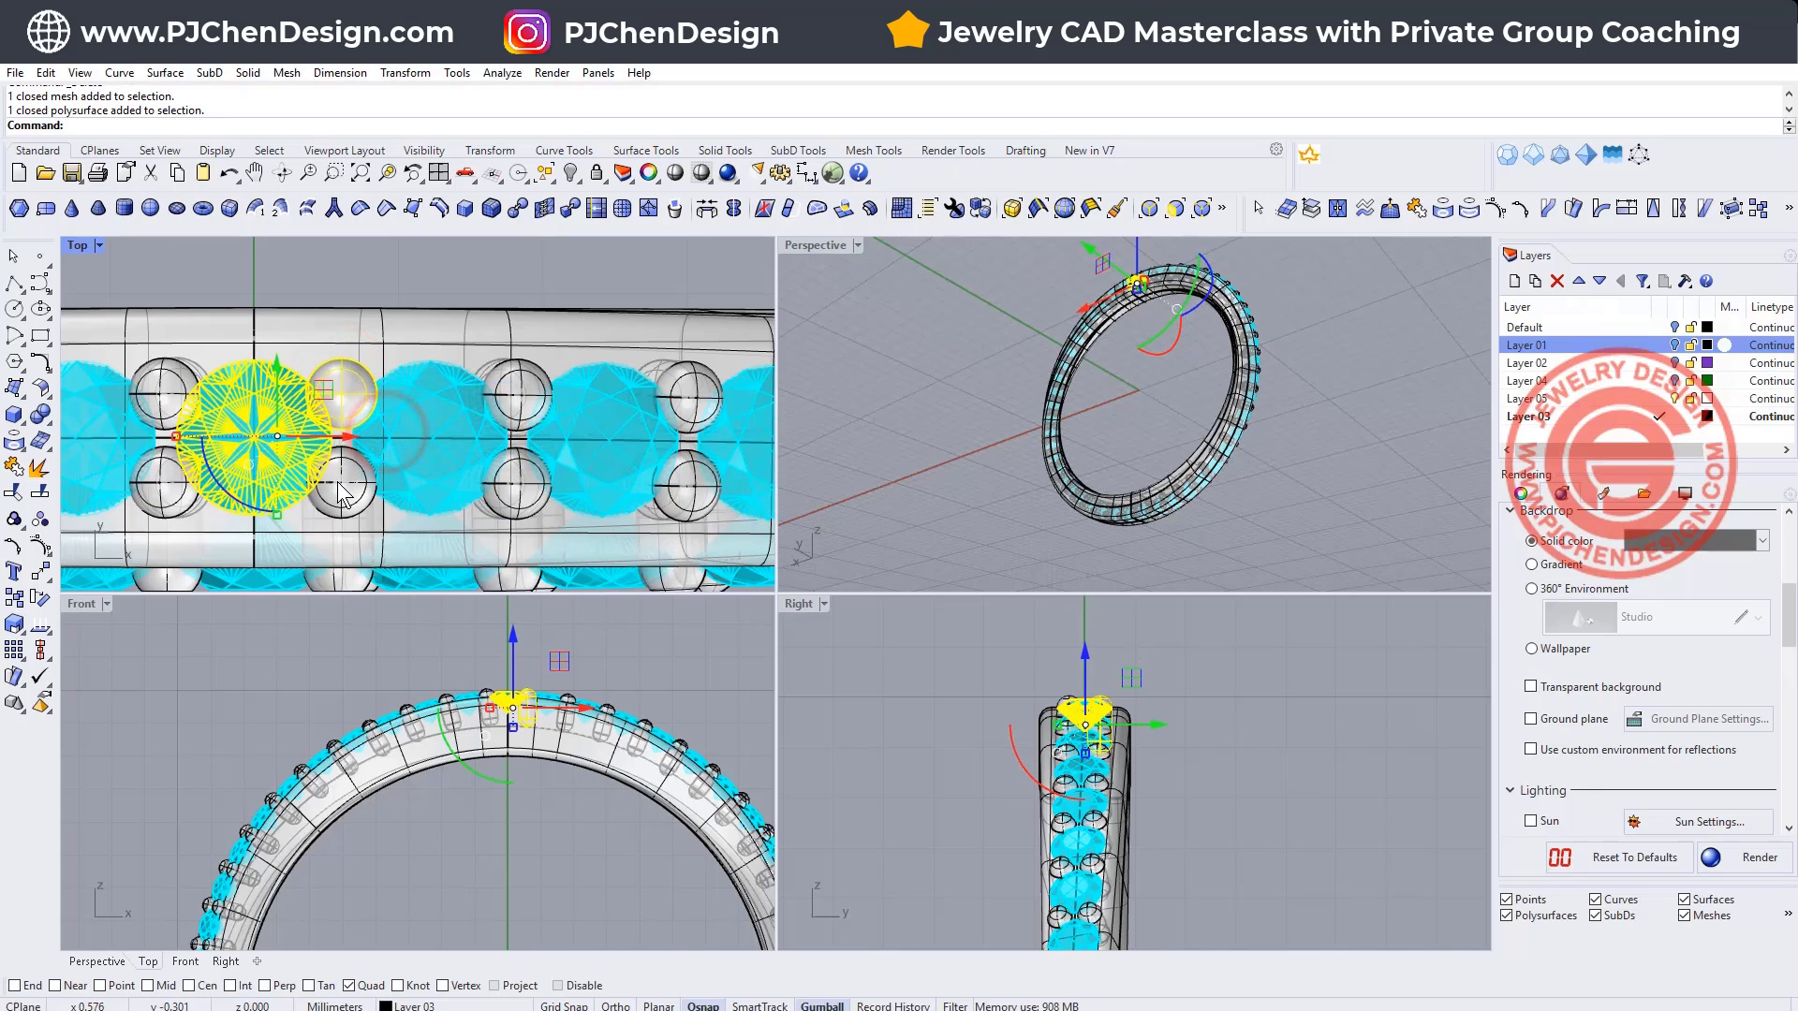
shift+click(339, 489)
click(413, 531)
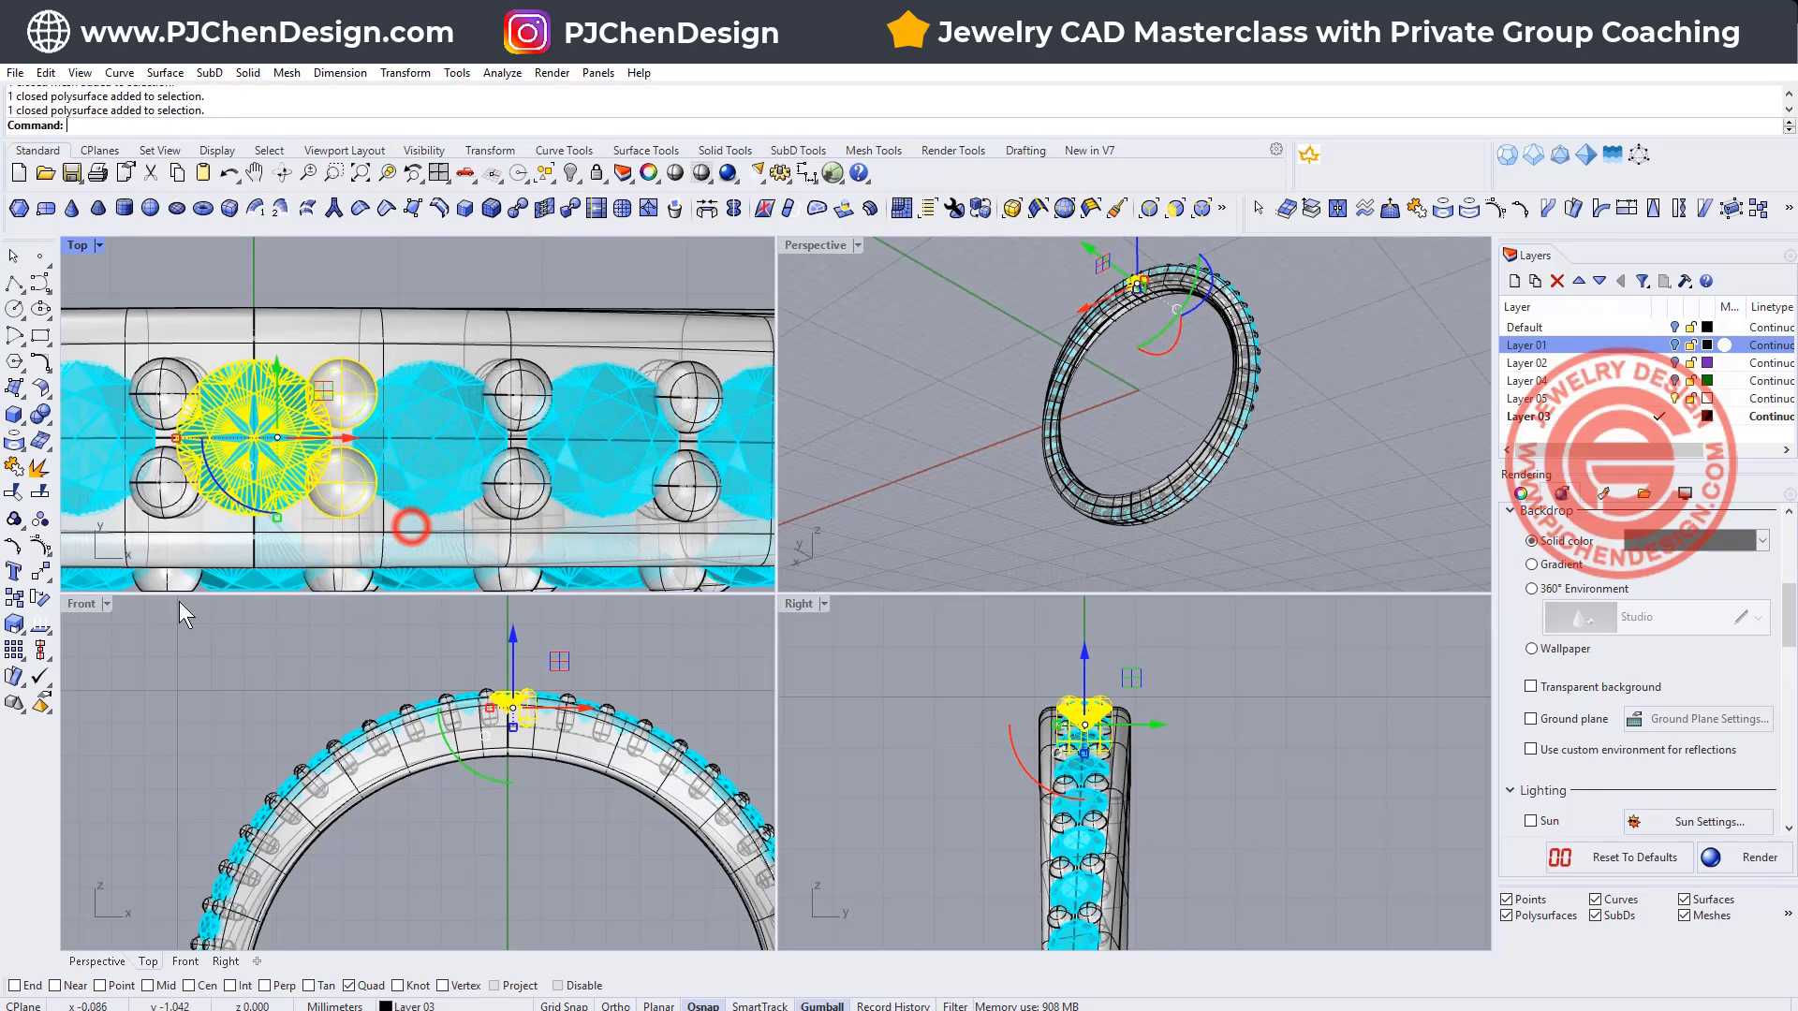
double_click(83, 605)
click(54, 566)
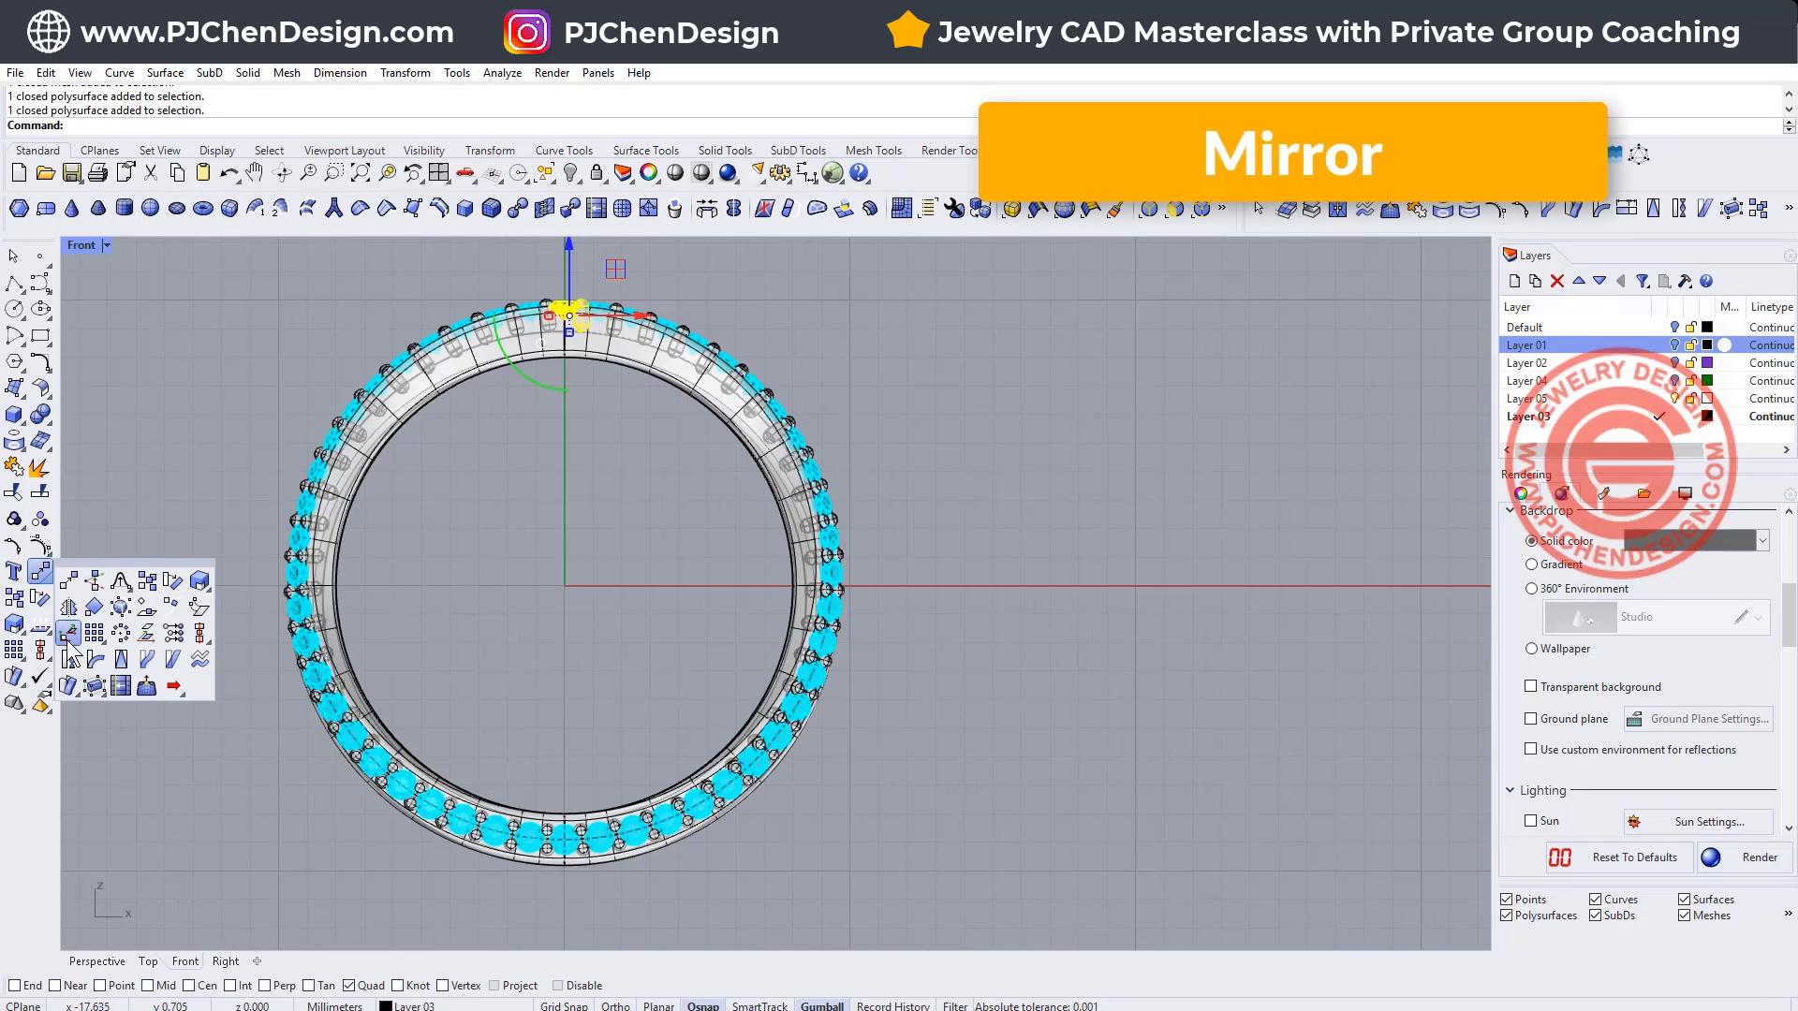
click(68, 687)
text(0)
key(Return)
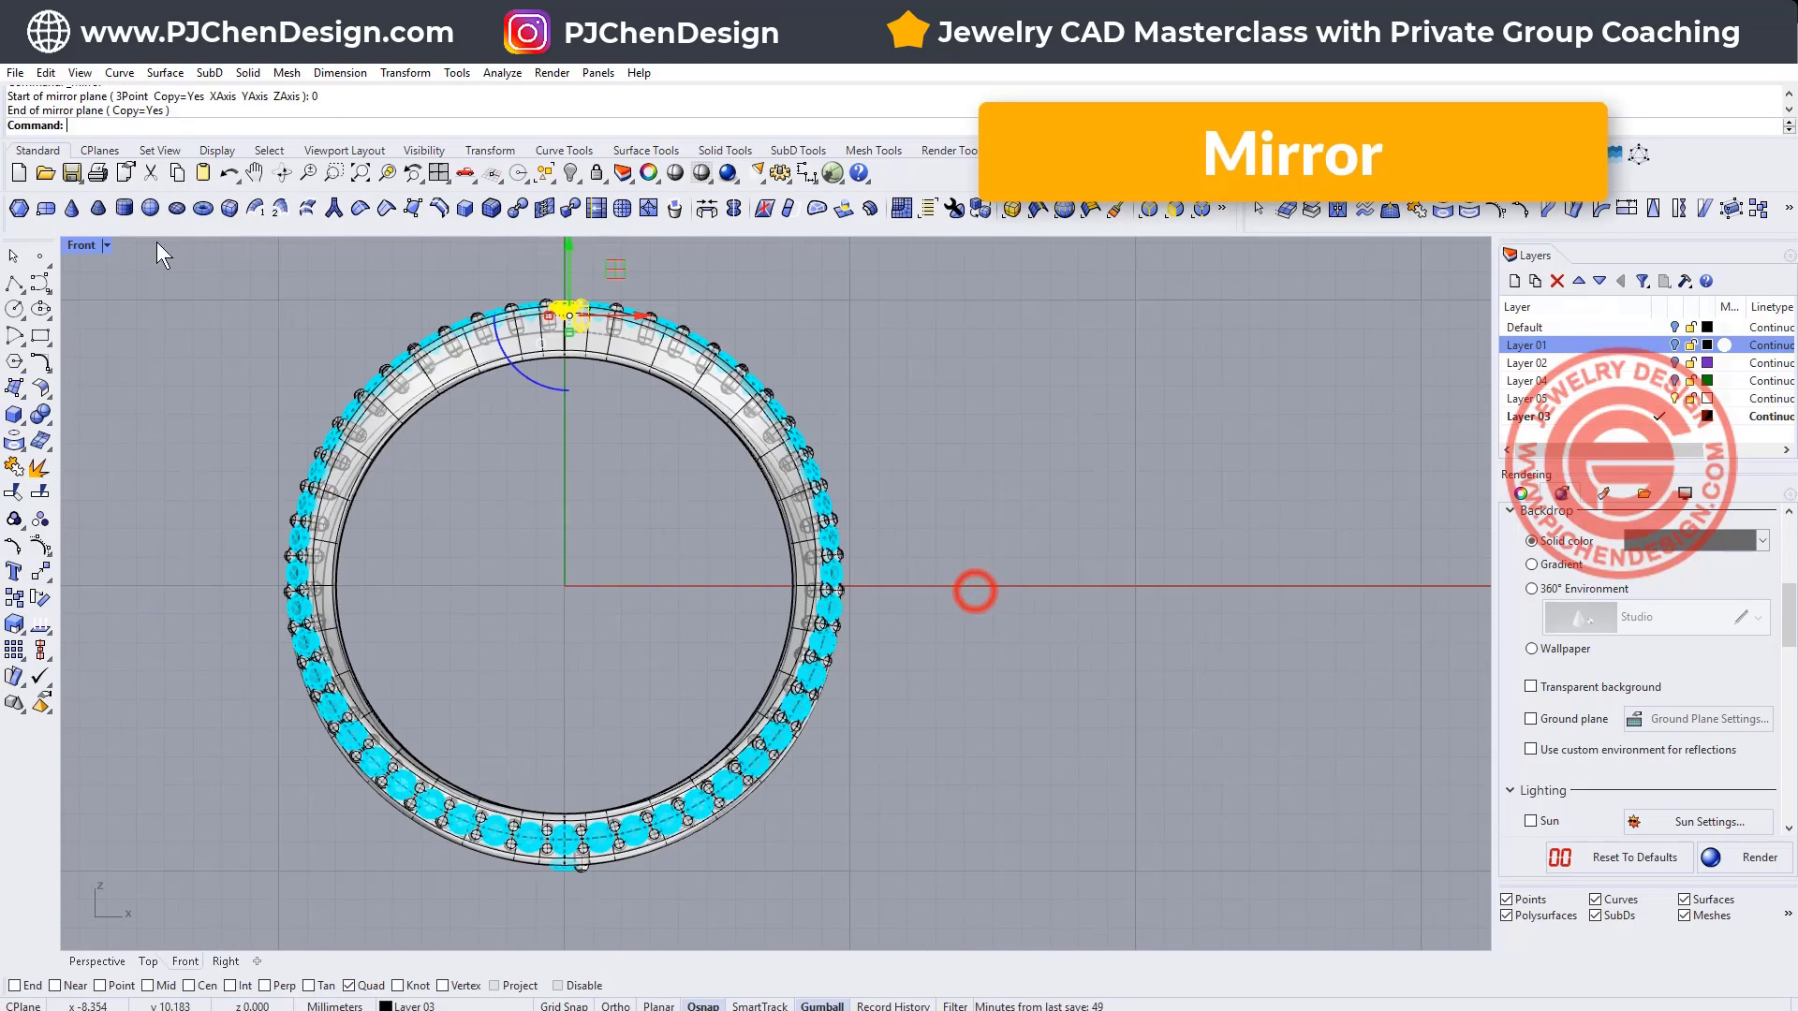
double_click(83, 246)
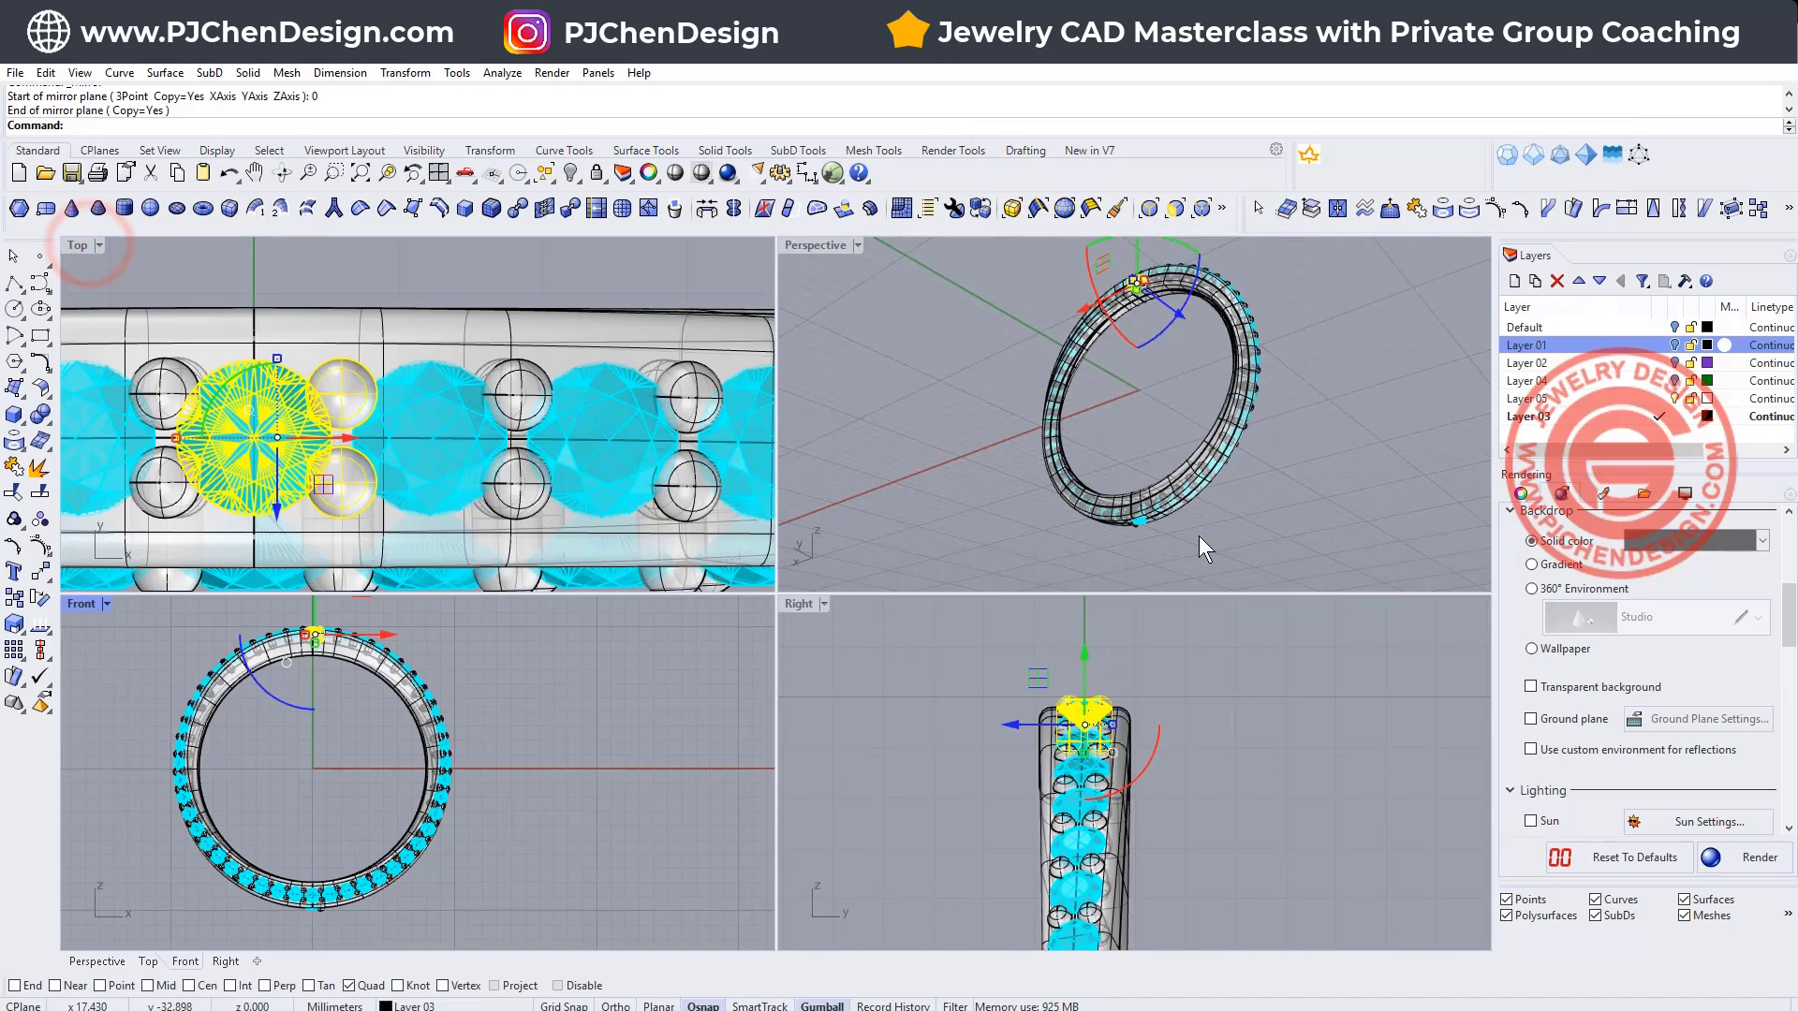
Step: Set the display color of the two mirrored prongs at the bottom of the band to Red
scroll(1198, 536, up, 5)
scroll(1159, 530, up, 9)
scroll(1049, 503, down, 6)
right_drag(1039, 513, 958, 581)
scroll(365, 788, up, 5)
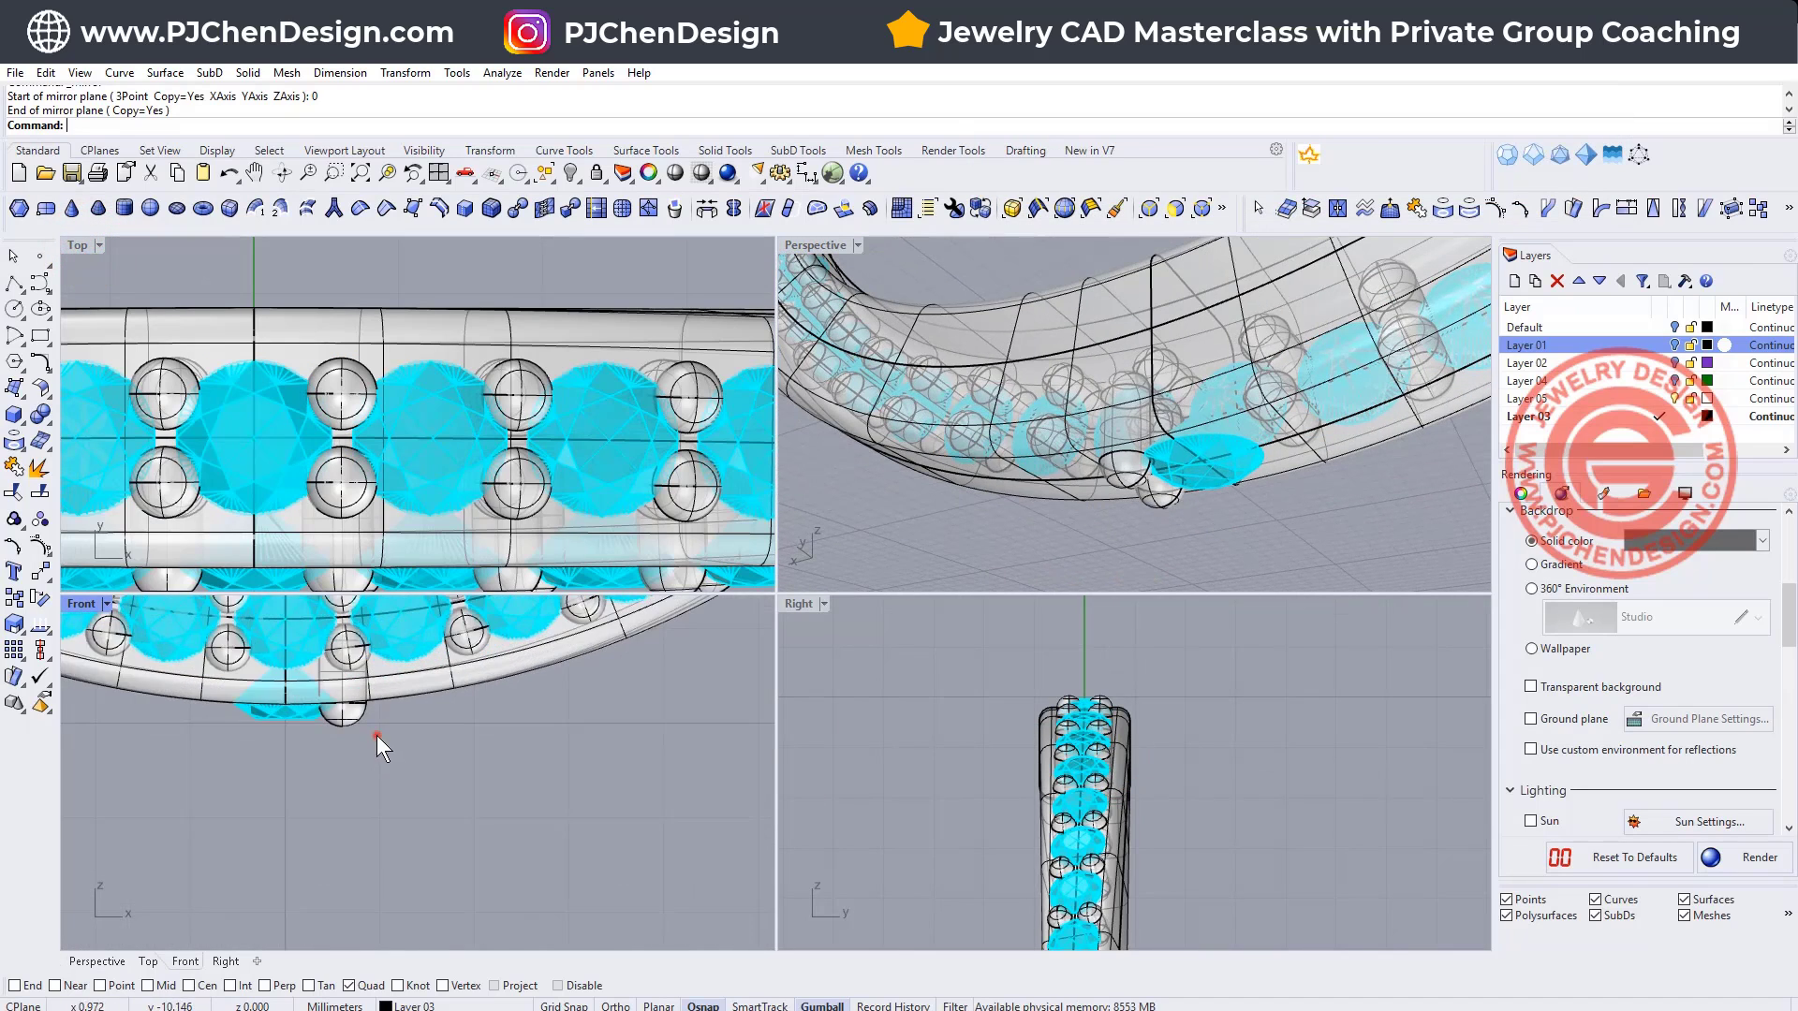
drag(376, 735, 238, 719)
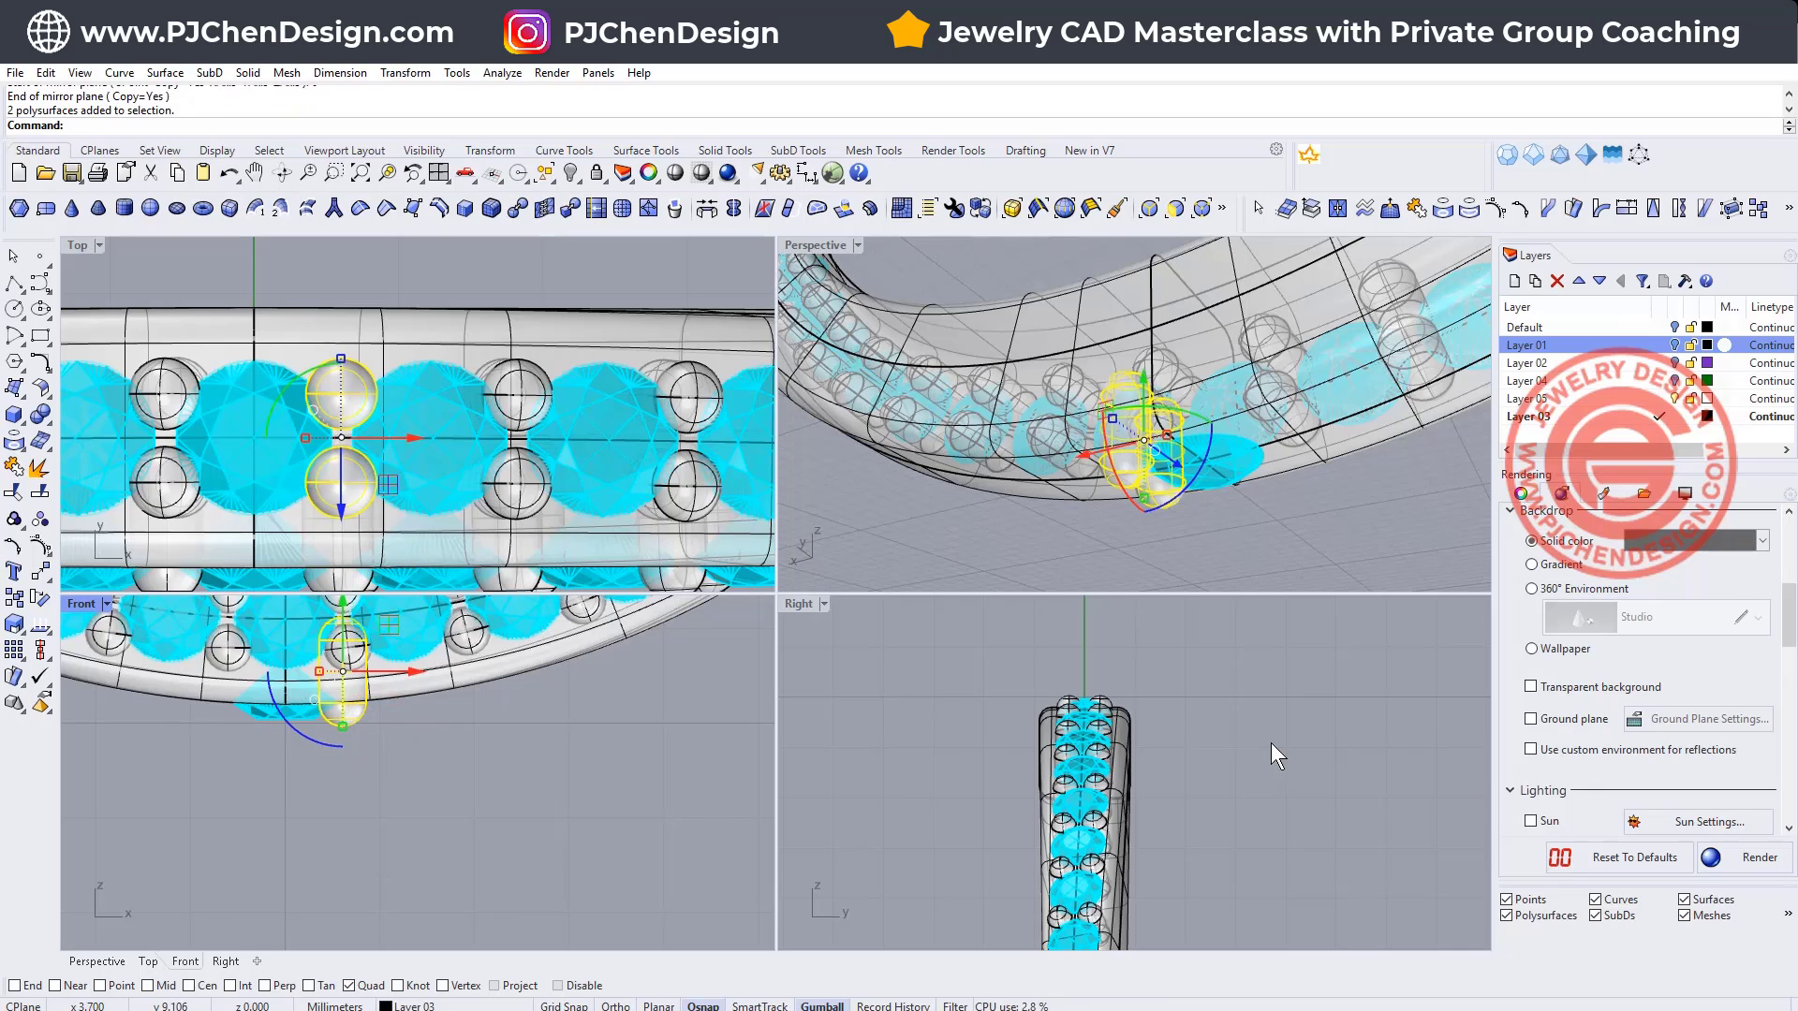
click(1520, 494)
click(1706, 634)
click(1669, 717)
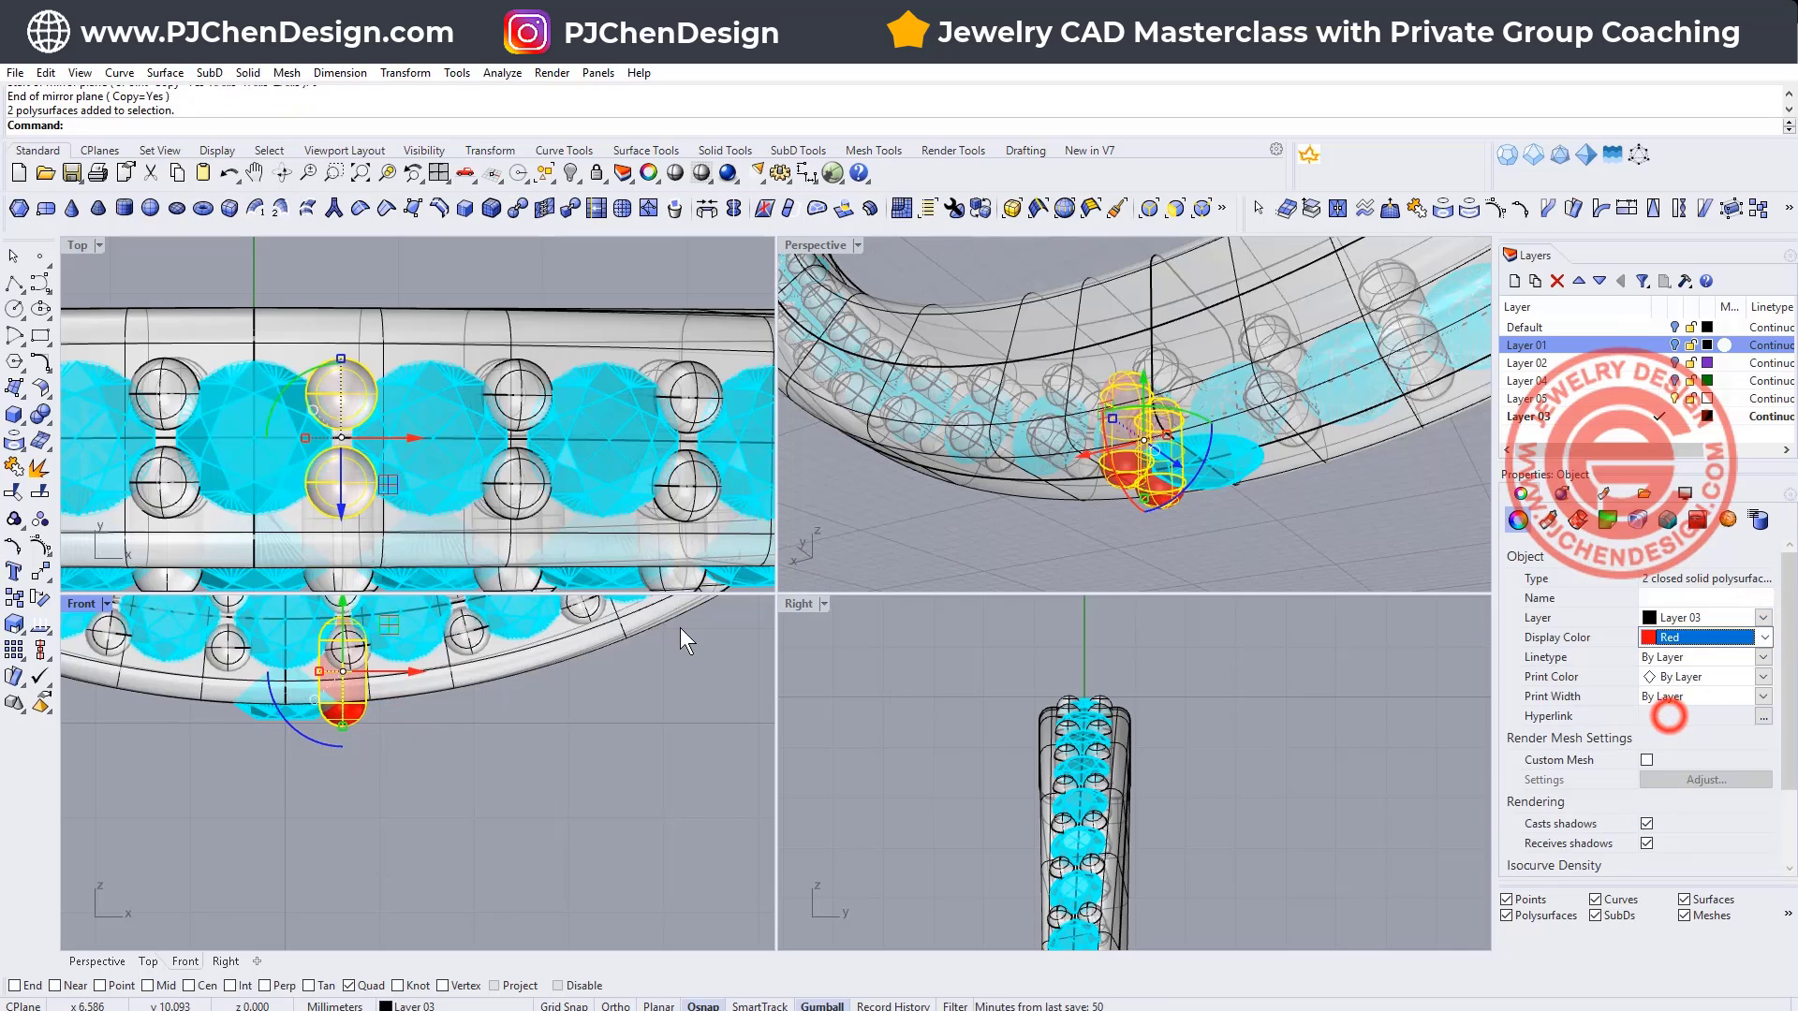
Step: Set the display color of the mirrored gem at the bottom of the band to Green
click(241, 737)
click(275, 713)
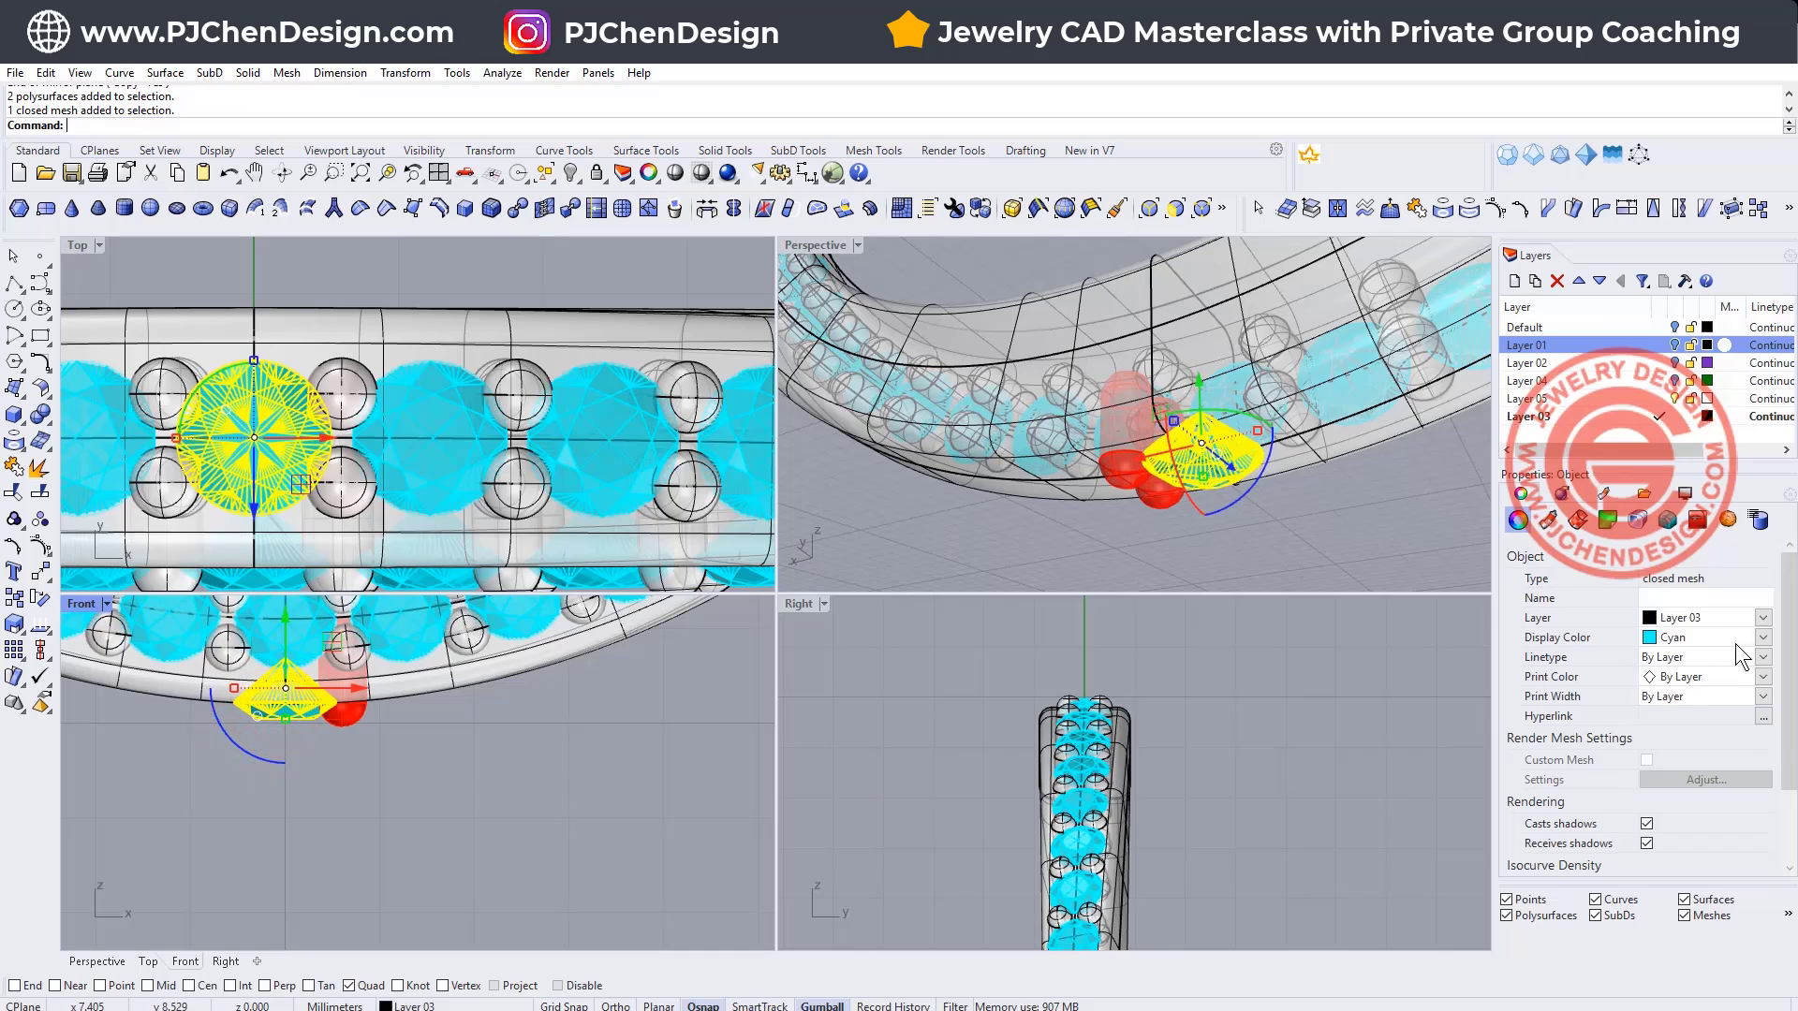
click(1764, 637)
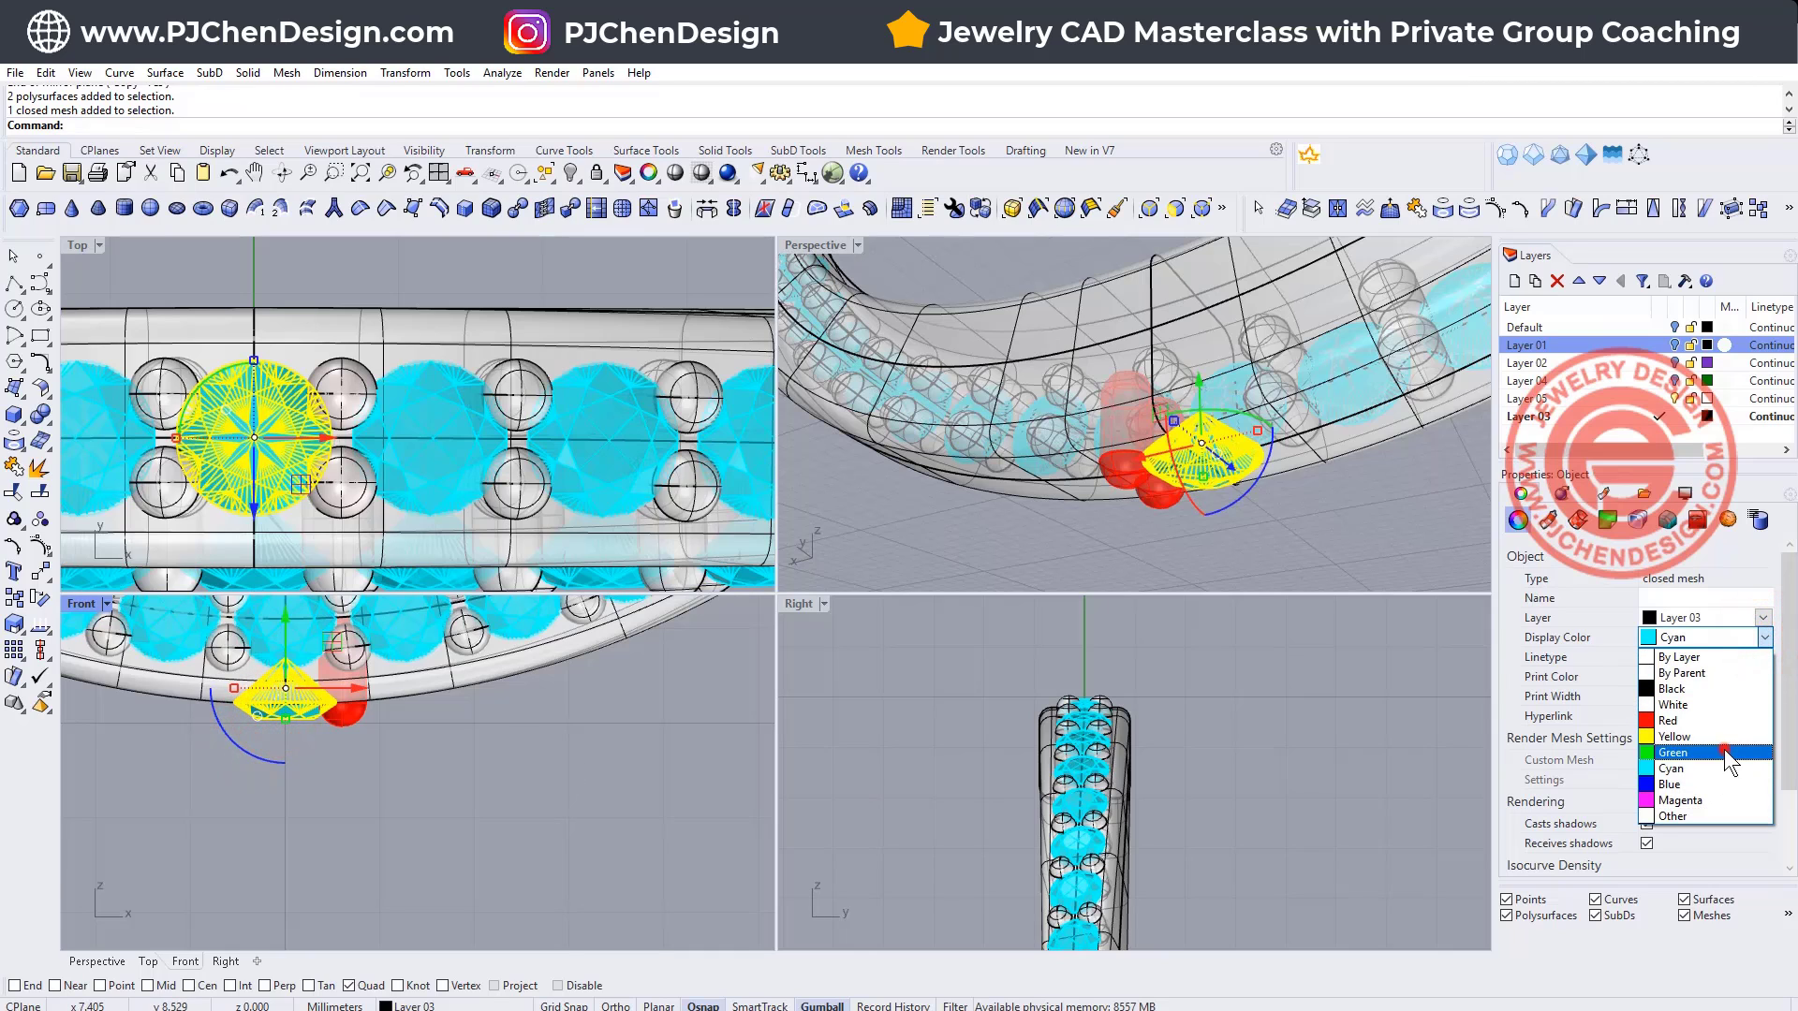
Step: Start Array Along Curve on Surface for the mirrored gem and prongs, with the quad point at the gem's center as base point
click(405, 73)
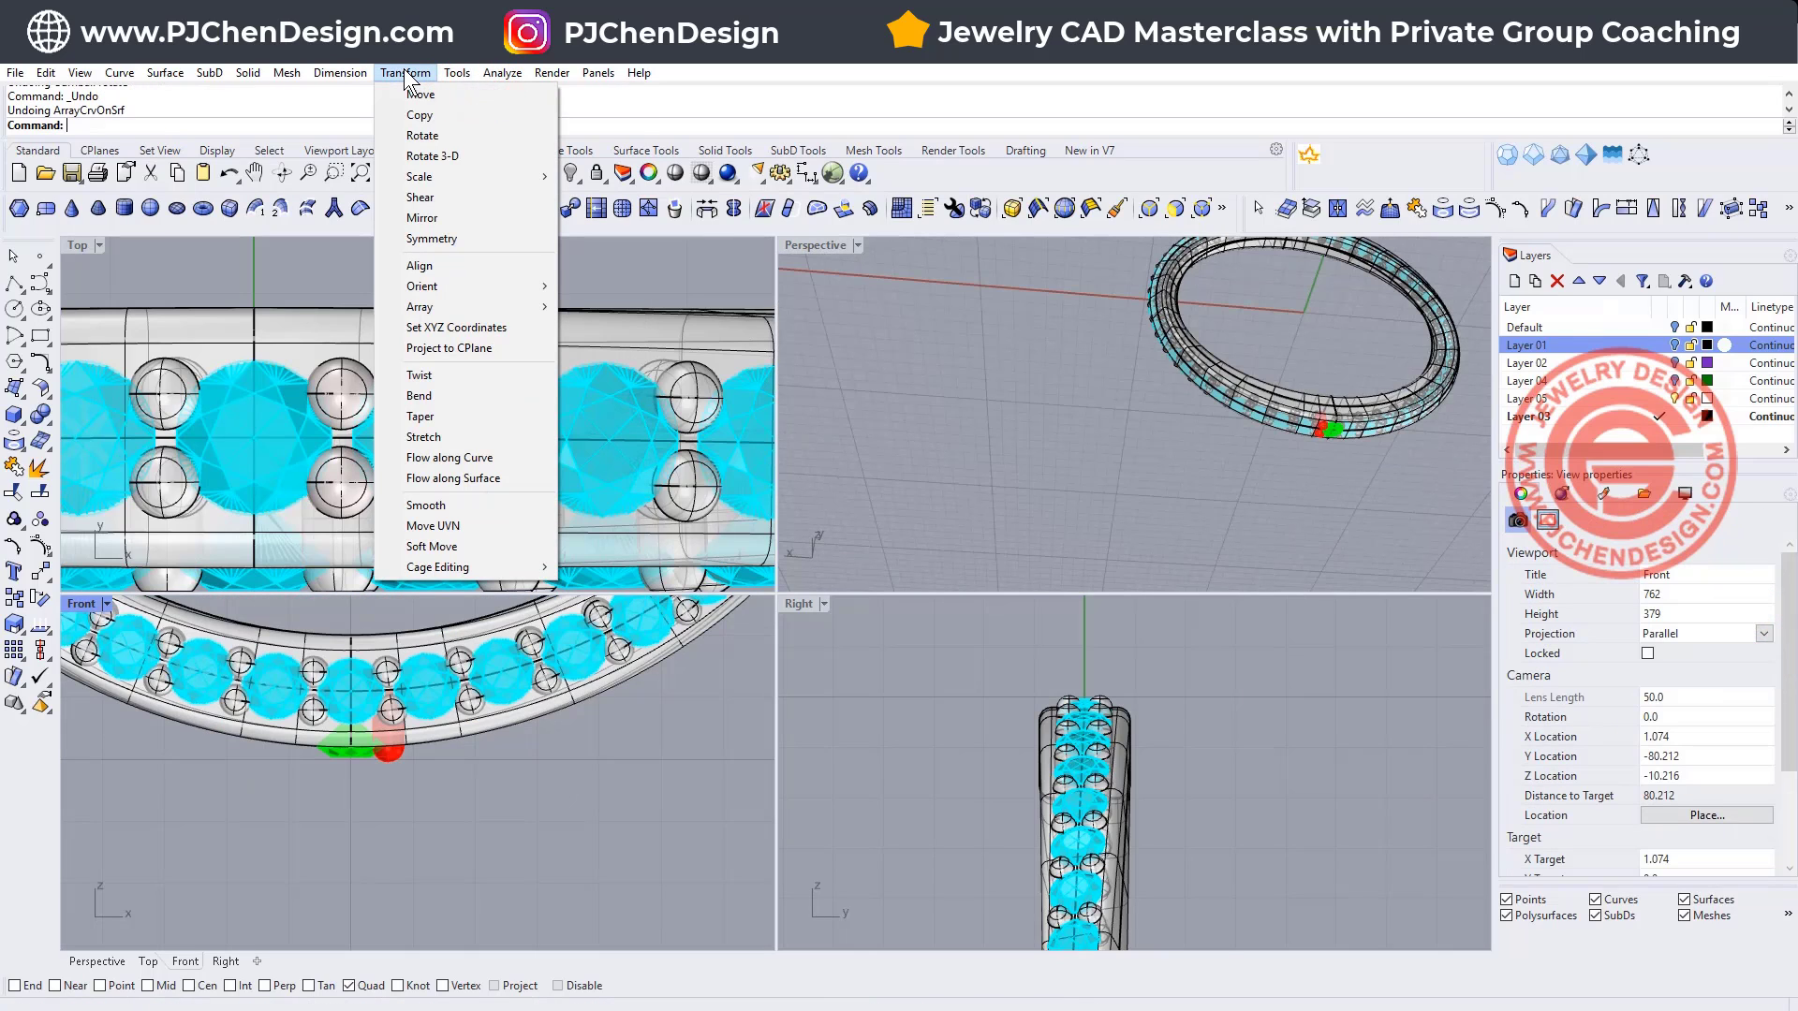
mouse_move(470, 309)
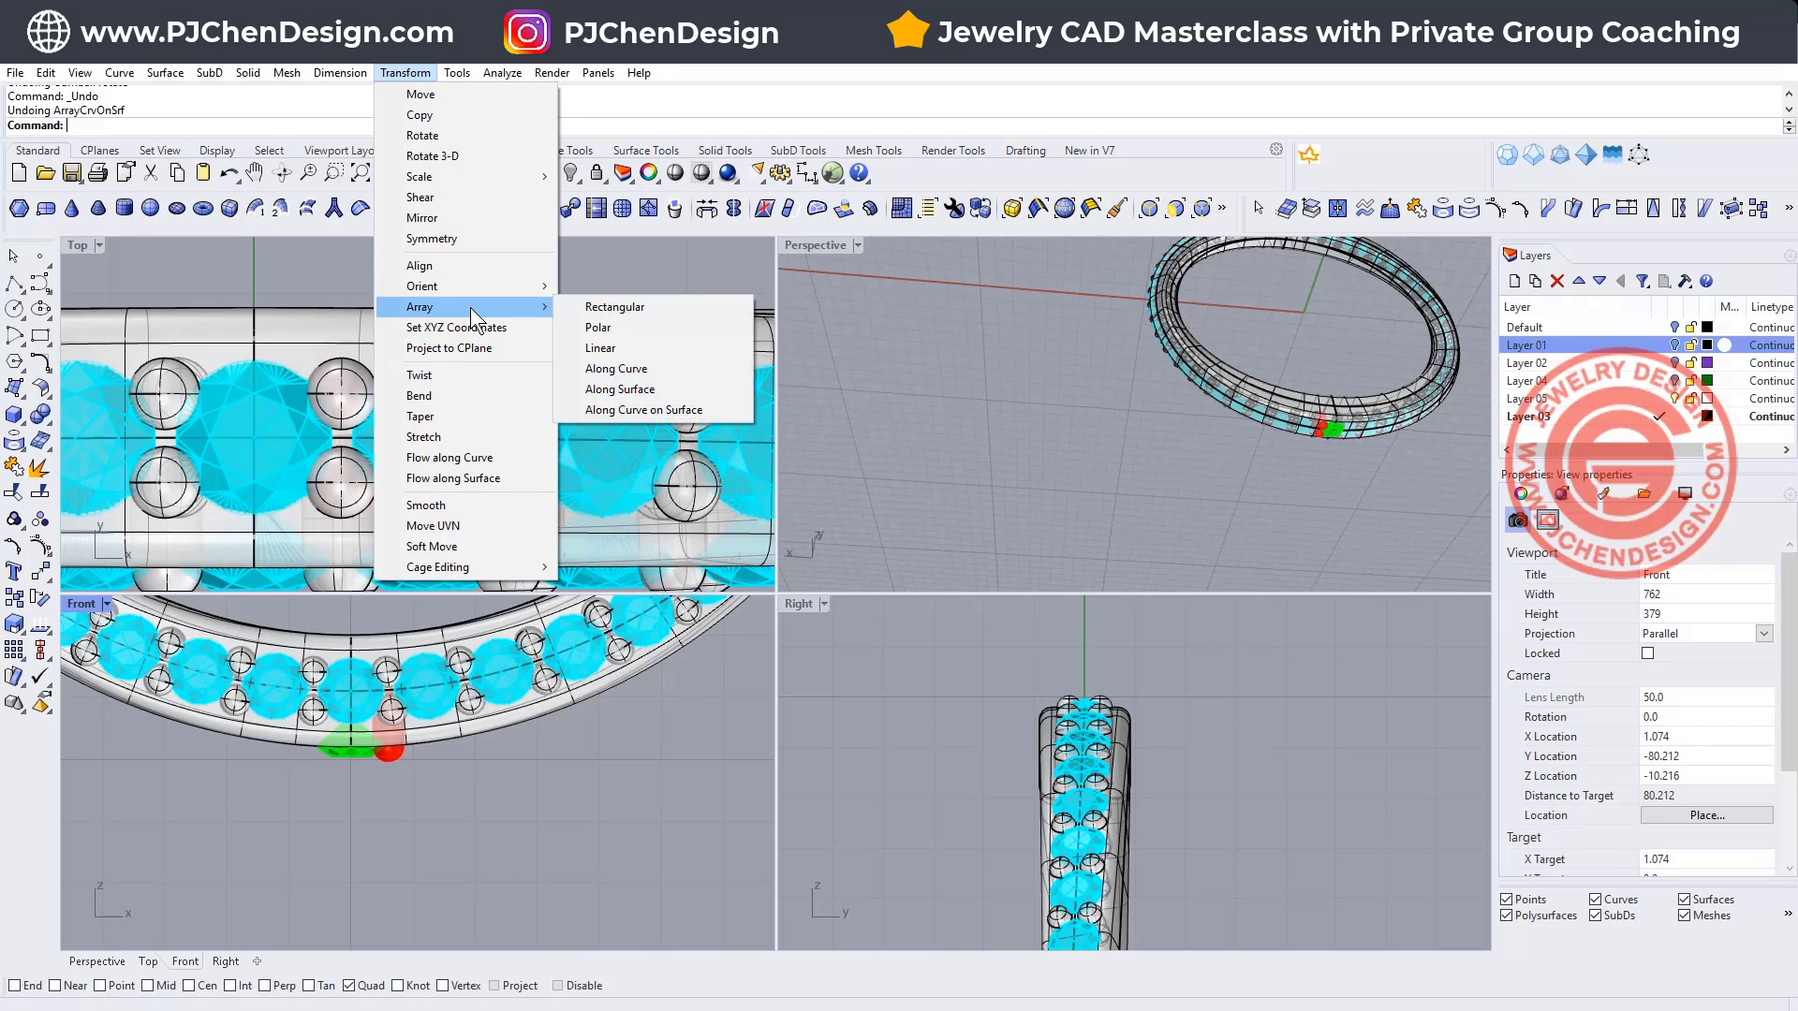
click(688, 417)
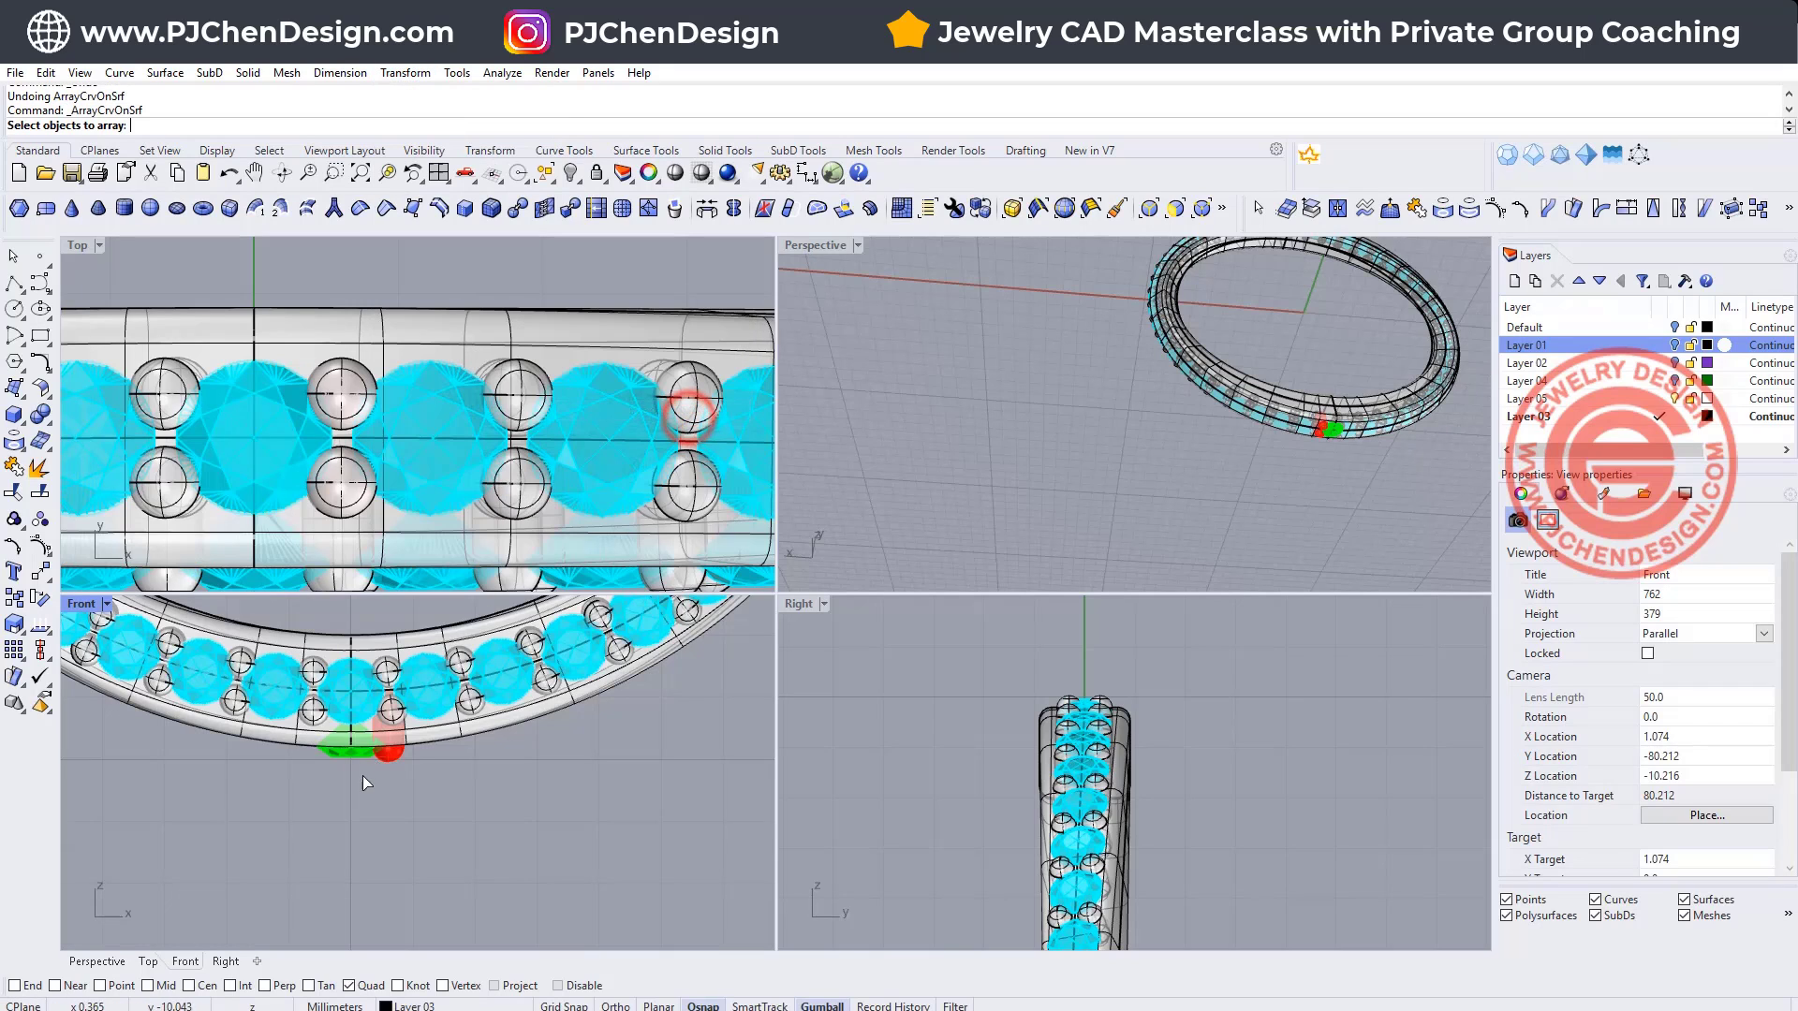
scroll(365, 772, up, 5)
drag(440, 760, 344, 740)
scroll(305, 813, down, 4)
key(Return)
scroll(1311, 426, up, 15)
scroll(1253, 460, down, 7)
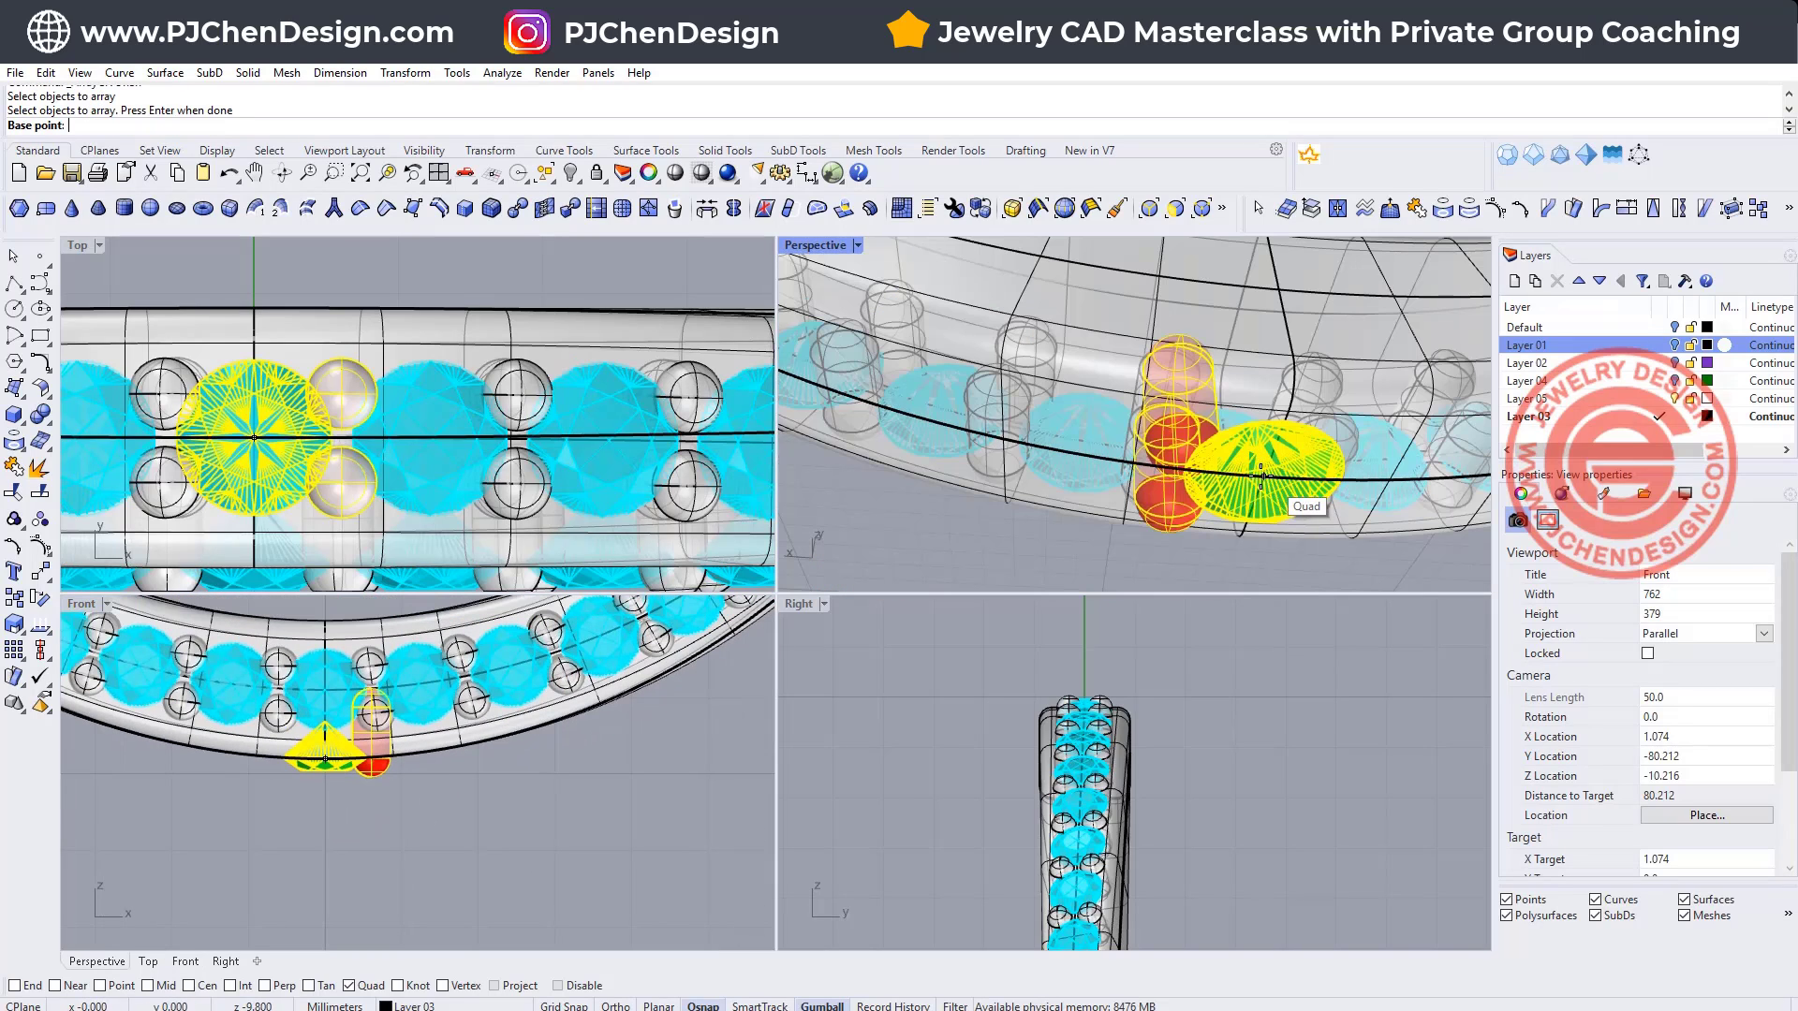
click(1270, 485)
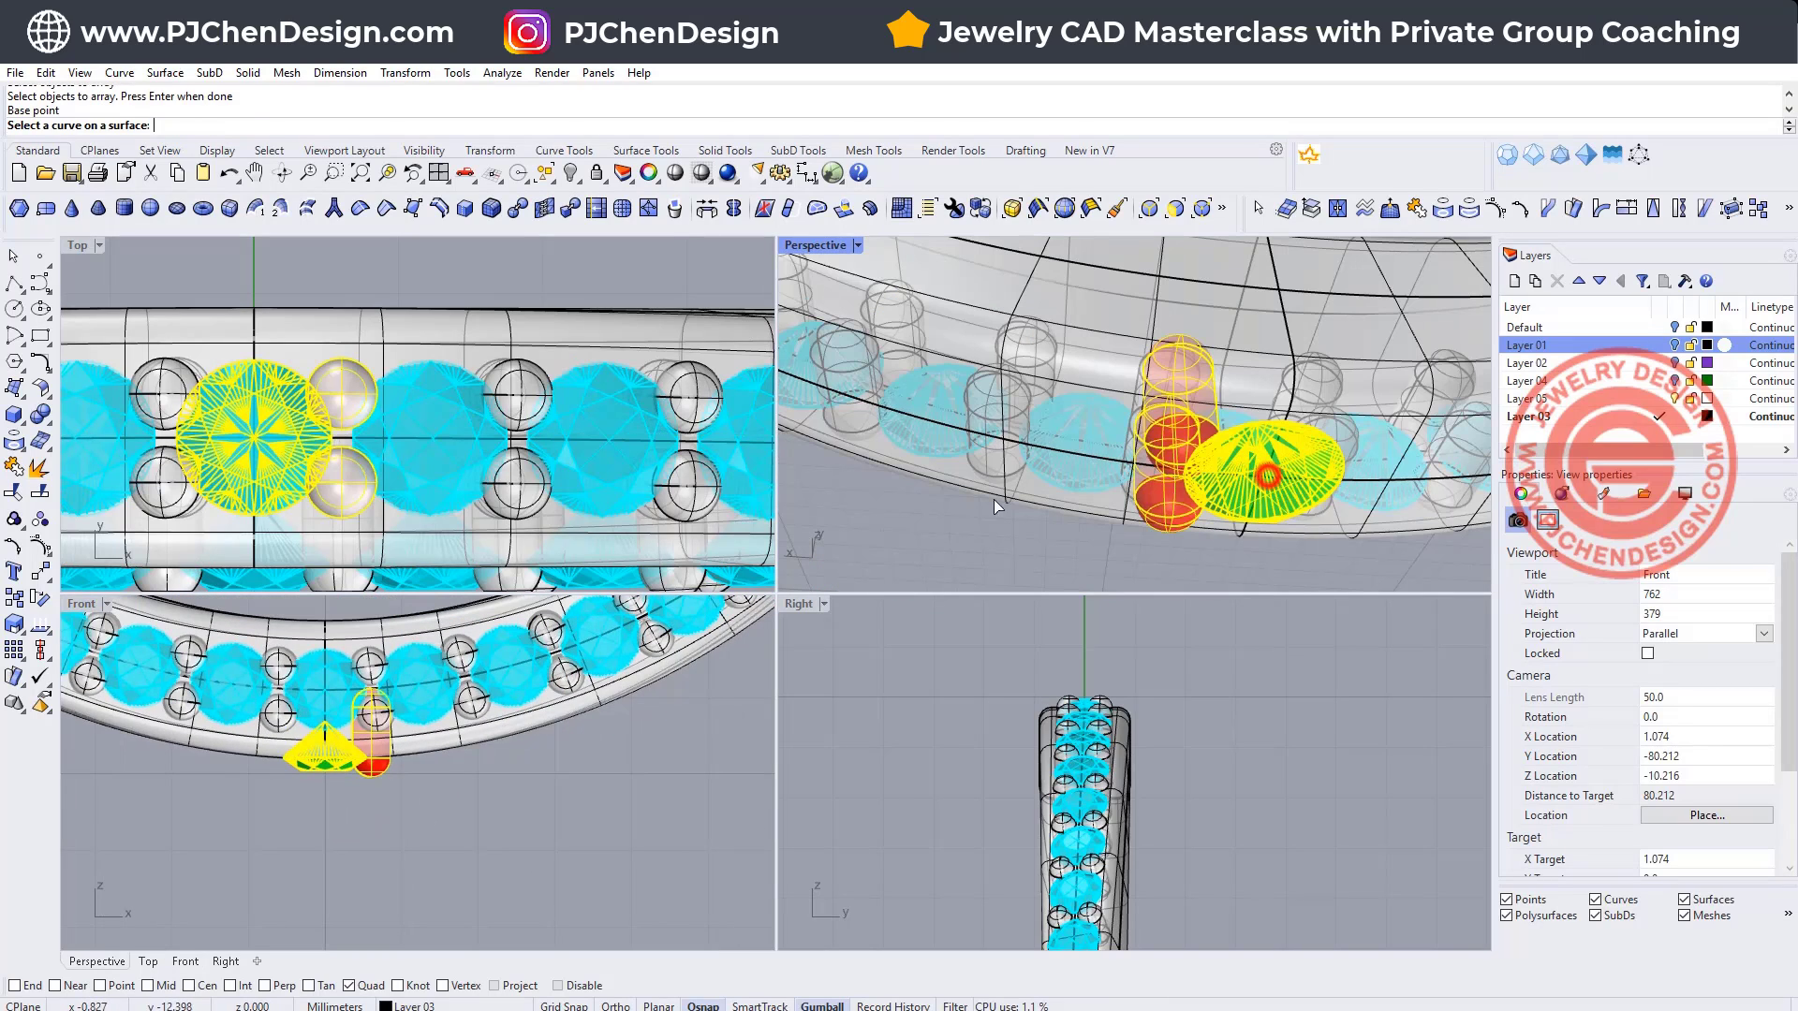
Step: Use the side isocurve and the band surface, divide the curve into 48 objects, and finish the array
click(1105, 464)
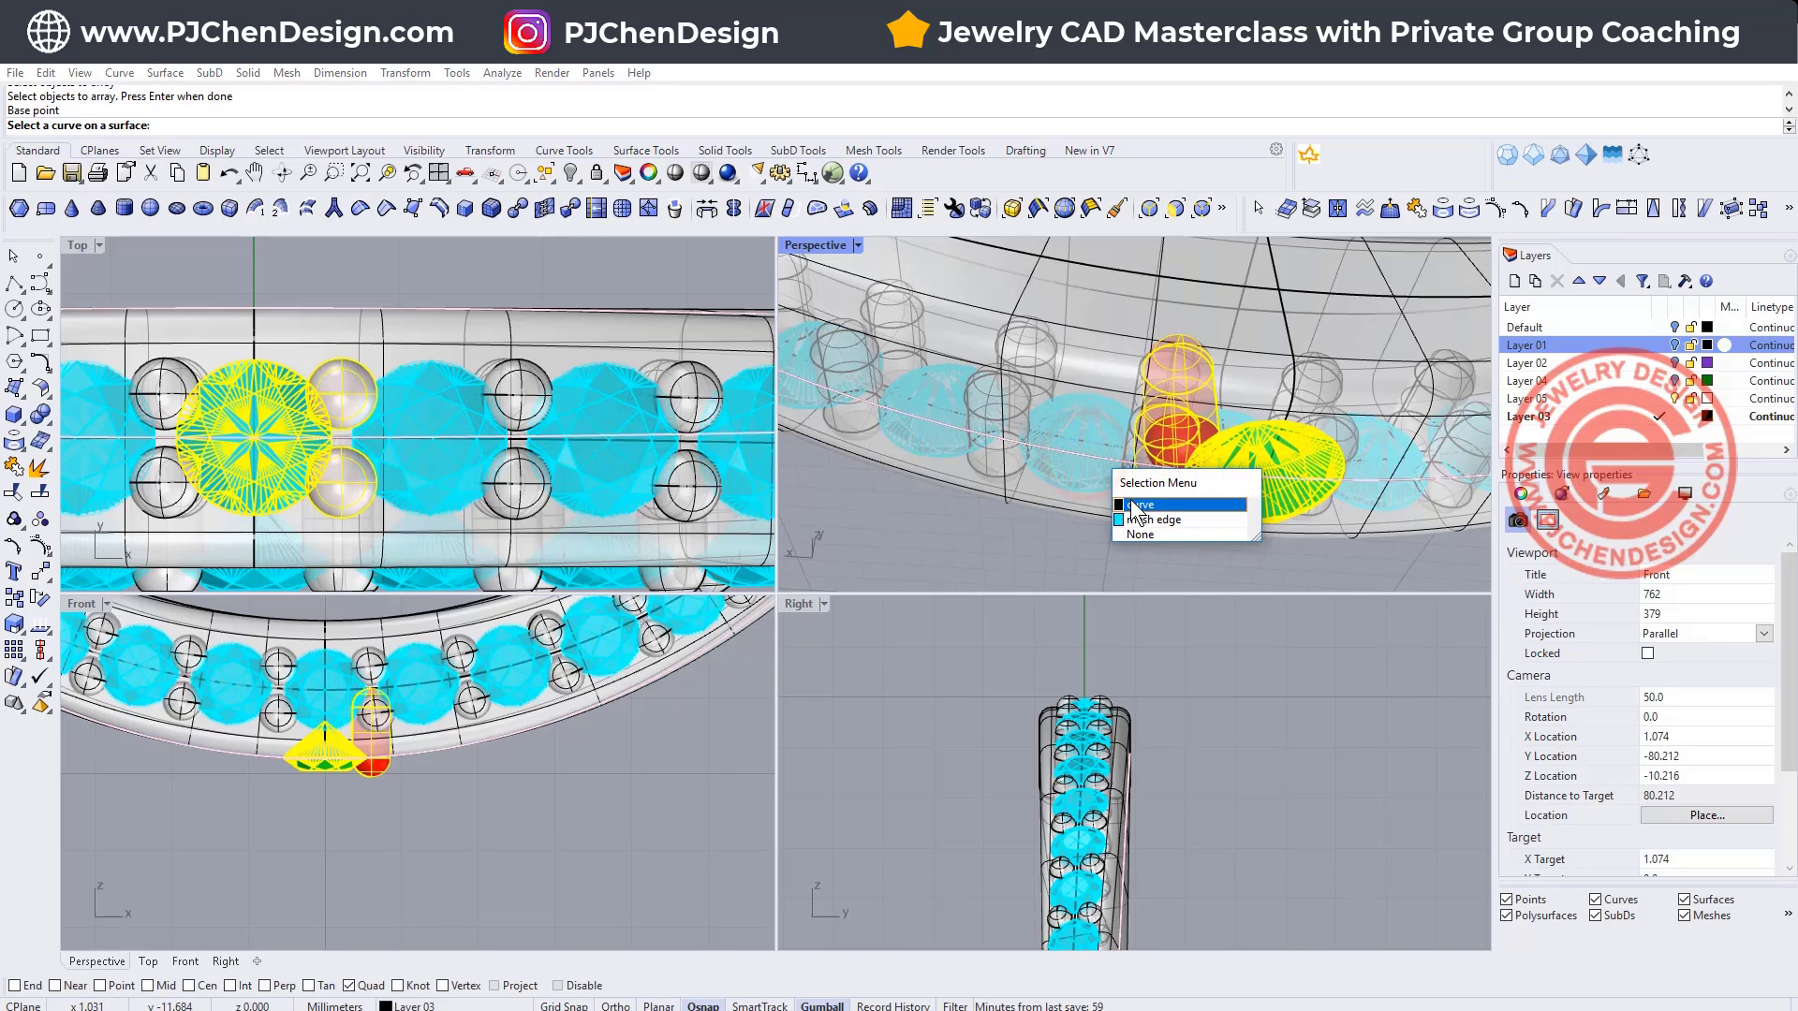
click(1133, 506)
click(1038, 499)
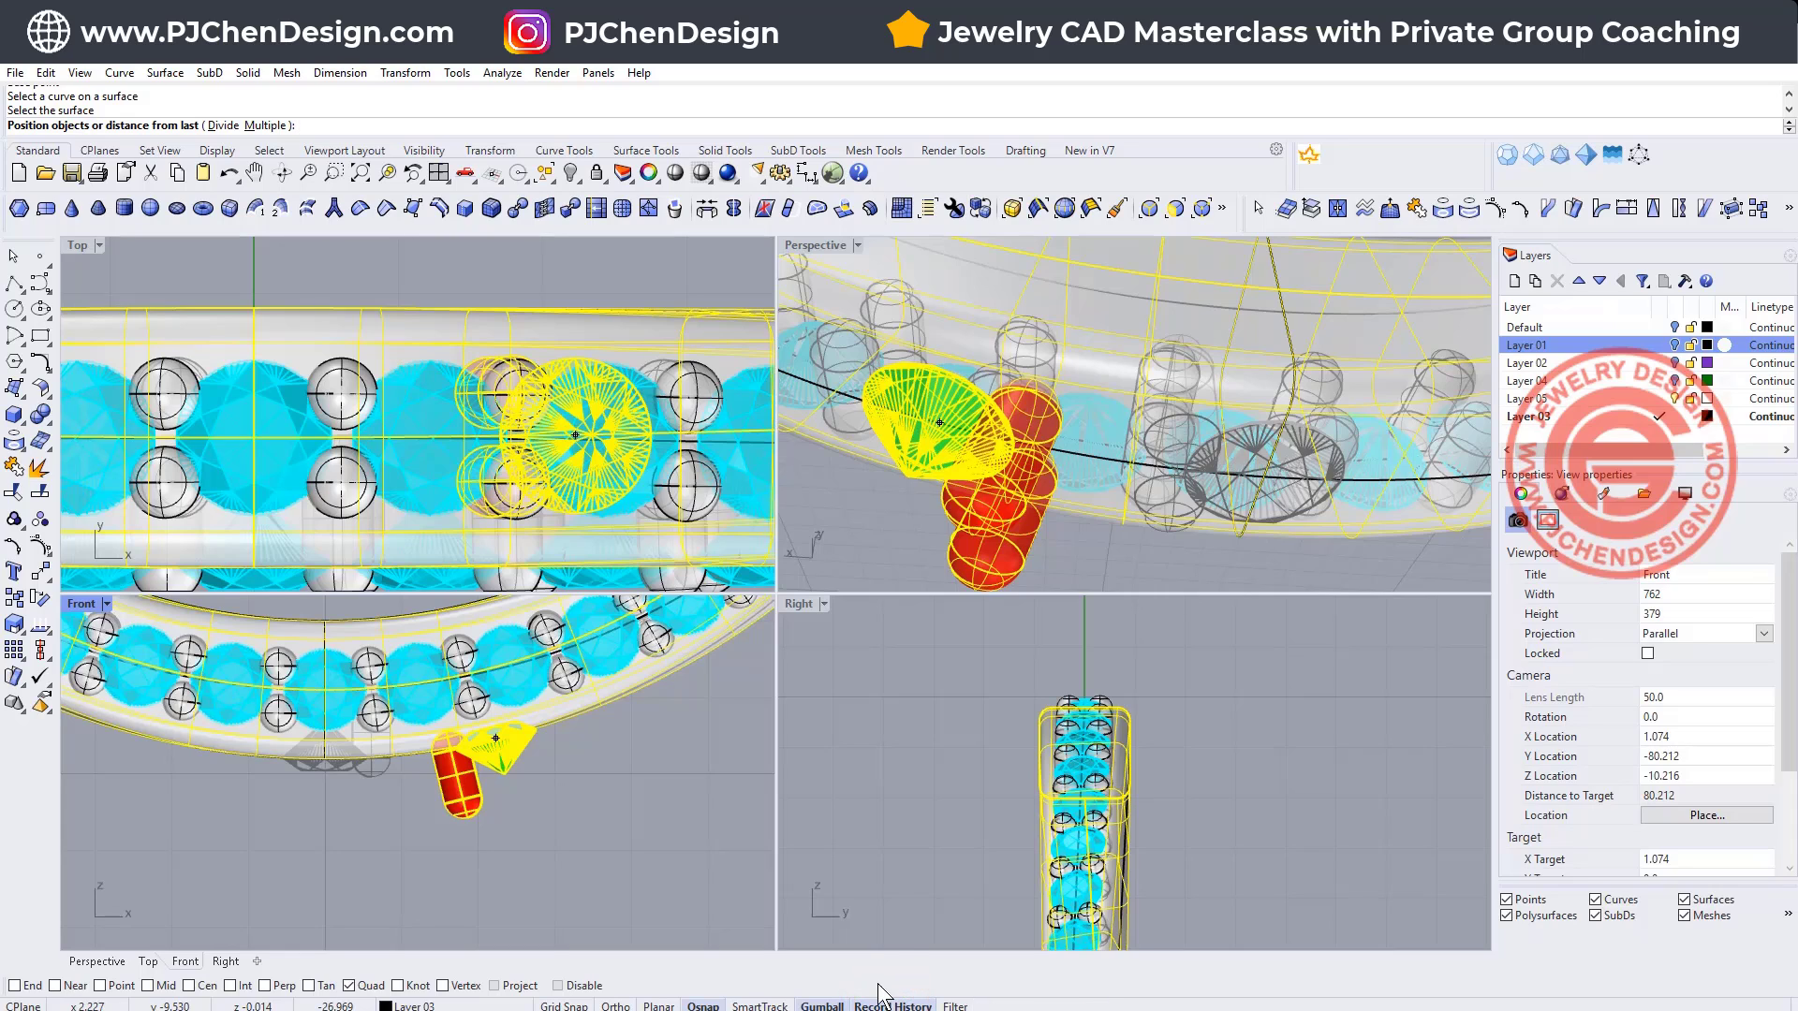
click(222, 126)
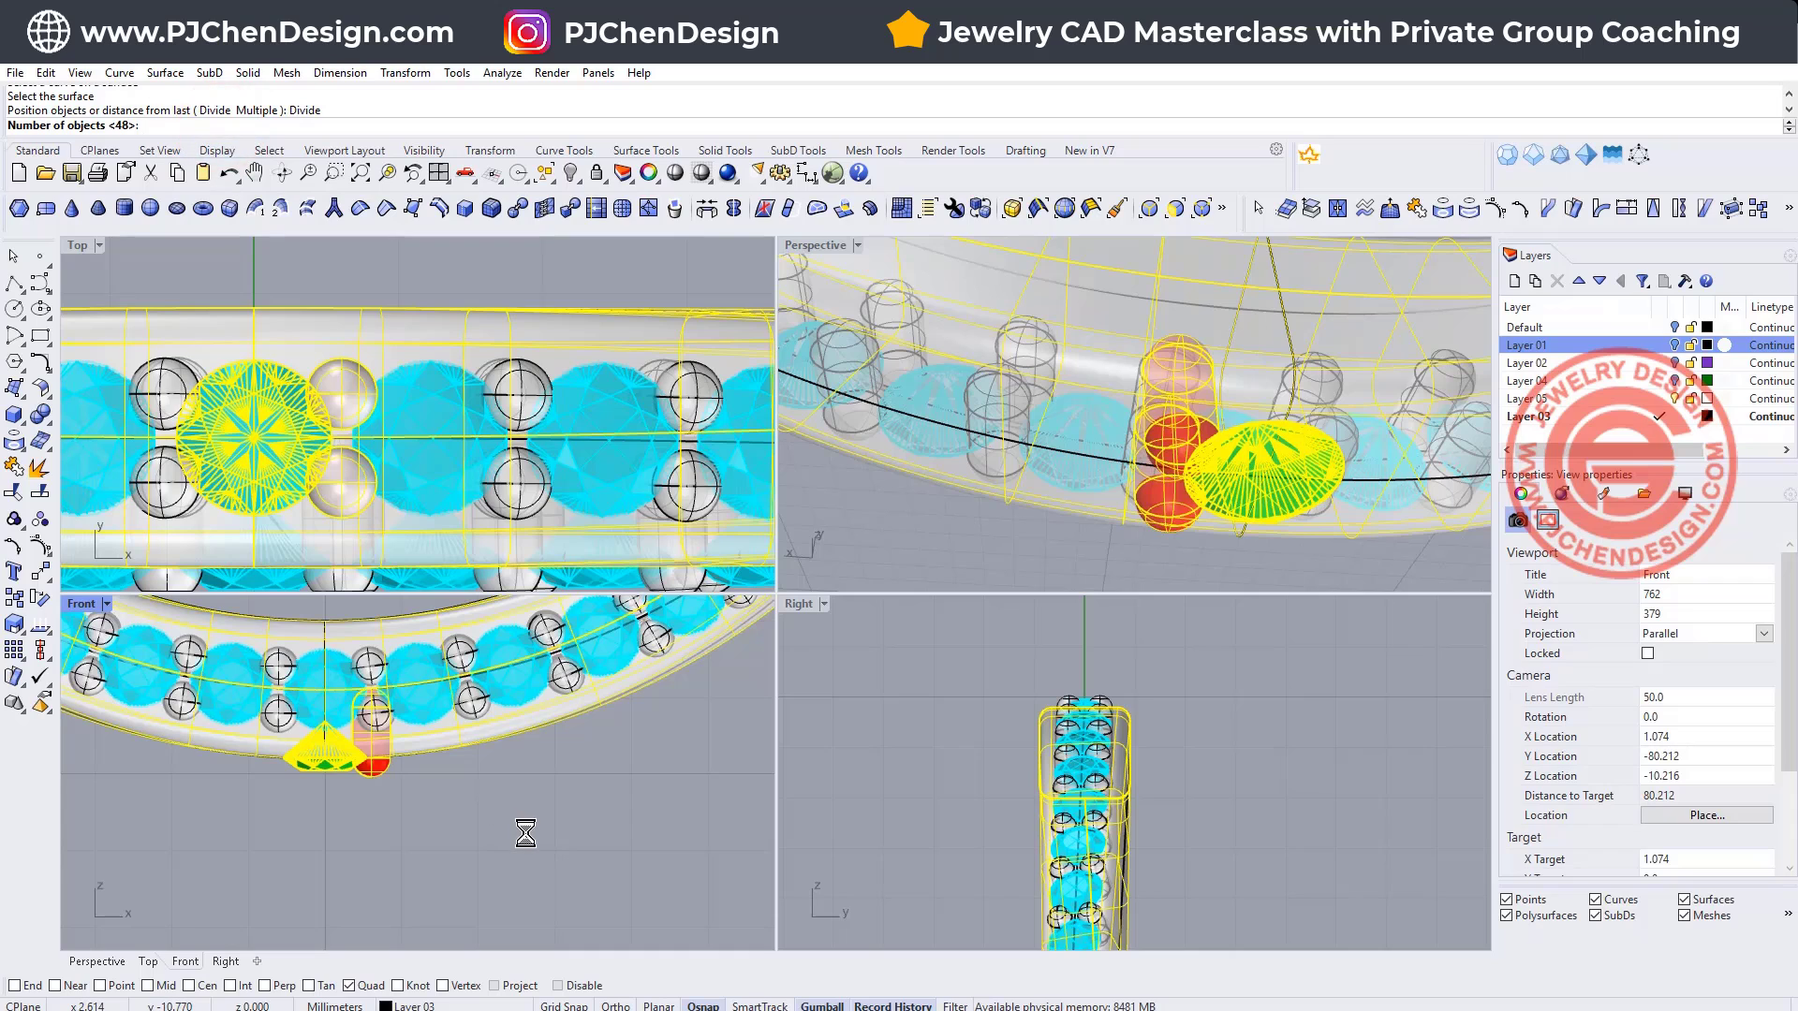
key(Return)
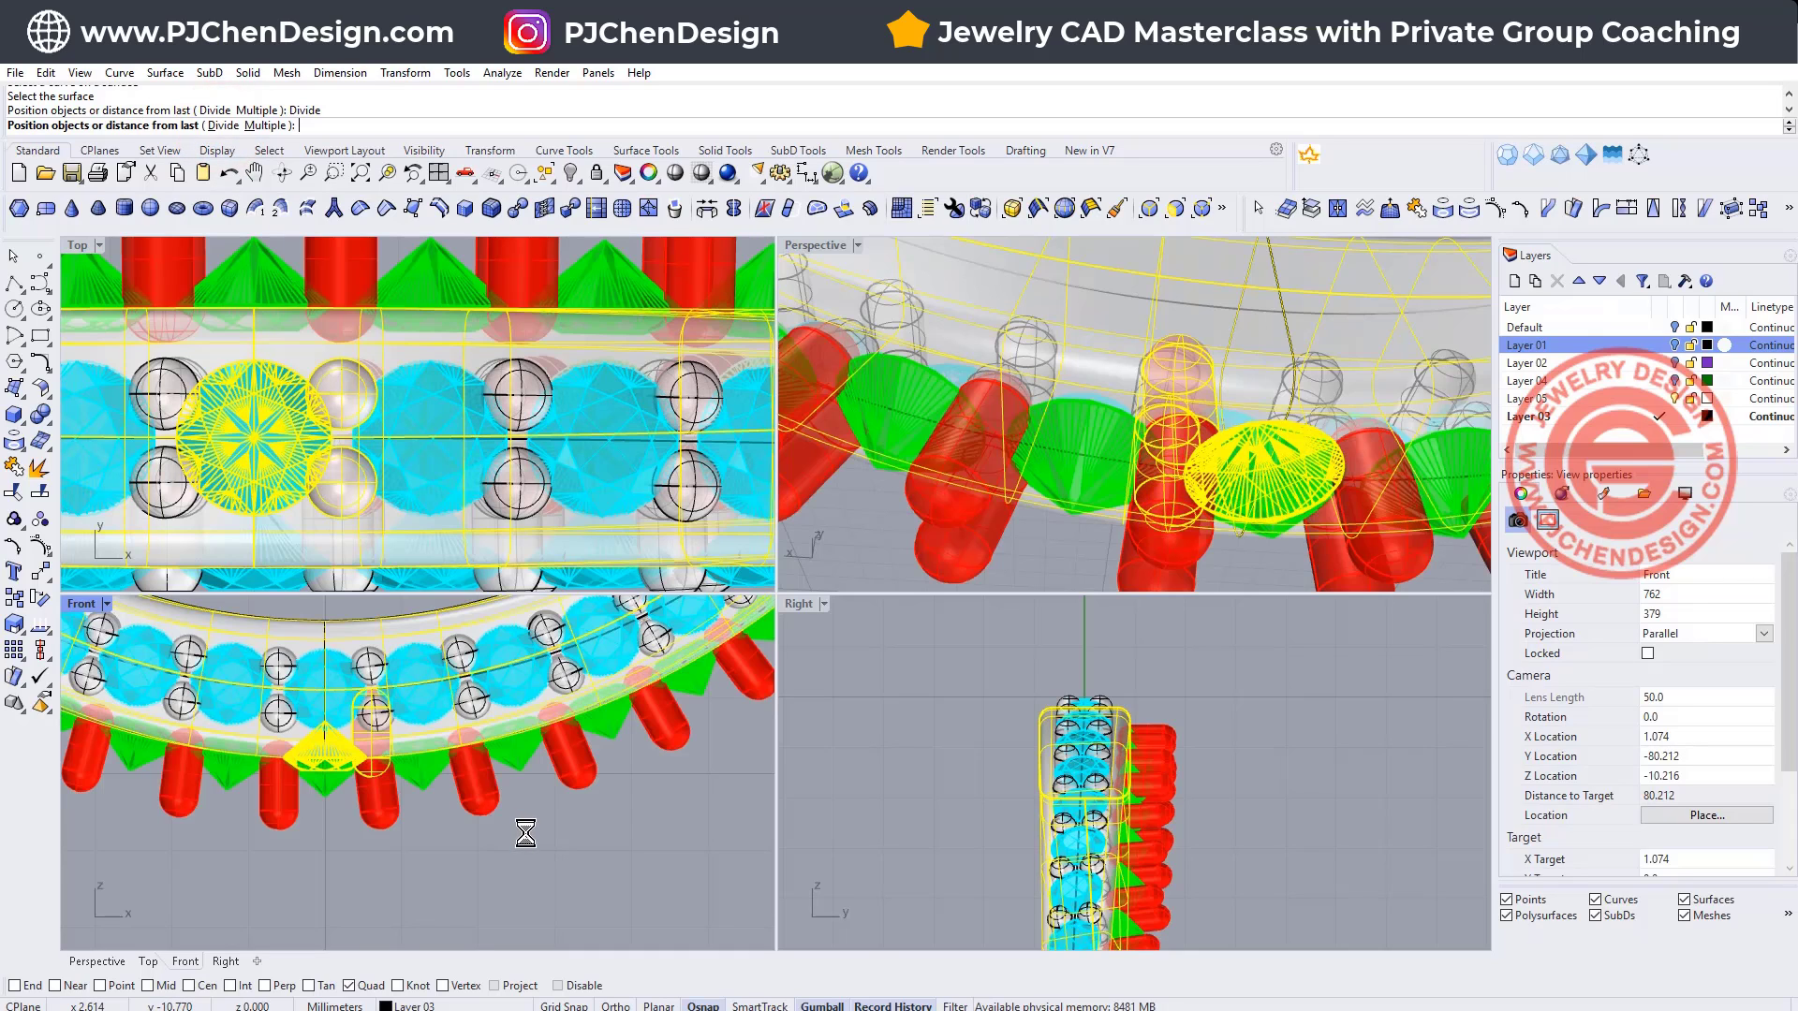
key(Return)
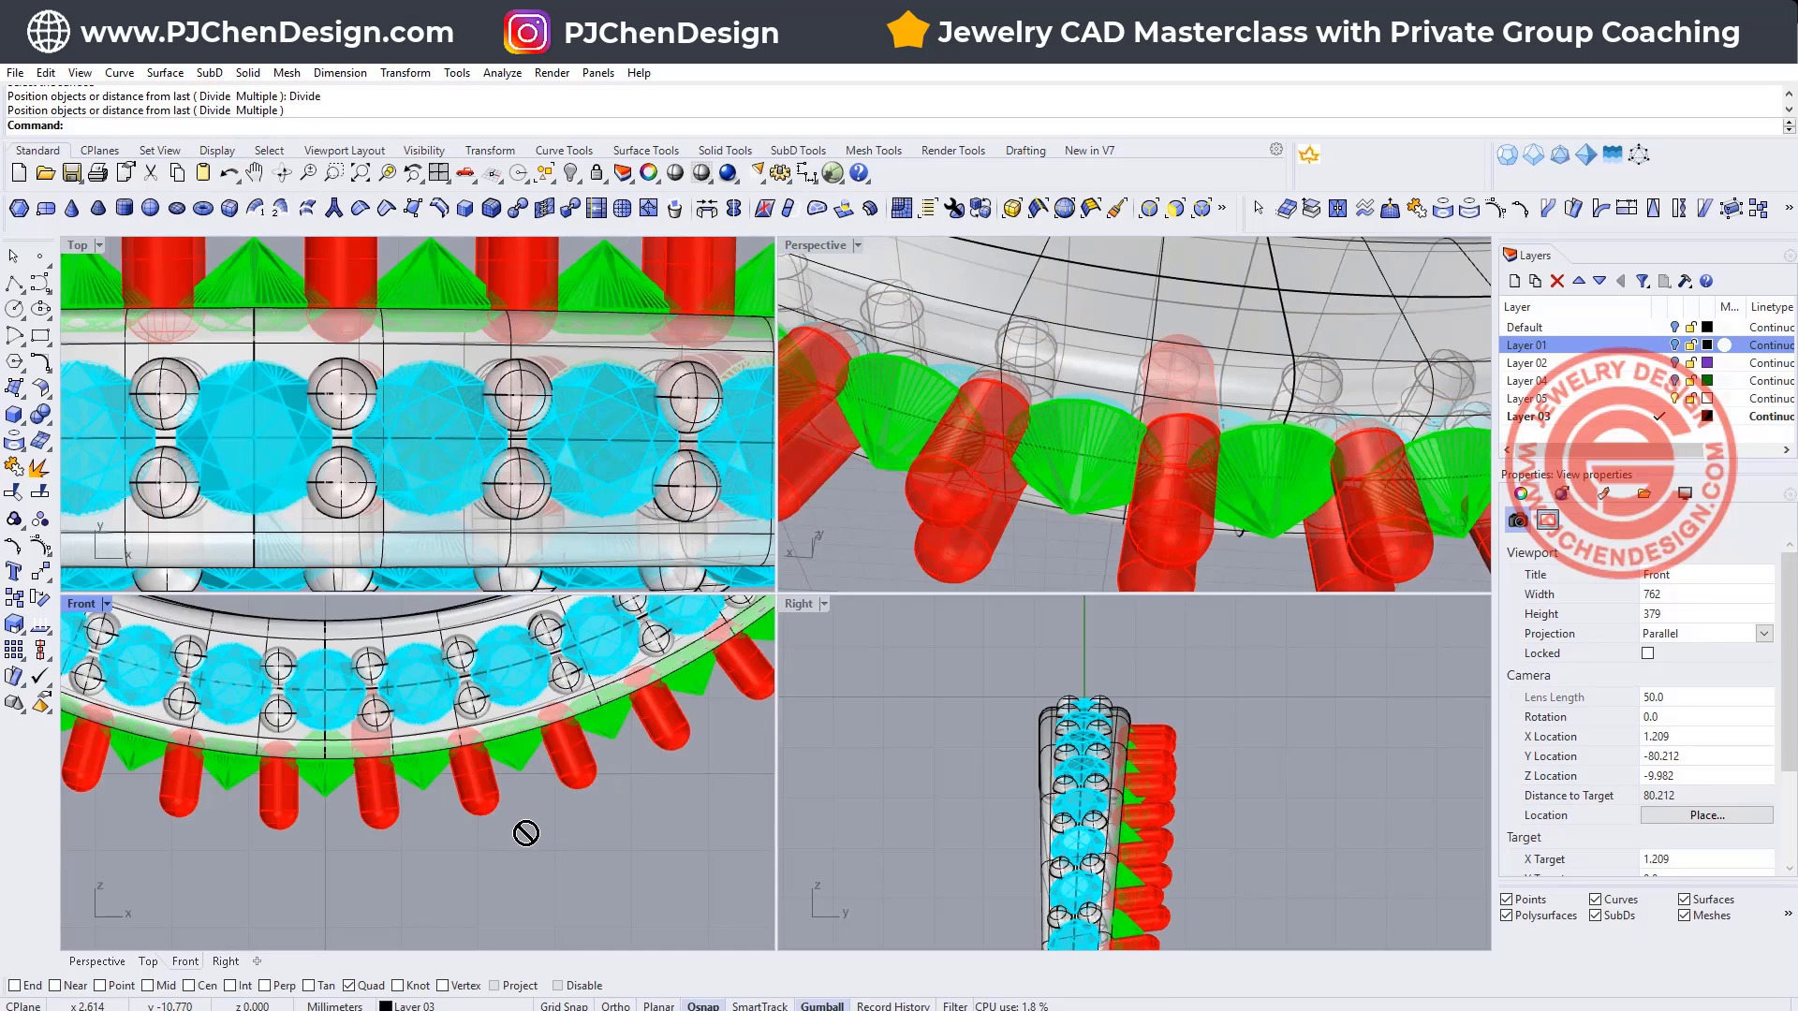
Step: Rotate the source gem and both prongs half a turn in the Front view to flip the arrayed copies
scroll(1210, 418, down, 12)
right_drag(1243, 412, 1204, 374)
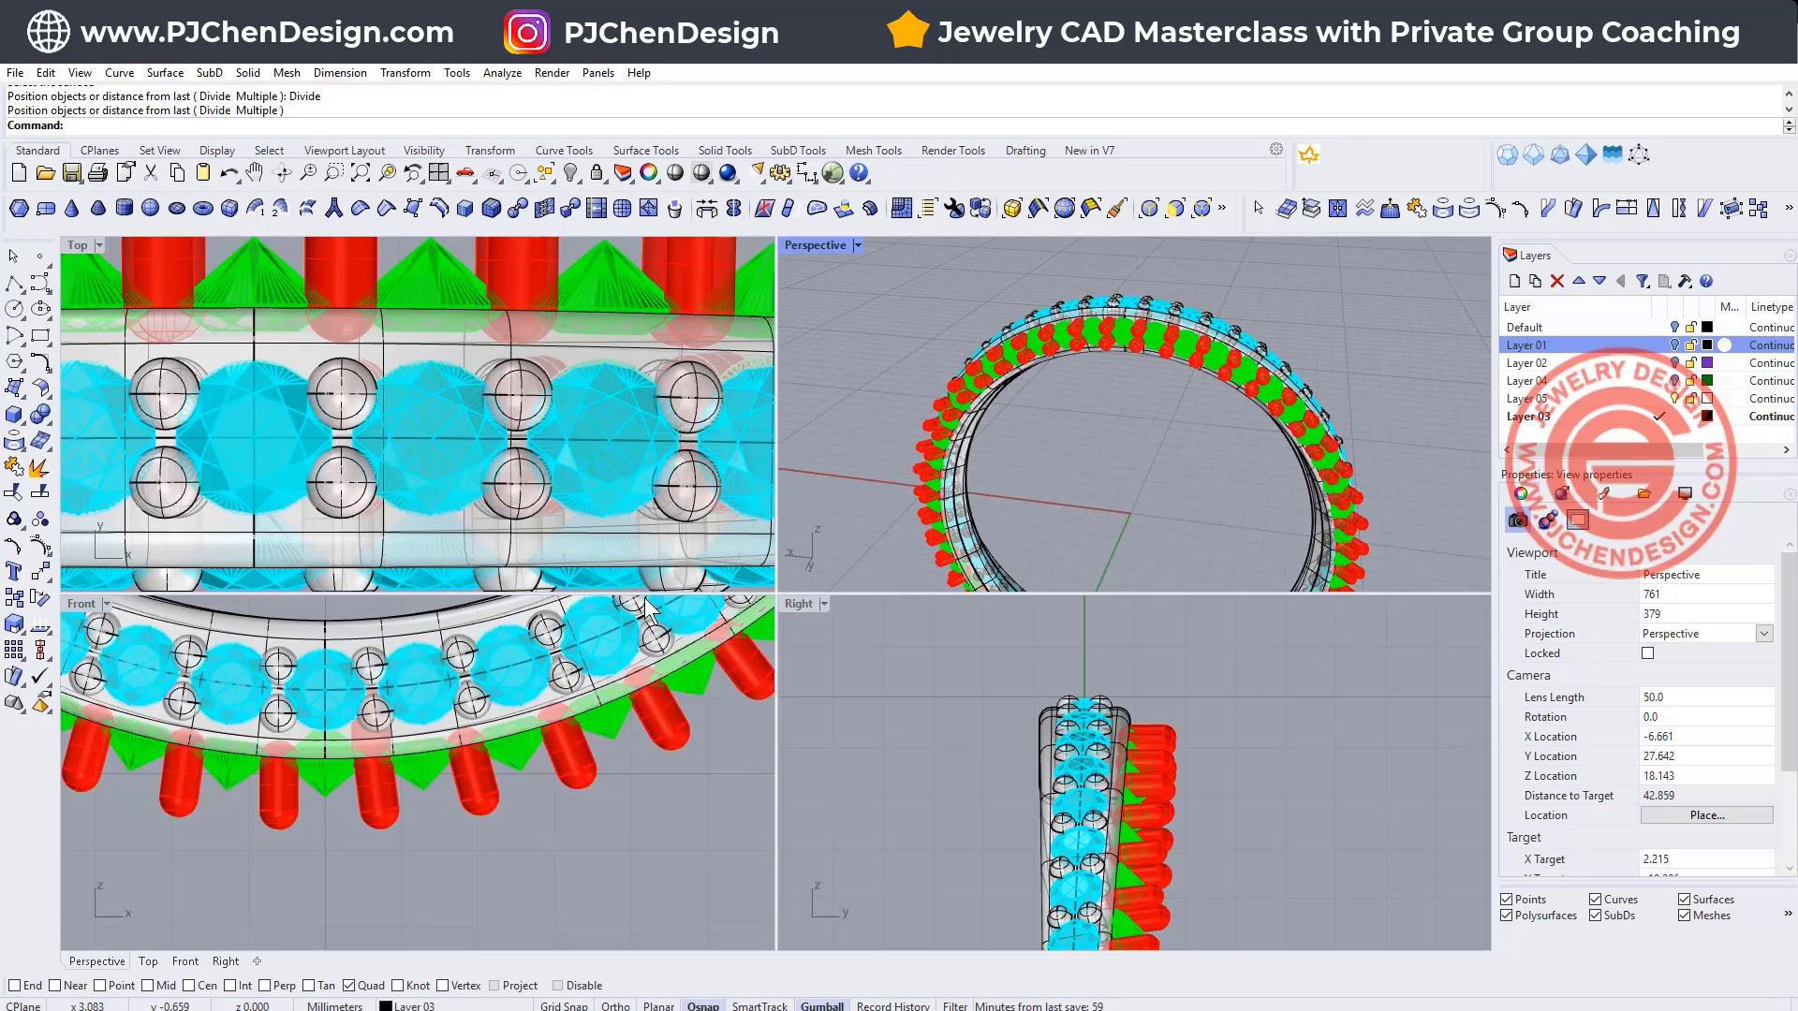
right_drag(974, 520, 983, 421)
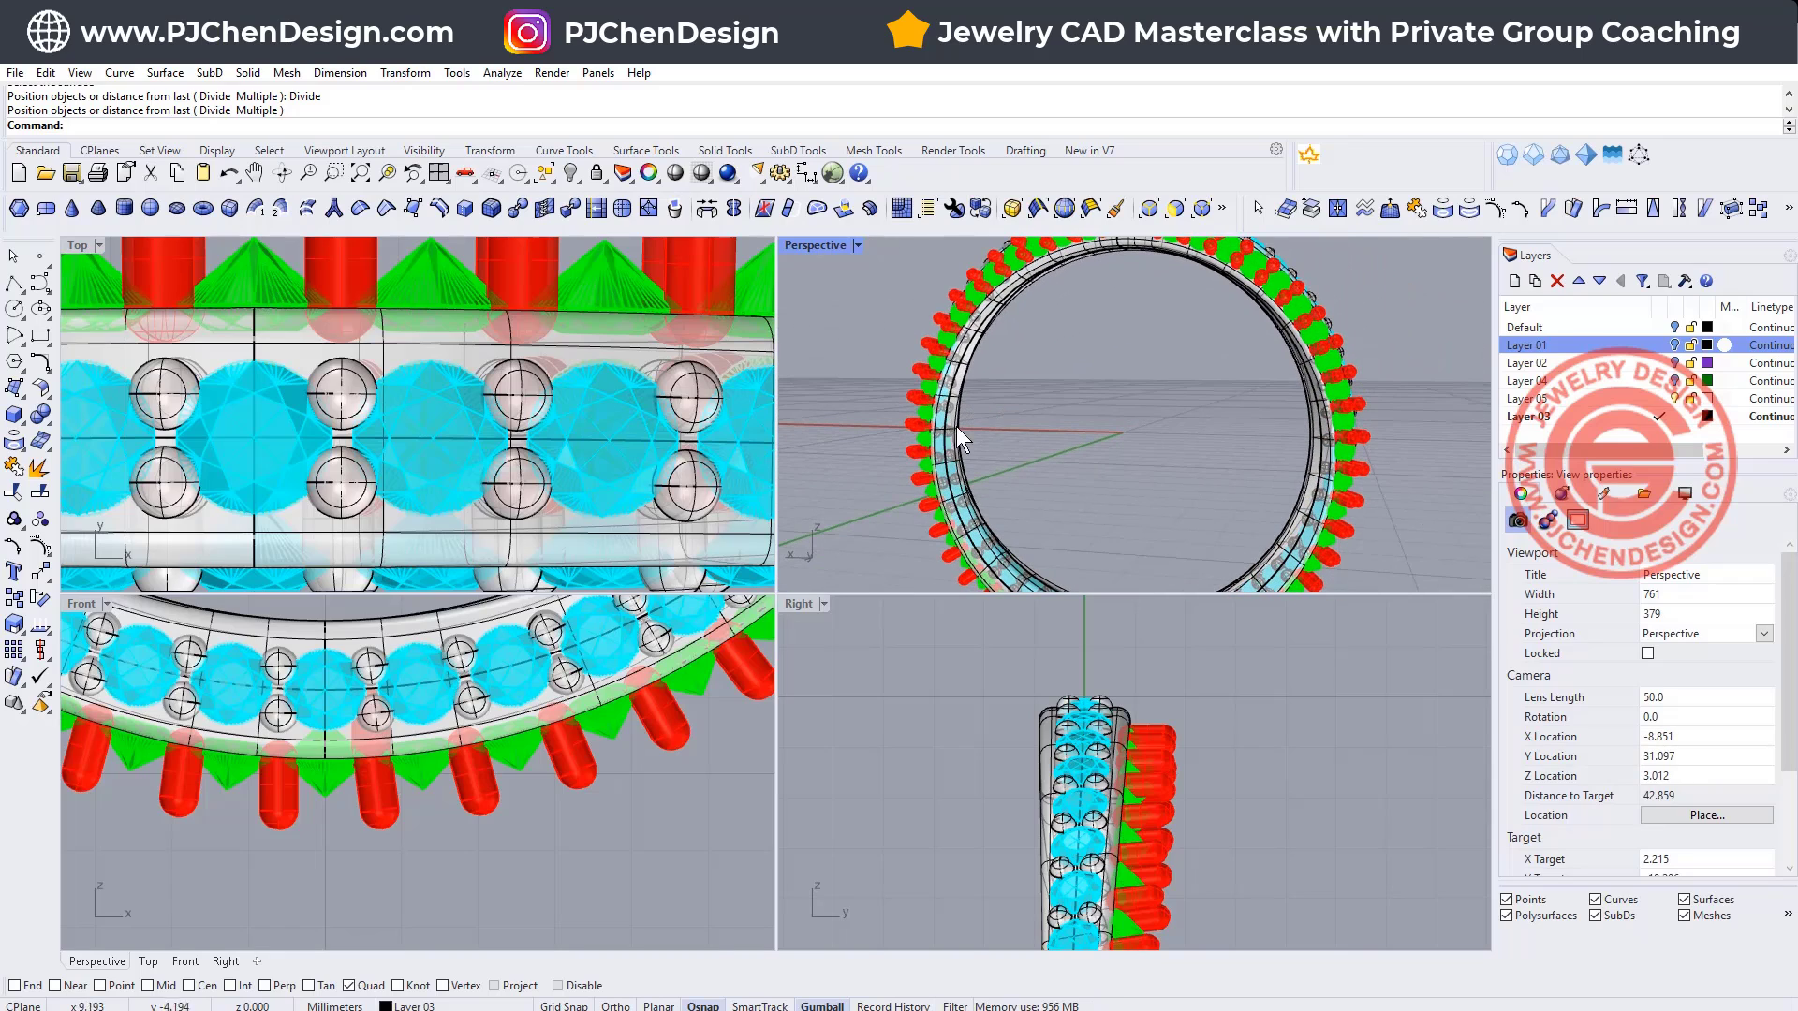
scroll(348, 753, up, 2)
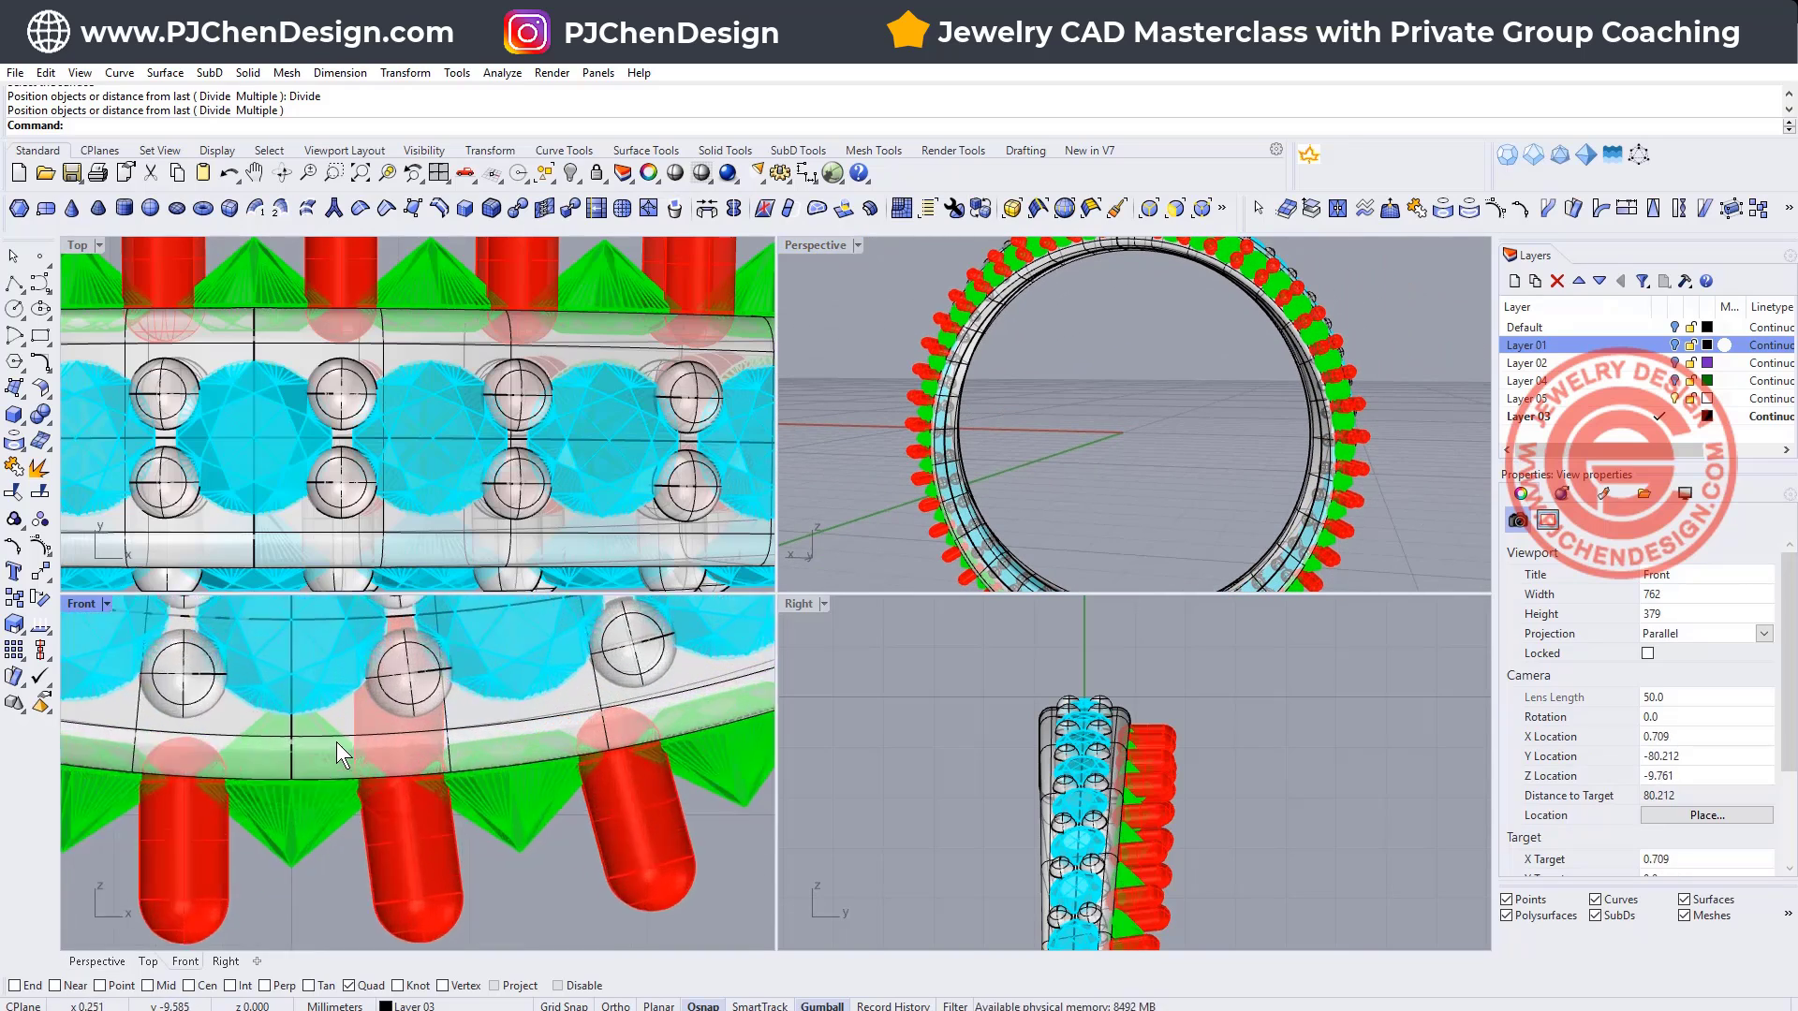
scroll(336, 741, up, 3)
click(315, 727)
shift+click(389, 702)
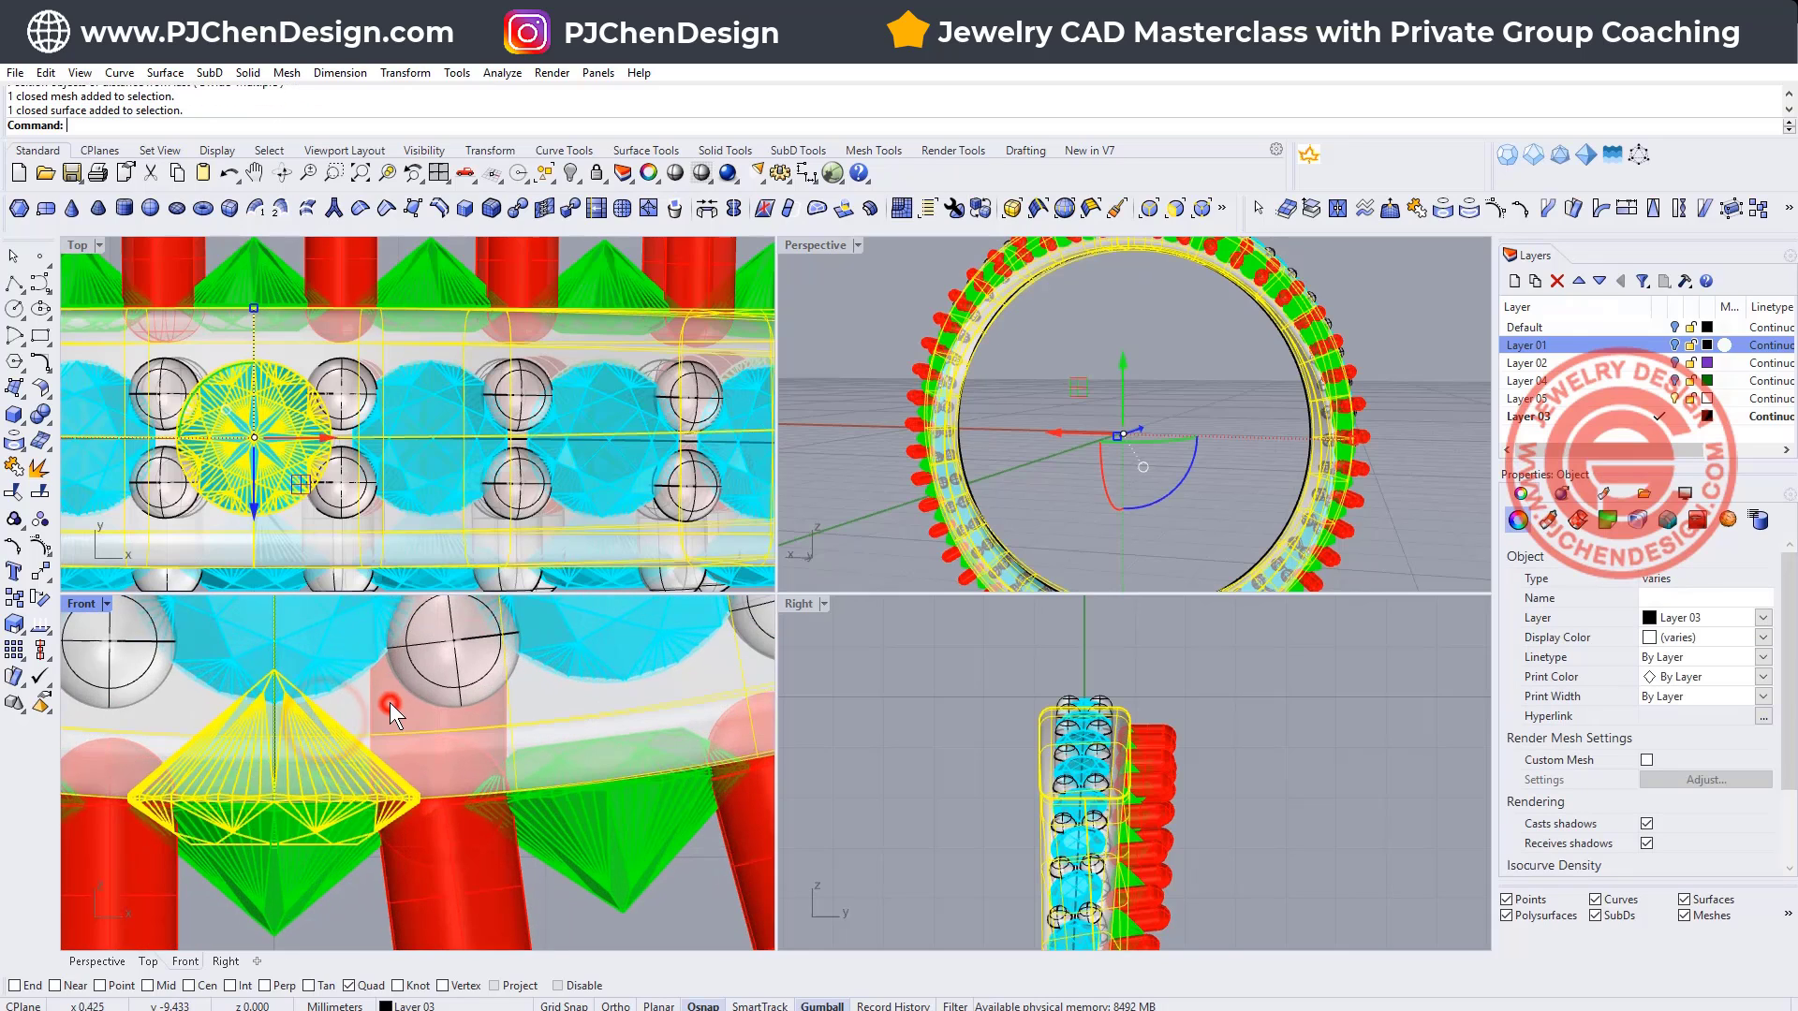
shift+click(390, 705)
click(451, 752)
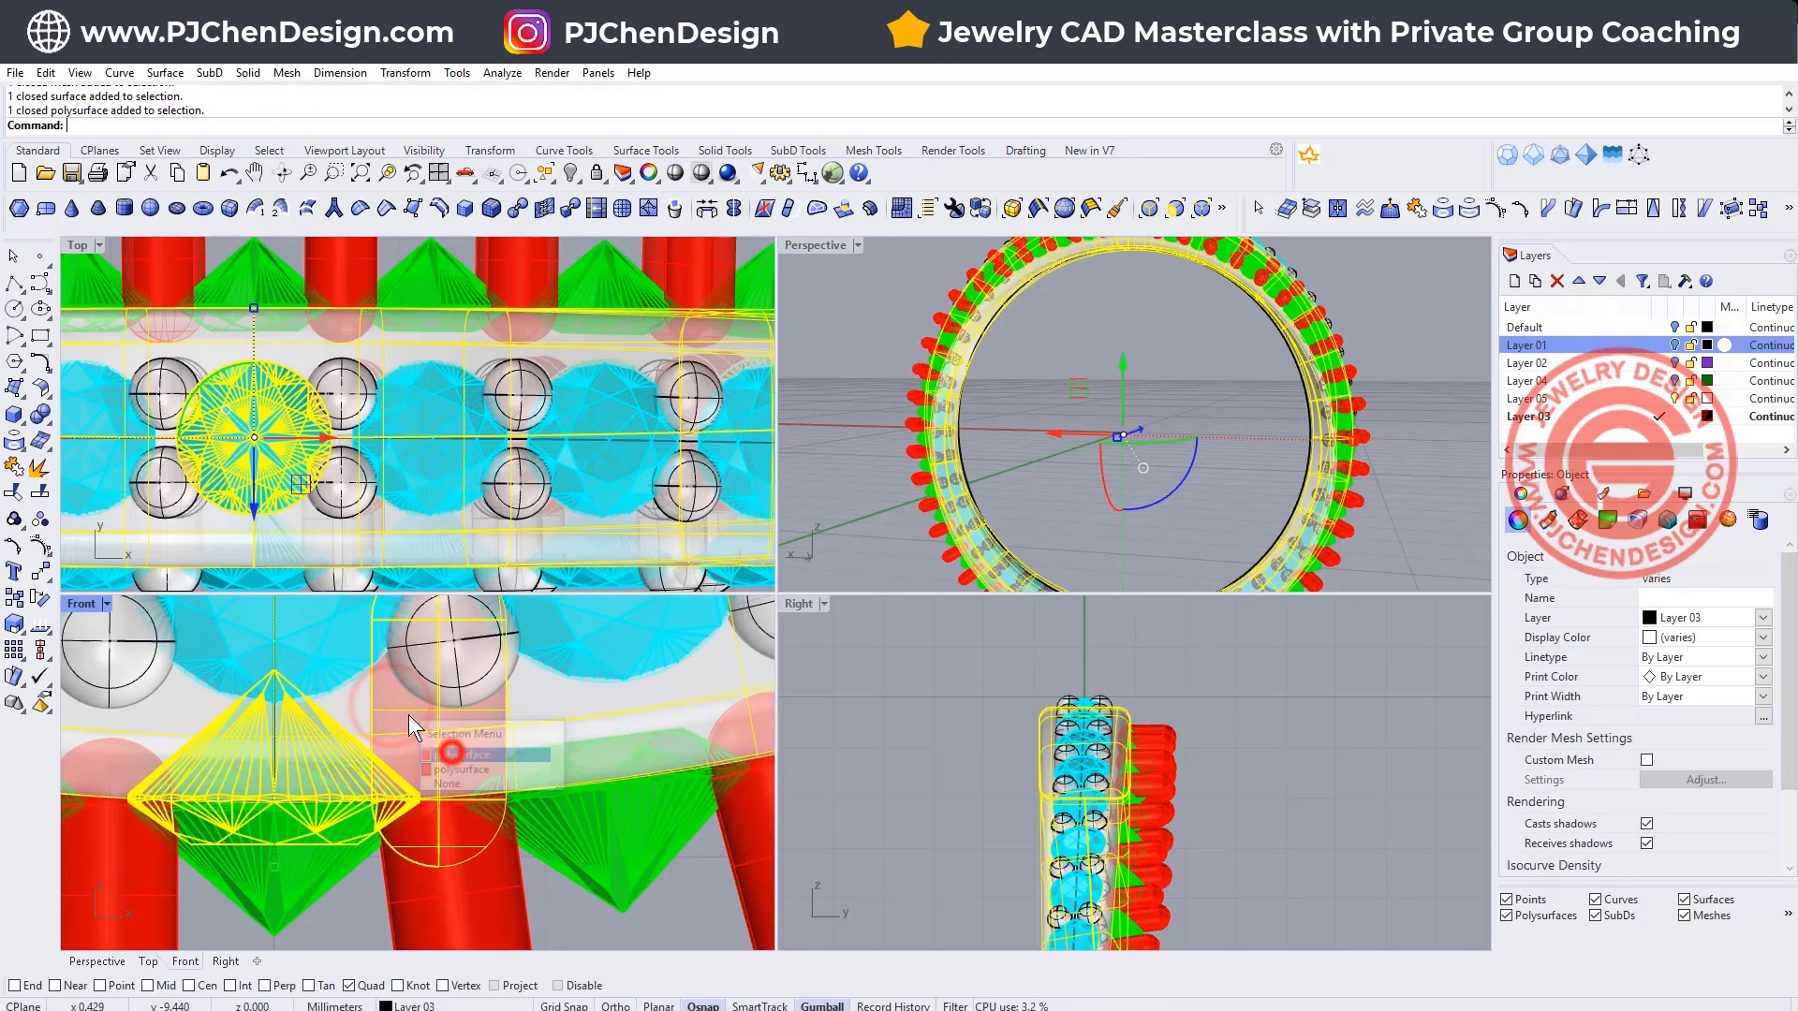
ctrl+click(608, 700)
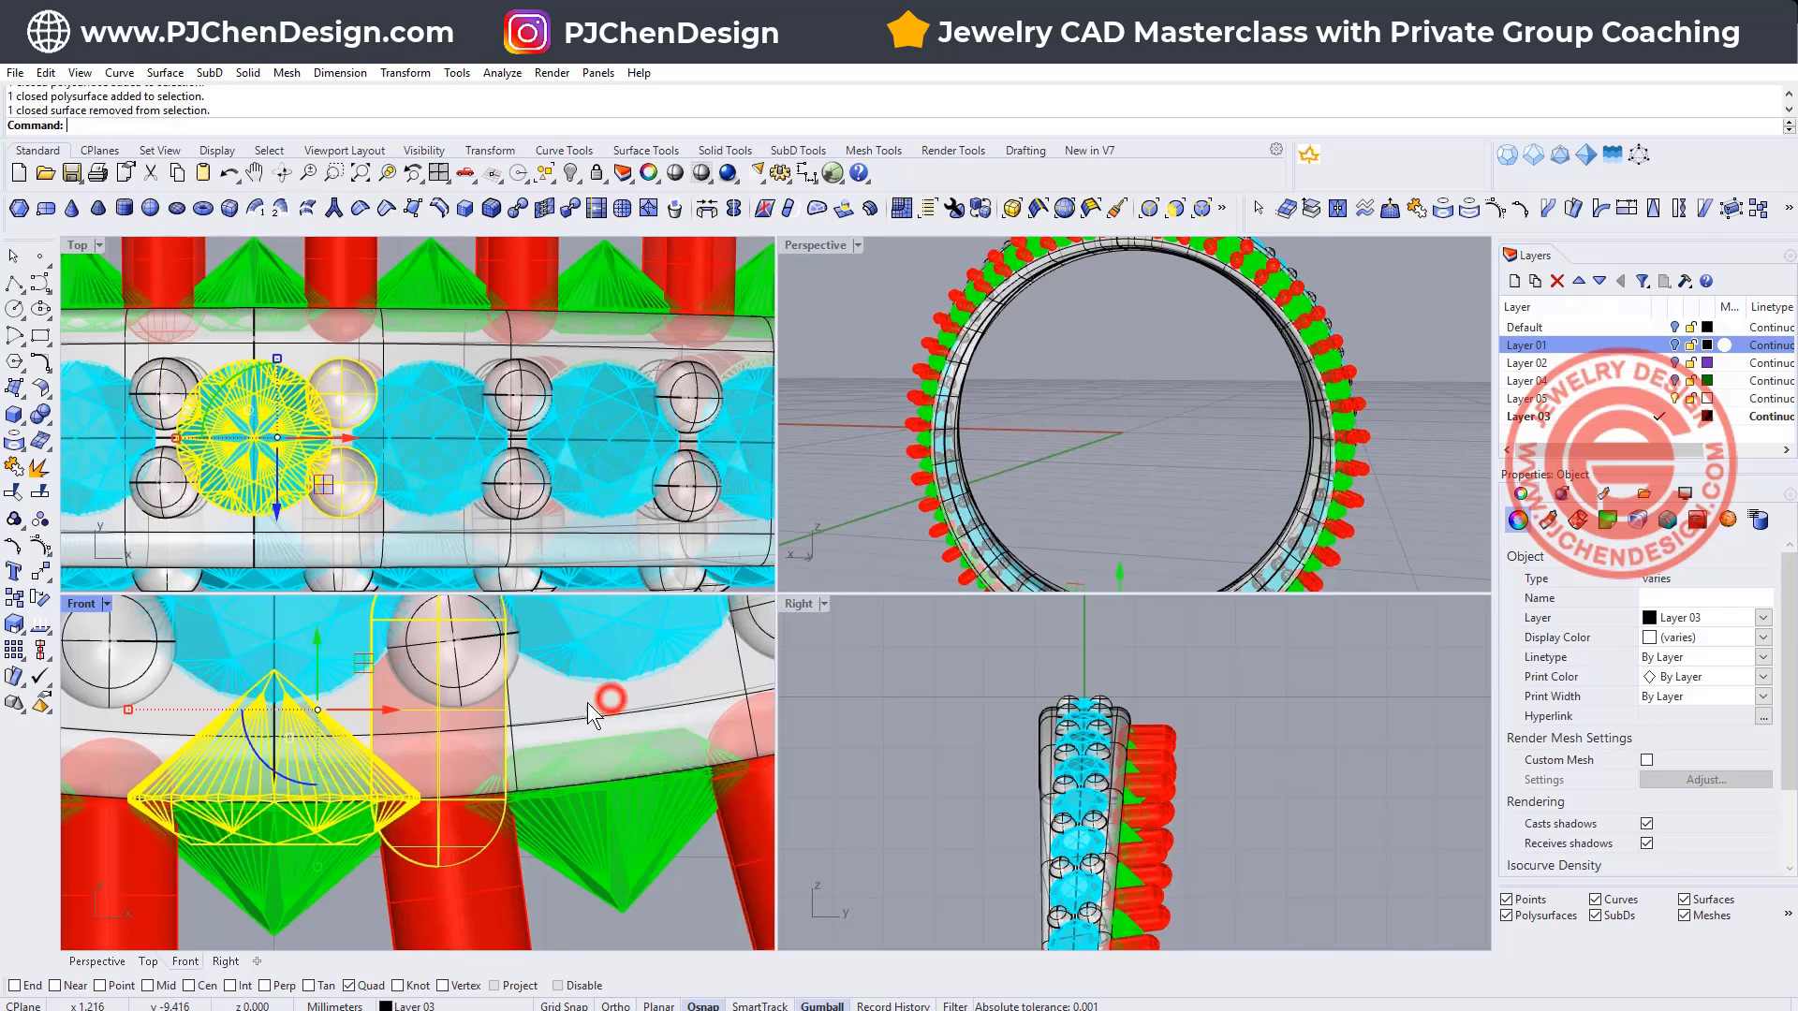
scroll(372, 704, down, 2)
scroll(386, 716, down, 3)
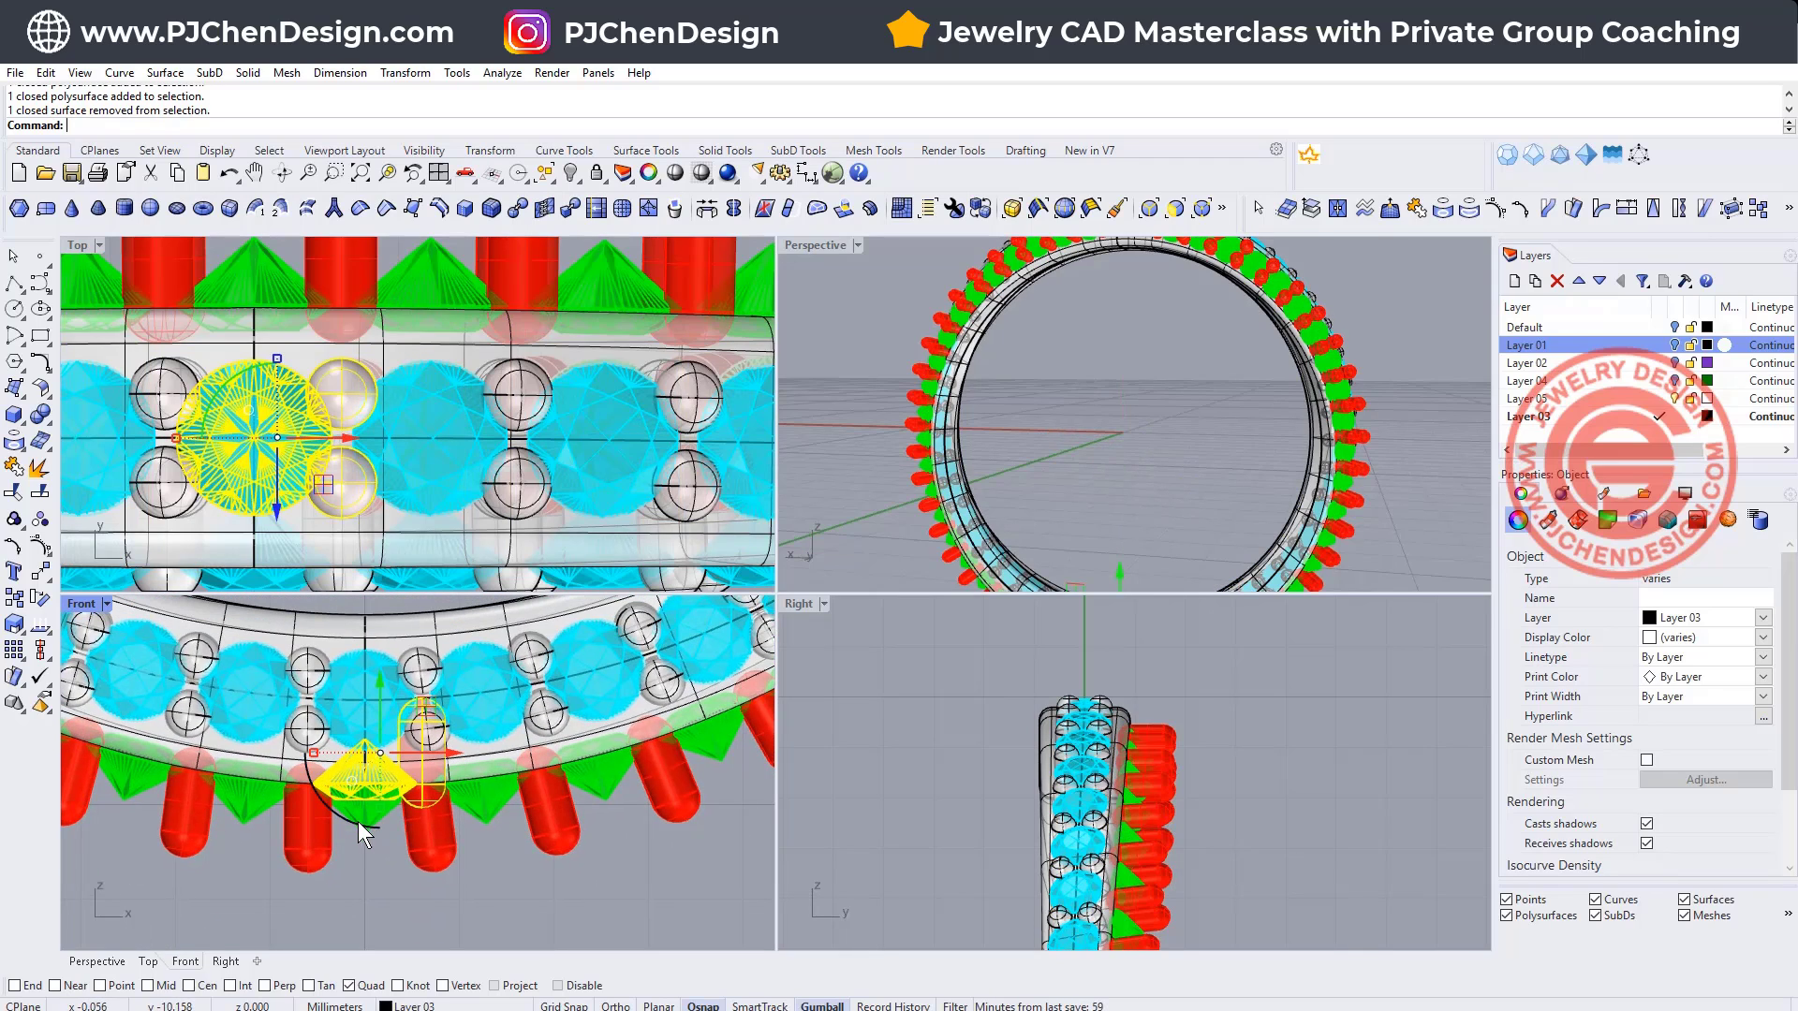
drag(358, 822, 400, 631)
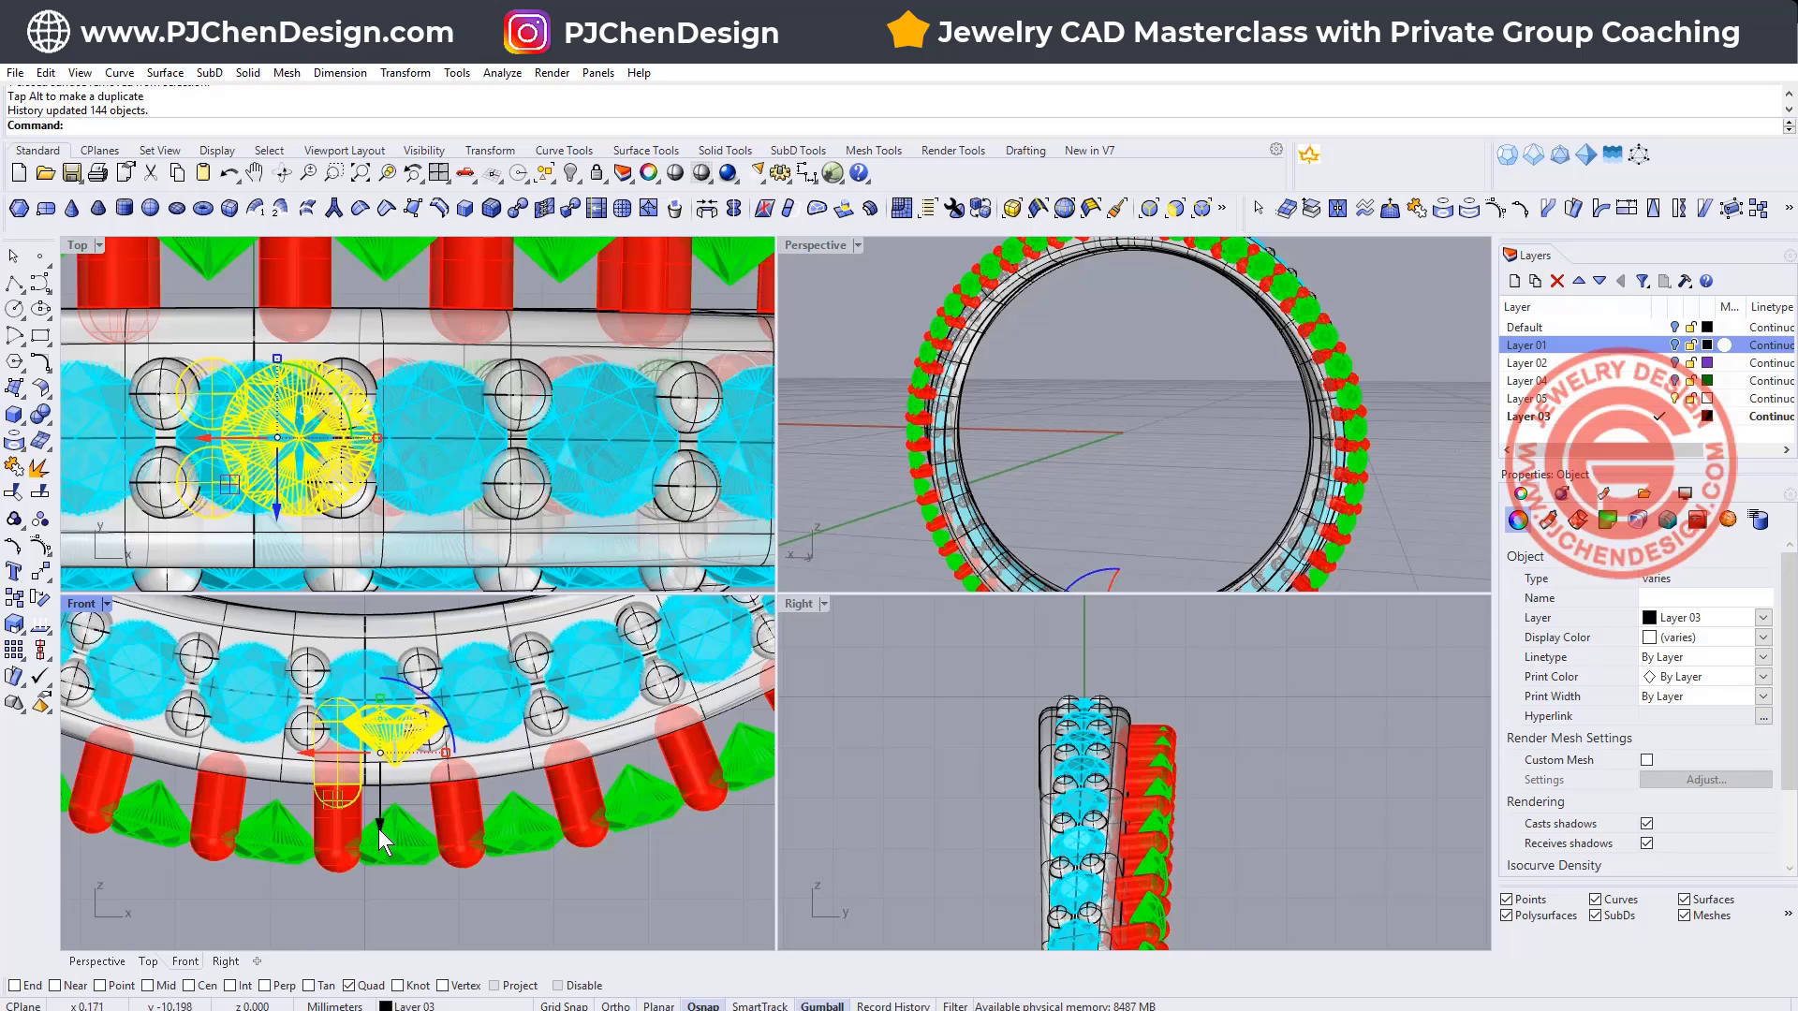
Step: Move the source gem and prongs down and slightly sideways in the Front view until the arrayed copies sit in the band's side
drag(381, 836, 367, 885)
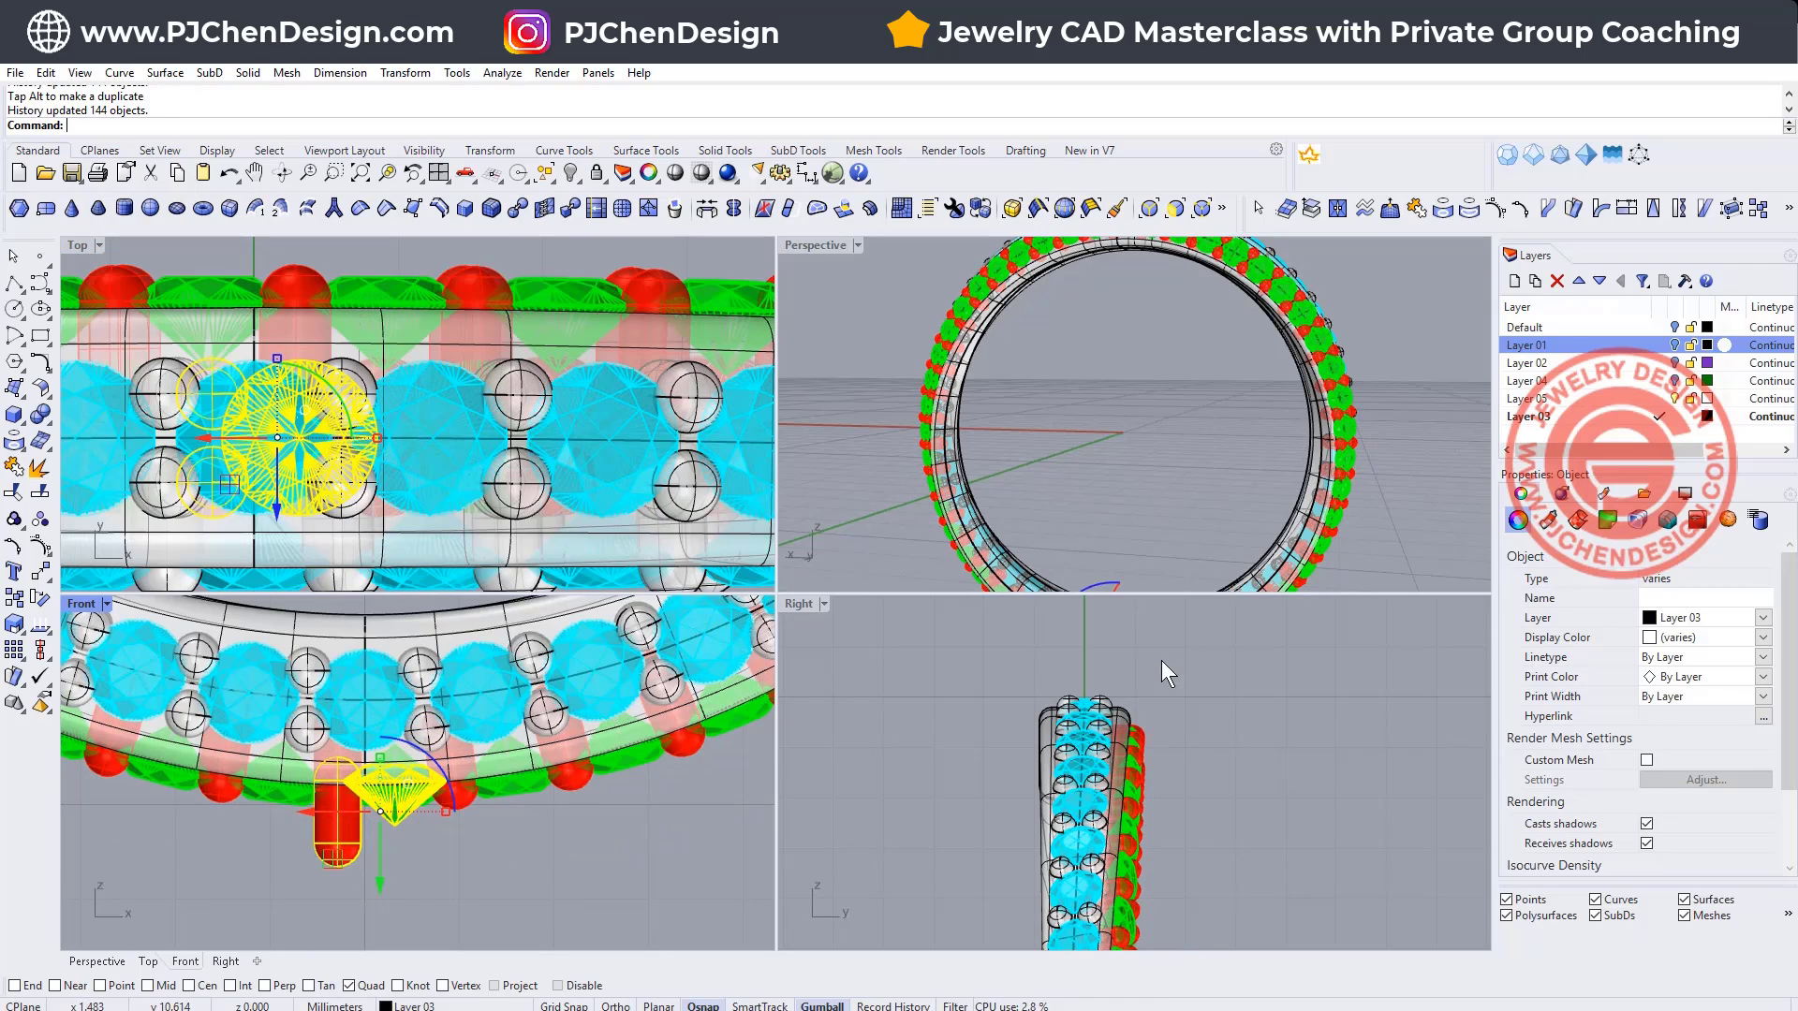
right_drag(1108, 358, 1154, 384)
scroll(314, 812, up, 2)
drag(315, 811, 288, 820)
right_drag(1138, 440, 1142, 402)
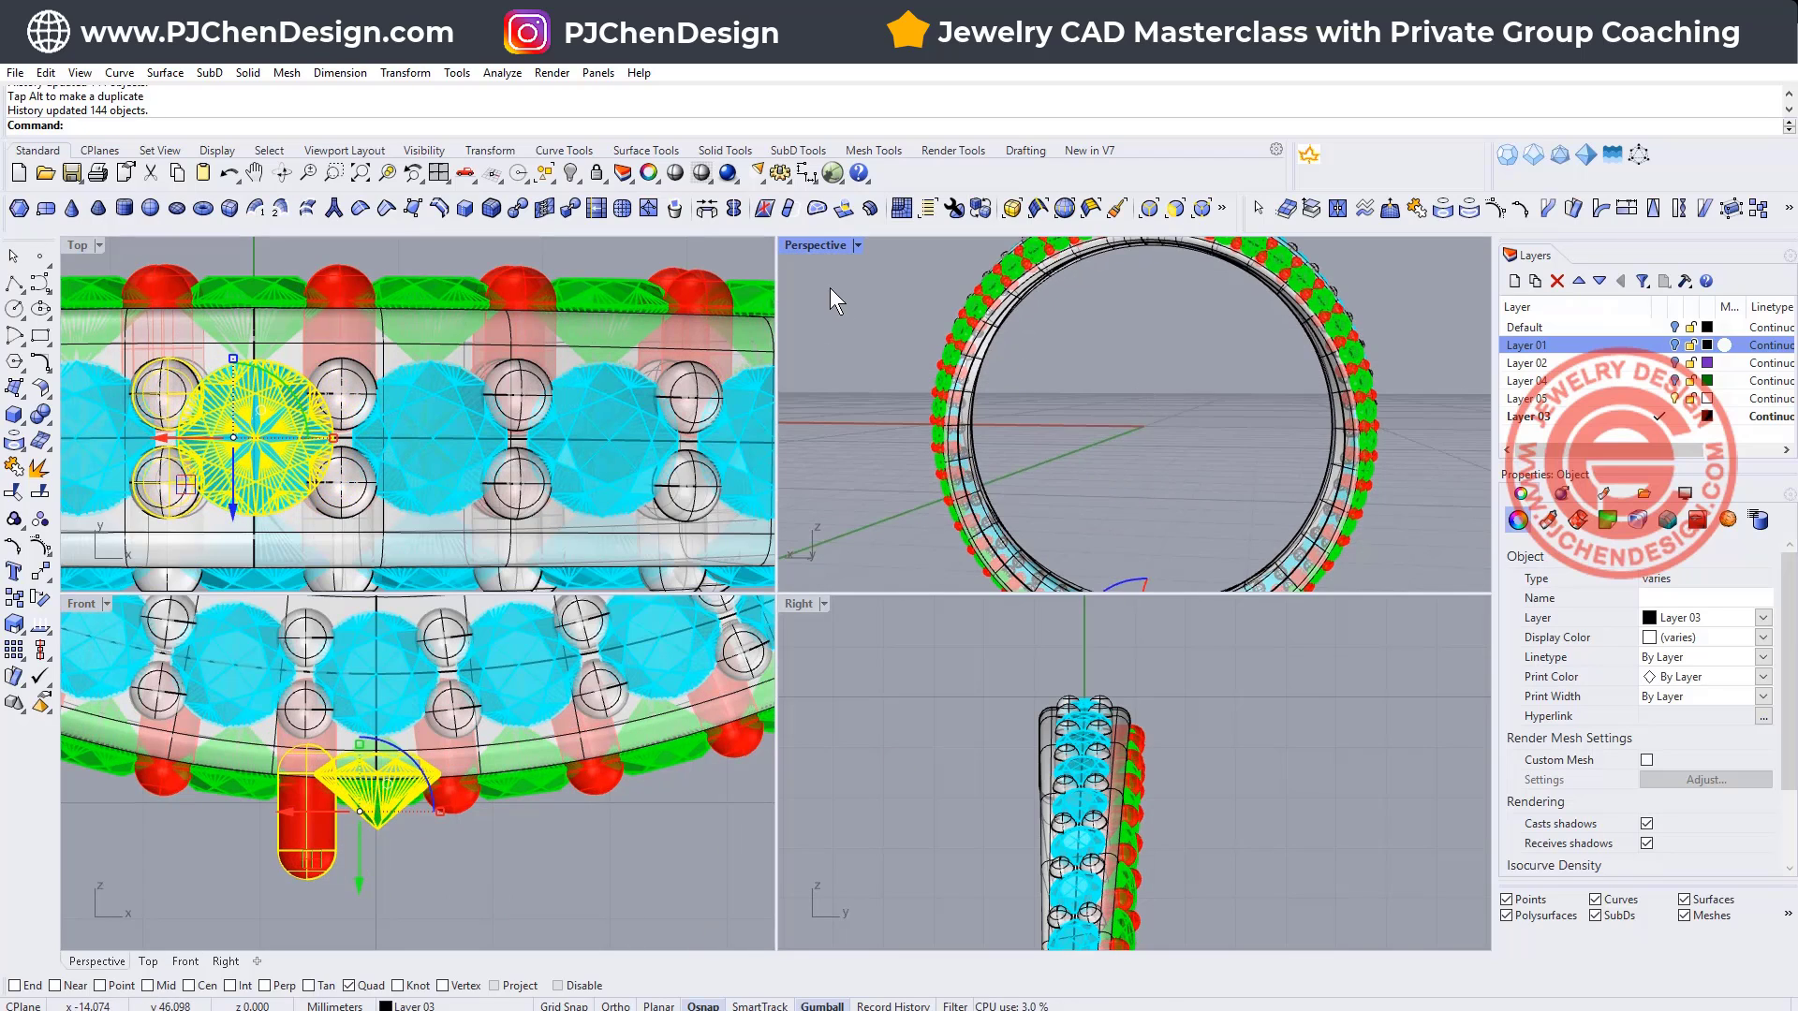
Step: Delete the source gem and its two prongs at the bottom of the band, keeping the arrayed copies
double_click(813, 245)
right_drag(913, 463, 665, 570)
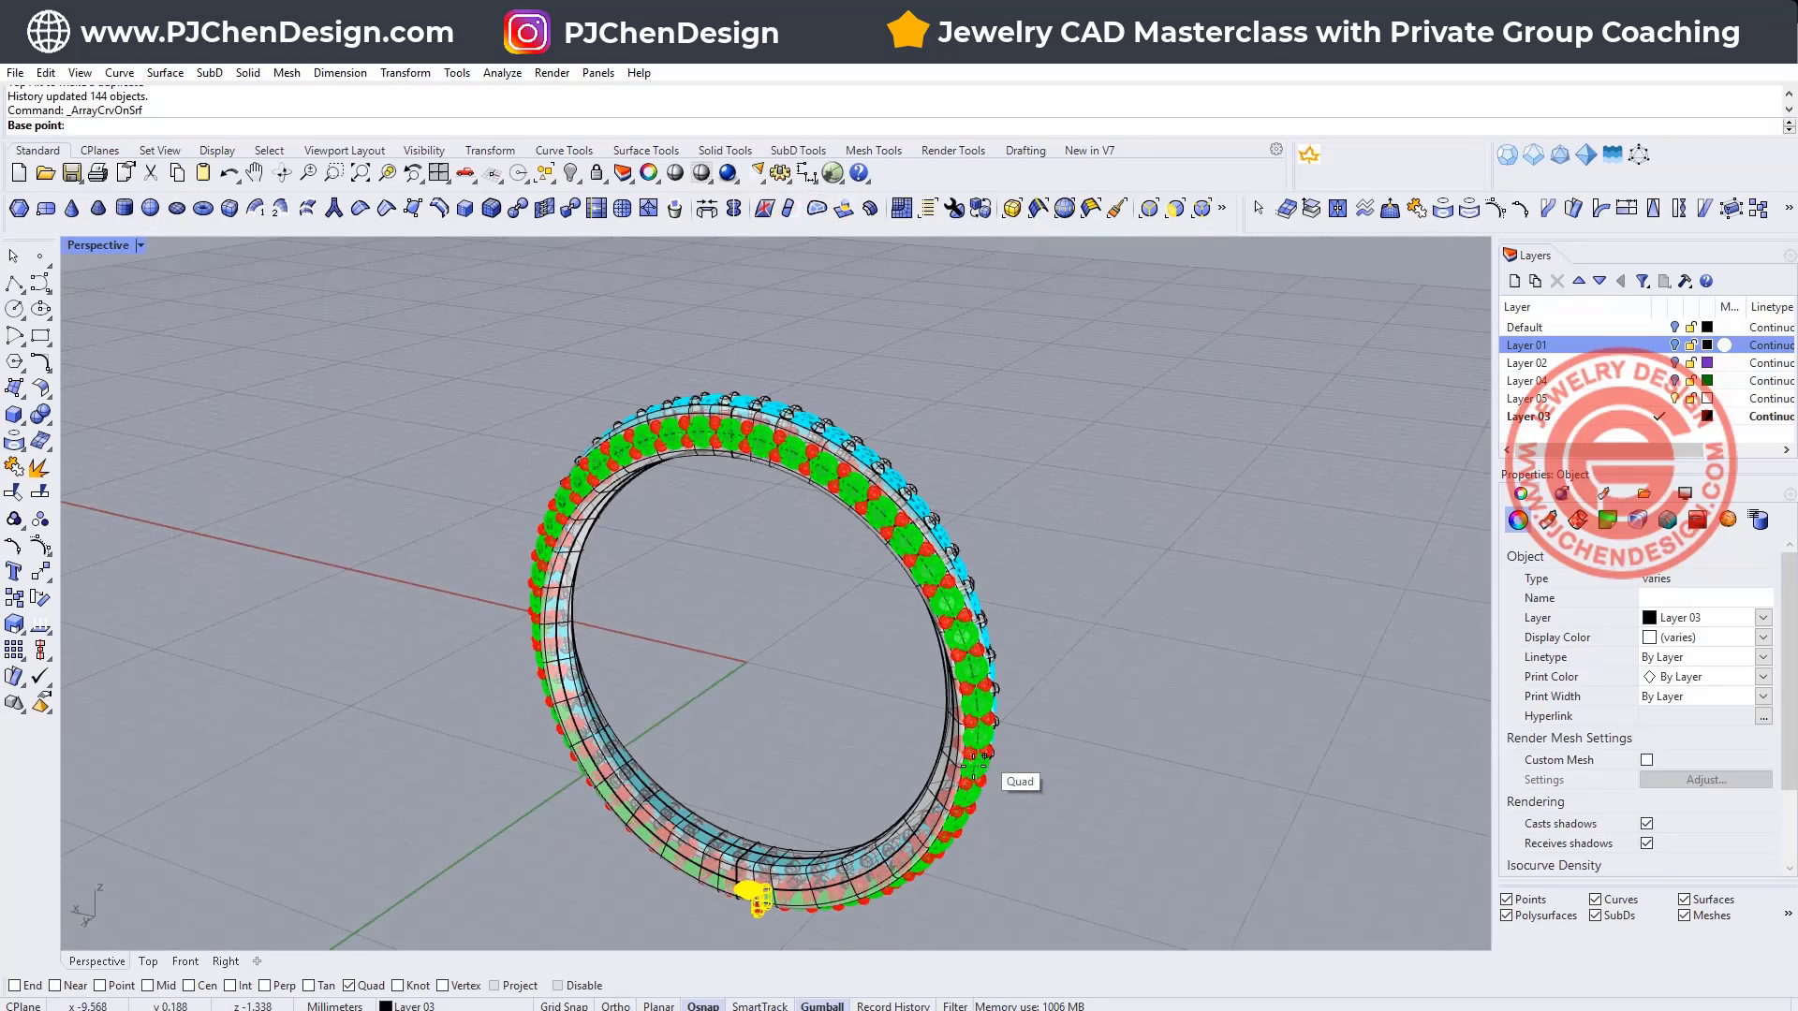
shift+right_drag(945, 836, 936, 791)
scroll(942, 807, up, 2)
scroll(942, 808, up, 2)
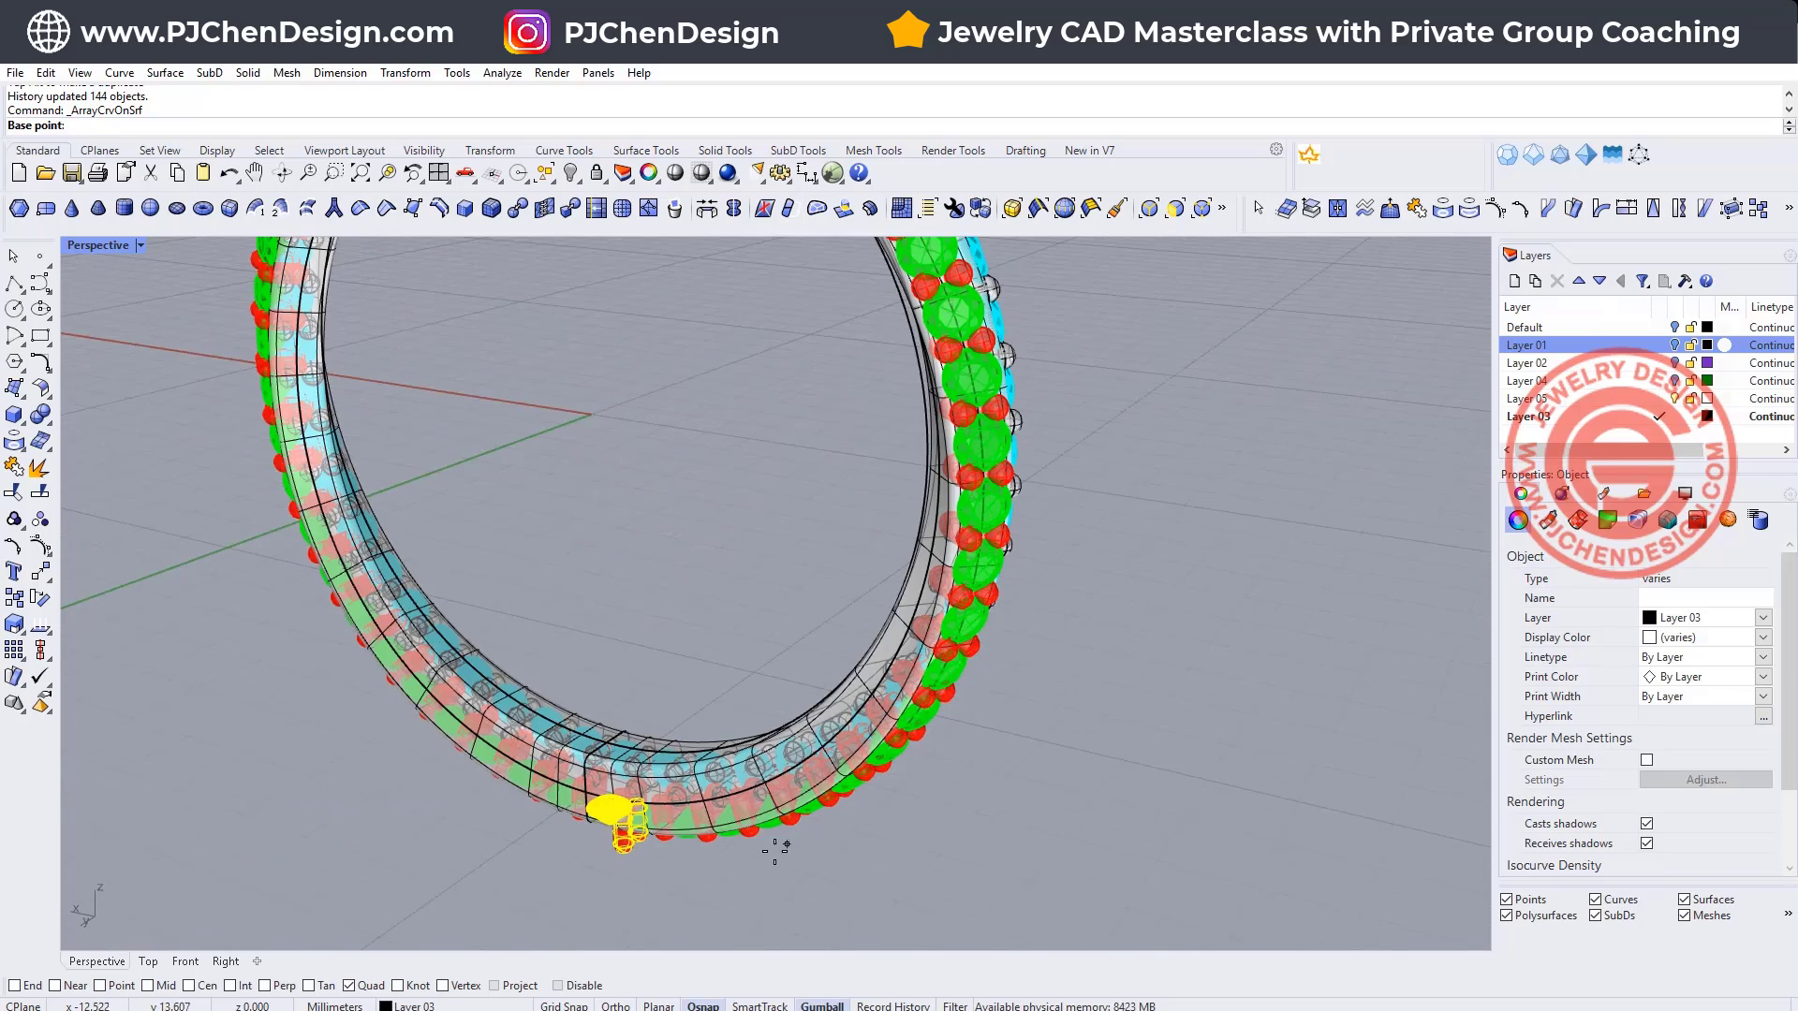
key(Escape)
key(Delete)
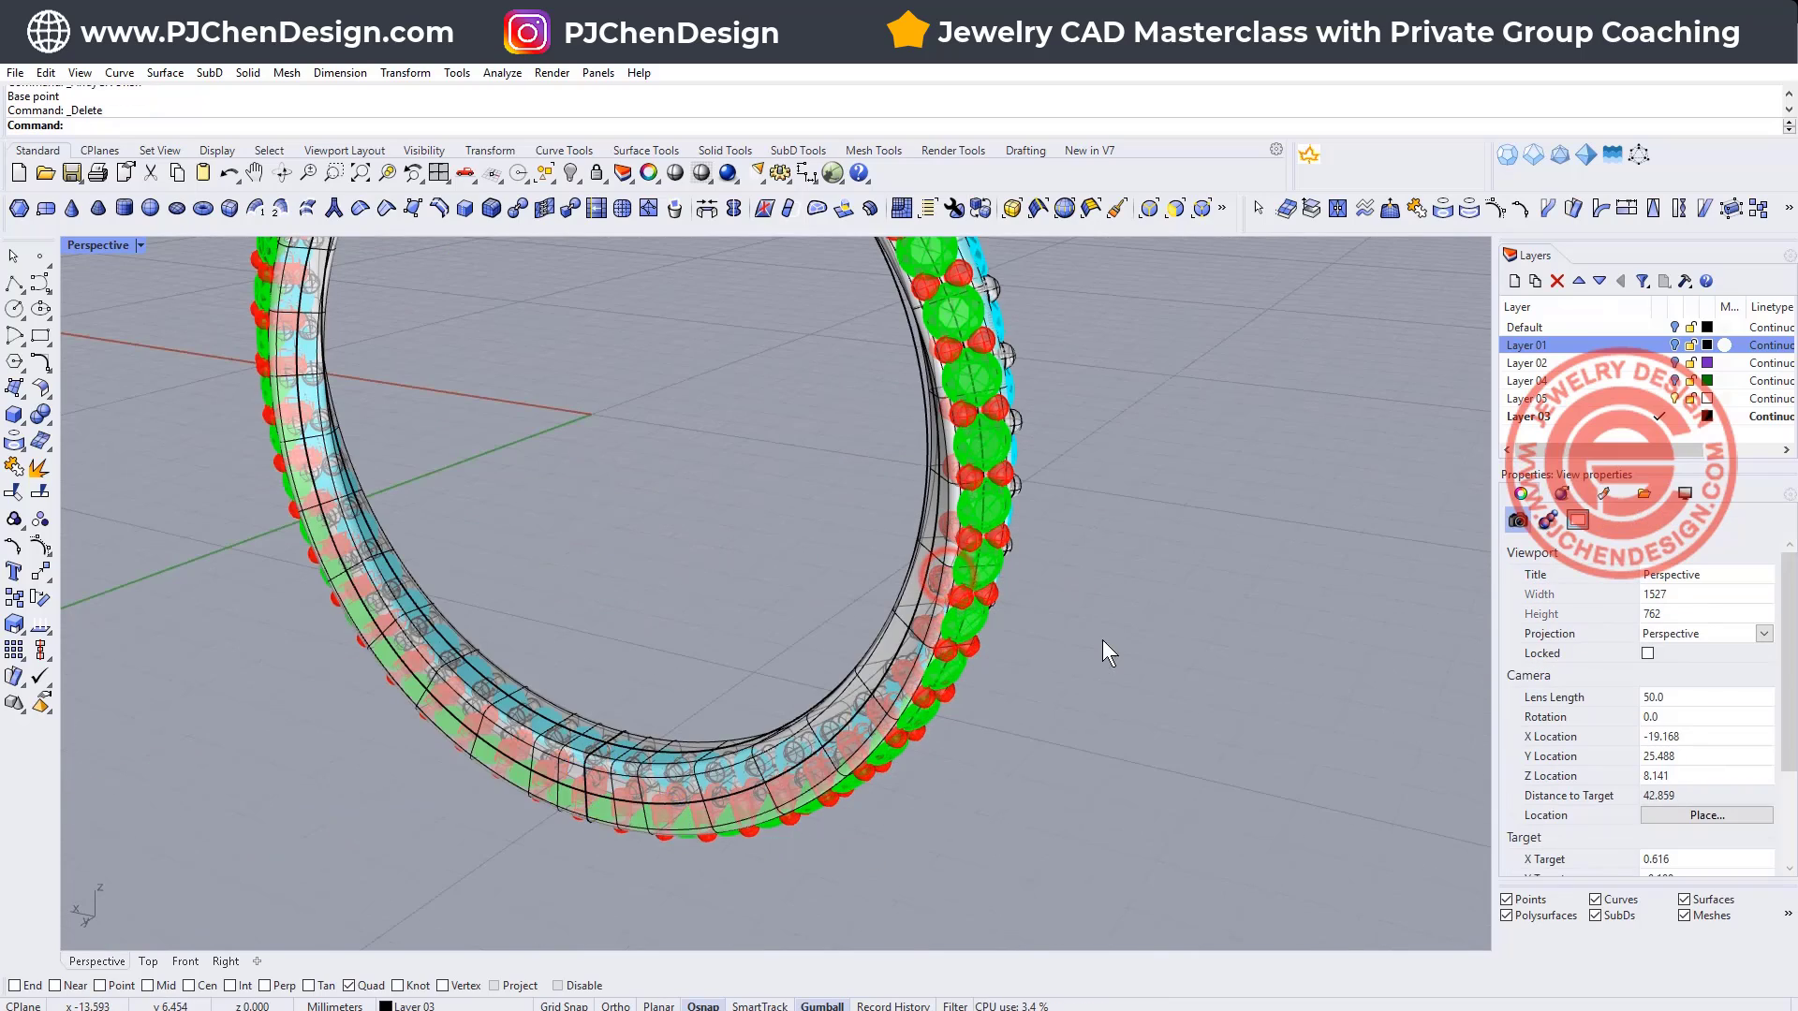